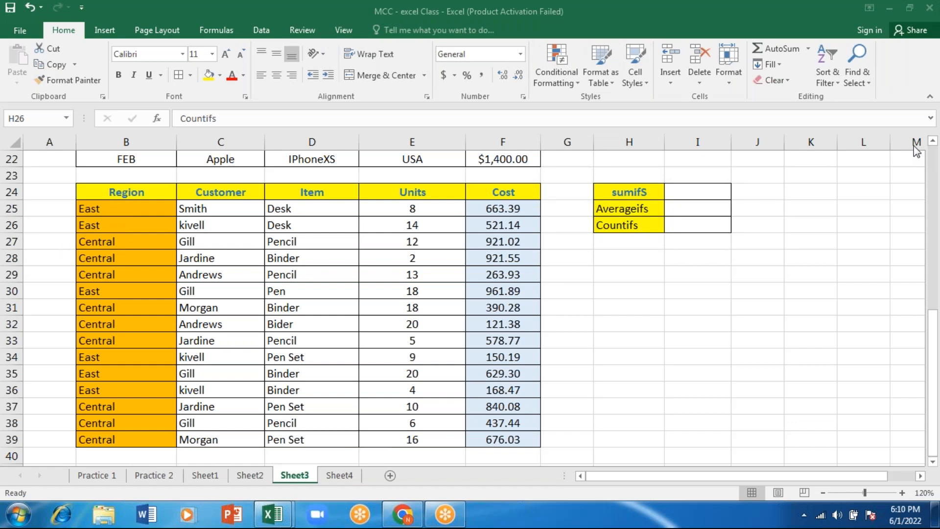
Look through Sheet2, Sheet1 and Sheet4, ending at the phone sales table on Sheet3
{"action": "left_click", "coordinate": [257, 467]}
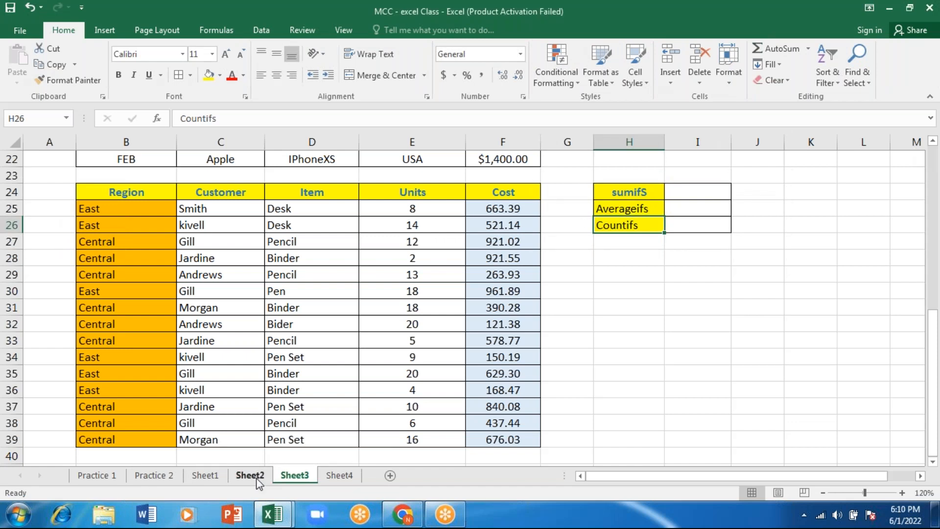
{"action": "left_click", "coordinate": [257, 477]}
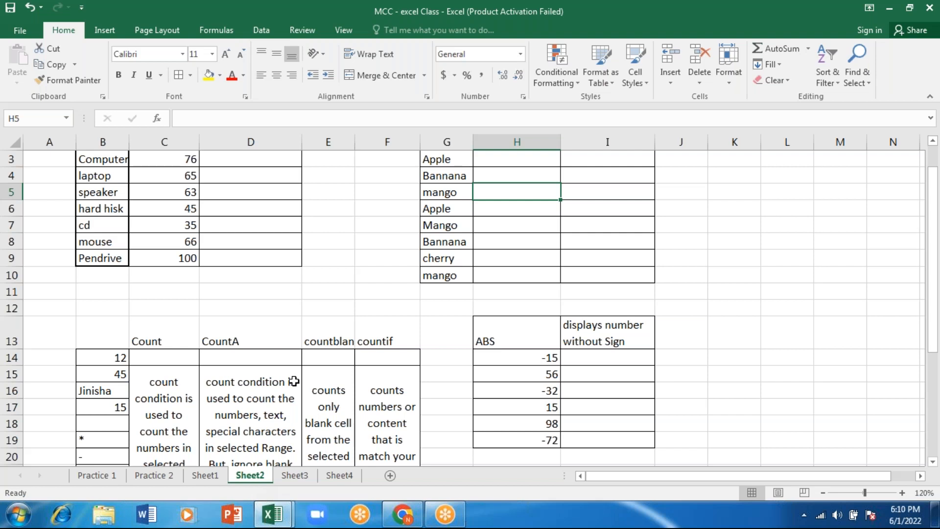
{"action": "left_click", "coordinate": [696, 58]}
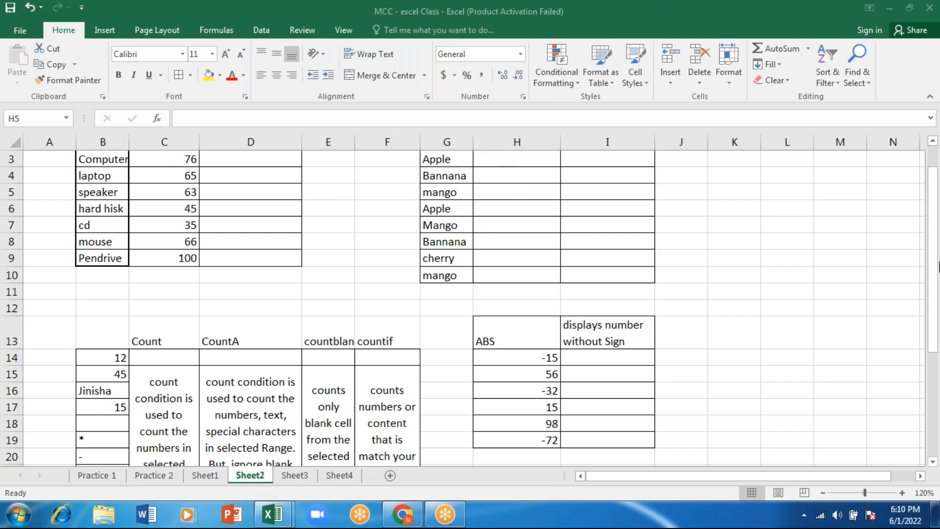
{"action": "left_click", "coordinate": [935, 204]}
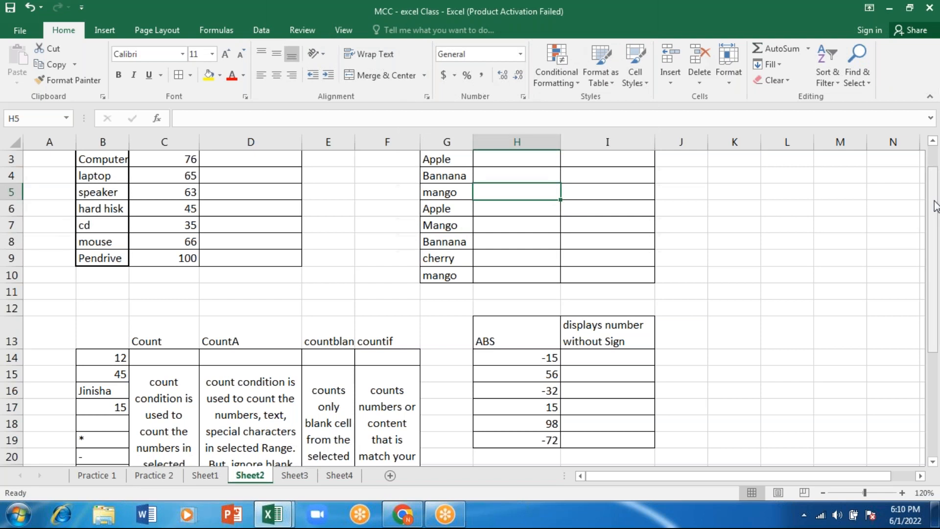
{"action": "left_click", "coordinate": [935, 160]}
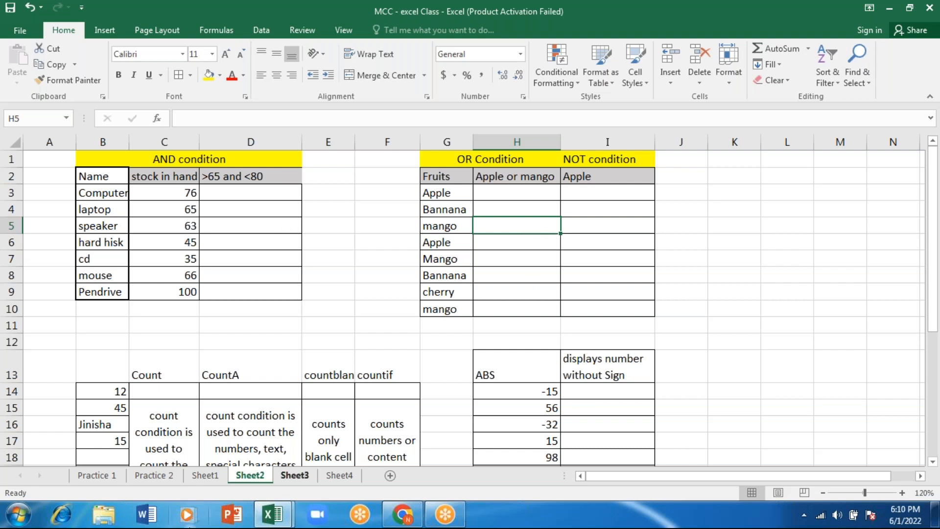
{"action": "left_click", "coordinate": [202, 483]}
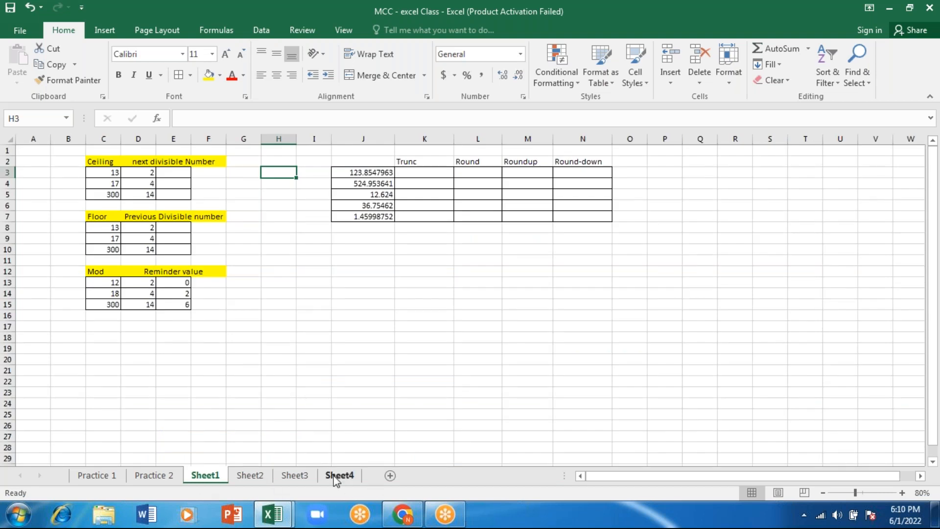
{"action": "left_click", "coordinate": [337, 478]}
{"action": "left_click", "coordinate": [296, 477]}
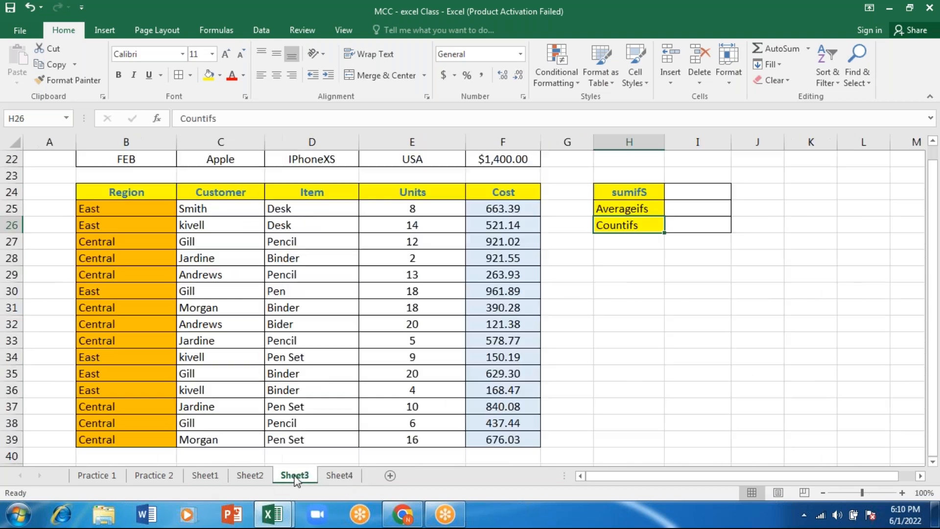
{"action": "left_click_drag", "start_coordinate": [934, 371], "coordinate": [937, 255]}
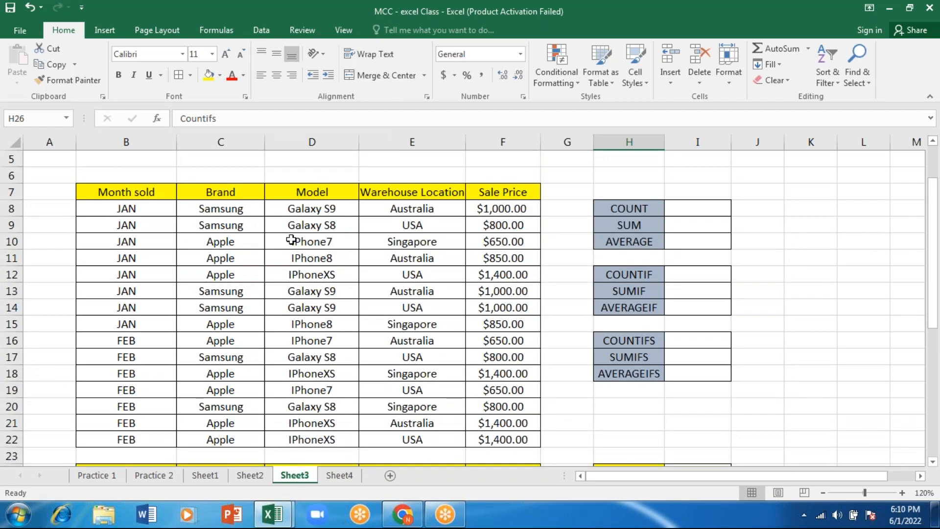
Examine the Brand data and the COUNT, SUM, AVERAGE, COUNTIF, SUMIF and AVERAGEIF labels beside the sales table
{"action": "left_click", "coordinate": [233, 214]}
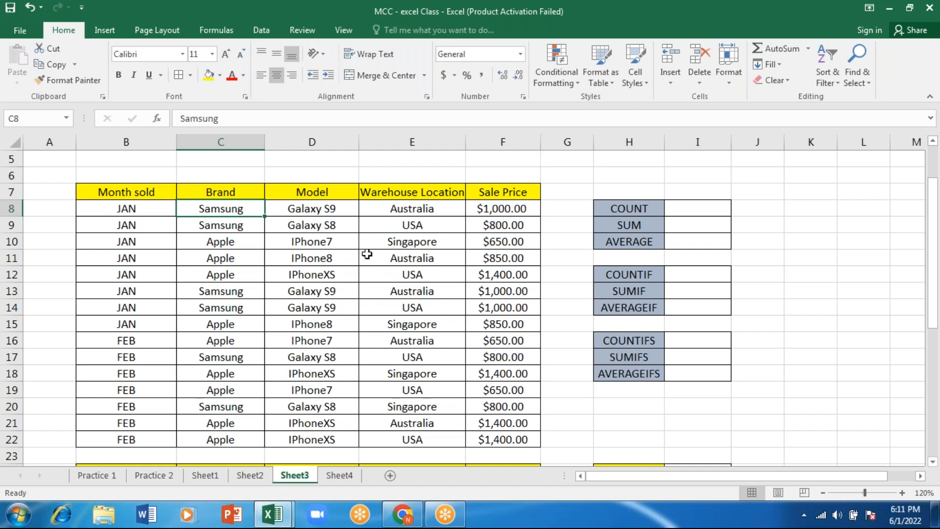
{"action": "left_click", "coordinate": [623, 281]}
{"action": "left_click", "coordinate": [621, 291]}
{"action": "left_click", "coordinate": [618, 312]}
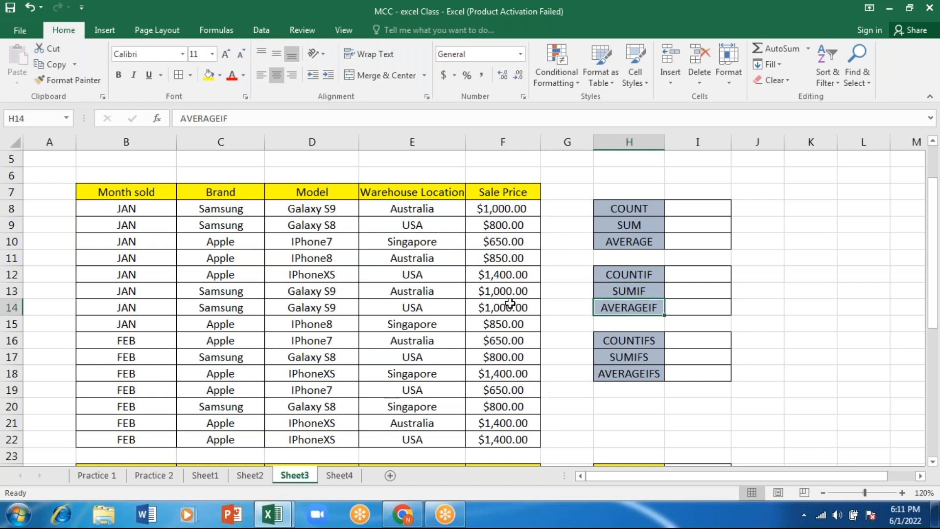
{"action": "left_click", "coordinate": [633, 214]}
{"action": "left_click", "coordinate": [630, 226]}
{"action": "left_click", "coordinate": [631, 238]}
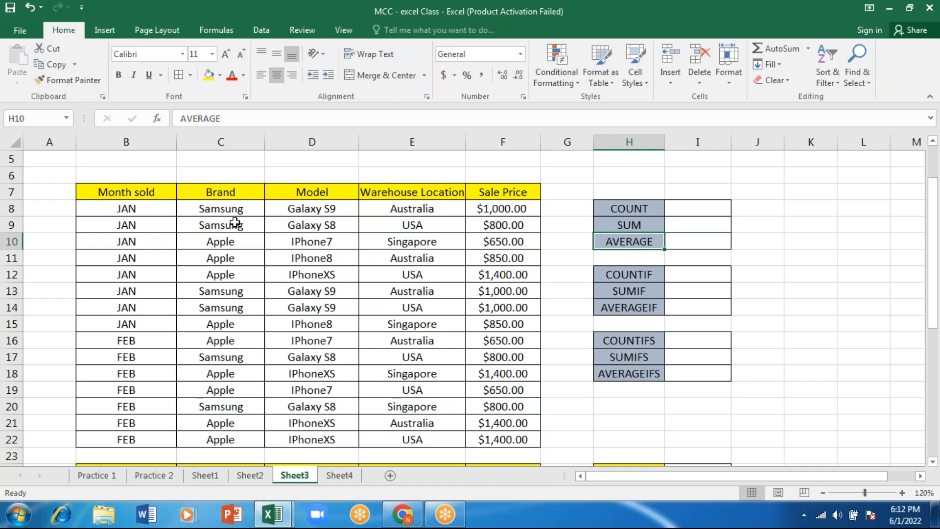
{"action": "left_click", "coordinate": [624, 224]}
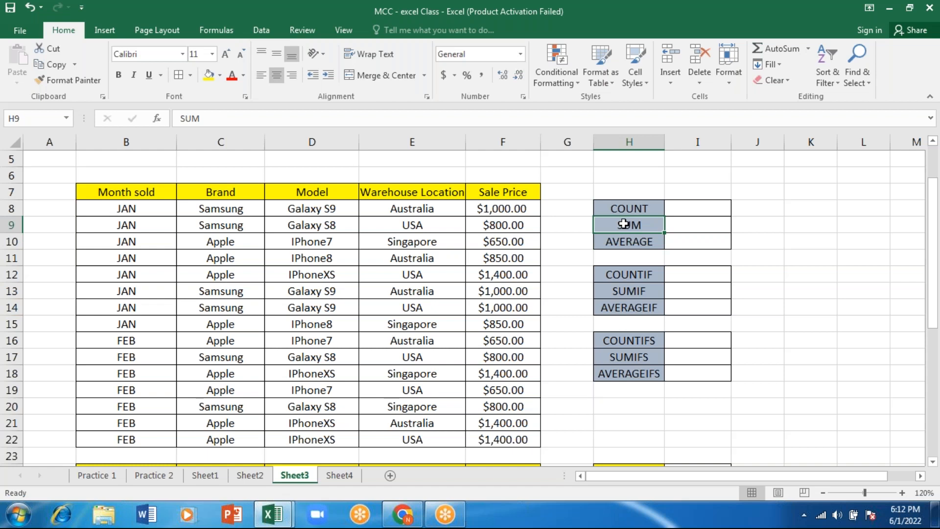
On Sheet4, delete the DPRODUCT row cells F18:I18 from the function table, shifting cells left
{"action": "left_click", "coordinate": [347, 476]}
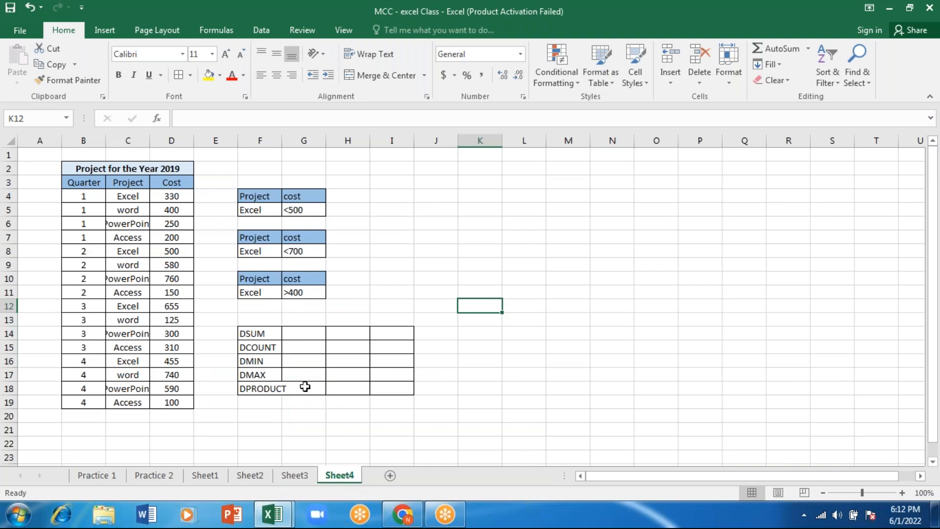
{"action": "left_click", "coordinate": [262, 385]}
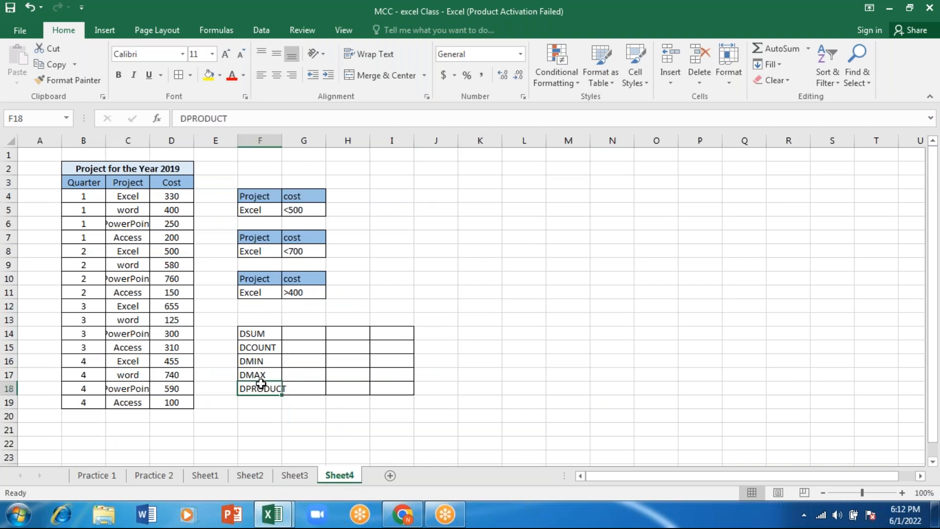
{"action": "key", "text": "shift+Right"}
{"action": "key", "text": "shift+Right"}
{"action": "key", "text": "shift+Right"}
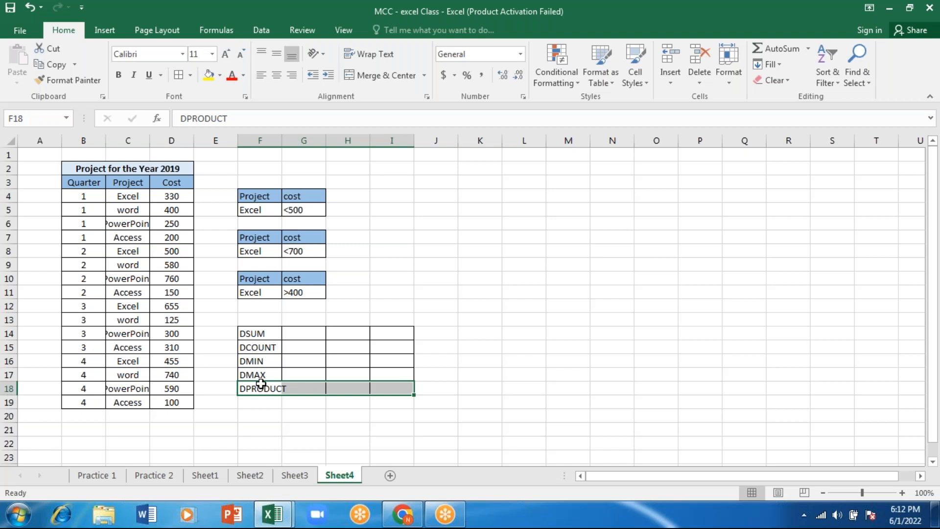
{"action": "right_click", "coordinate": [261, 385]}
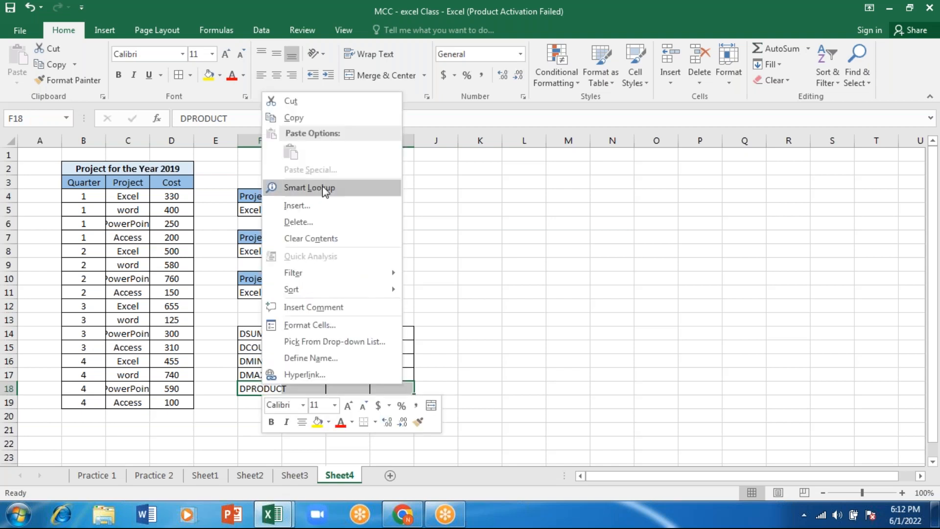
{"action": "left_click", "coordinate": [310, 223]}
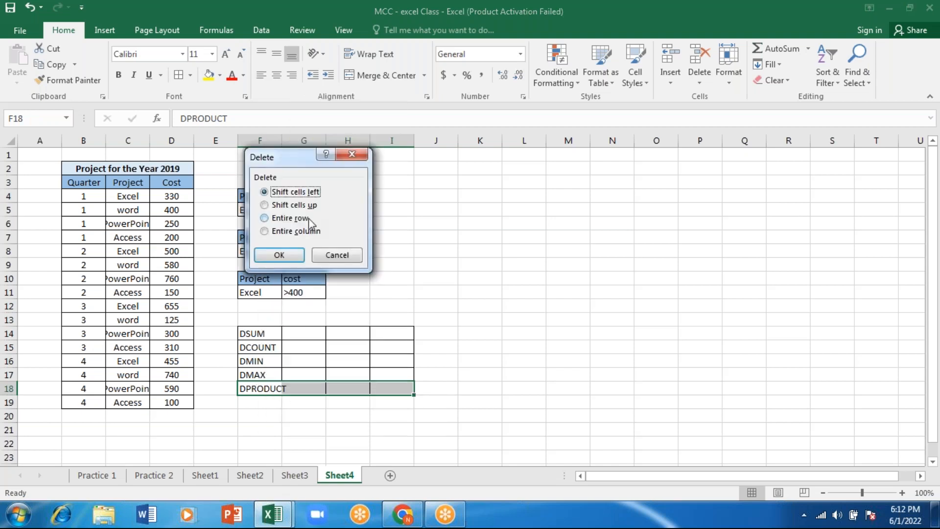
{"action": "left_click", "coordinate": [277, 255]}
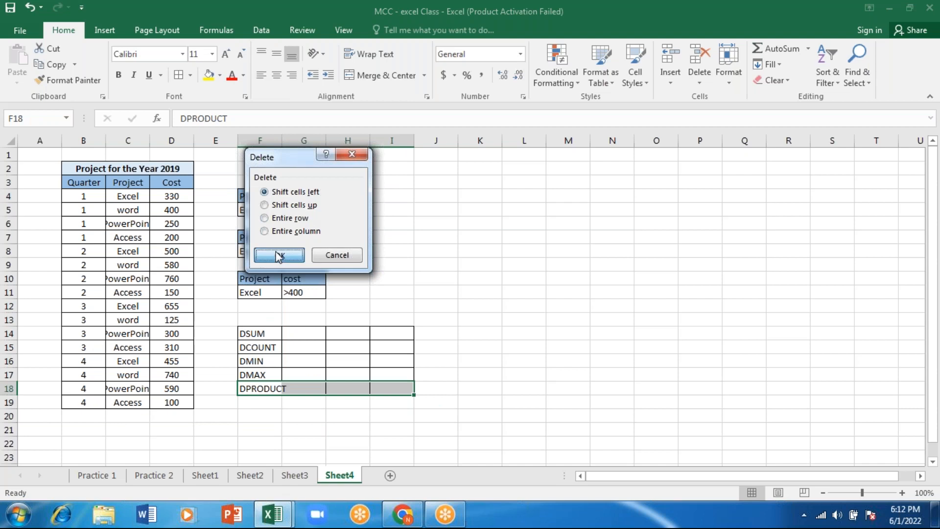
{"action": "left_click", "coordinate": [482, 386]}
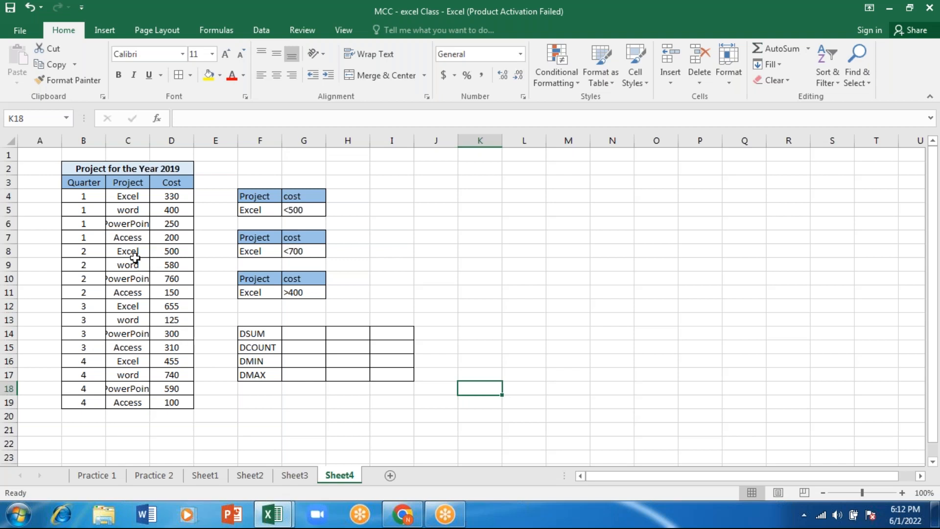
Examine the Project for the Year 2019 table and the criteria tables, with the sheet zoomed to 110%
{"action": "left_click_drag", "start_coordinate": [79, 168], "coordinate": [132, 405]}
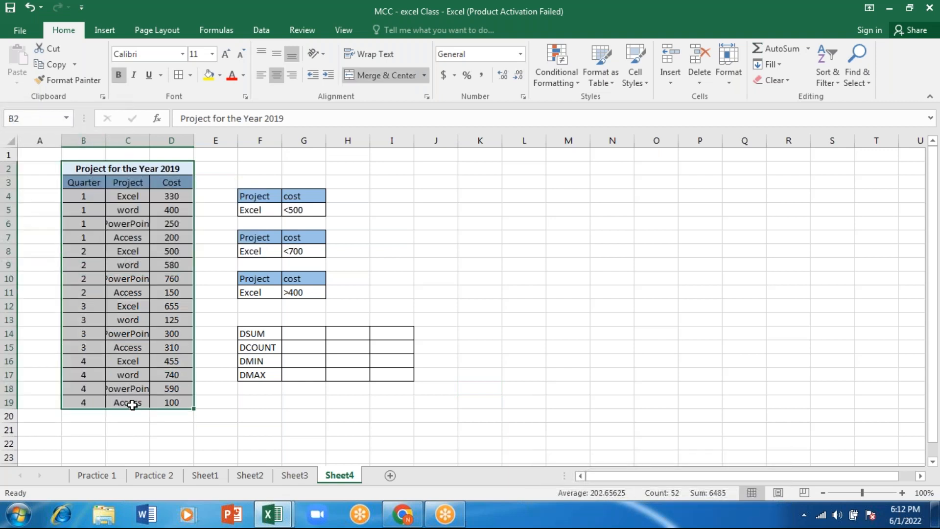
{"action": "left_click", "coordinate": [463, 294]}
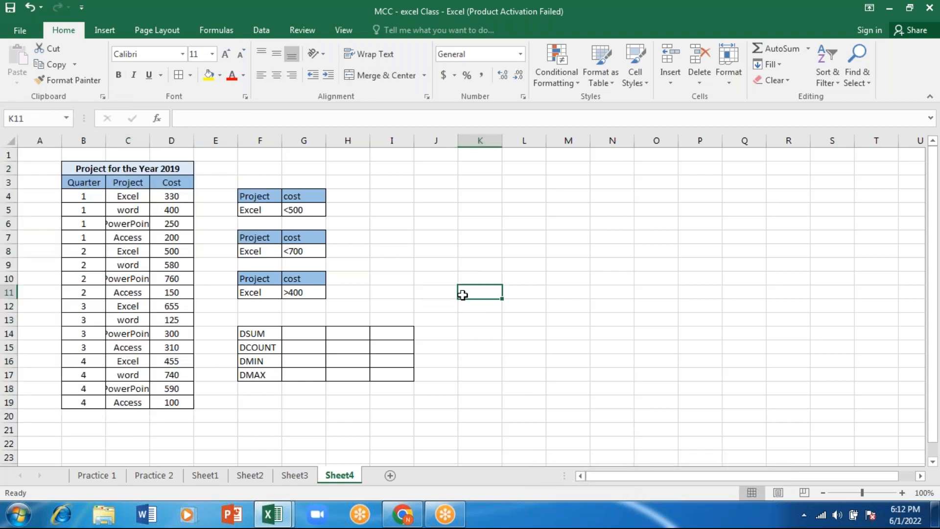
{"action": "left_click", "coordinate": [902, 493]}
{"action": "left_click", "coordinate": [902, 493]}
{"action": "left_click", "coordinate": [902, 493]}
{"action": "left_click", "coordinate": [902, 493]}
{"action": "left_click", "coordinate": [902, 493]}
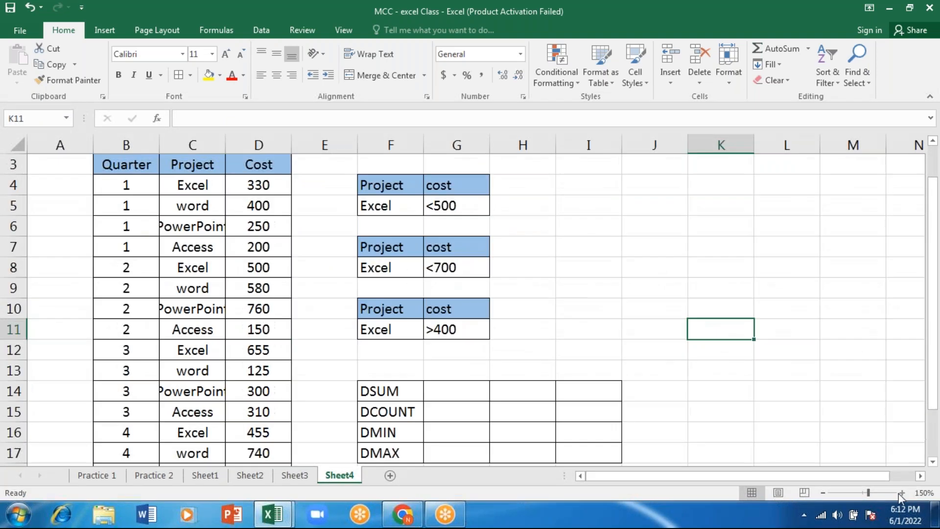
{"action": "left_click", "coordinate": [823, 492]}
{"action": "left_click", "coordinate": [822, 492]}
{"action": "left_click", "coordinate": [821, 492]}
{"action": "left_click", "coordinate": [822, 492]}
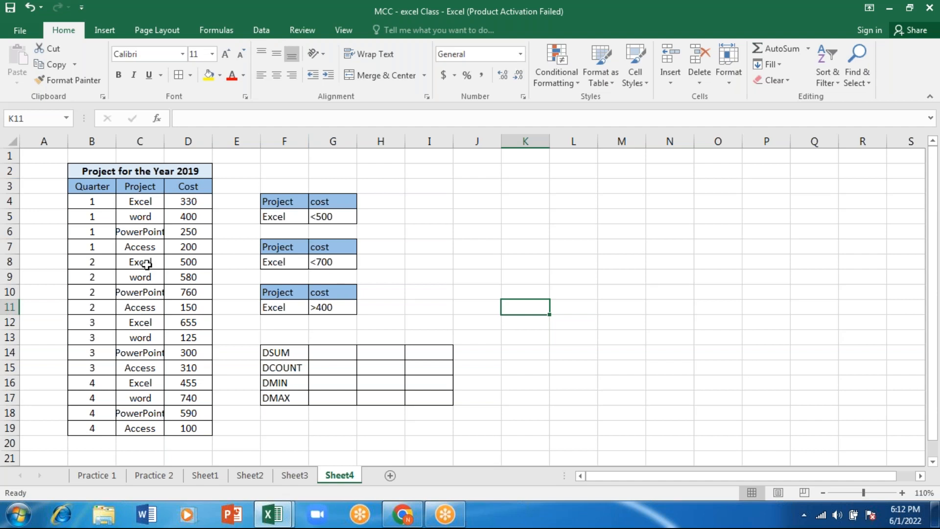
Widen column C of the project table so the PowerPoint entries fit completely
{"action": "left_click", "coordinate": [138, 219]}
{"action": "left_click", "coordinate": [137, 231]}
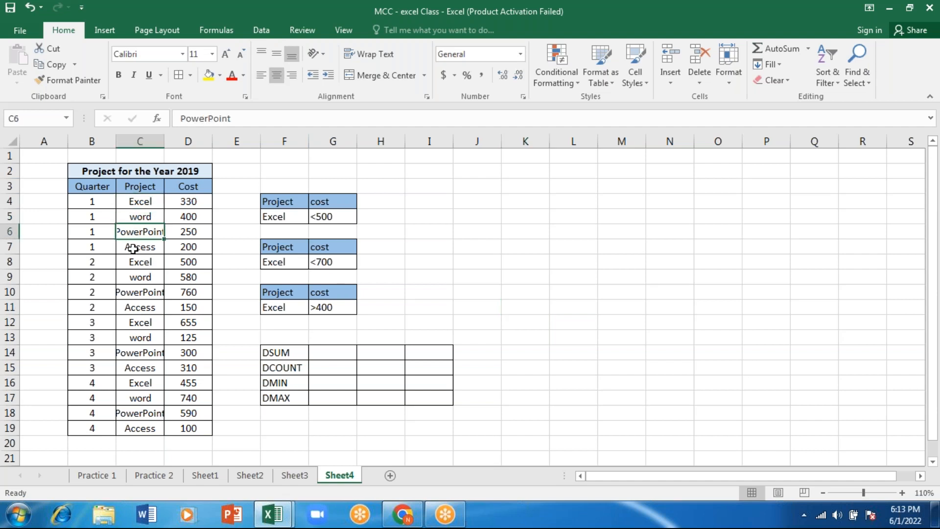
{"action": "left_click", "coordinate": [130, 247]}
{"action": "left_click_drag", "start_coordinate": [165, 143], "coordinate": [189, 144]}
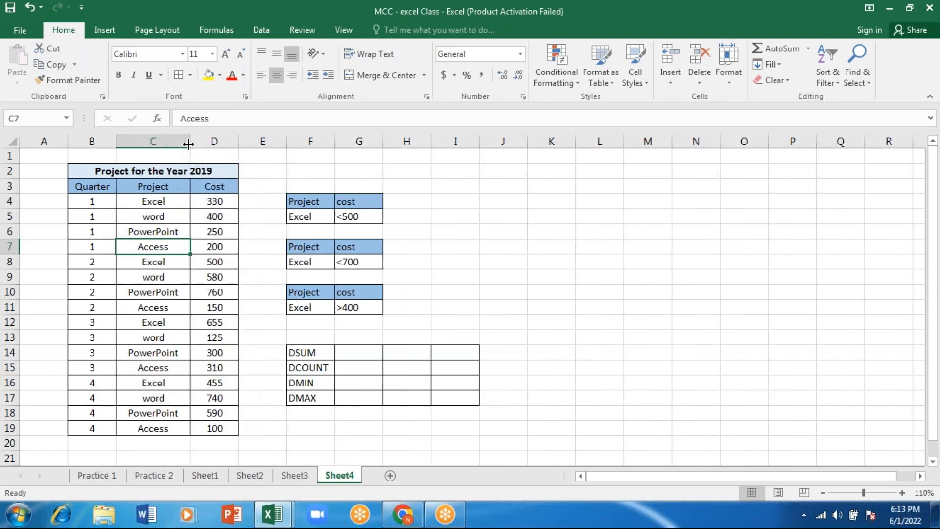
Check the Excel and <500 criteria in F5:G5, and start a DSUM formula in G14
{"action": "left_click", "coordinate": [310, 215]}
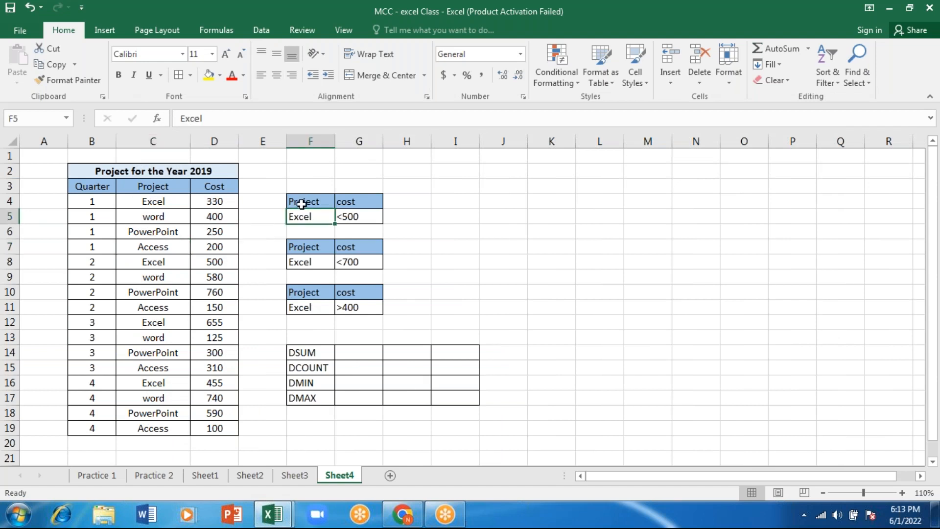
{"action": "left_click", "coordinate": [358, 213]}
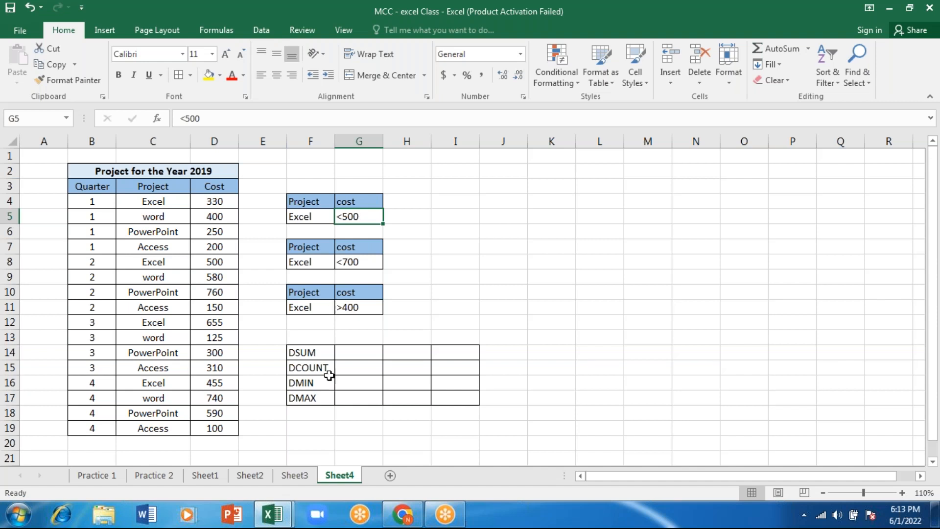
{"action": "left_click", "coordinate": [304, 355]}
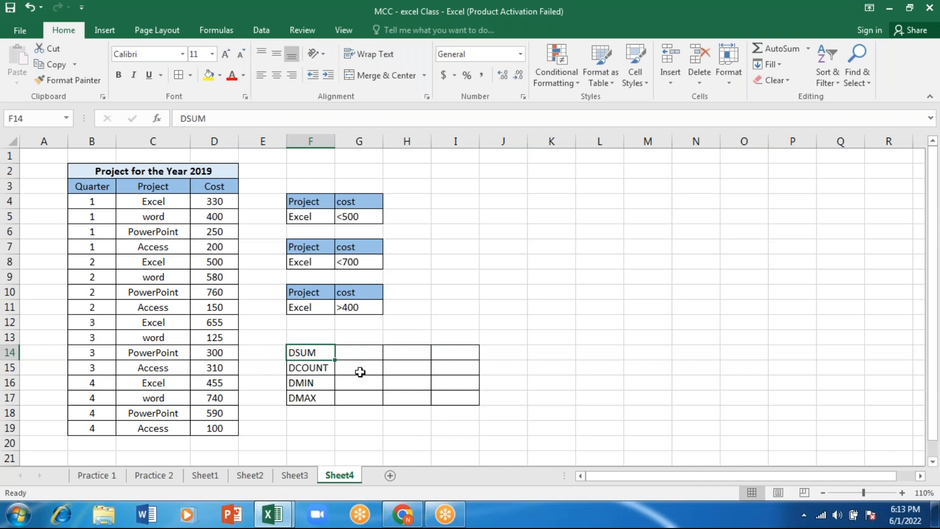
{"action": "left_click", "coordinate": [358, 353]}
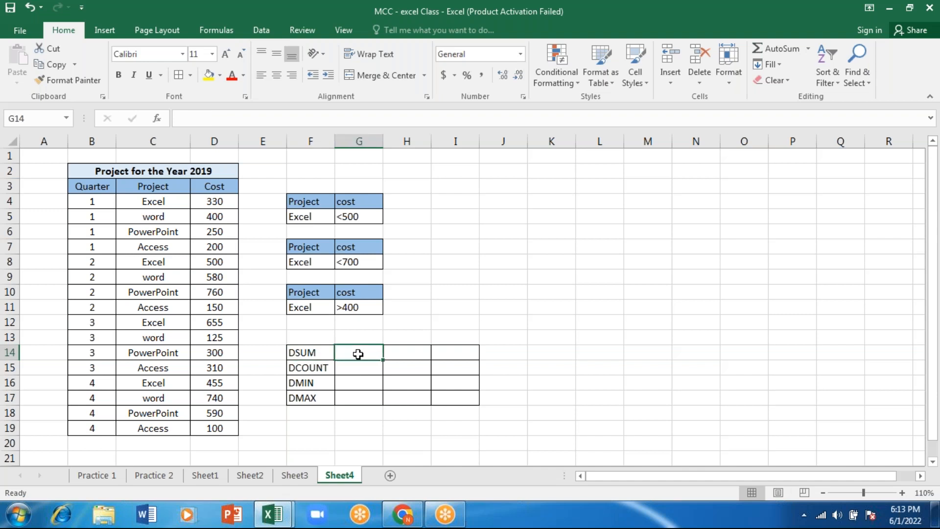
{"action": "type", "text": "=d"}
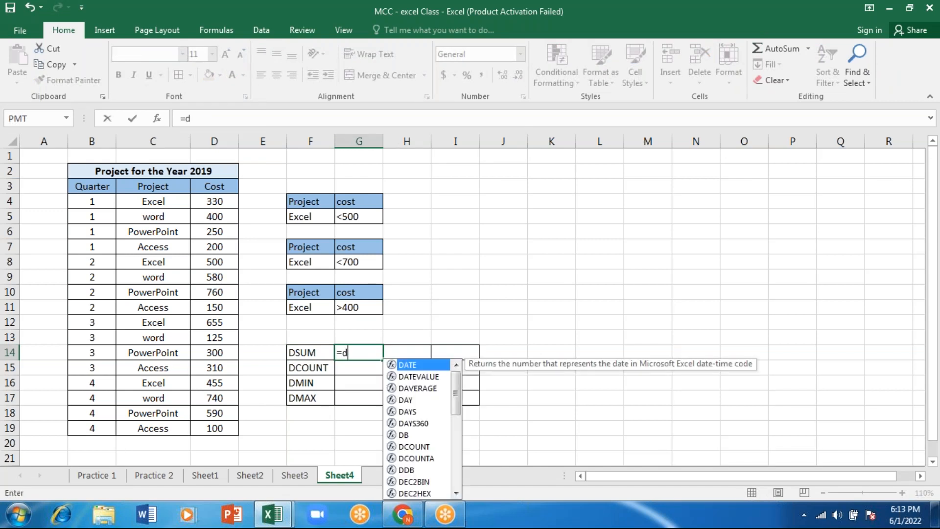
{"action": "type", "text": "sum"}
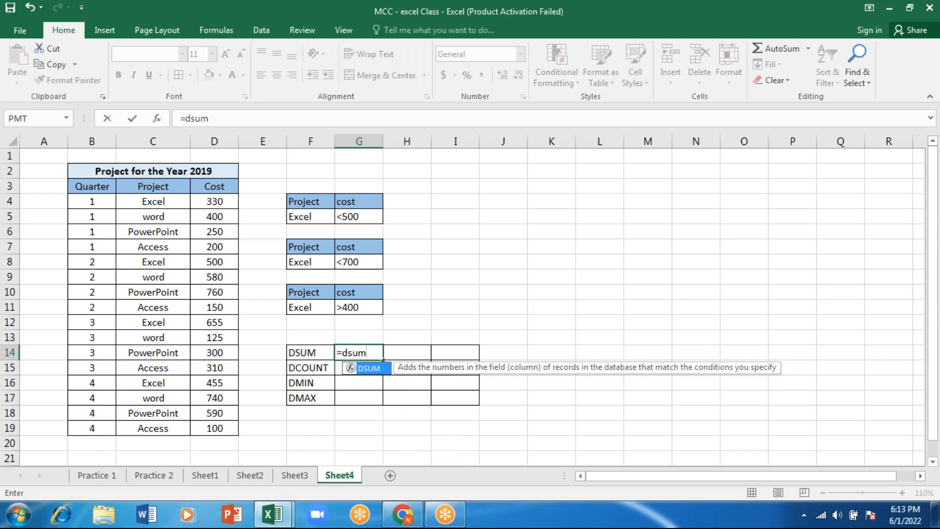
{"action": "key", "text": "Tab"}
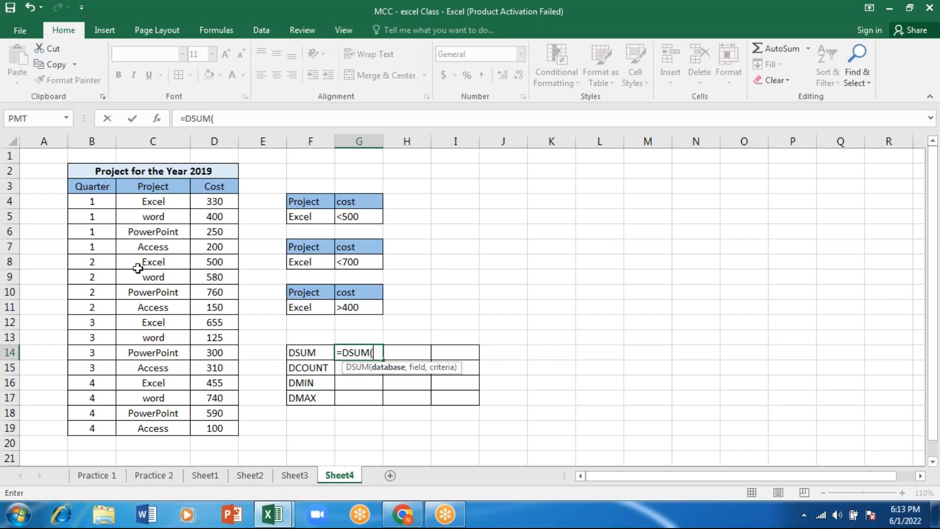
Set the database argument of the DSUM formula in G14 to the project table B3:D19, including its headers
{"action": "left_click_drag", "start_coordinate": [86, 189], "coordinate": [231, 434]}
{"action": "left_click", "coordinate": [231, 432]}
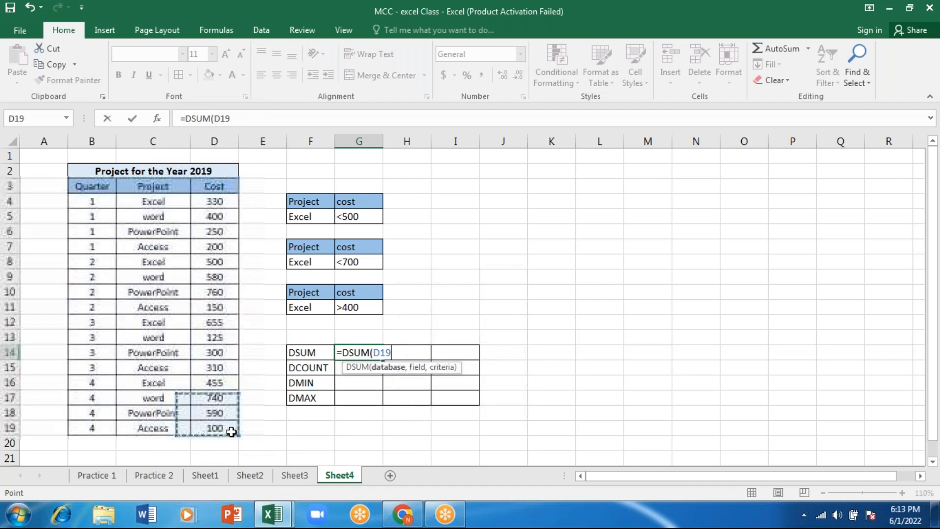
{"action": "left_click", "coordinate": [82, 185]}
{"action": "key", "text": "shift+Right"}
{"action": "key", "text": "shift+Right"}
{"action": "key", "text": "shift+Down"}
{"action": "key", "text": "shift+Down"}
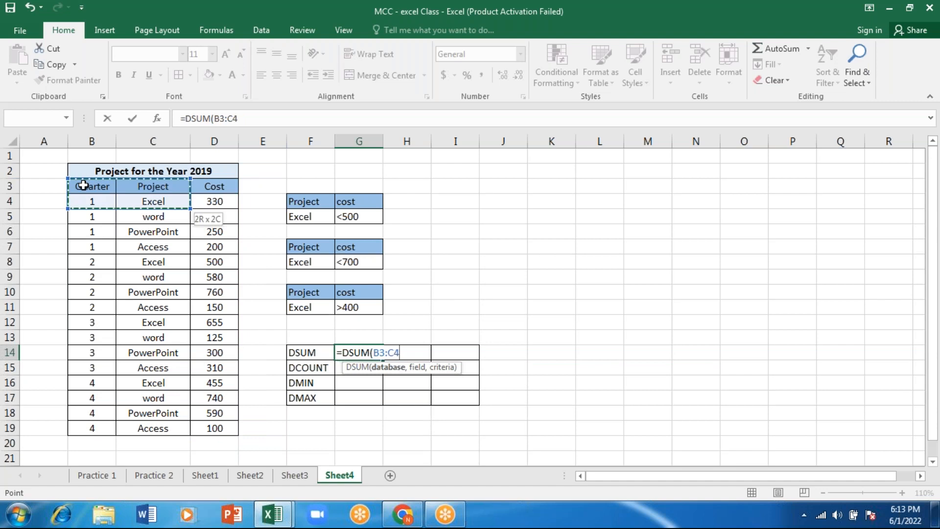
{"action": "key", "text": "shift+Down"}
{"action": "key", "text": "shift+Down"}
{"action": "key", "text": "shift+Down"}
{"action": "key", "text": "shift+Down"}
{"action": "key", "text": "shift+Down"}
{"action": "key", "text": "shift+Down"}
{"action": "key", "text": "shift+Down"}
{"action": "key", "text": "shift+Down"}
{"action": "key", "text": "shift+Down"}
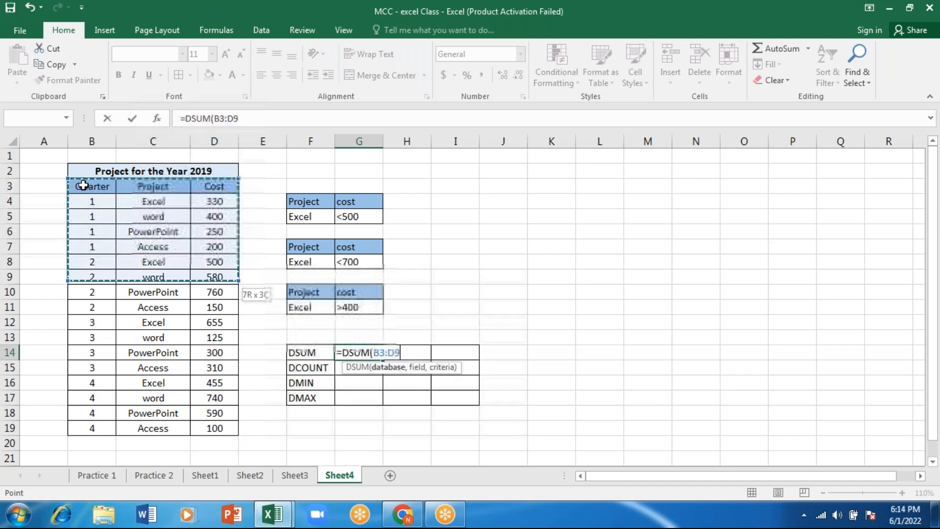
{"action": "key", "text": "shift+Down"}
{"action": "key", "text": "shift+Down"}
{"action": "key", "text": "shift+Down"}
{"action": "key", "text": "shift+Down"}
{"action": "key", "text": "shift+Down"}
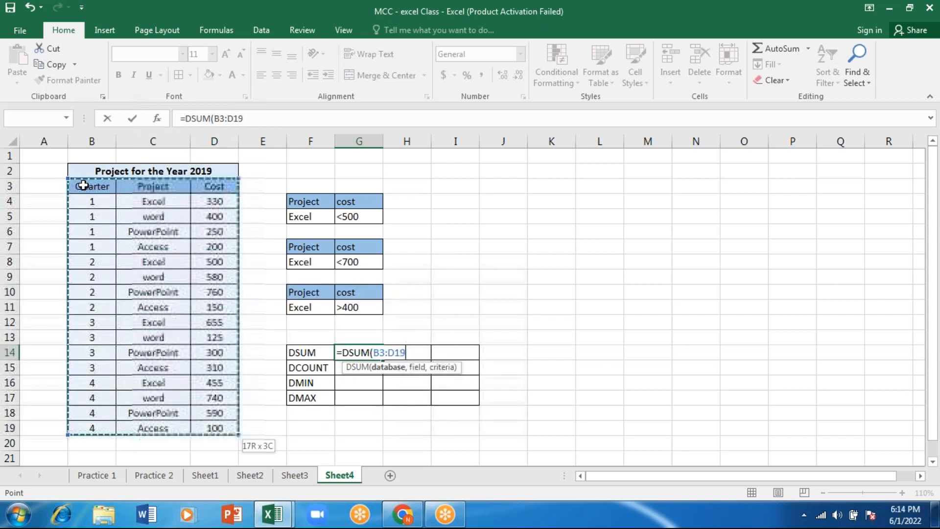
{"action": "type", "text": ","}
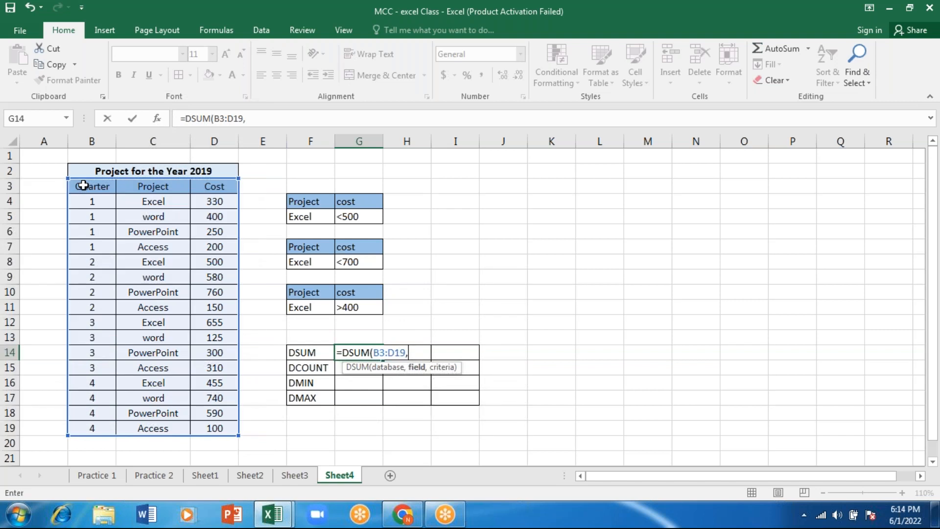
Complete the DSUM formula in G14 with the Cost header D3 as field and F4:G5 as criteria
{"action": "left_click", "coordinate": [212, 187]}
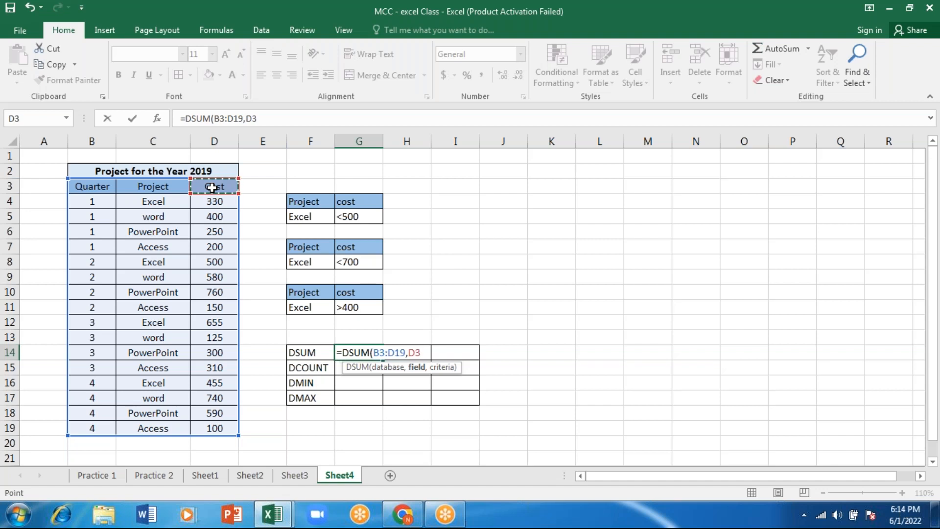
{"action": "type", "text": ","}
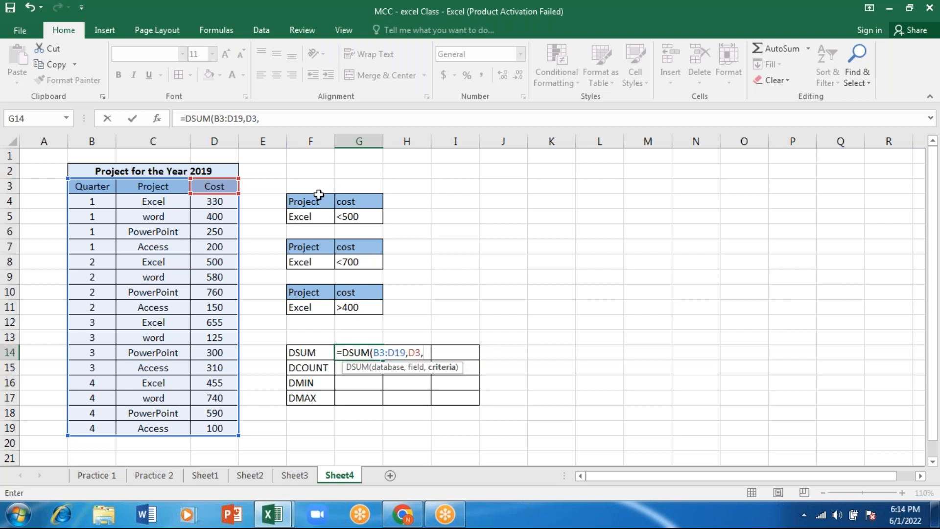
{"action": "left_click_drag", "start_coordinate": [303, 205], "coordinate": [353, 218]}
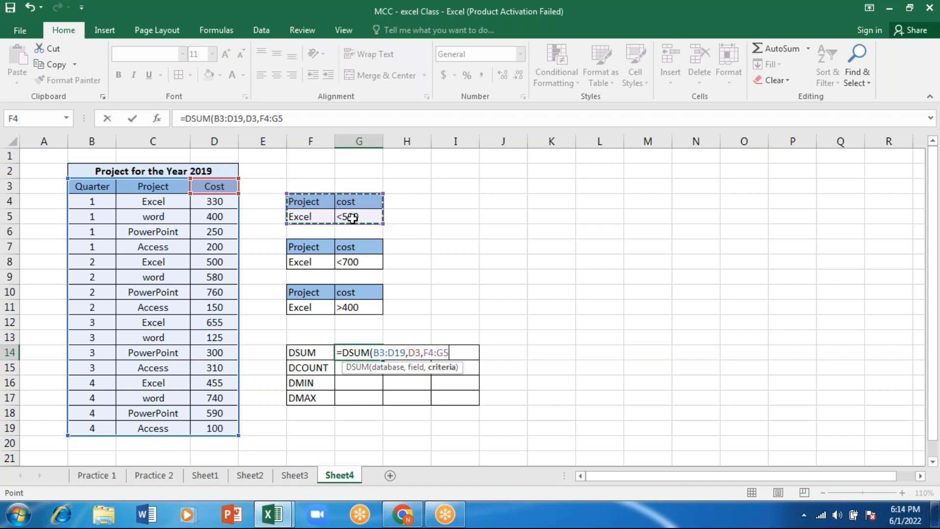
{"action": "type", "text": ")"}
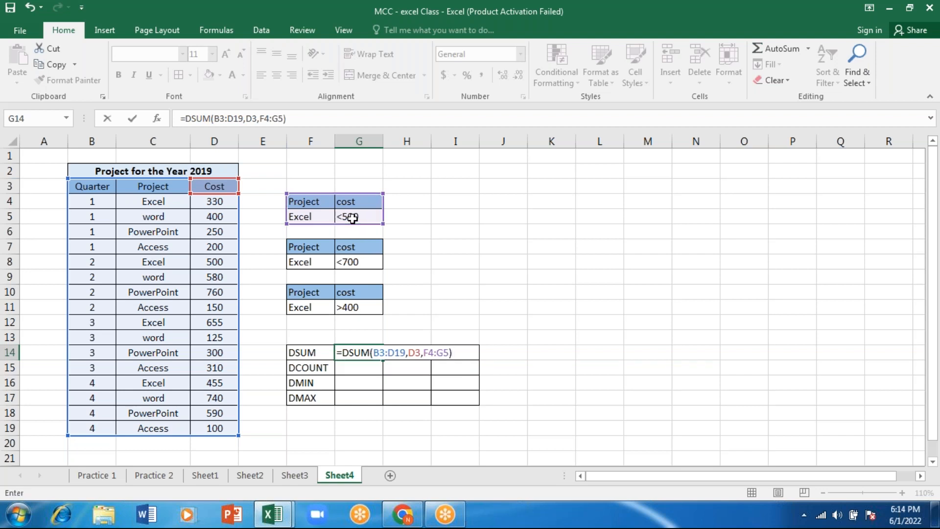
{"action": "key", "text": "Return"}
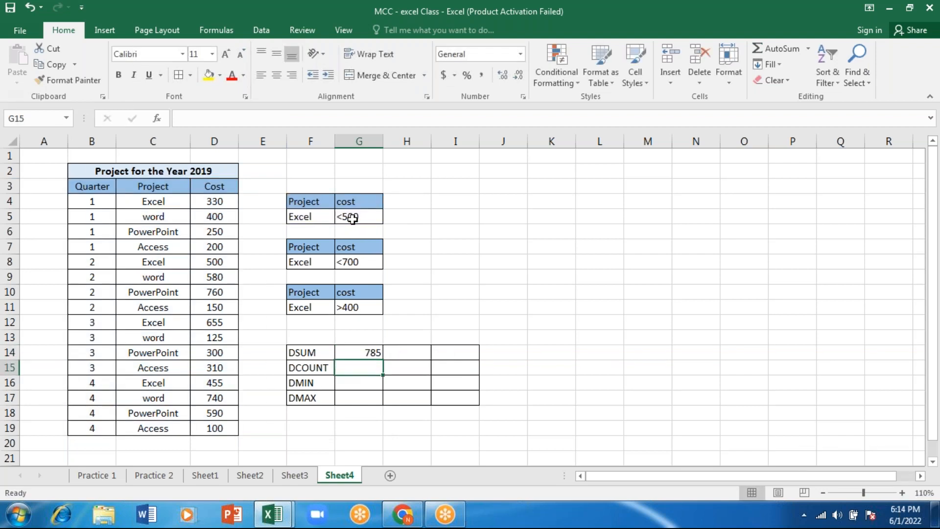
Go through the Excel projects' costs in the table and list 330 and 500 in K5 and K6 as a manual check
{"action": "left_click", "coordinate": [368, 351]}
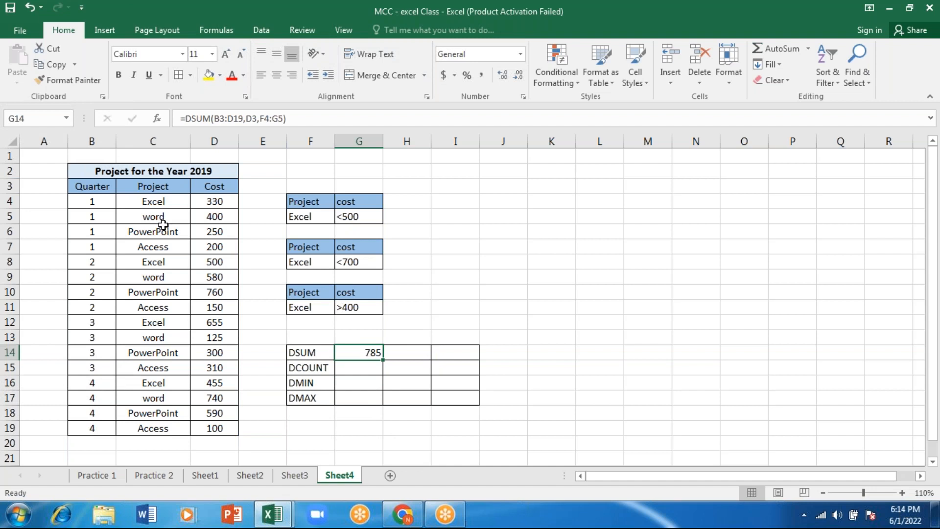
{"action": "left_click", "coordinate": [155, 201]}
{"action": "key", "text": "Right"}
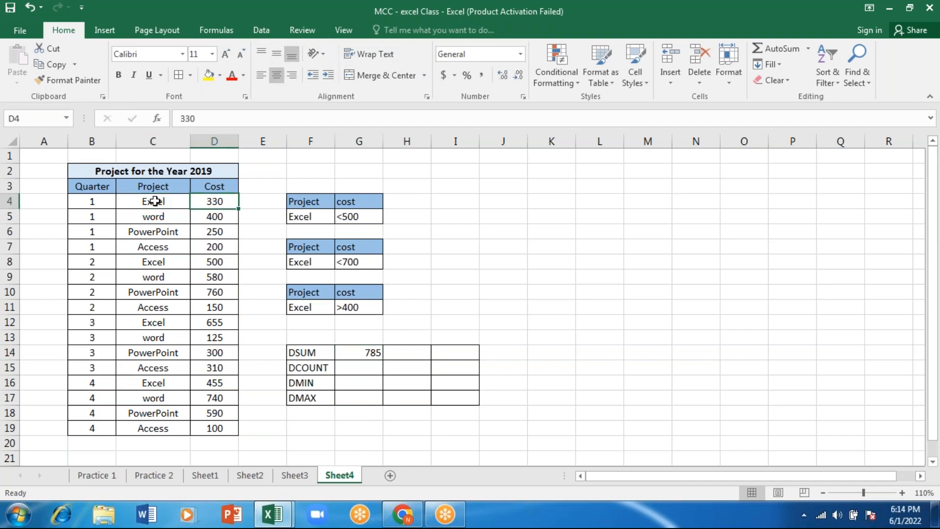
{"action": "key", "text": "Down"}
{"action": "key", "text": "Down"}
{"action": "key", "text": "Down"}
{"action": "key", "text": "Down"}
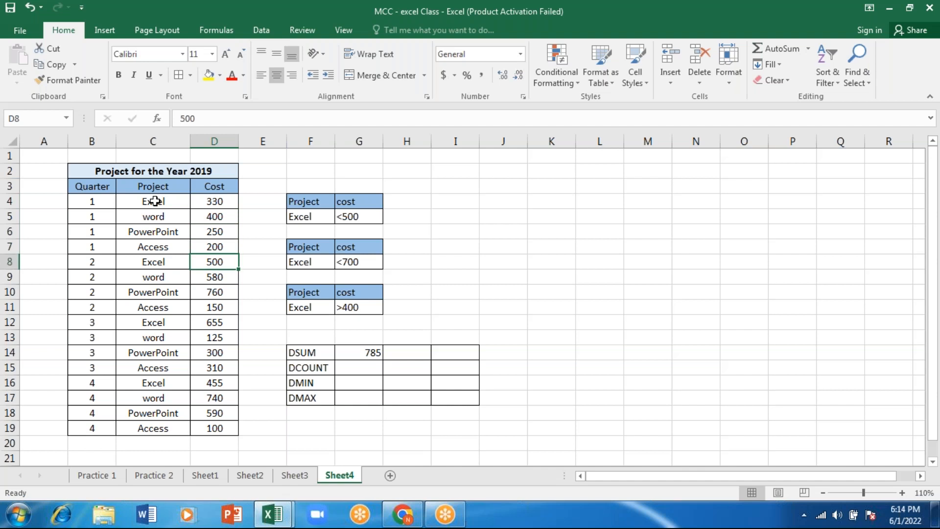
{"action": "left_click", "coordinate": [539, 218]}
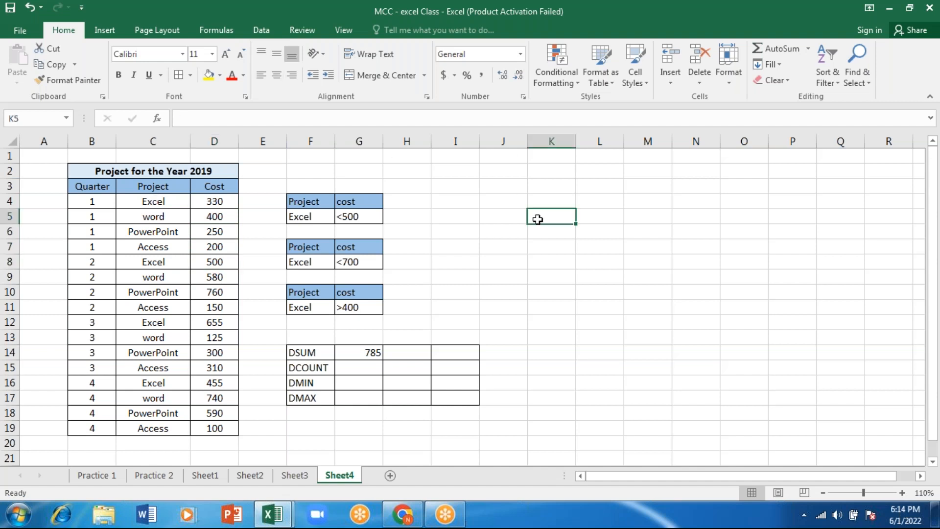
{"action": "type", "text": "330"}
{"action": "key", "text": "Return"}
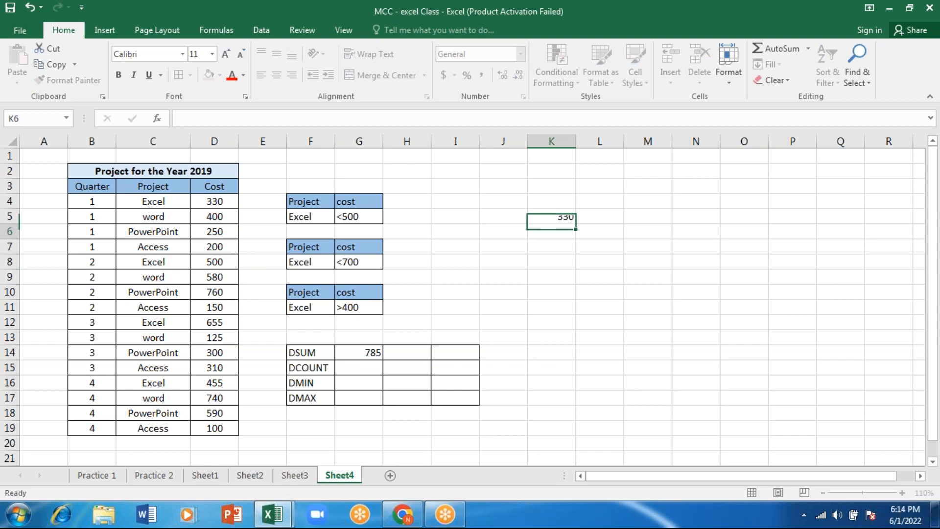
{"action": "type", "text": "500"}
{"action": "key", "text": "Return"}
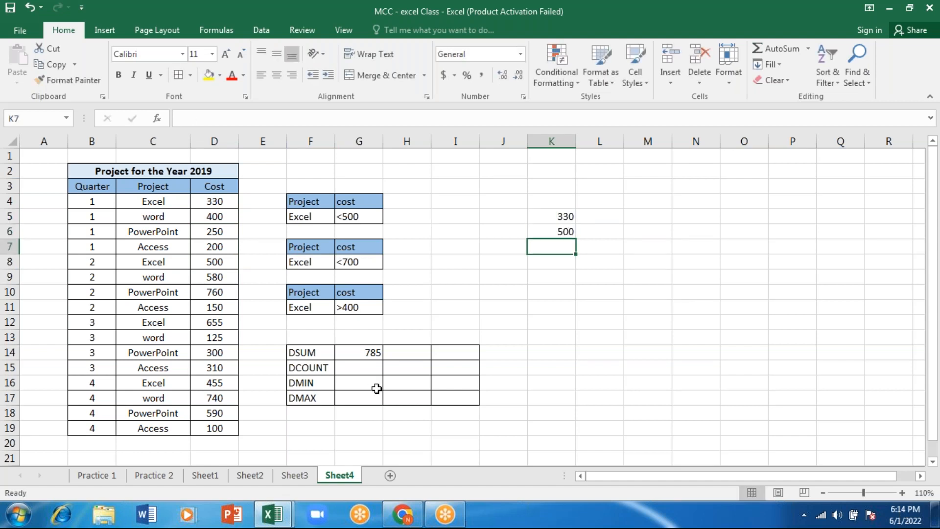
Add the quarter 4 Excel cost 455 in K7 and sum the manual list with AutoSum in K8
{"action": "left_click", "coordinate": [220, 322]}
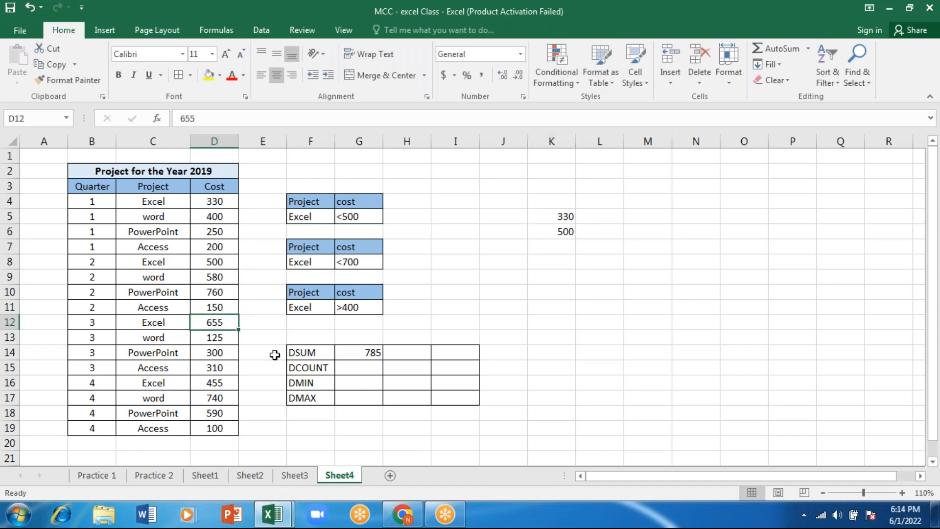
{"action": "left_click", "coordinate": [222, 386]}
{"action": "left_click", "coordinate": [563, 244]}
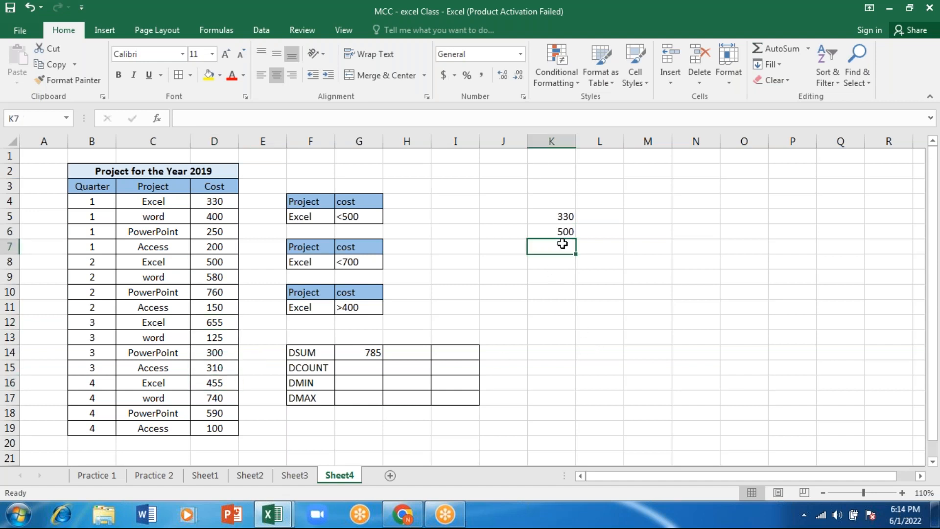
{"action": "type", "text": "455"}
{"action": "key", "text": "Return"}
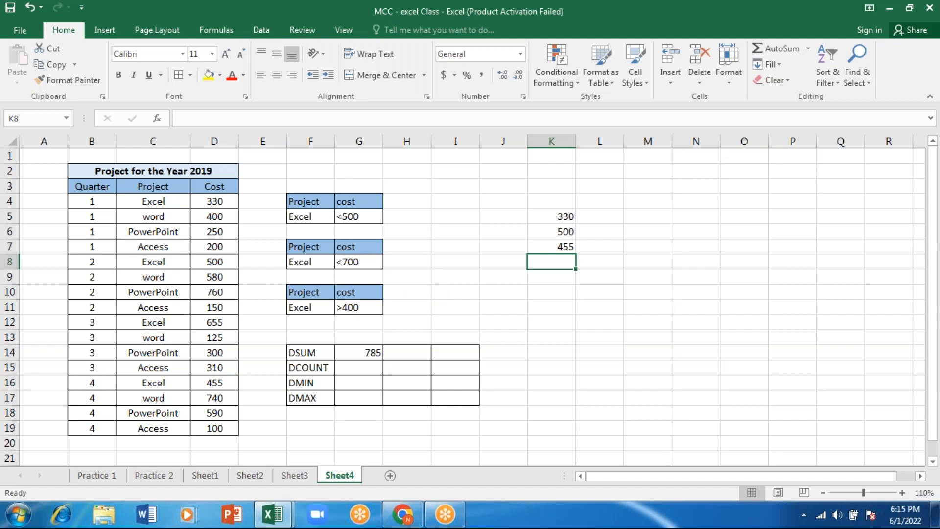
{"action": "key", "text": "alt+equal"}
{"action": "key", "text": "Return"}
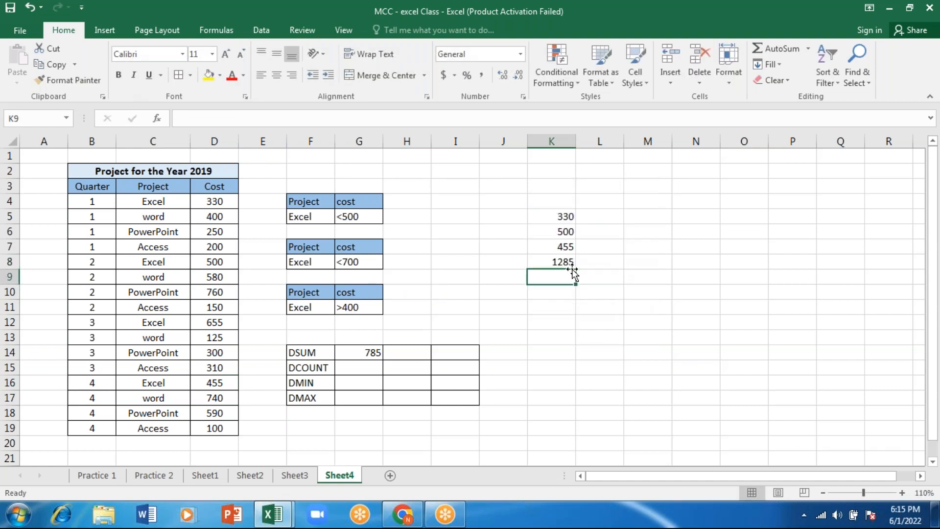
Compare the DSUM result with the manual list in column K, and change the cost criterion in G5 to <=500
{"action": "left_click", "coordinate": [366, 354]}
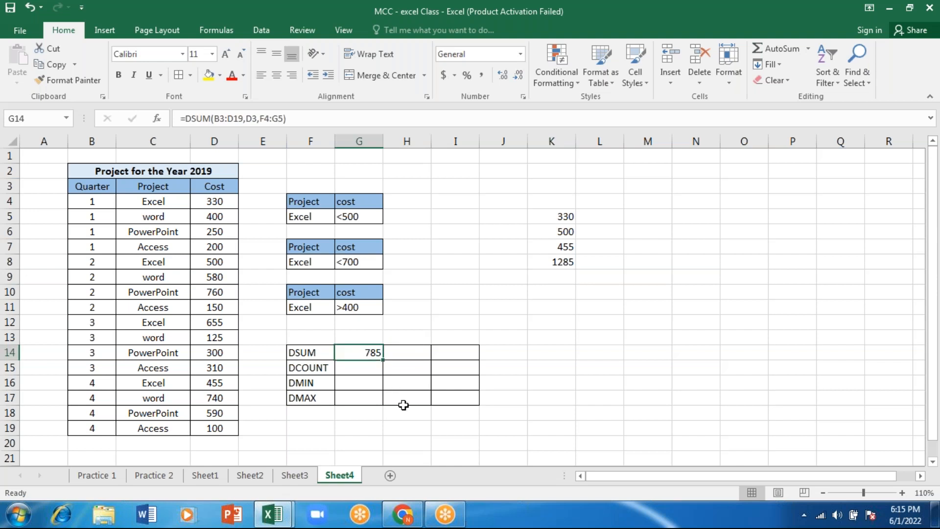
{"action": "left_click_drag", "start_coordinate": [601, 262], "coordinate": [596, 245]}
{"action": "left_click", "coordinate": [561, 250]}
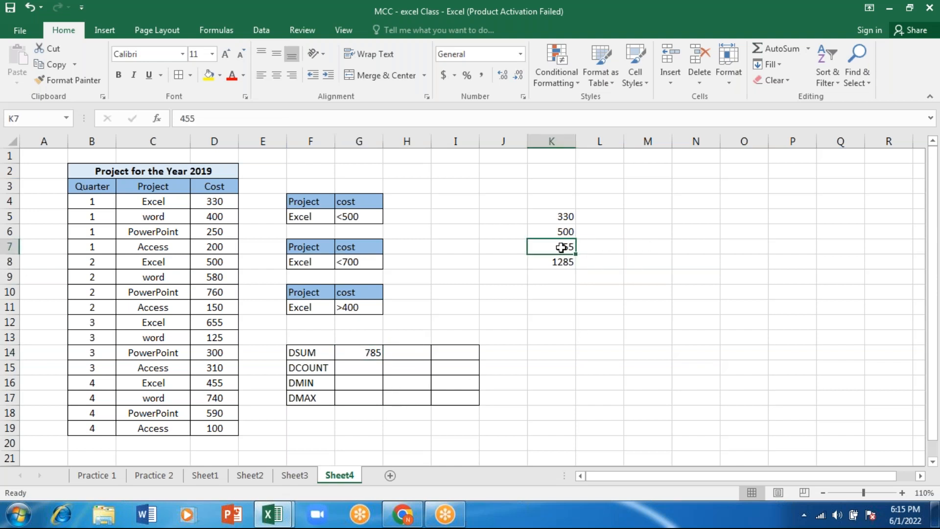
{"action": "left_click", "coordinate": [565, 215]}
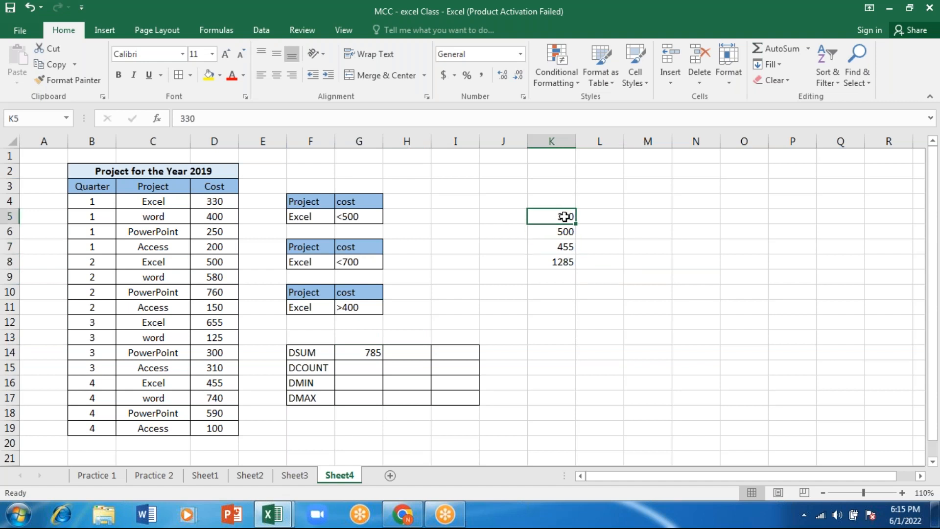
{"action": "left_click", "coordinate": [564, 250]}
{"action": "left_click", "coordinate": [560, 231]}
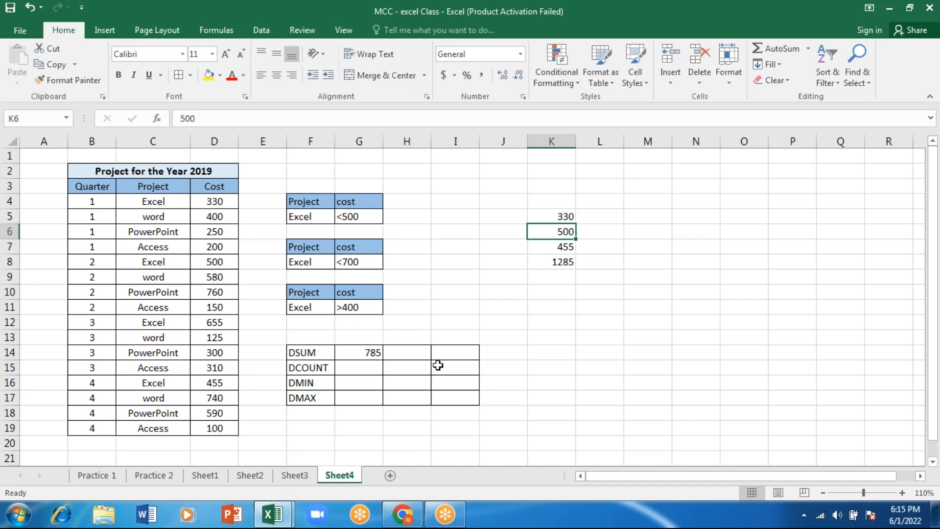
{"action": "left_click", "coordinate": [341, 218]}
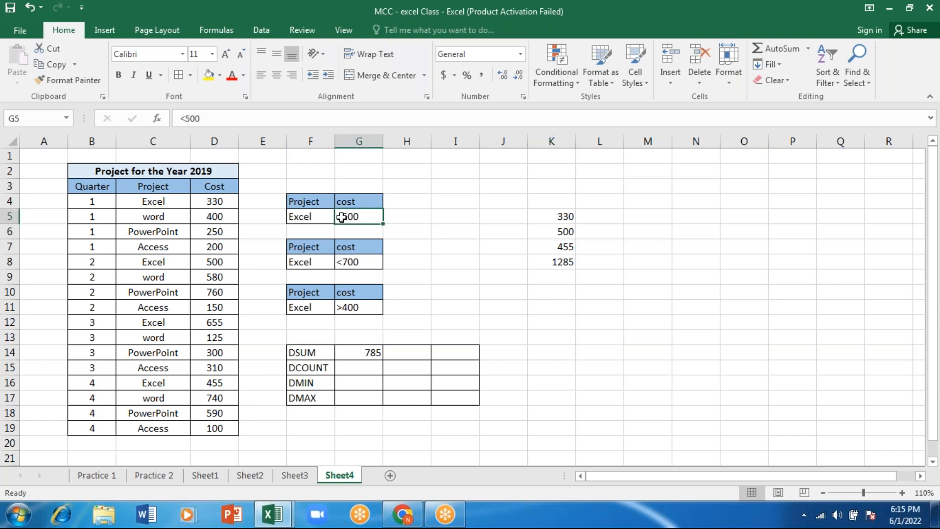
{"action": "double_click", "coordinate": [341, 217]}
{"action": "type", "text": "="}
{"action": "key", "text": "Return"}
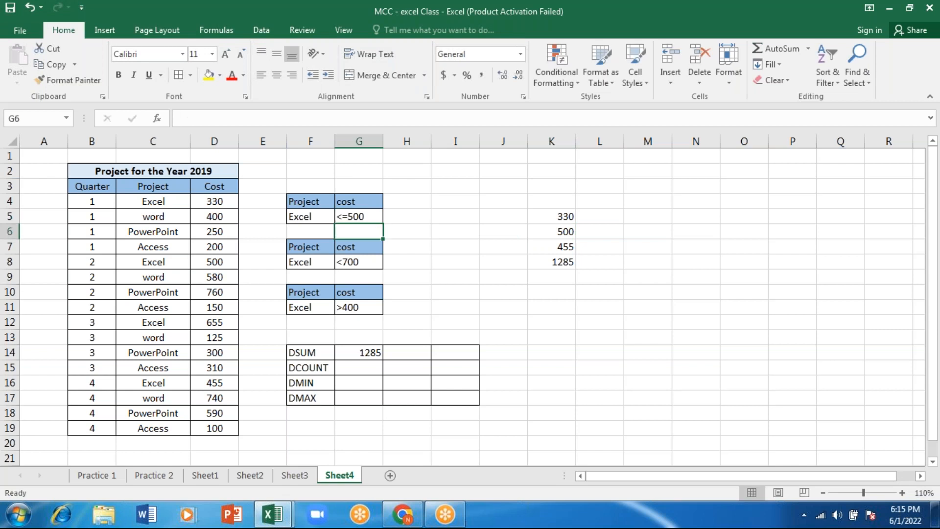
{"action": "left_click", "coordinate": [563, 233]}
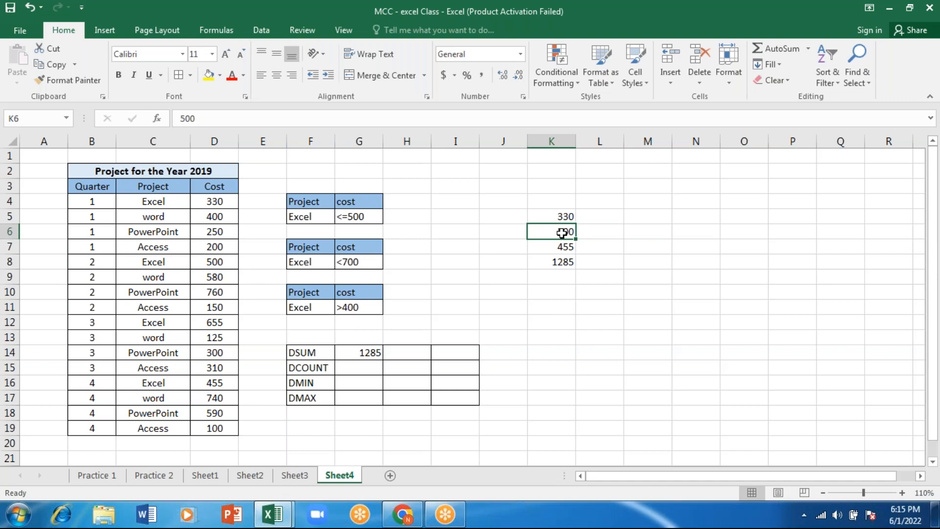
Start a DSUM formula in H14 with the project table B3:D19 as the database
{"action": "left_click", "coordinate": [344, 262]}
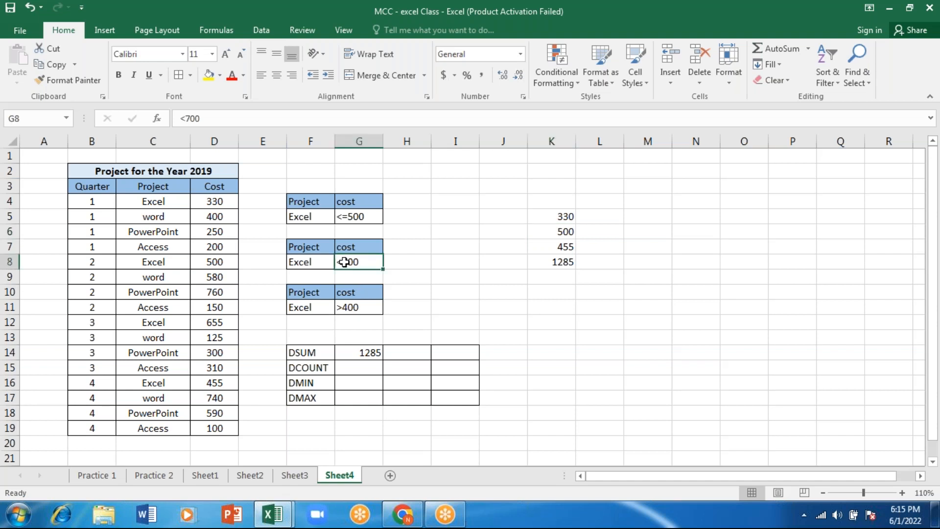
{"action": "left_click", "coordinate": [409, 353]}
{"action": "type", "text": "="}
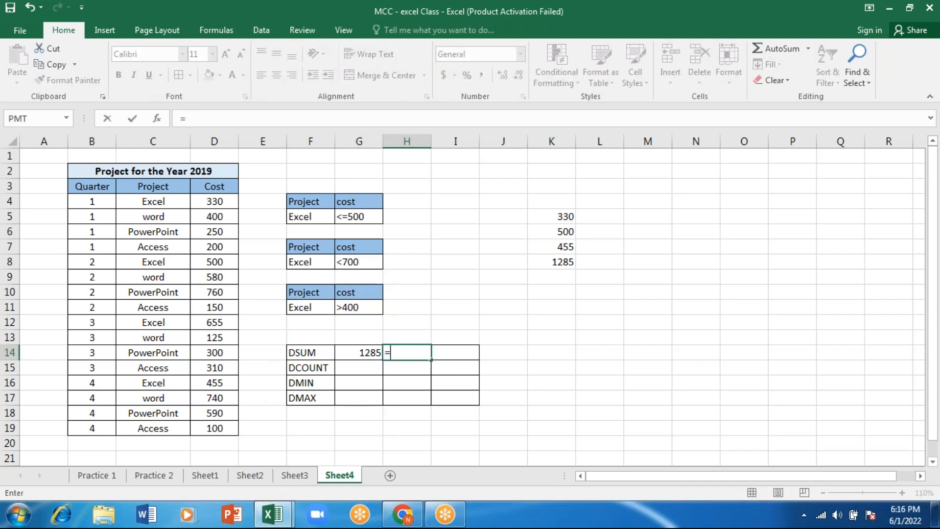
{"action": "type", "text": "dsum"}
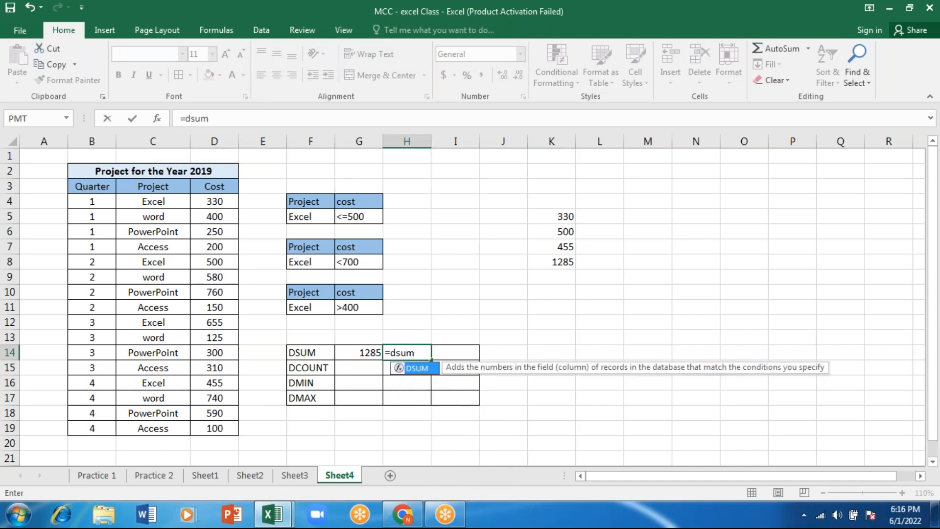
{"action": "key", "text": "Tab"}
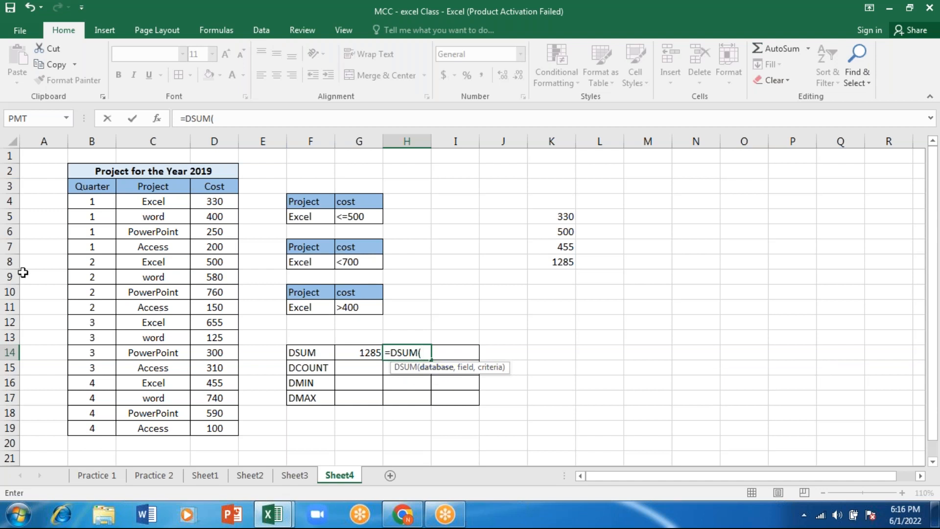
{"action": "left_click", "coordinate": [82, 186]}
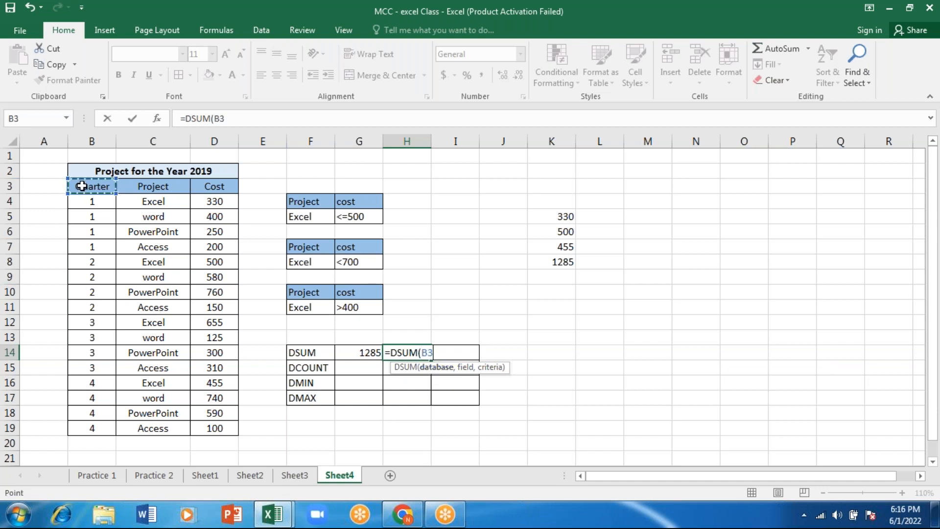
{"action": "left_click_drag", "start_coordinate": [81, 185], "coordinate": [215, 428]}
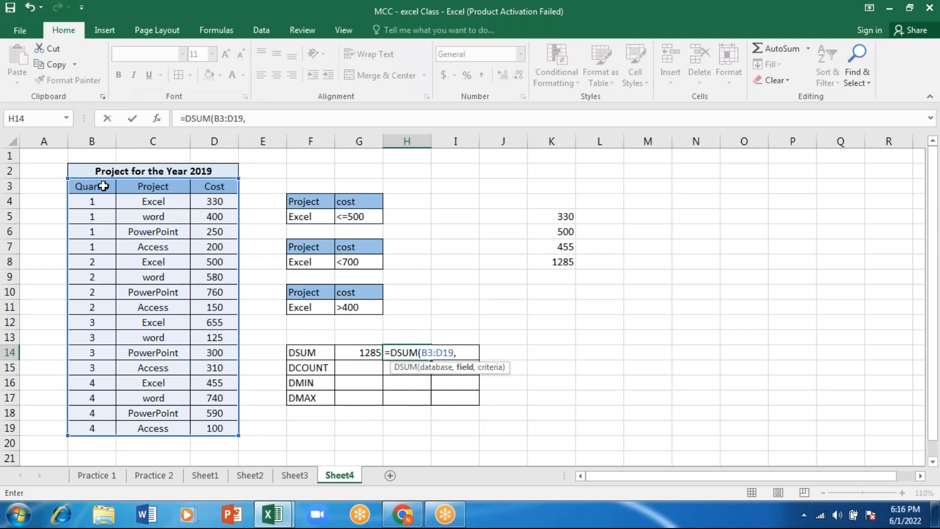
Complete the DSUM formula in H14 with the Cost header D3 as field and F7:G8 as criteria
{"action": "left_click", "coordinate": [216, 189]}
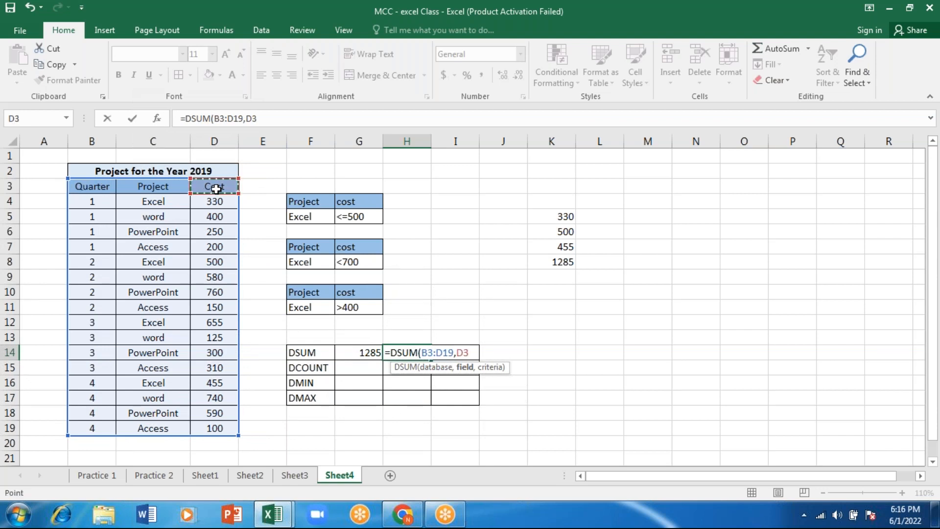
{"action": "type", "text": ","}
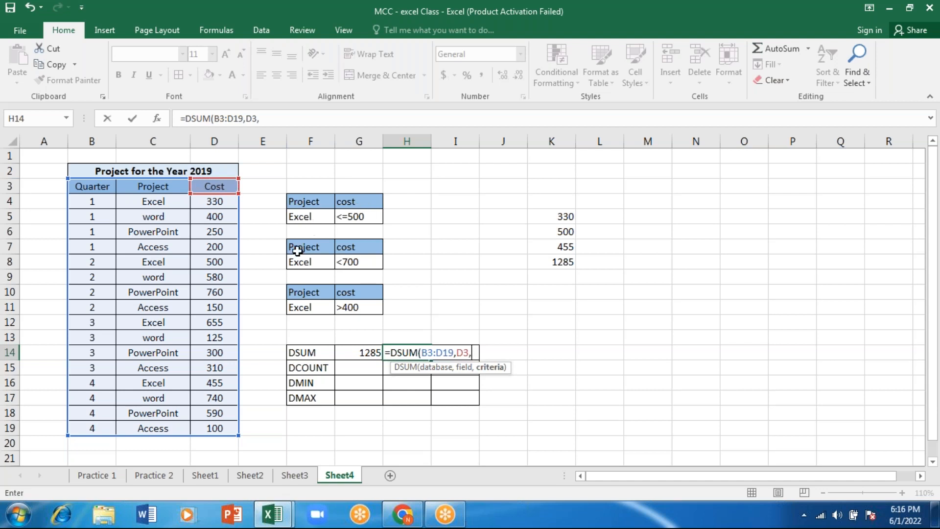
{"action": "left_click_drag", "start_coordinate": [297, 251], "coordinate": [355, 261]}
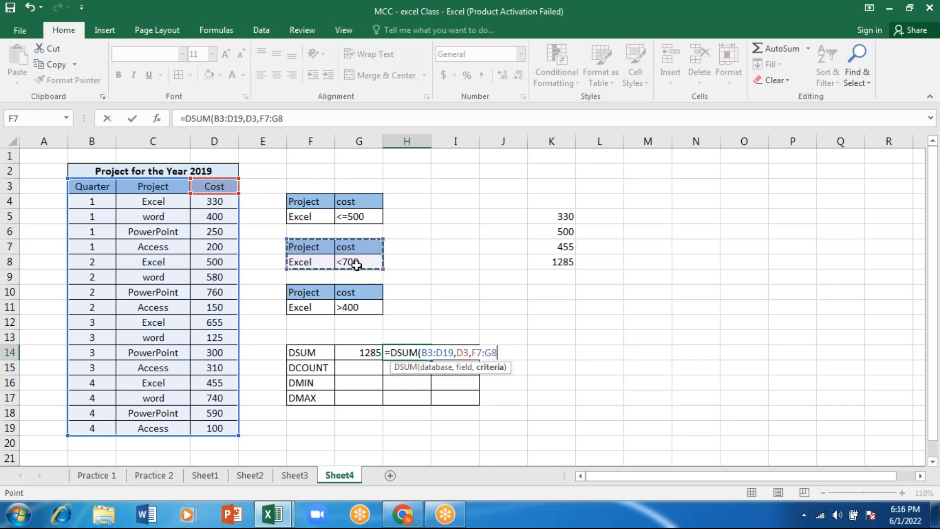
{"action": "type", "text": ")"}
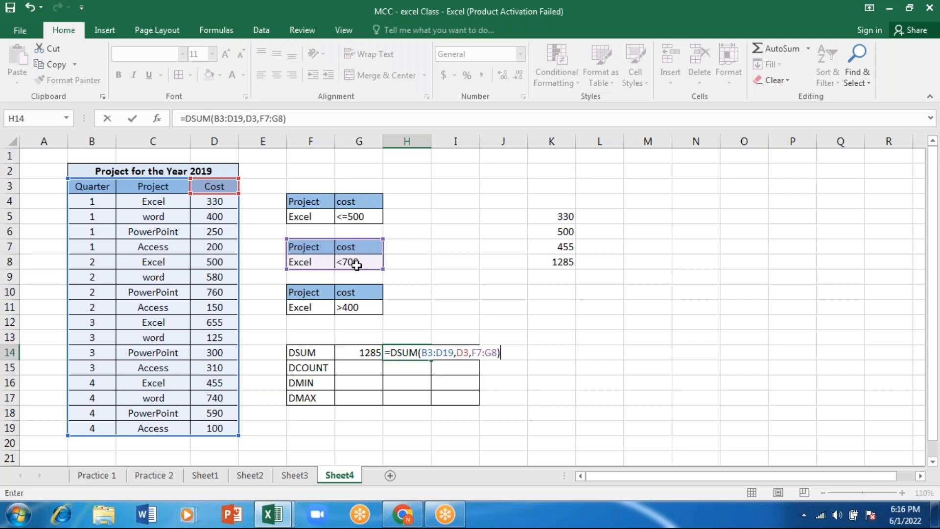
{"action": "key", "text": "Return"}
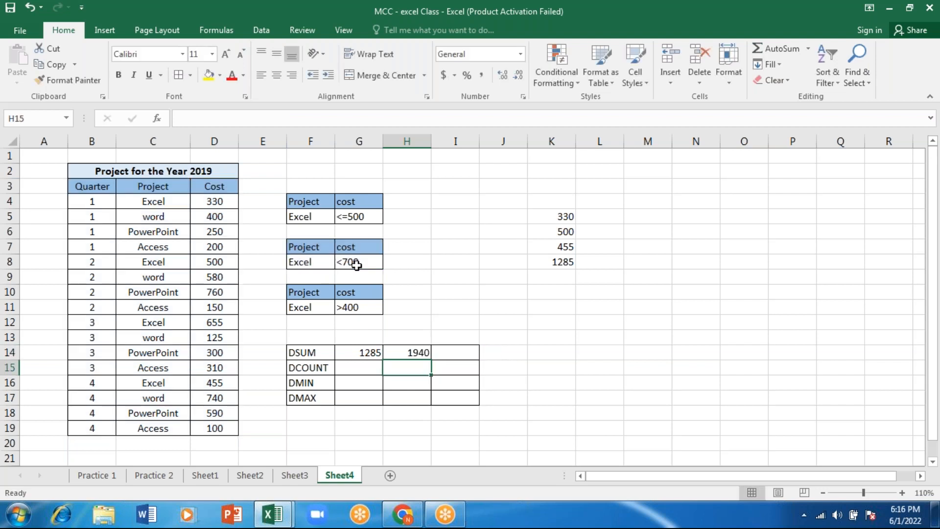
Start a DSUM formula in I14 with the project table B3:D19 as the database
{"action": "left_click", "coordinate": [312, 307]}
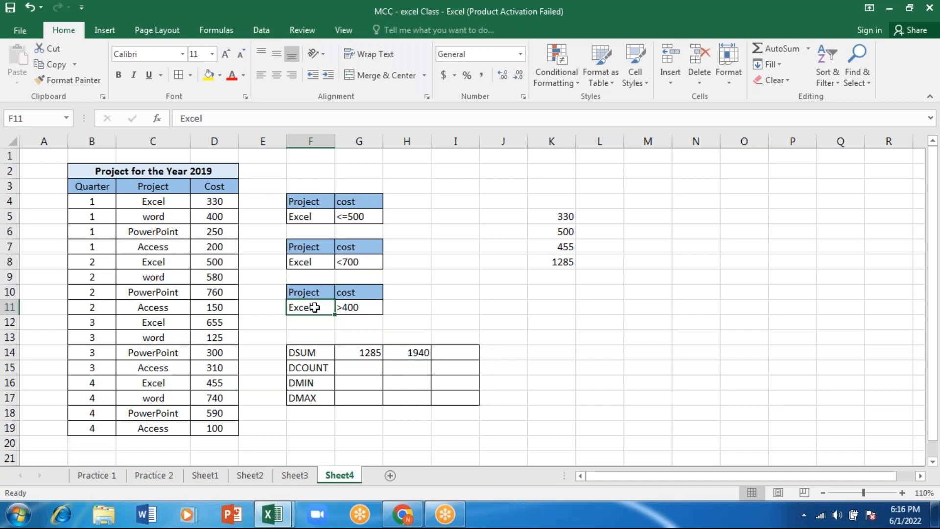
{"action": "left_click", "coordinate": [454, 354]}
{"action": "type", "text": "="}
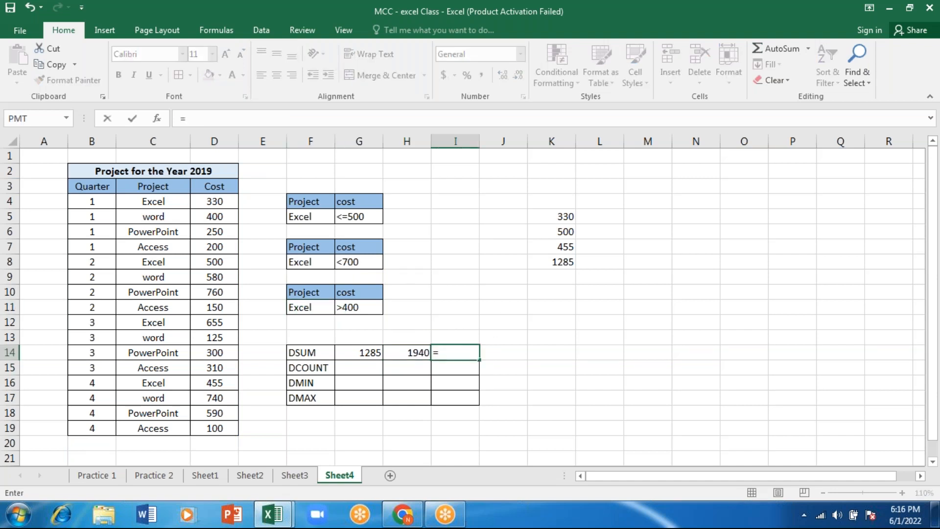
{"action": "type", "text": "dsu"}
{"action": "key", "text": "Tab"}
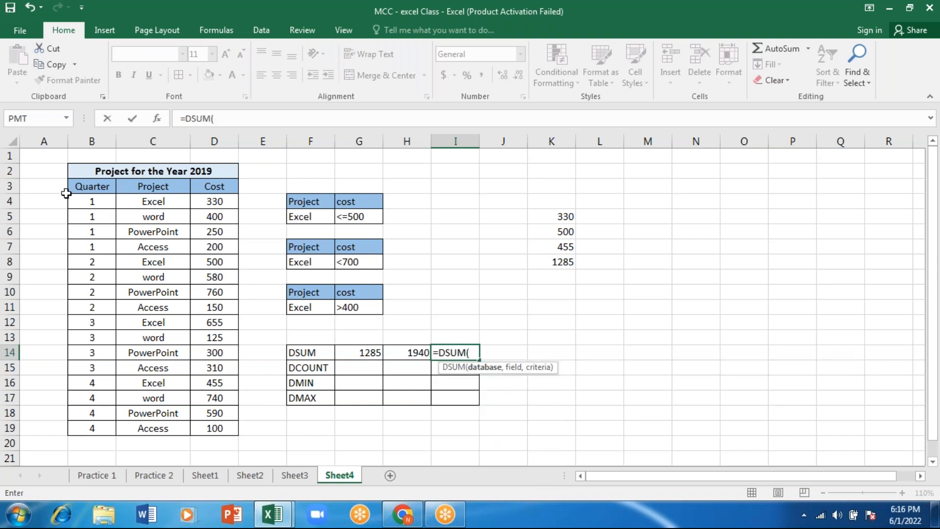
{"action": "left_click_drag", "start_coordinate": [78, 188], "coordinate": [209, 426]}
{"action": "type", "text": ","}
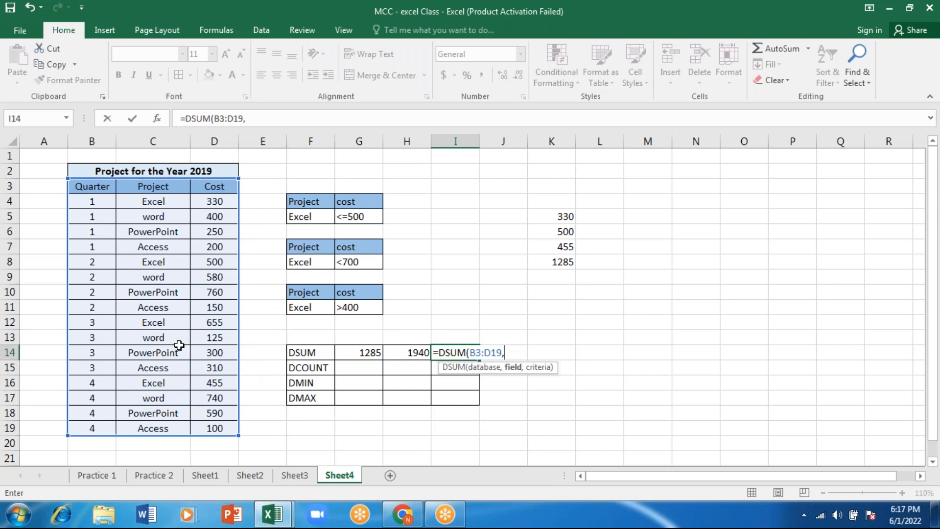
Complete the DSUM formula in I14 with the Cost header D3 as field and F10:G11 as criteria
{"action": "left_click", "coordinate": [211, 188]}
{"action": "type", "text": ","}
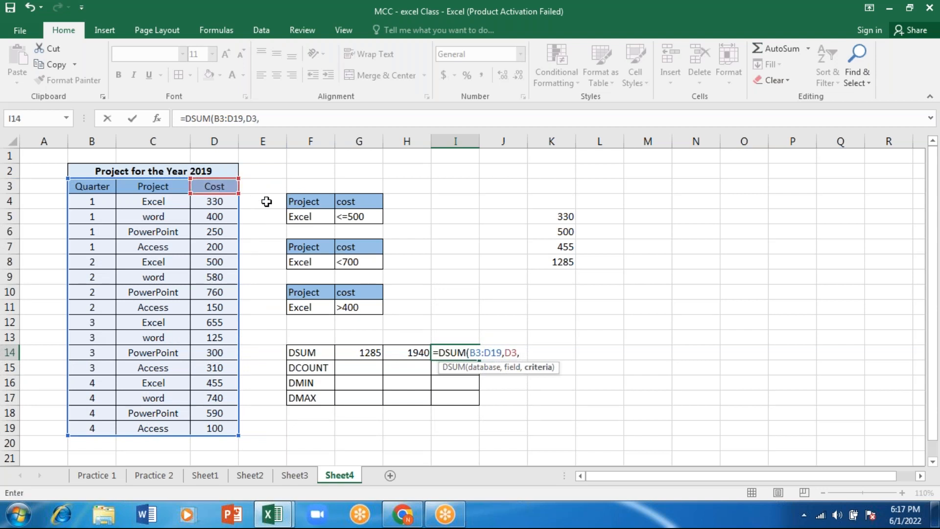
{"action": "left_click", "coordinate": [304, 292]}
{"action": "key", "text": "shift+Right"}
{"action": "key", "text": "shift+Down"}
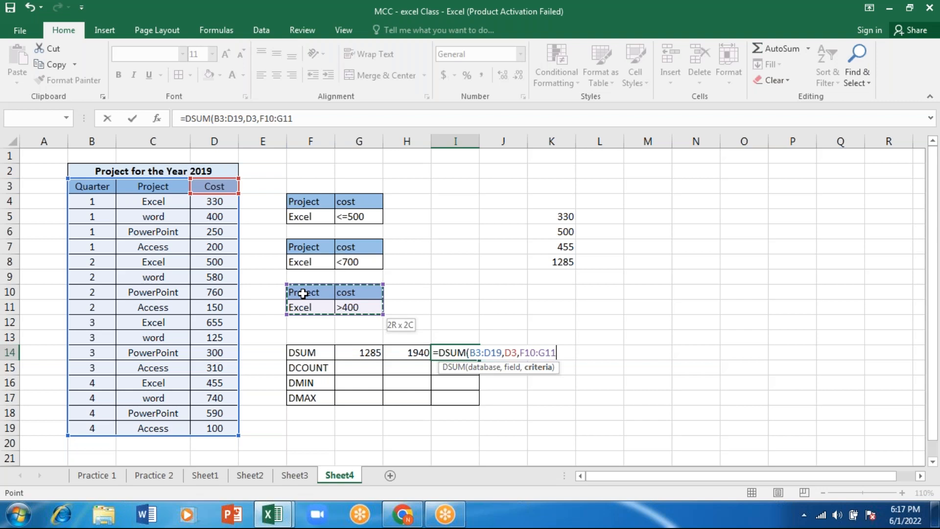
{"action": "type", "text": ")"}
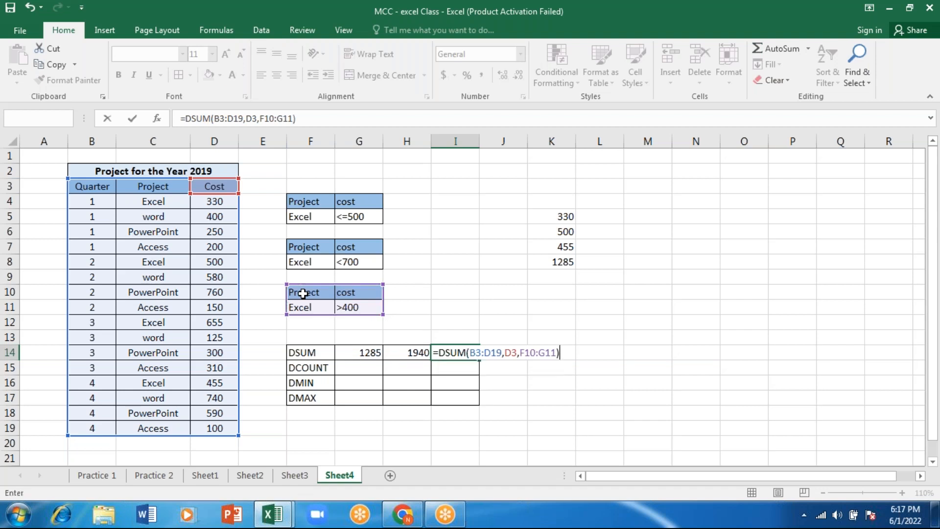
{"action": "key", "text": "Return"}
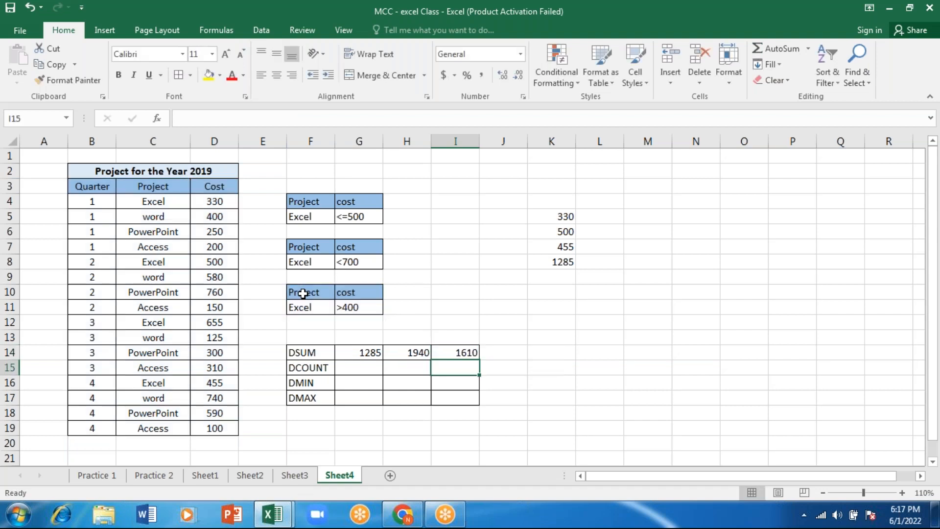
Start a DCOUNT formula in G15 with the project table B3:D19 as the database
{"action": "left_click", "coordinate": [347, 365]}
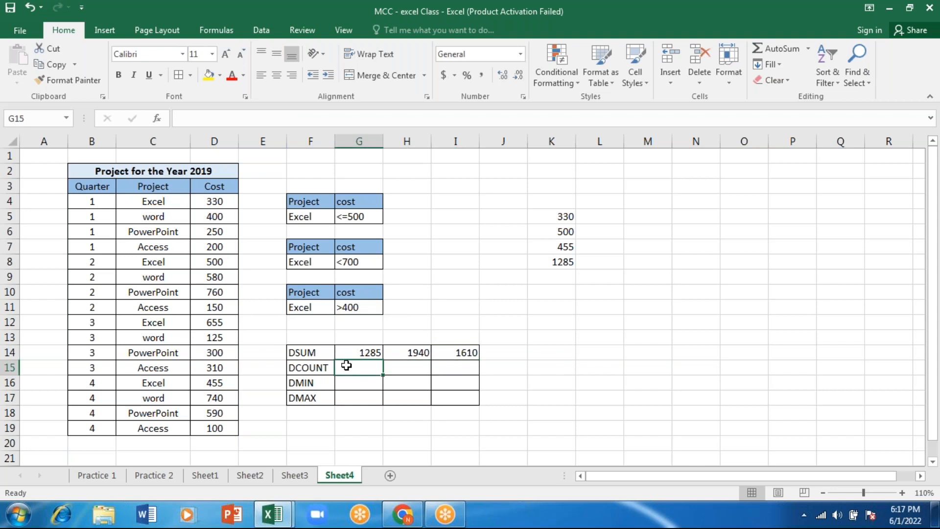
{"action": "type", "text": "="}
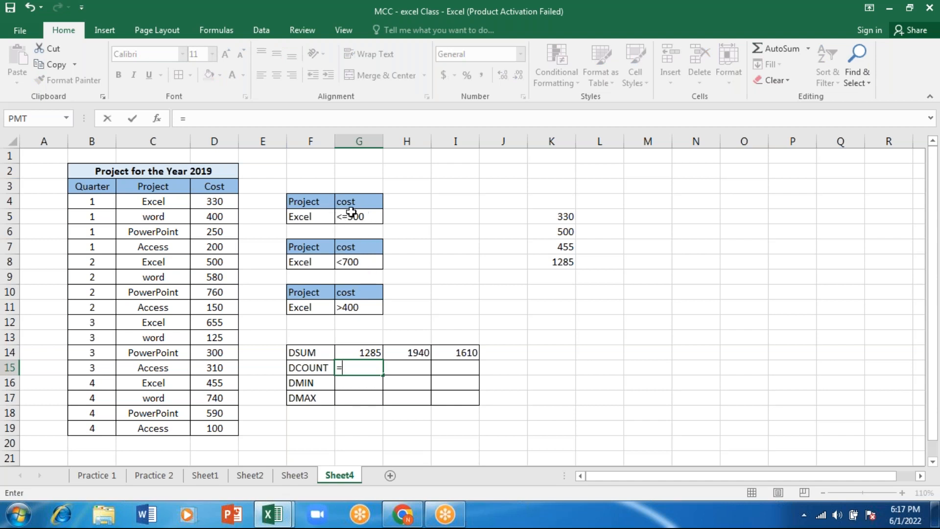
{"action": "type", "text": "dco"}
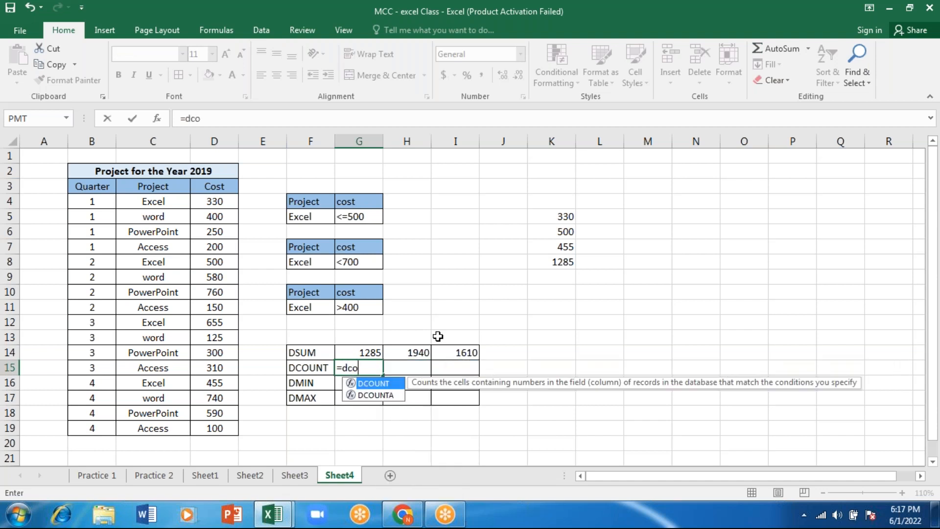
{"action": "key", "text": "Tab"}
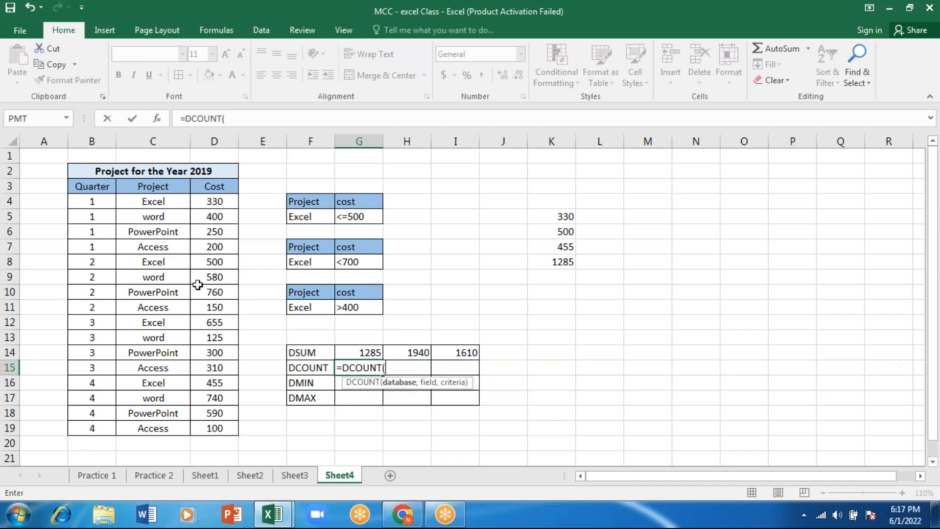
{"action": "left_click", "coordinate": [84, 188]}
{"action": "left_click_drag", "start_coordinate": [86, 189], "coordinate": [223, 432]}
{"action": "type", "text": ","}
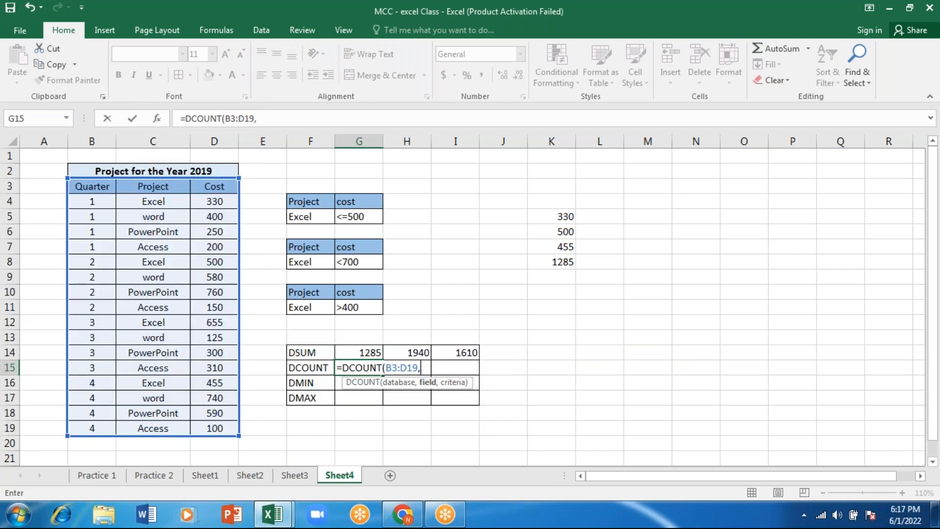
Complete the DCOUNT formula in G15 with the Cost header D3 as field and the first criteria table, starting at F4, as criteria
{"action": "left_click", "coordinate": [223, 189]}
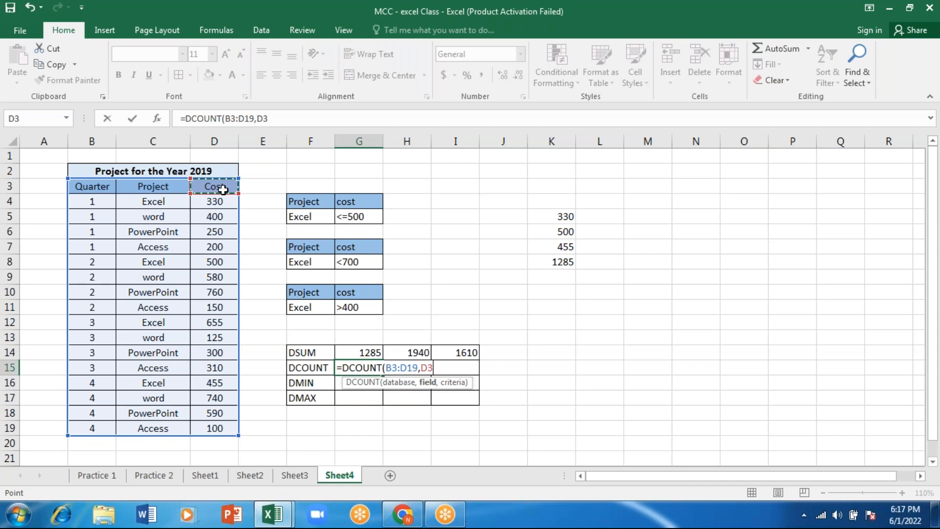
{"action": "type", "text": ","}
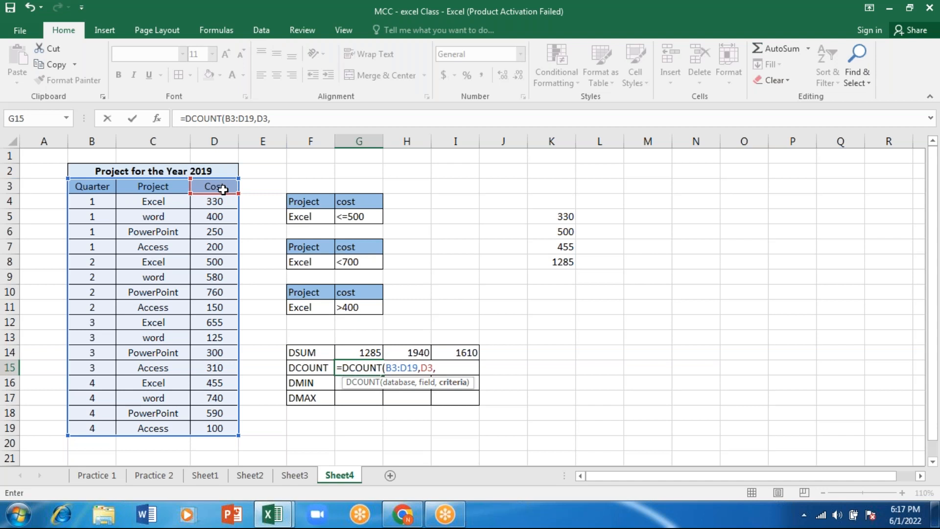
{"action": "left_click_drag", "start_coordinate": [359, 201], "coordinate": [308, 203]}
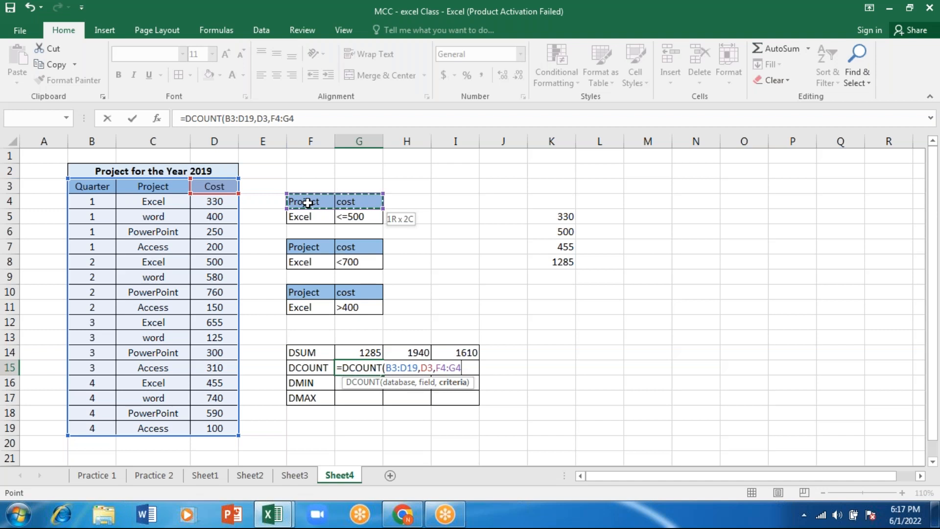
{"action": "key", "text": "Return"}
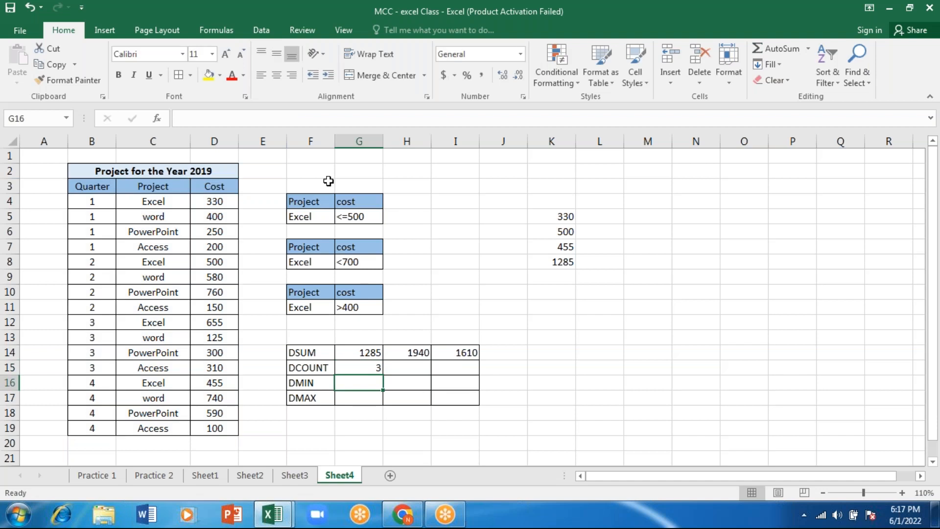
Enter a DCOUNT formula in H15 with database B3:D19, field D3 and criteria F10:G11
{"action": "left_click", "coordinate": [407, 367]}
{"action": "type", "text": "=DCOUNT("}
{"action": "left_click_drag", "start_coordinate": [92, 186], "coordinate": [194, 423]}
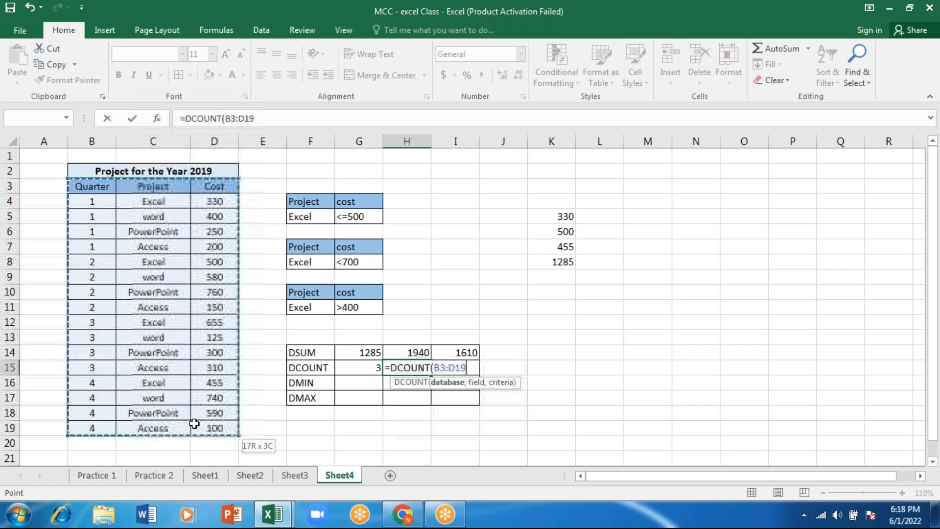
{"action": "type", "text": ","}
{"action": "left_click", "coordinate": [215, 186]}
{"action": "type", "text": ","}
{"action": "left_click_drag", "start_coordinate": [303, 292], "coordinate": [351, 306]}
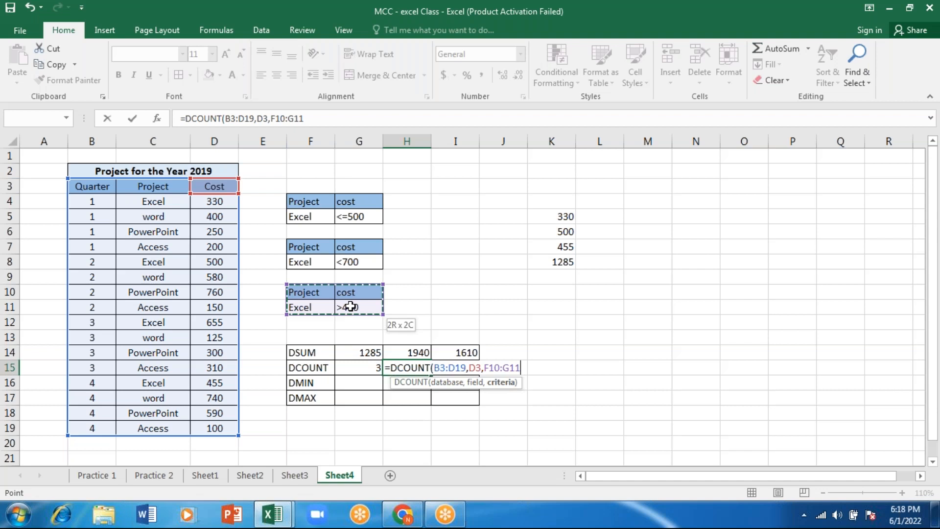
{"action": "key", "text": "Return"}
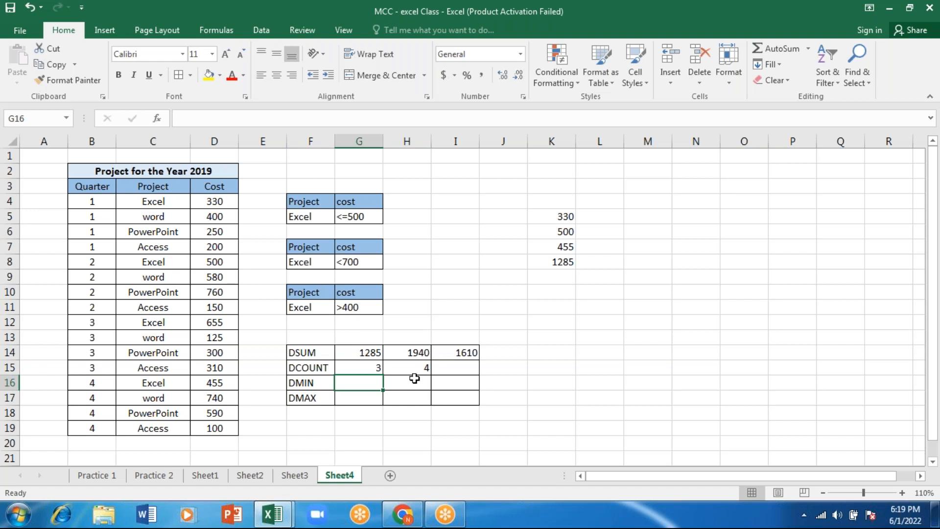
Enter a DMIN formula in G16 with database B3:D19, the Cost header D3 as field and criteria F4:G5
{"action": "type", "text": "=d"}
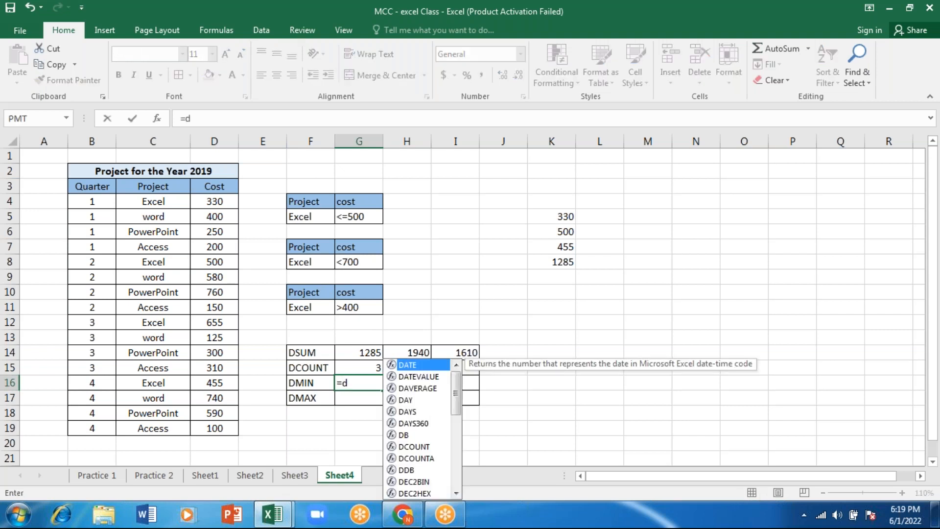
{"action": "type", "text": "min"}
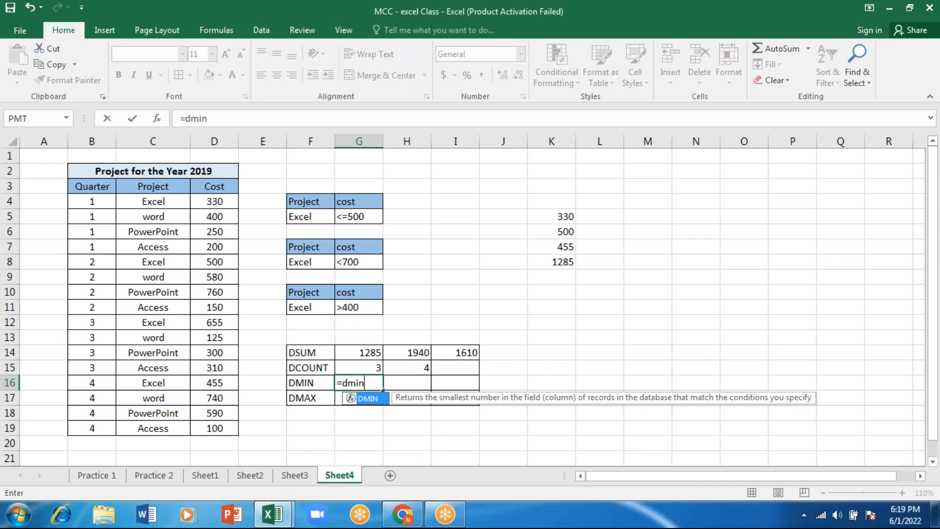
{"action": "key", "text": "Tab"}
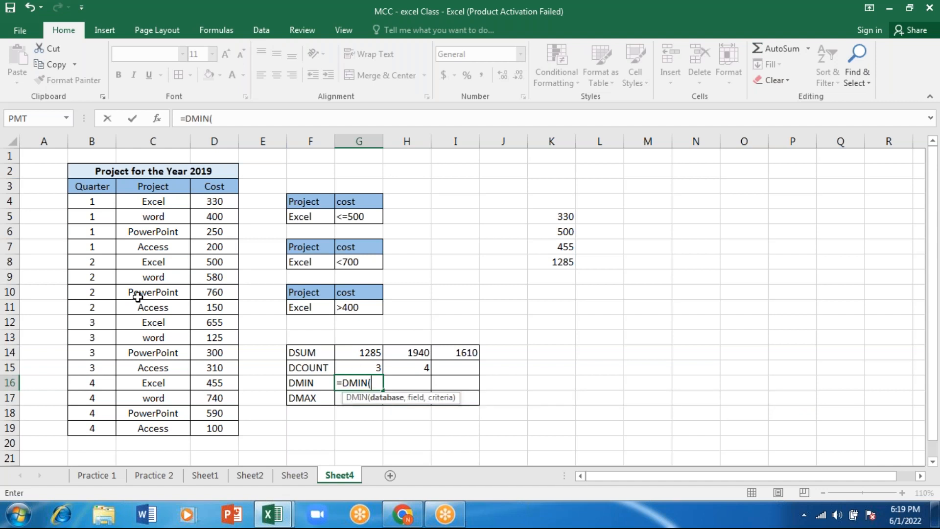
{"action": "left_click_drag", "start_coordinate": [86, 187], "coordinate": [226, 434]}
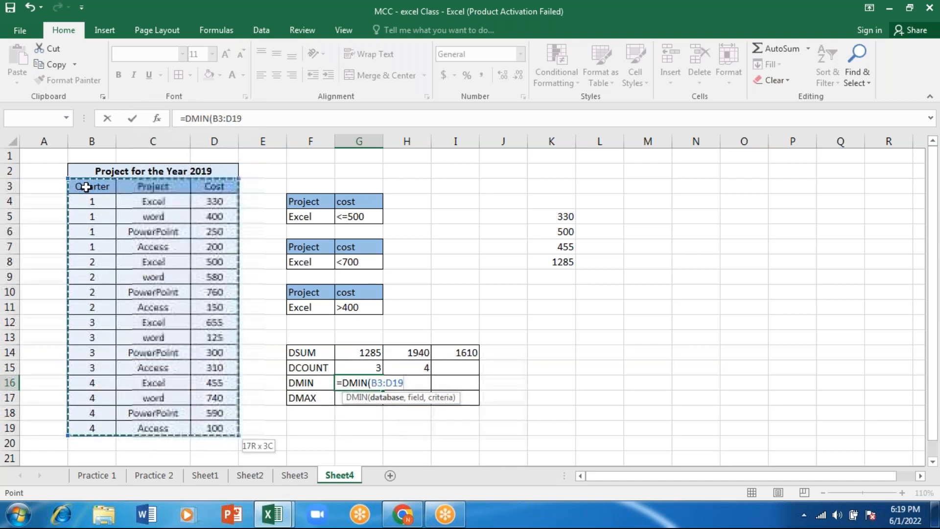
{"action": "type", "text": ","}
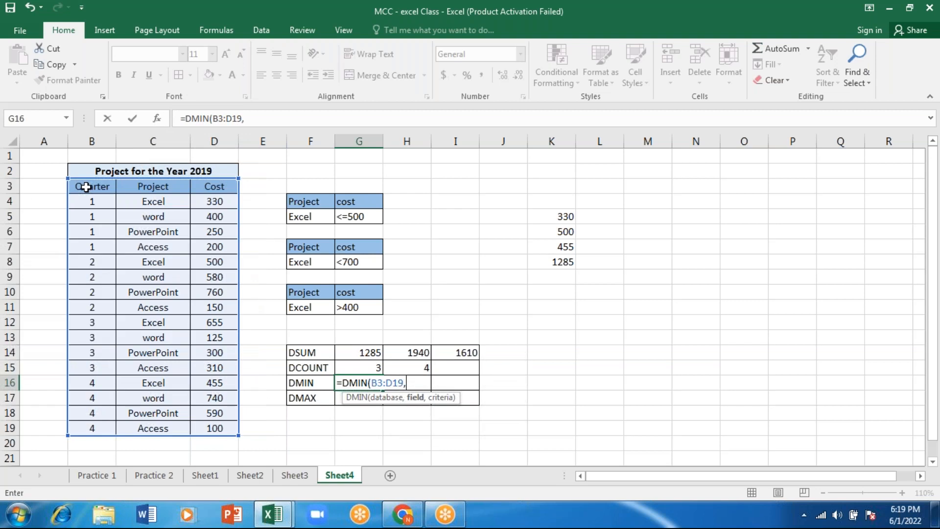
{"action": "left_click", "coordinate": [217, 186]}
{"action": "type", "text": ","}
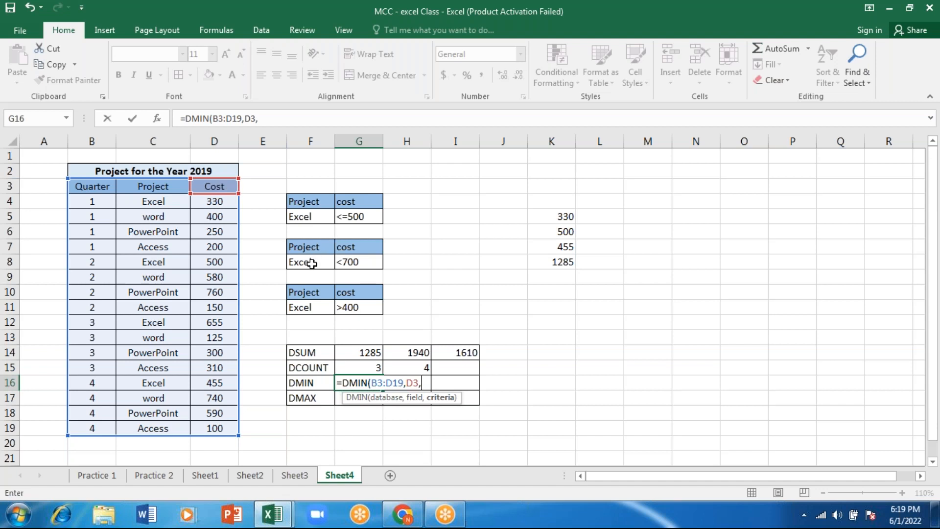
{"action": "left_click_drag", "start_coordinate": [296, 203], "coordinate": [298, 204]}
{"action": "key", "text": "shift+Down"}
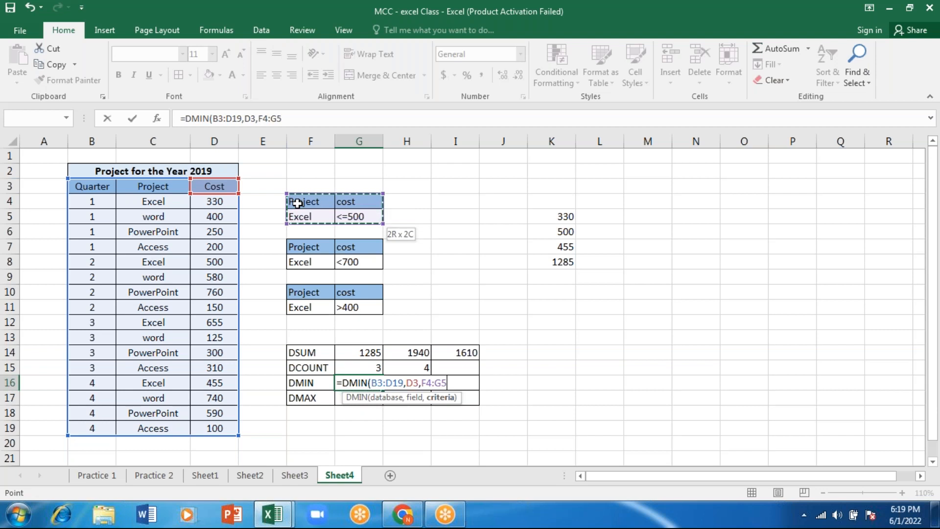
{"action": "type", "text": ")"}
{"action": "key", "text": "Return"}
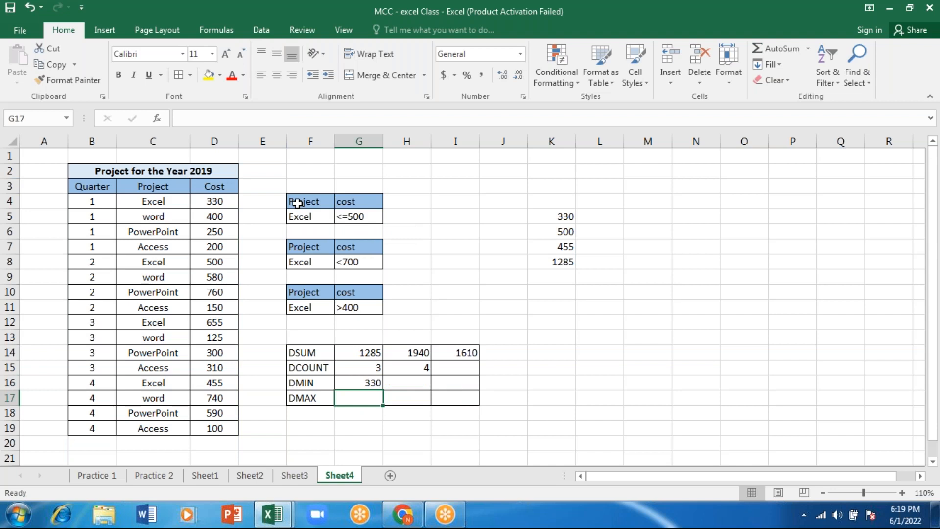
Start a DMIN formula in H16 with the project table B3:D19 as the database
{"action": "key", "text": "Up"}
{"action": "key", "text": "Right"}
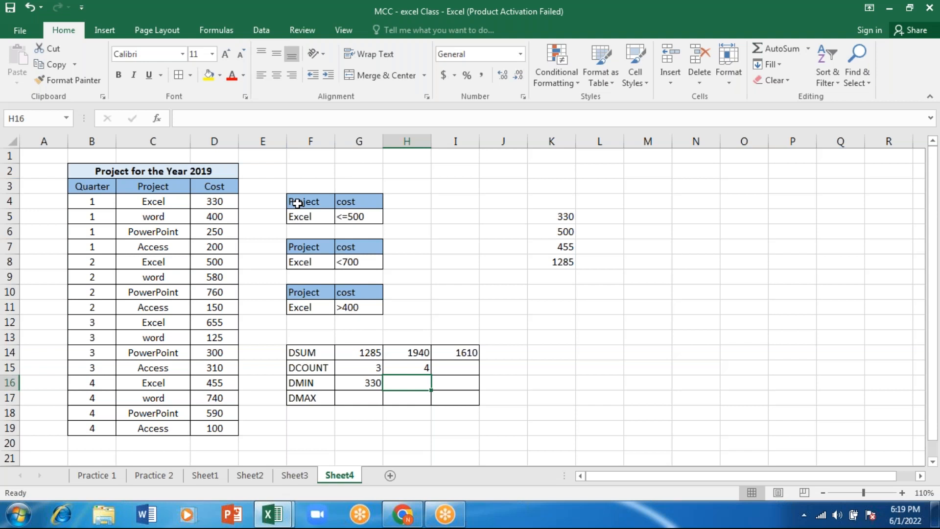
{"action": "type", "text": "="}
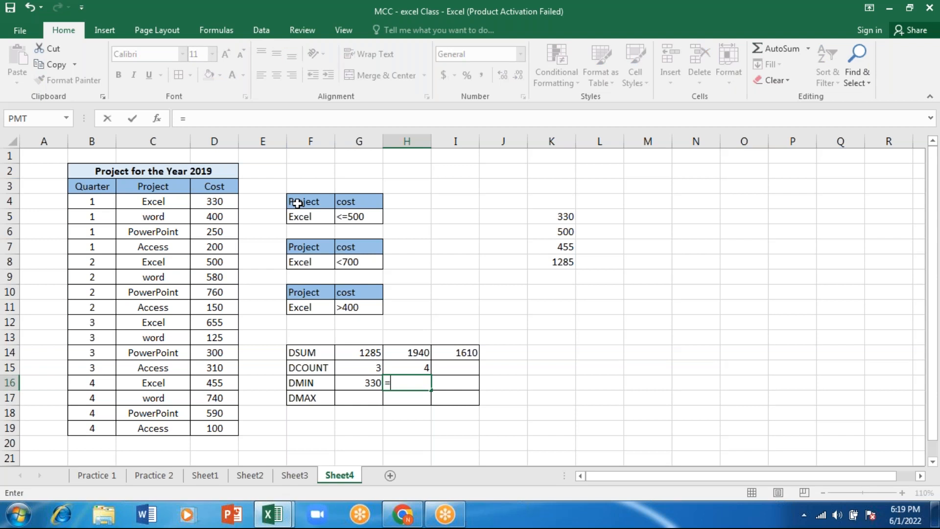
{"action": "type", "text": "d"}
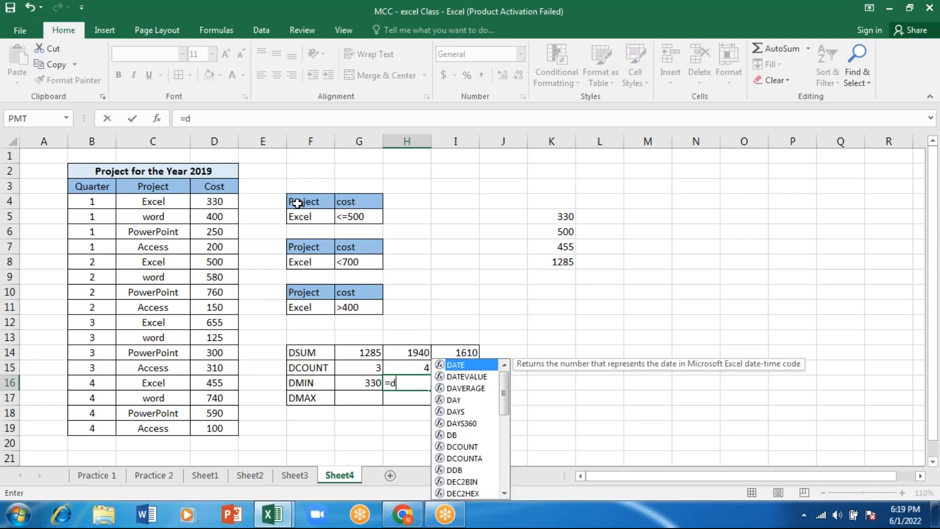
{"action": "type", "text": "m"}
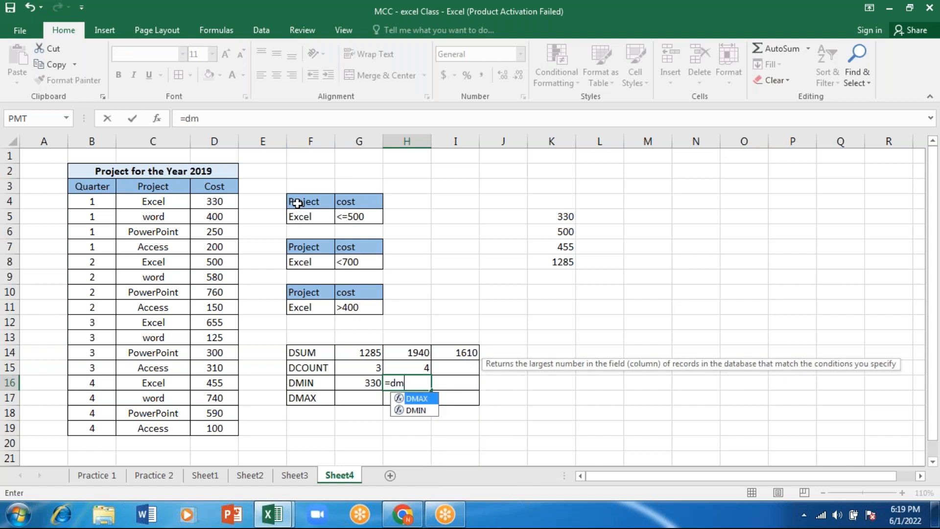
{"action": "key", "text": "Down"}
{"action": "key", "text": "Tab"}
{"action": "left_click", "coordinate": [84, 185]}
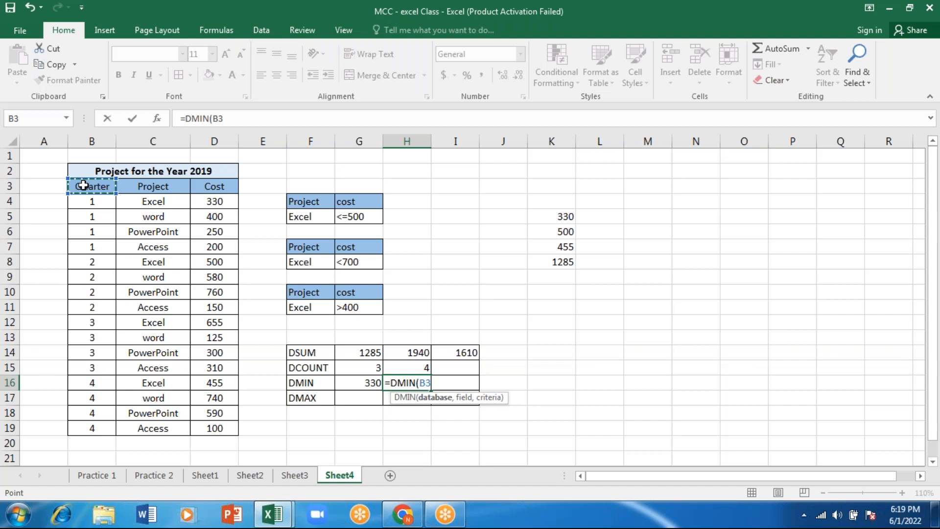
{"action": "left_click_drag", "start_coordinate": [84, 185], "coordinate": [214, 428]}
{"action": "type", "text": ","}
Complete the DMIN formula in H16 with the Cost header D3 as field and F7:G8 as criteria
{"action": "left_click", "coordinate": [215, 186]}
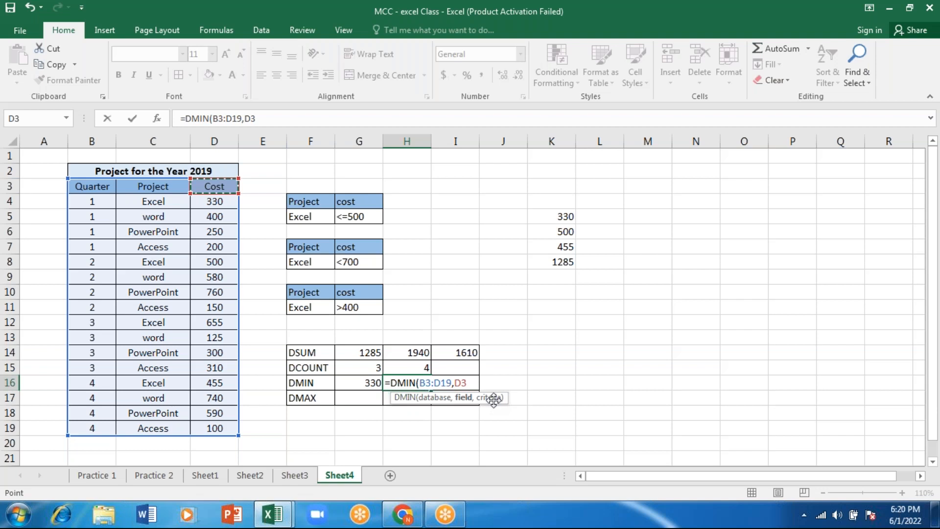
{"action": "type", "text": ","}
{"action": "left_click_drag", "start_coordinate": [363, 262], "coordinate": [300, 244]}
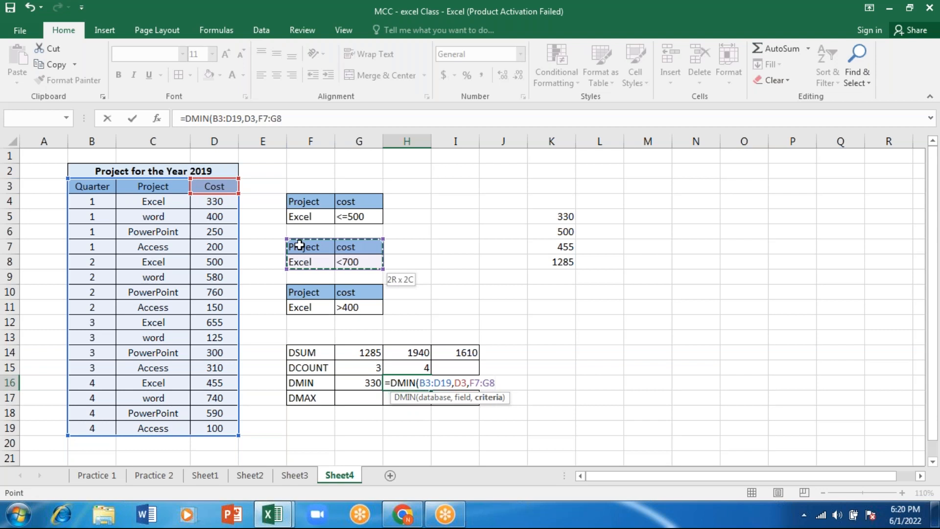
{"action": "type", "text": ")"}
{"action": "key", "text": "Return"}
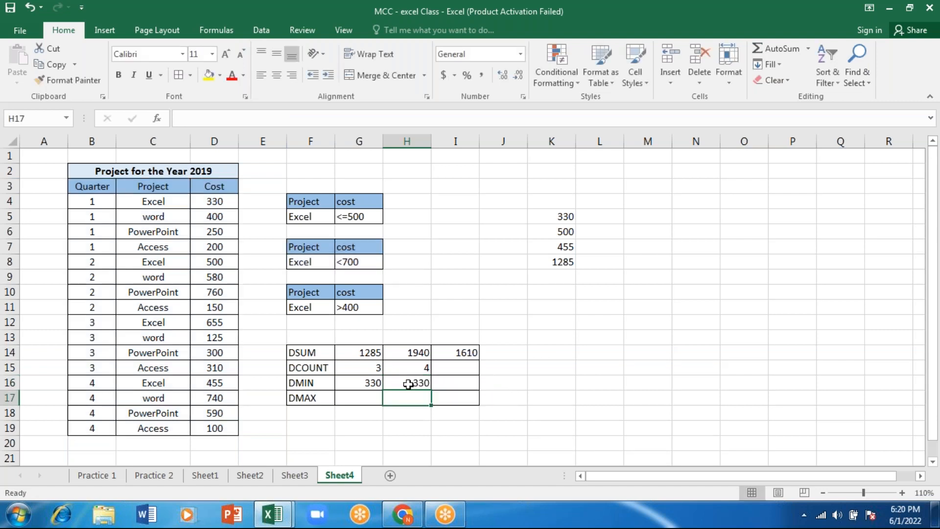
Enter a DMIN formula in I16 with database B3:D19, field D3 and criteria F10:G11
{"action": "left_click", "coordinate": [457, 381]}
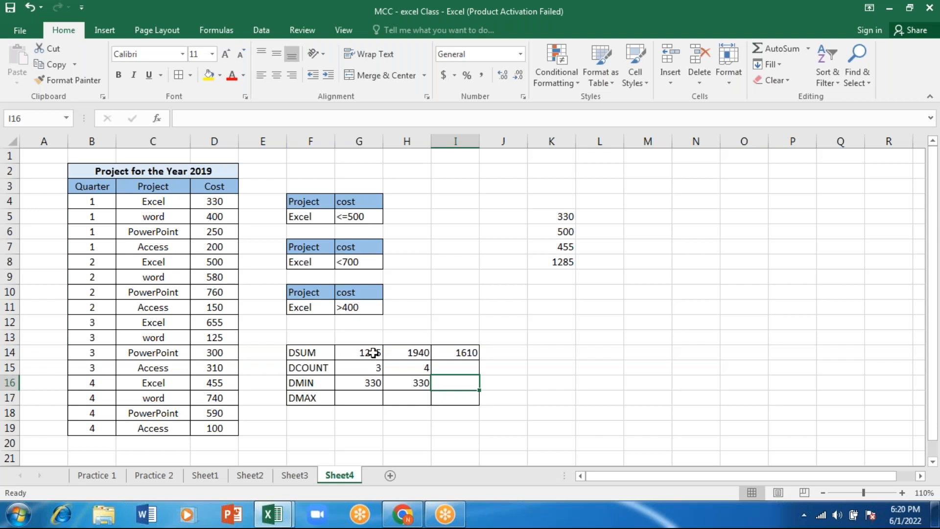
{"action": "type", "text": "="}
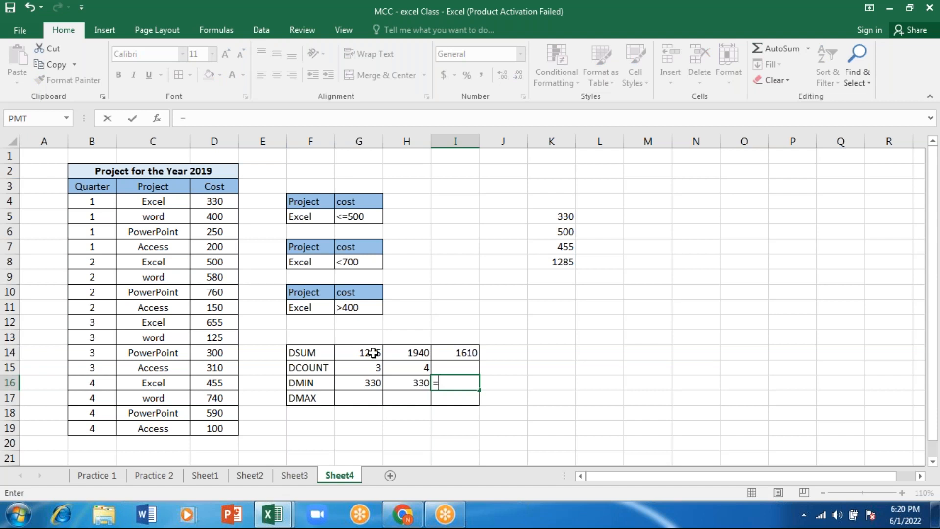
{"action": "type", "text": "DMIN("}
{"action": "left_click_drag", "start_coordinate": [85, 188], "coordinate": [211, 428]}
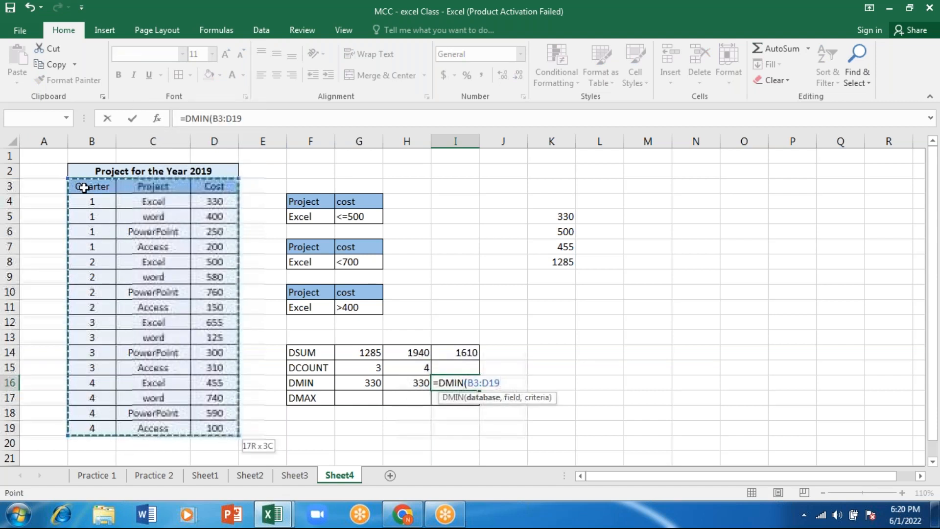
{"action": "type", "text": ","}
{"action": "left_click", "coordinate": [211, 187]}
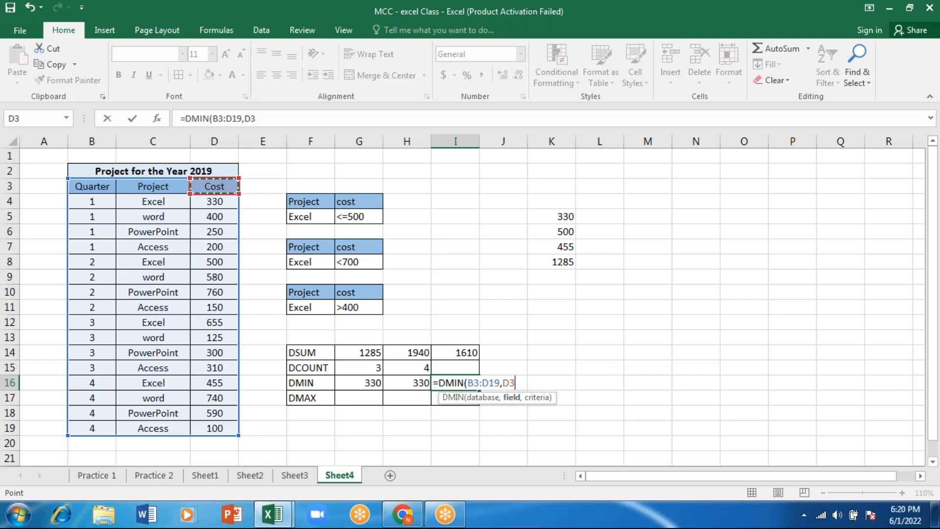
{"action": "type", "text": ","}
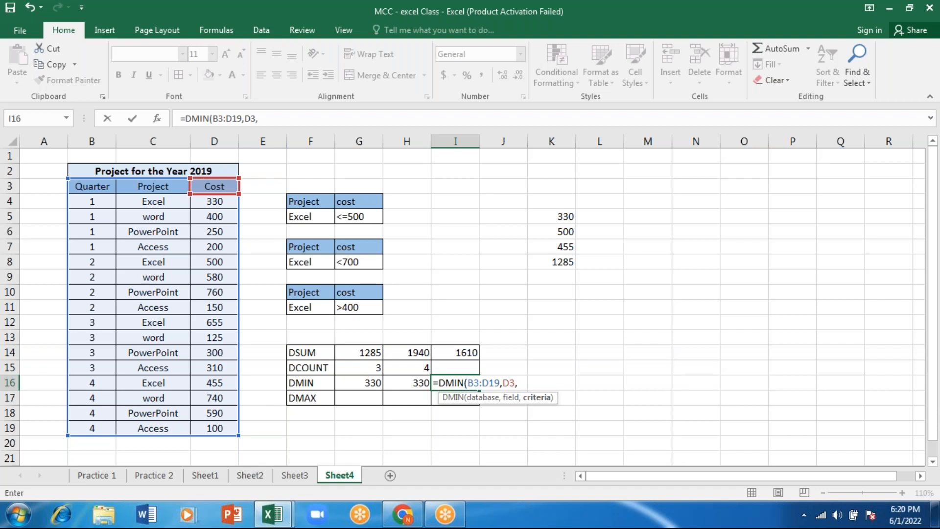
{"action": "left_click_drag", "start_coordinate": [308, 293], "coordinate": [356, 308]}
{"action": "key", "text": "Return"}
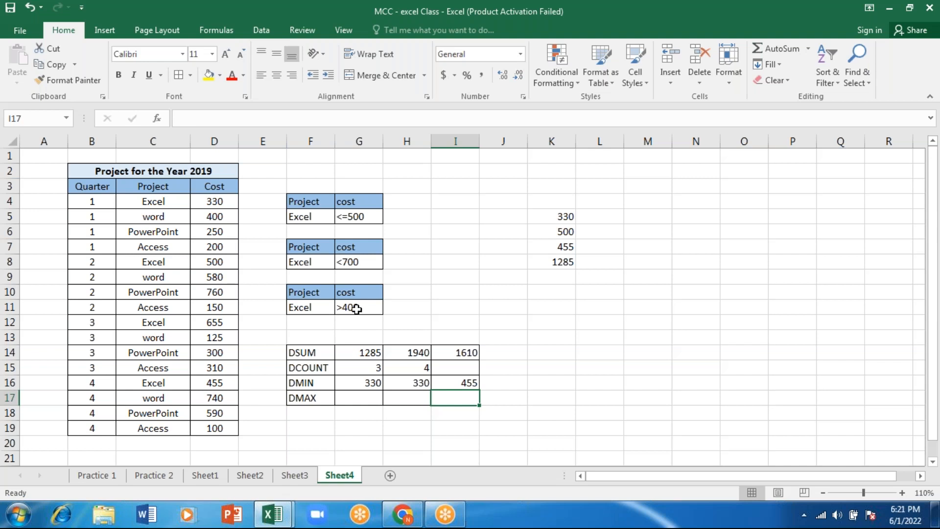
Enter a DMAX formula in G17 with database B3:D19, the Cost header D3 as field and criteria F4:G5
{"action": "left_click", "coordinate": [359, 398]}
{"action": "type", "text": "=d"}
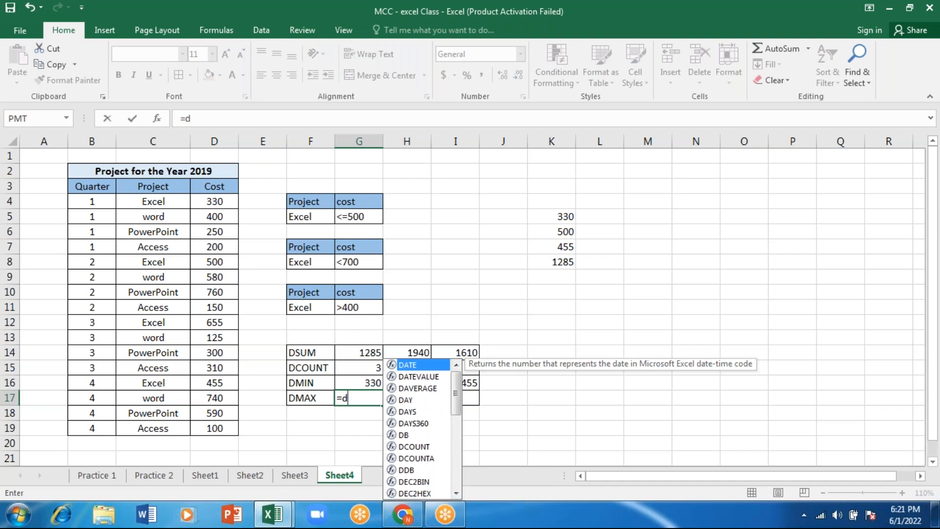
{"action": "type", "text": "max("}
{"action": "left_click_drag", "start_coordinate": [84, 186], "coordinate": [214, 382]}
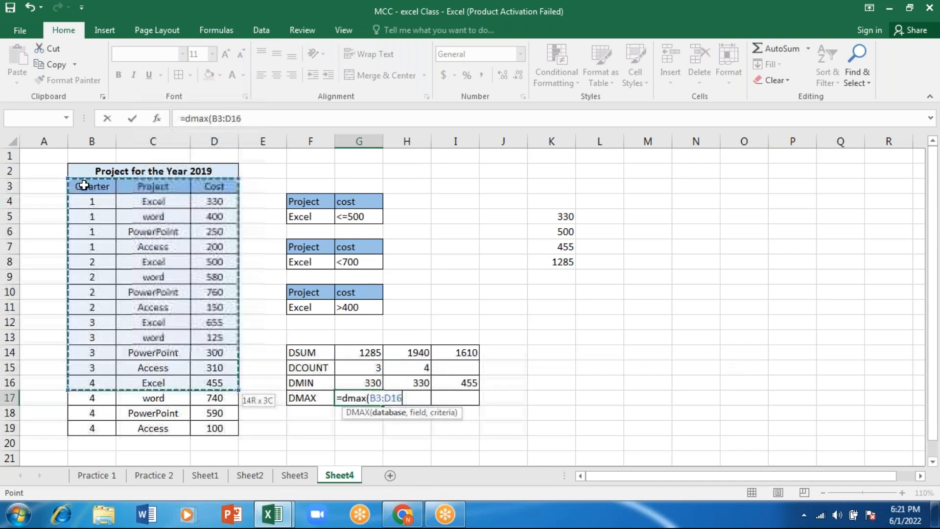
{"action": "left_click_drag", "start_coordinate": [83, 186], "coordinate": [214, 428]}
{"action": "type", "text": ","}
{"action": "left_click", "coordinate": [213, 186]}
{"action": "type", "text": ","}
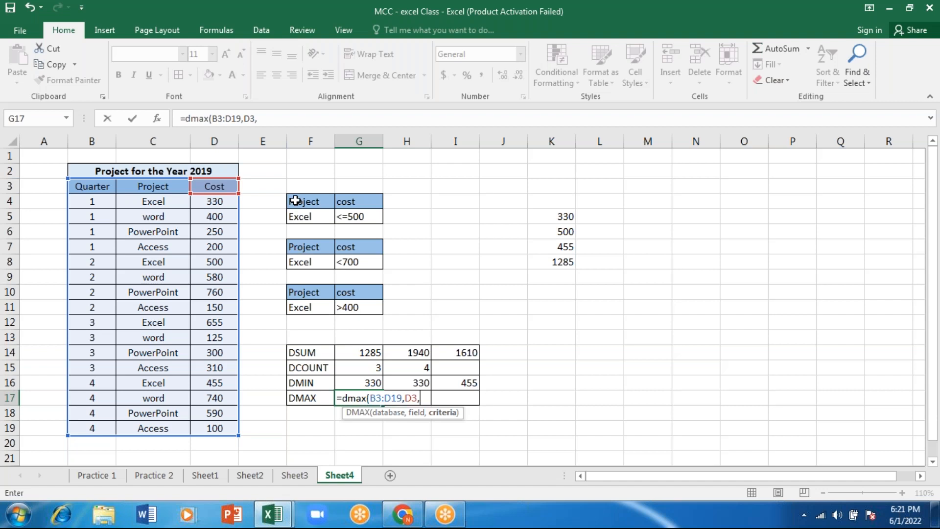
{"action": "left_click_drag", "start_coordinate": [296, 200], "coordinate": [359, 217]}
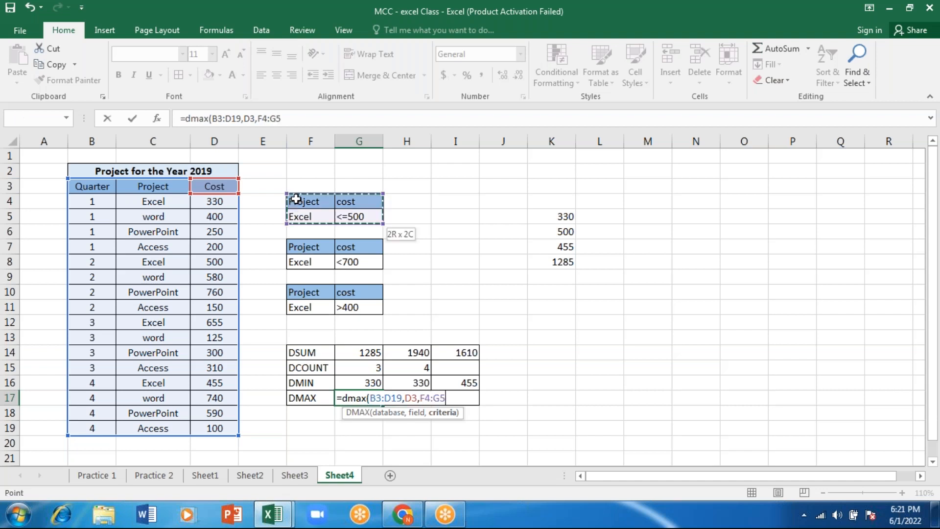
{"action": "key", "text": "Return"}
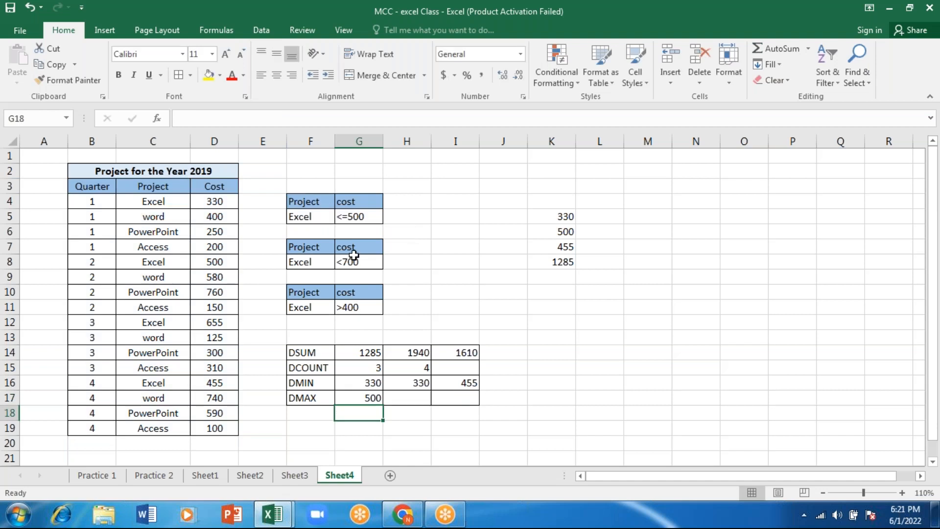
Enter a DMAX formula in H17 with database B3:D19, field D3 and criteria F7:G8
{"action": "left_click", "coordinate": [404, 398]}
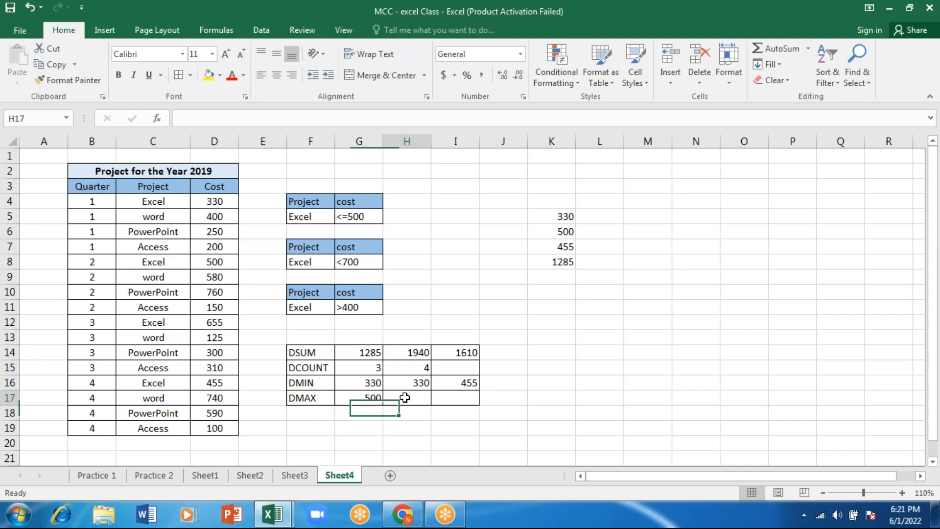
{"action": "type", "text": "=DMAX("}
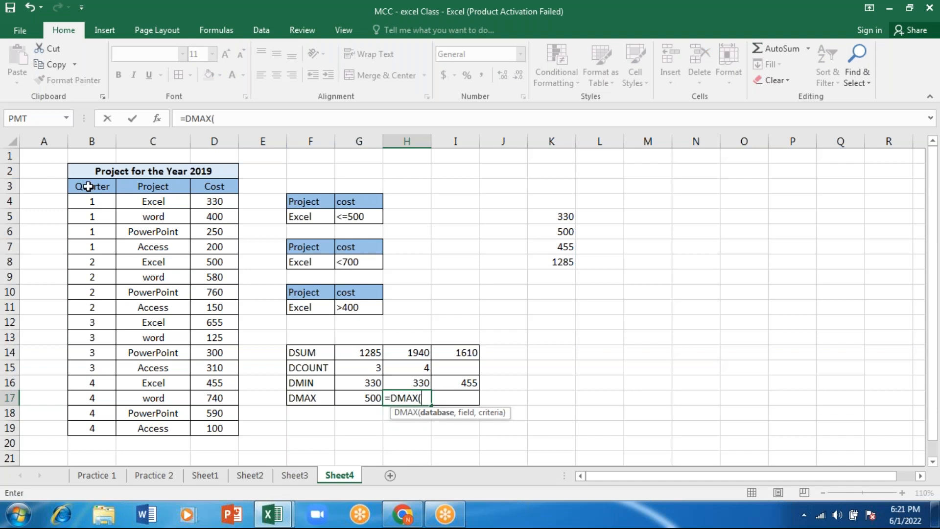
{"action": "left_click_drag", "start_coordinate": [88, 186], "coordinate": [92, 429]}
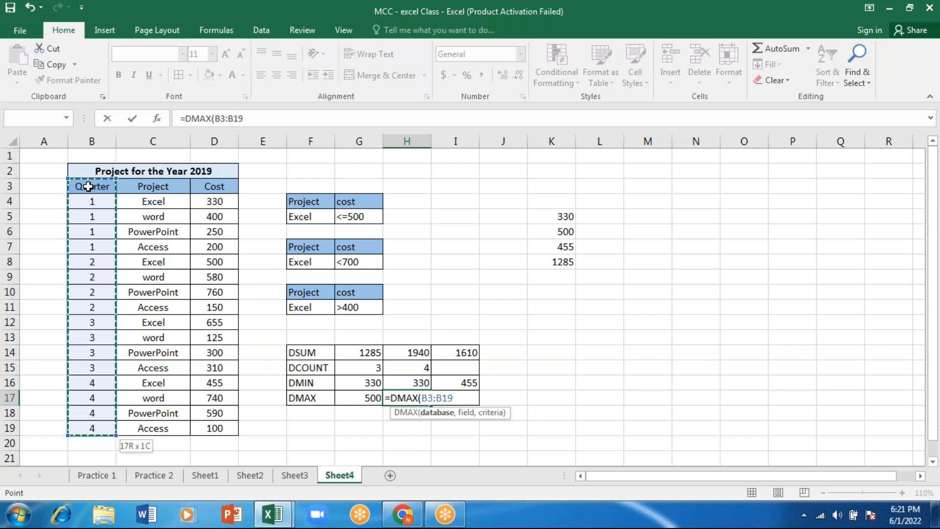
{"action": "key", "text": "shift+Right"}
{"action": "key", "text": "shift+Right"}
{"action": "type", "text": ","}
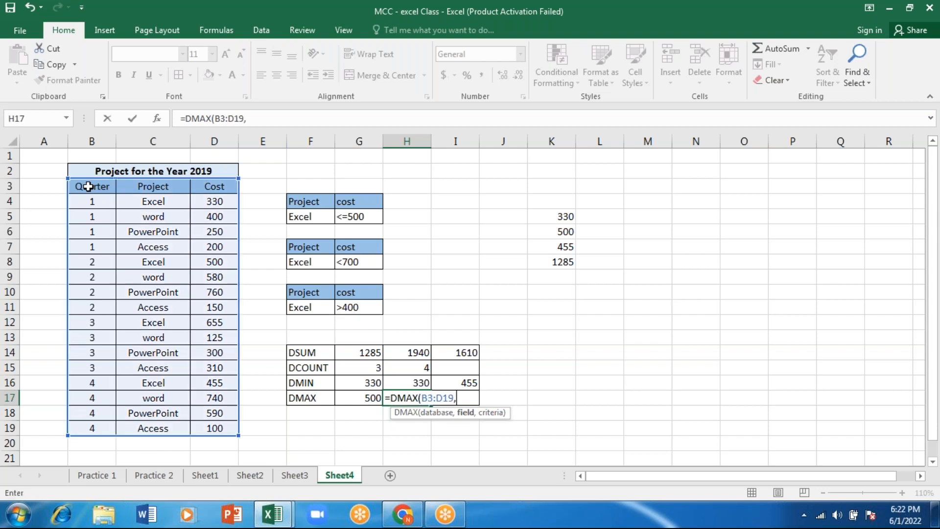
{"action": "left_click", "coordinate": [213, 187]}
{"action": "type", "text": ","}
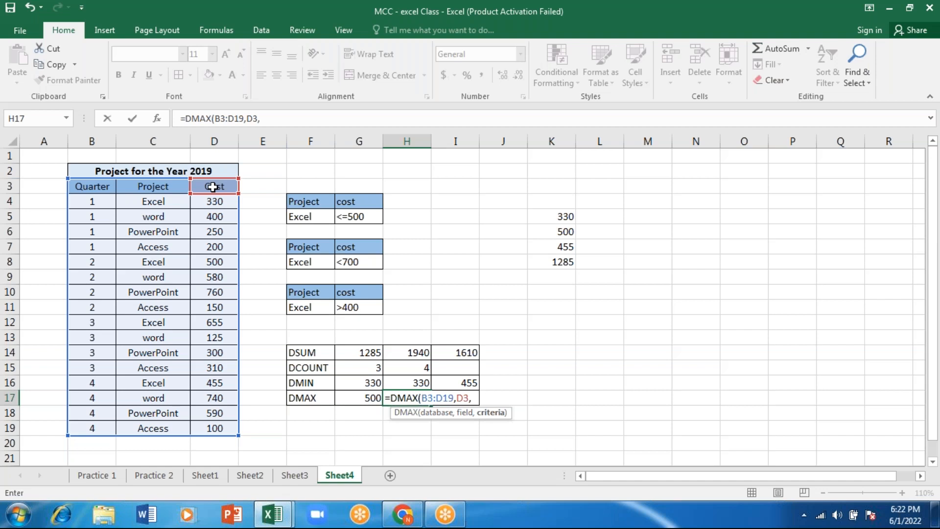
{"action": "left_click_drag", "start_coordinate": [300, 247], "coordinate": [359, 262]}
{"action": "type", "text": ")"}
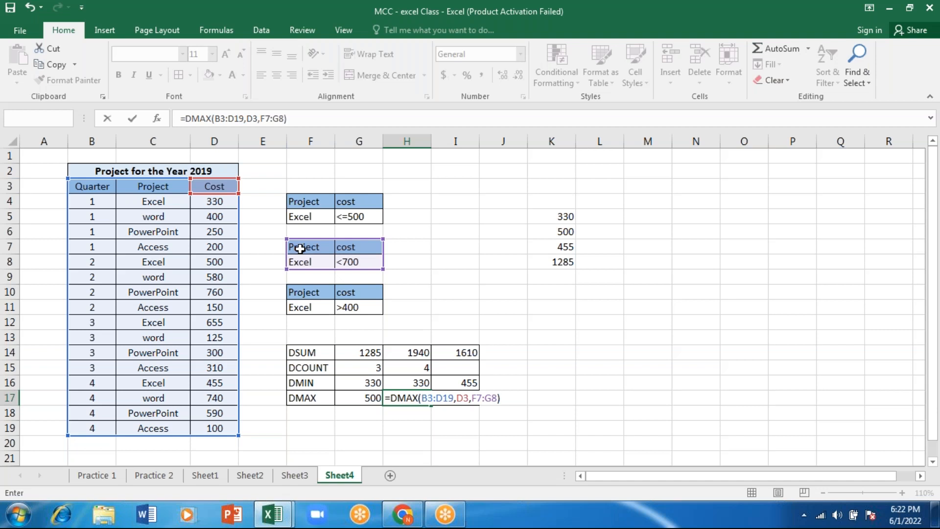
{"action": "key", "text": "Return"}
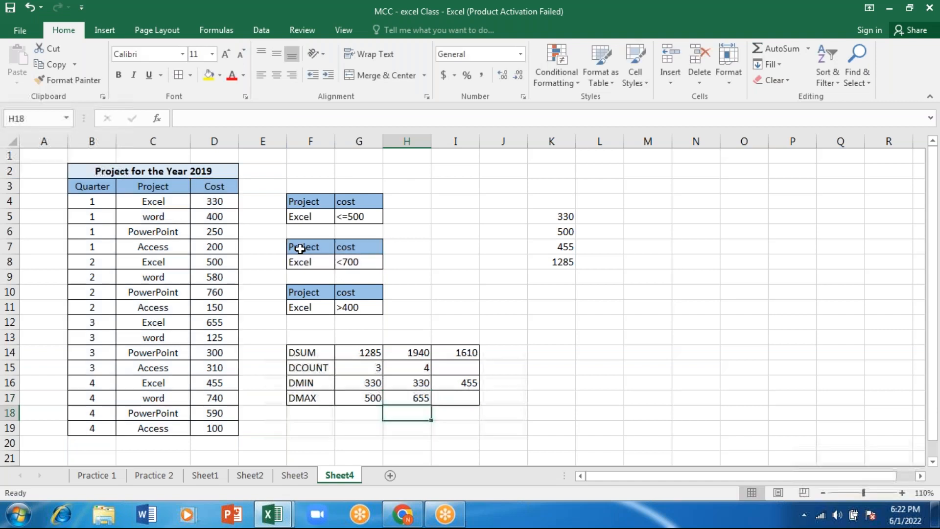
Enter a DMAX formula in I17 with database B3:D19, the Cost header D3 as field and criteria F10:G11
{"action": "left_click", "coordinate": [466, 398]}
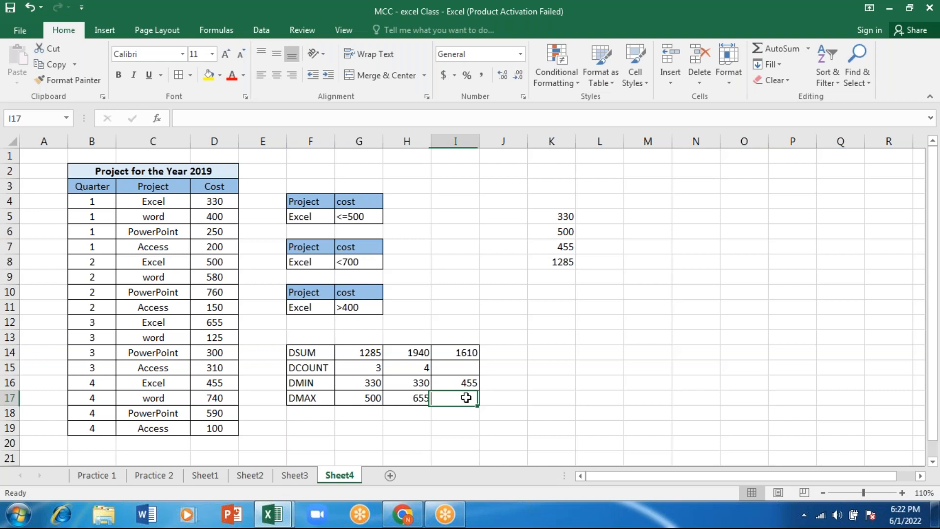
{"action": "type", "text": "=DMAX(B3:D19,D3,"}
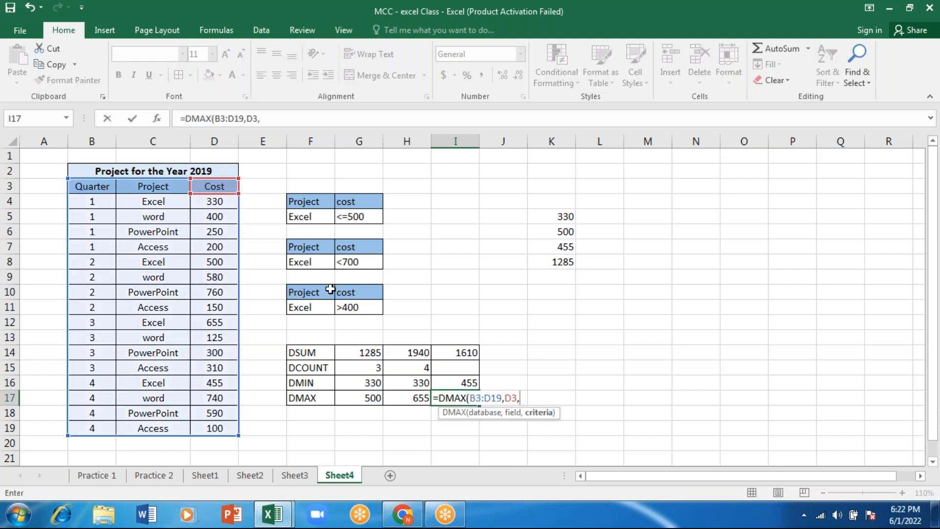
{"action": "left_click_drag", "start_coordinate": [331, 290], "coordinate": [309, 294]}
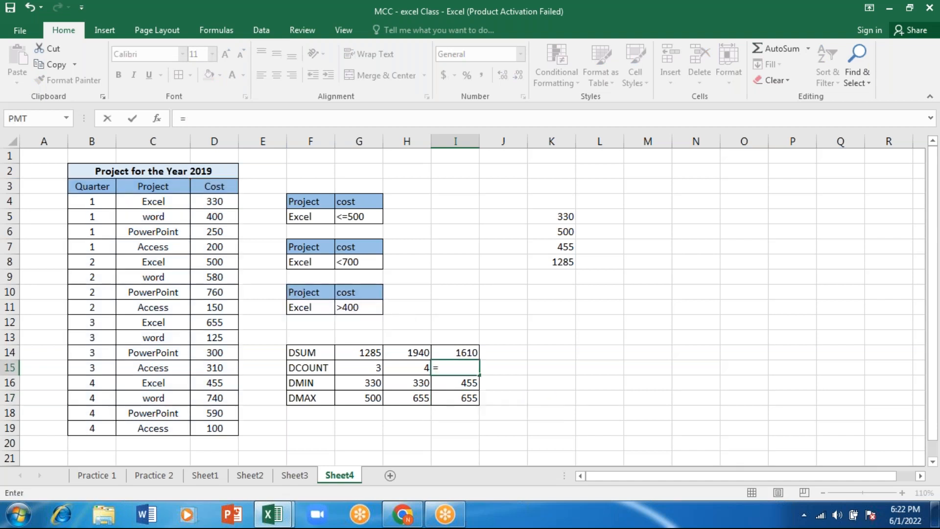
Enter a DCOUNT formula in I15 with database B3:D19, the Cost header D3 as field and criteria F10:G11
{"action": "type", "text": "d"}
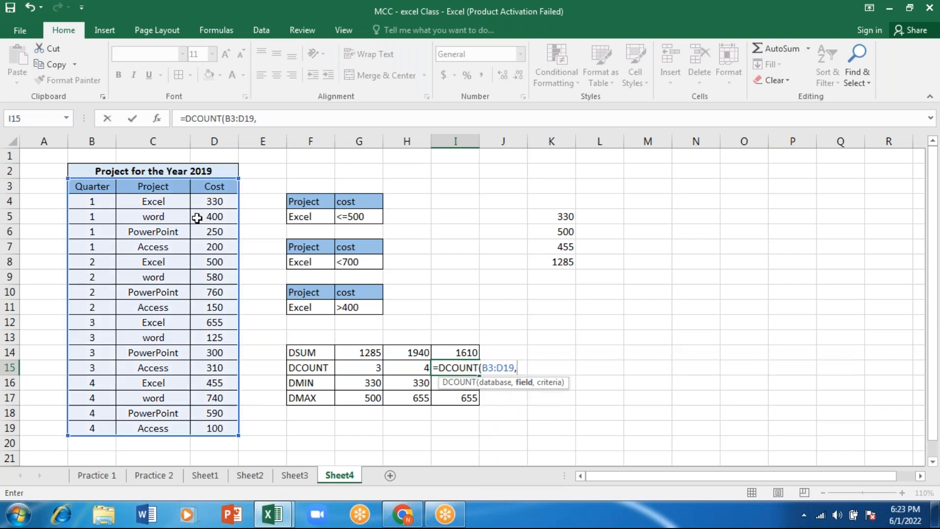
{"action": "left_click", "coordinate": [219, 187]}
{"action": "type", "text": ","}
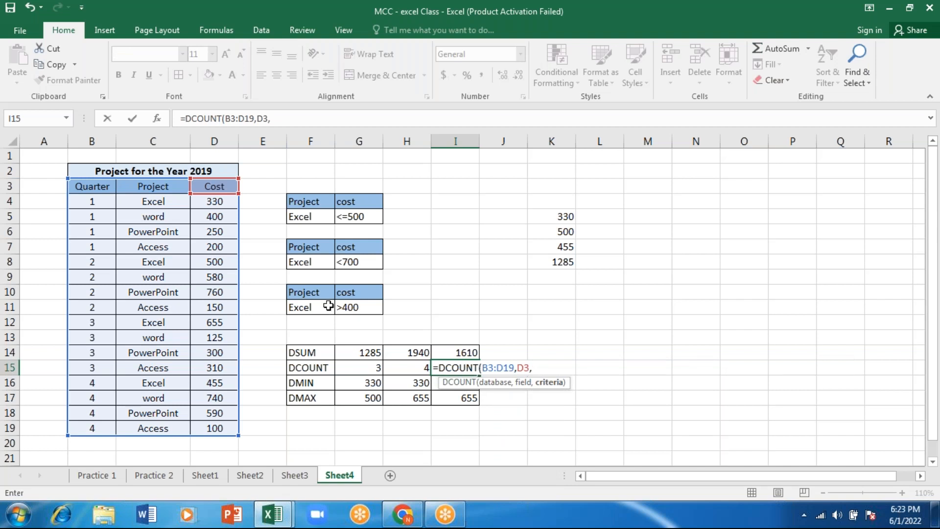
{"action": "left_click_drag", "start_coordinate": [316, 294], "coordinate": [367, 309]}
{"action": "key", "text": "Return"}
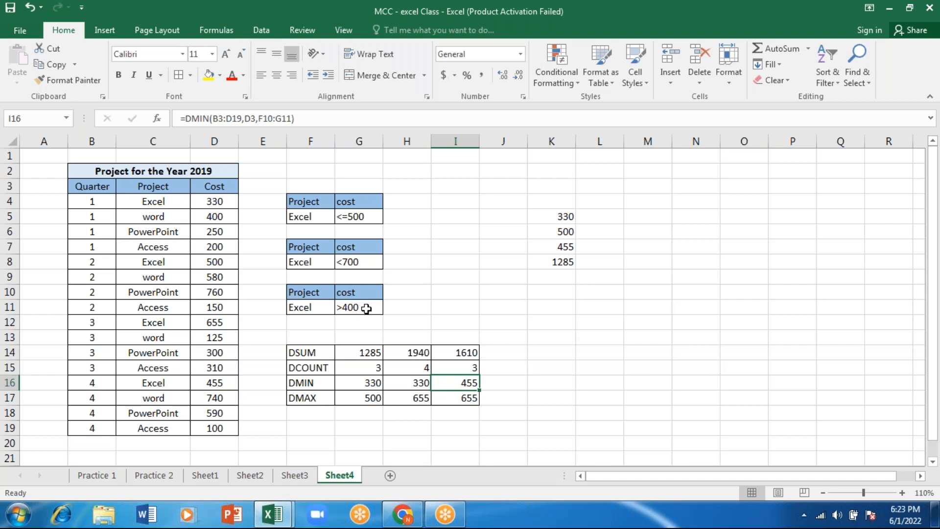
{"action": "left_click", "coordinate": [356, 296]}
{"action": "key", "text": "Left"}
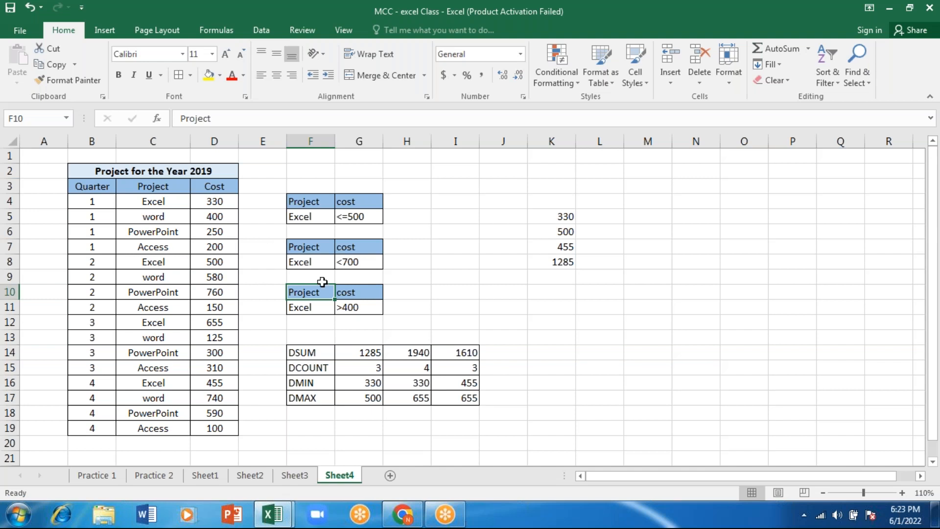
{"action": "left_click_drag", "start_coordinate": [347, 283], "coordinate": [333, 228]}
{"action": "left_click", "coordinate": [504, 219]}
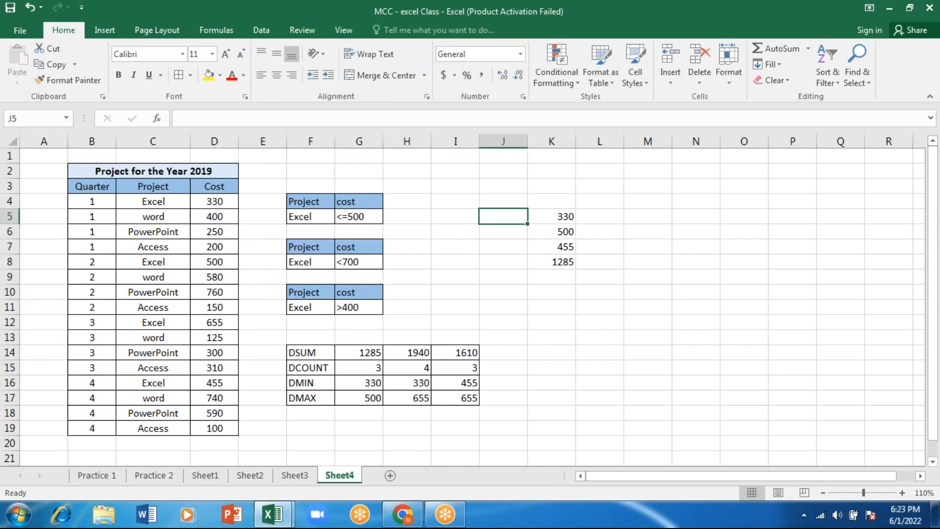
Insert a blank column at K and delete column L, which holds the scratch numbers
{"action": "left_click", "coordinate": [553, 138]}
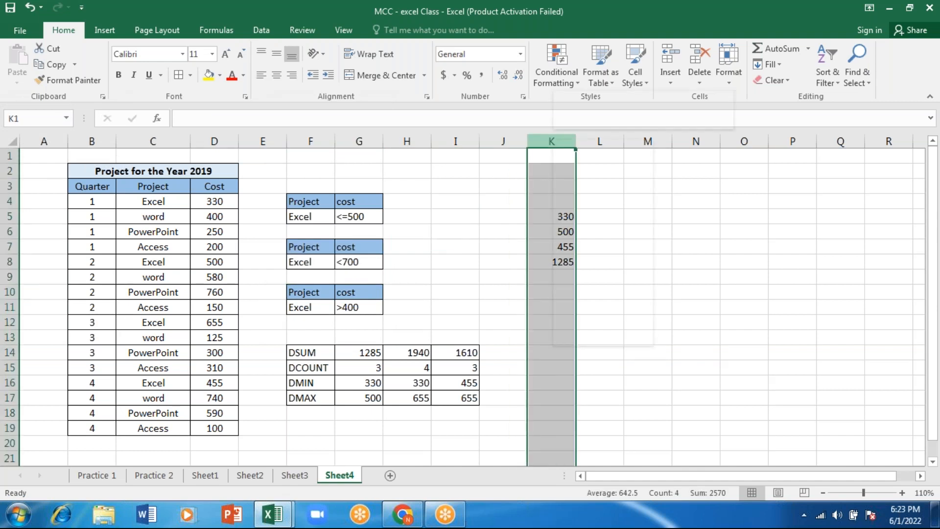
{"action": "right_click", "coordinate": [553, 139]}
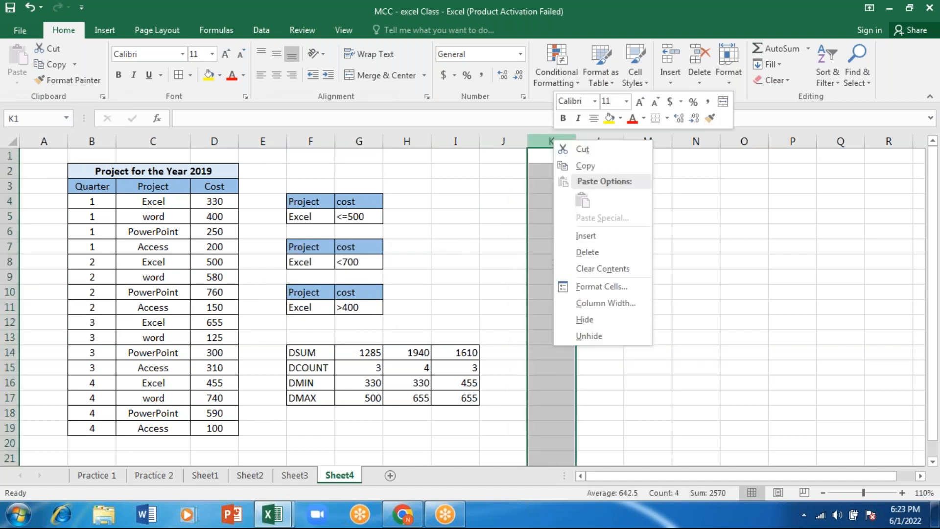
{"action": "left_click", "coordinate": [588, 235]}
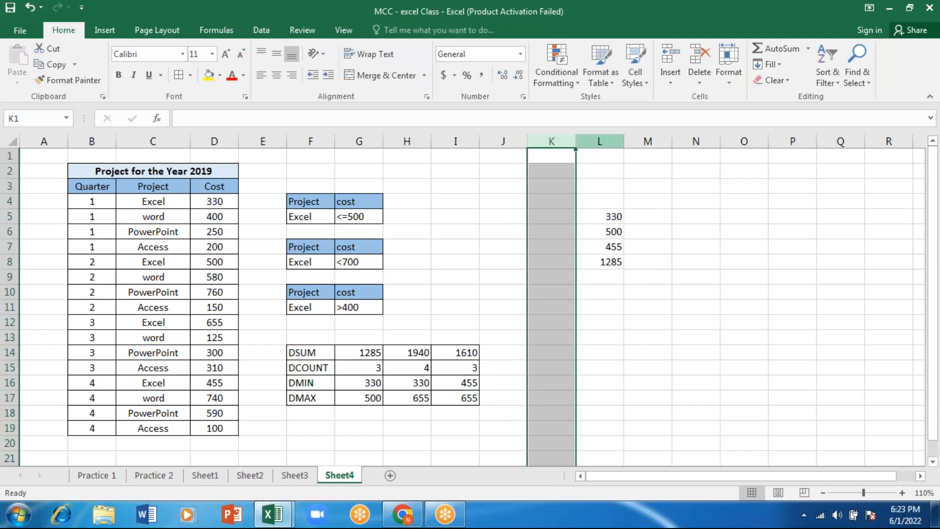
{"action": "left_click", "coordinate": [599, 140]}
{"action": "right_click", "coordinate": [599, 142]}
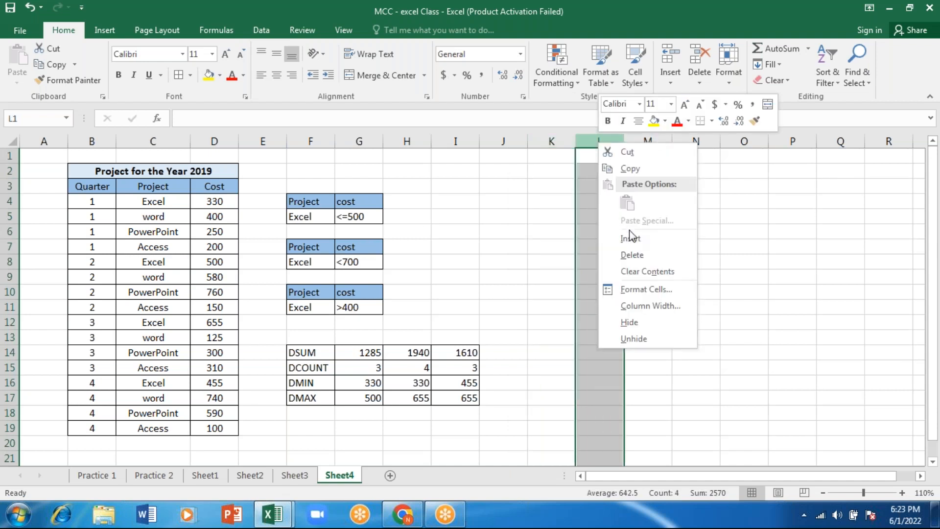
{"action": "left_click", "coordinate": [630, 262]}
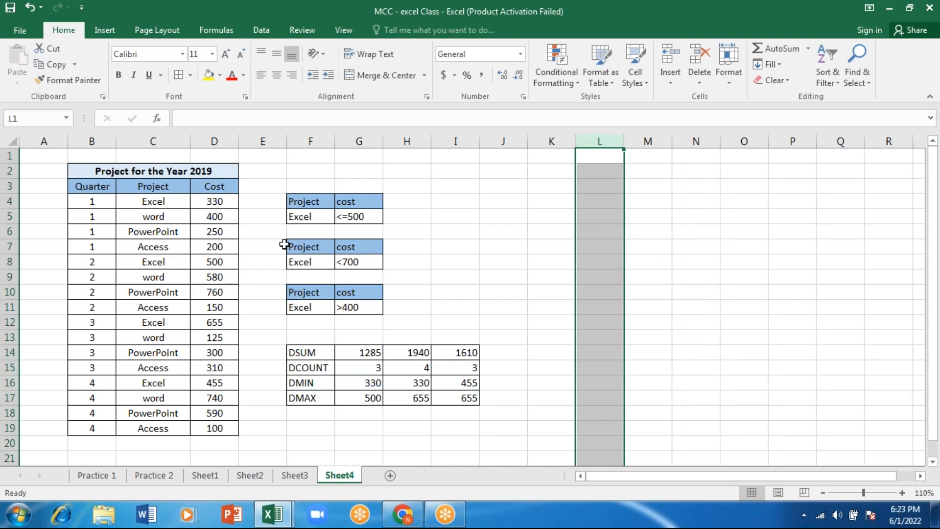
Clear all the database function results in G14:I17, keeping the row labels
{"action": "left_click_drag", "start_coordinate": [366, 357], "coordinate": [367, 382]}
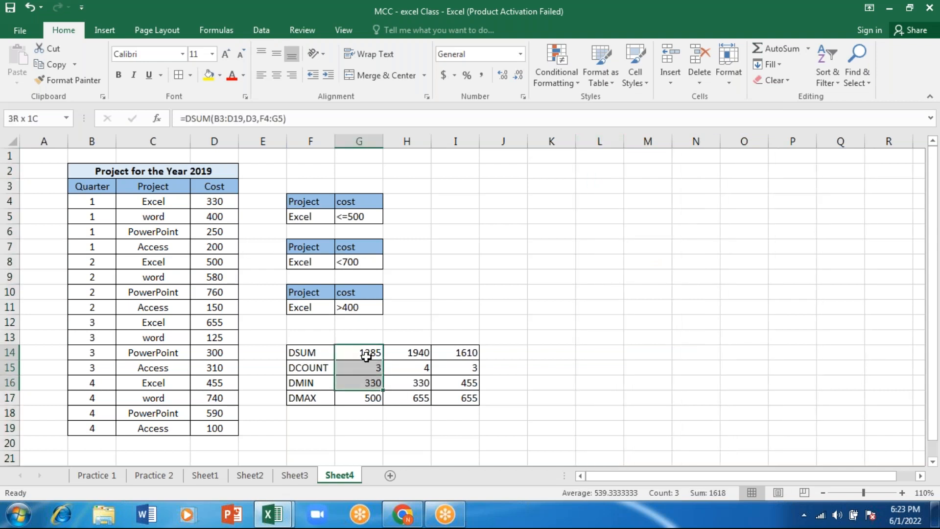
{"action": "key", "text": "shift+Down"}
{"action": "key", "text": "shift+Right"}
{"action": "key", "text": "shift+Right"}
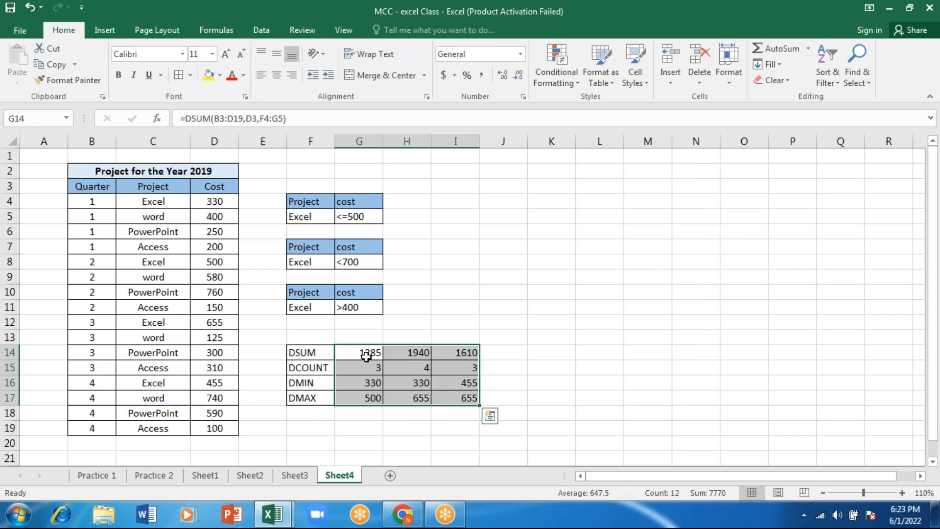
{"action": "key", "text": "Delete"}
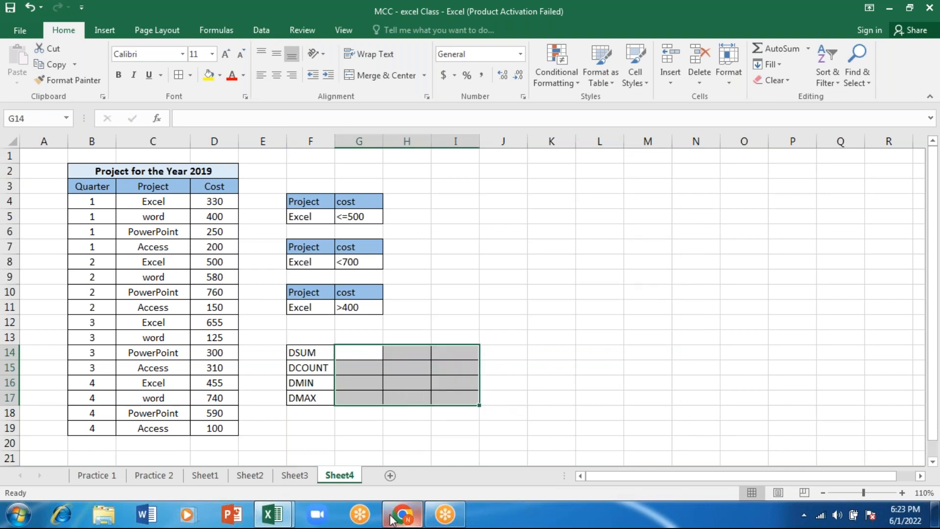
Add a new worksheet after Sheet4, and return to Sheet4
{"action": "left_click", "coordinate": [389, 475]}
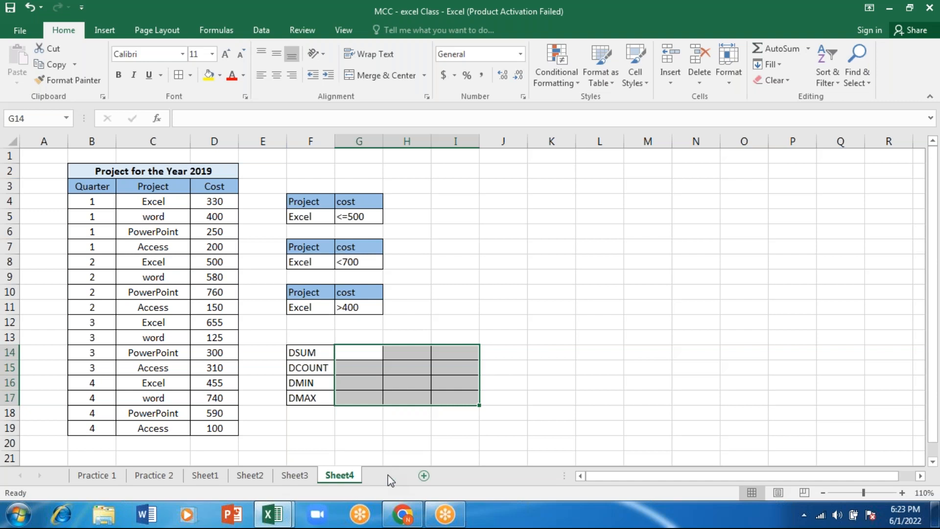
{"action": "left_click", "coordinate": [340, 476]}
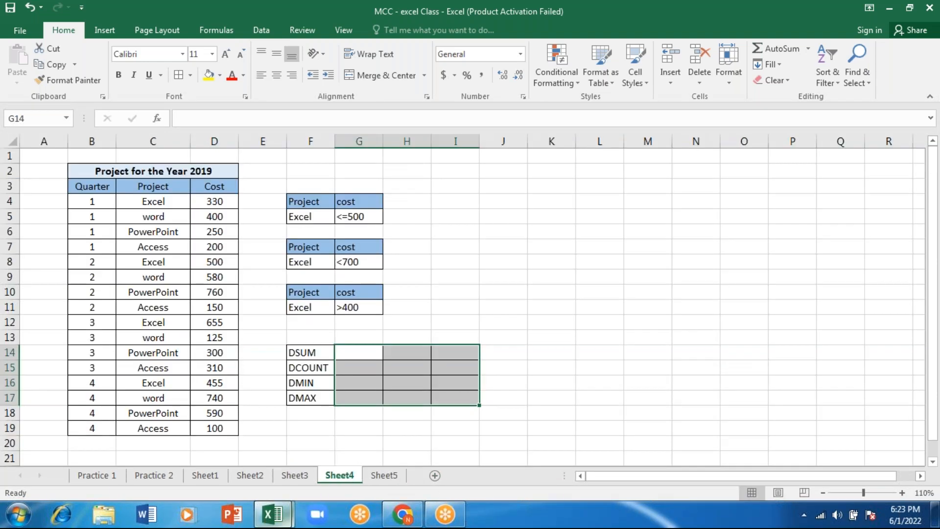
{"action": "left_click", "coordinate": [348, 7]}
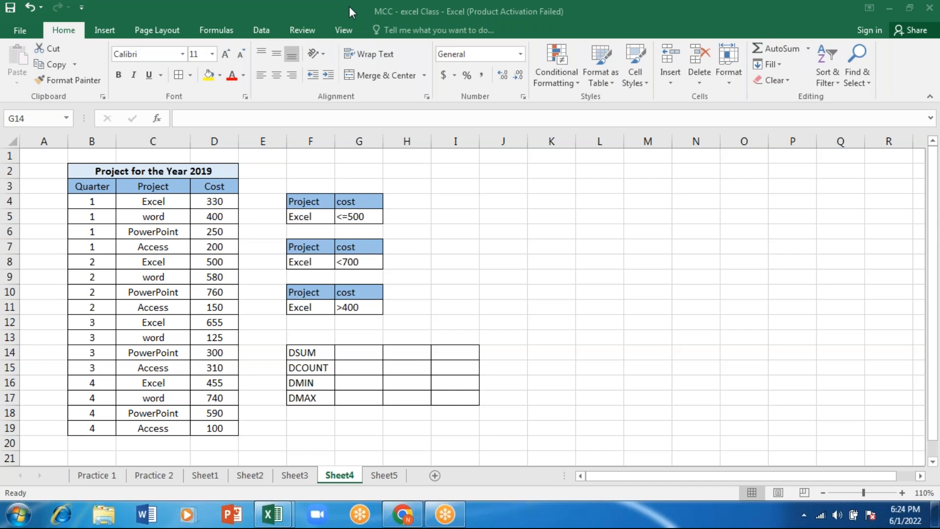
Copy the employee table and paste it into Sheet5 starting at cell C3
{"action": "key", "text": "ctrl+c"}
{"action": "key", "text": "ctrl+Page_Down"}
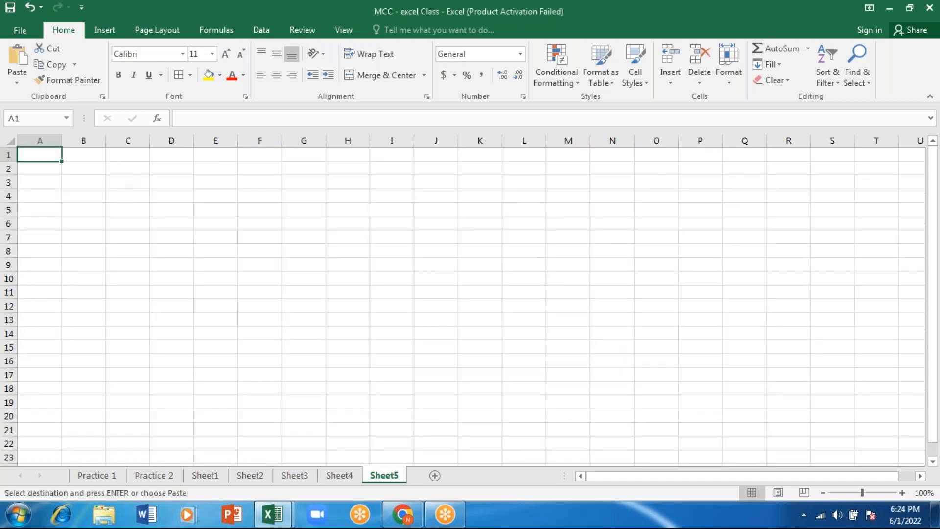
{"action": "left_click", "coordinate": [128, 196]}
{"action": "left_click", "coordinate": [127, 155]}
{"action": "left_click", "coordinate": [118, 187]}
{"action": "key", "text": "ctrl+v"}
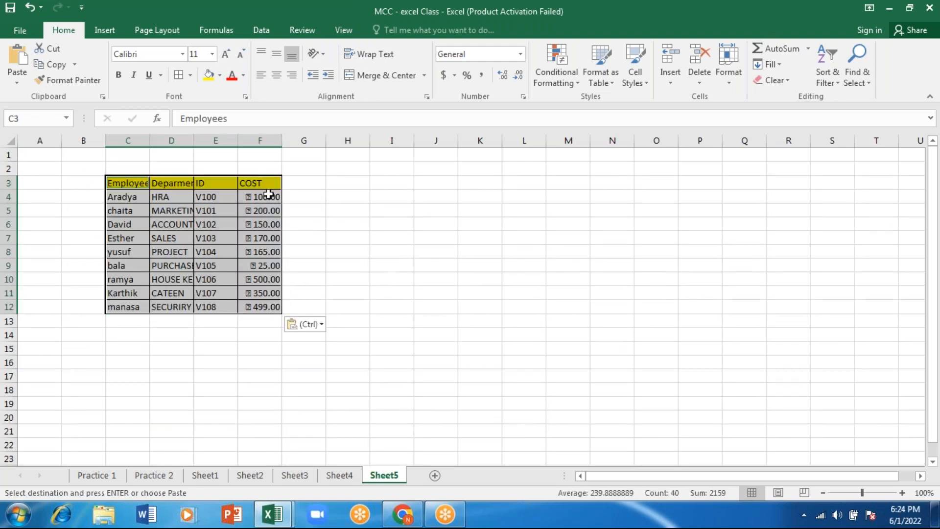
Widen columns E and D of the pasted table so the department entries fit
{"action": "mouse_move", "coordinate": [238, 142]}
{"action": "left_mouse_down"}
{"action": "mouse_move", "coordinate": [219, 141]}
{"action": "mouse_move", "coordinate": [249, 141]}
{"action": "left_mouse_up"}
{"action": "left_click_drag", "start_coordinate": [190, 140], "coordinate": [225, 139]}
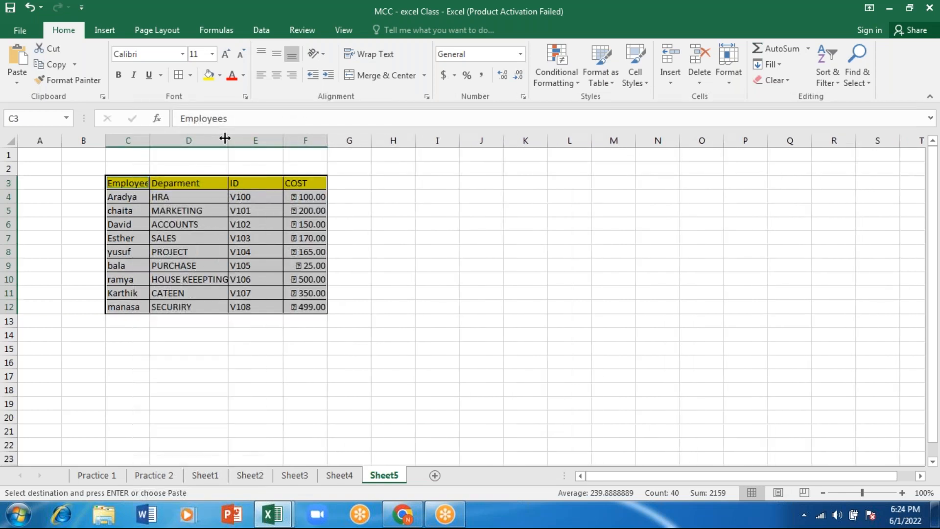
{"action": "left_click", "coordinate": [437, 172]}
Apply the dollar Accounting number format to the COST values in F4:F12
{"action": "left_click", "coordinate": [303, 201]}
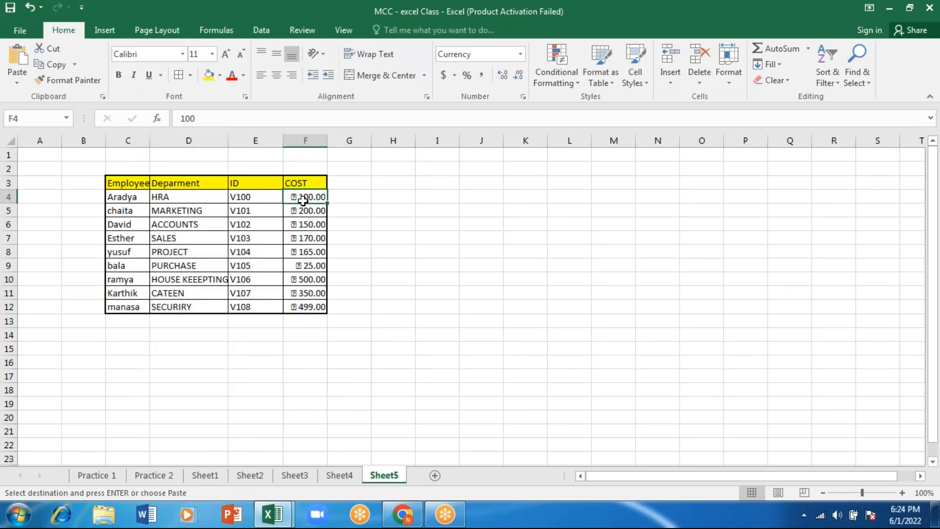
{"action": "key", "text": "shift+Down"}
{"action": "key", "text": "shift+Down"}
{"action": "key", "text": "shift+Down"}
{"action": "key", "text": "shift+Down"}
{"action": "key", "text": "shift+Down"}
{"action": "key", "text": "shift+Down"}
{"action": "key", "text": "shift+Down"}
{"action": "key", "text": "shift+Down"}
{"action": "key", "text": "ctrl+v"}
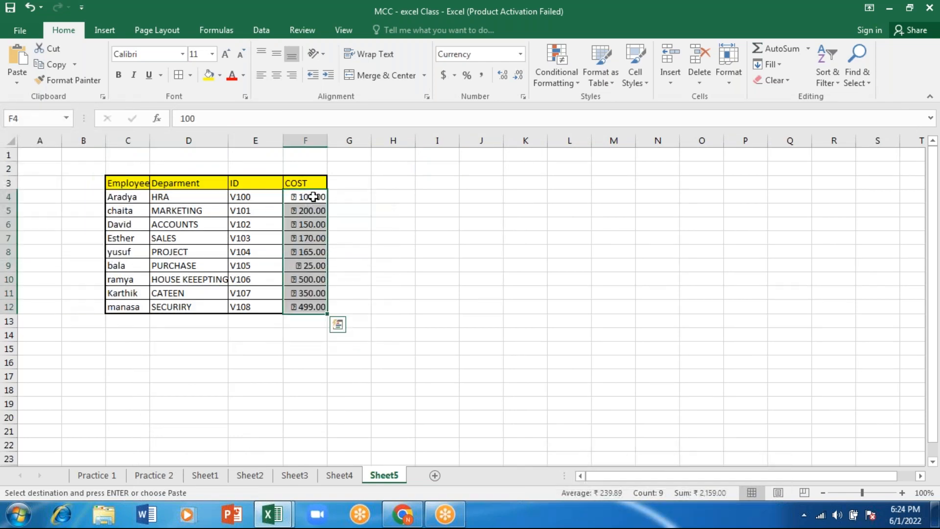
{"action": "left_click", "coordinate": [442, 77]}
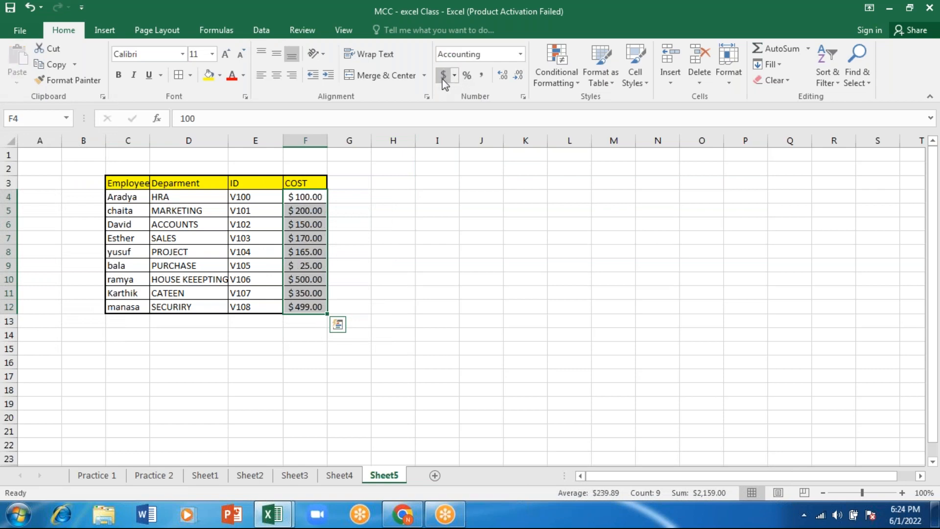
{"action": "left_click", "coordinate": [457, 208]}
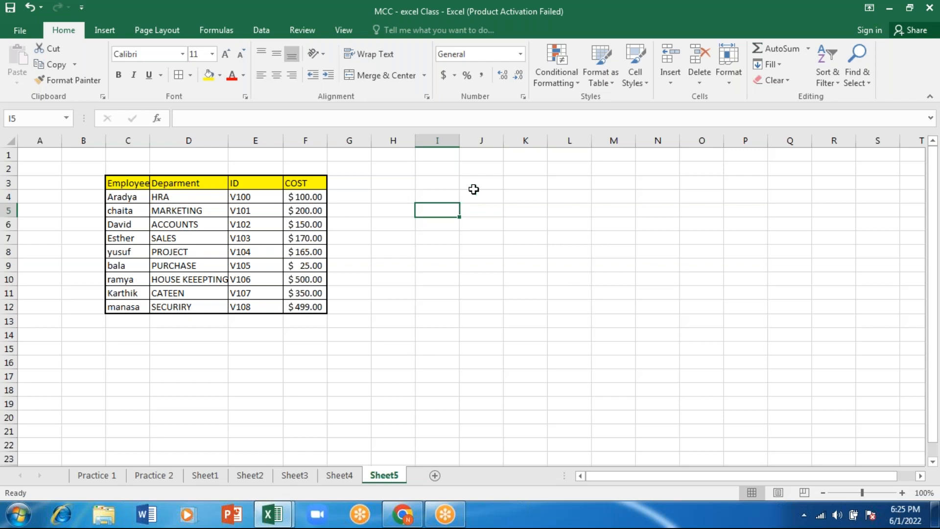
Enter the label "vlookup" in cell J3
{"action": "double_click", "coordinate": [475, 181]}
{"action": "type", "text": "v"}
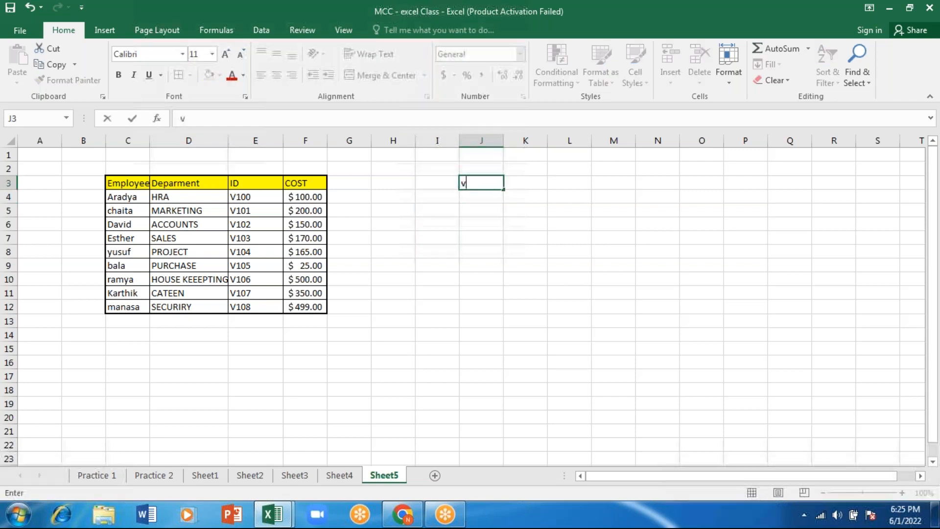
{"action": "type", "text": "lookup"}
{"action": "key", "text": "Return"}
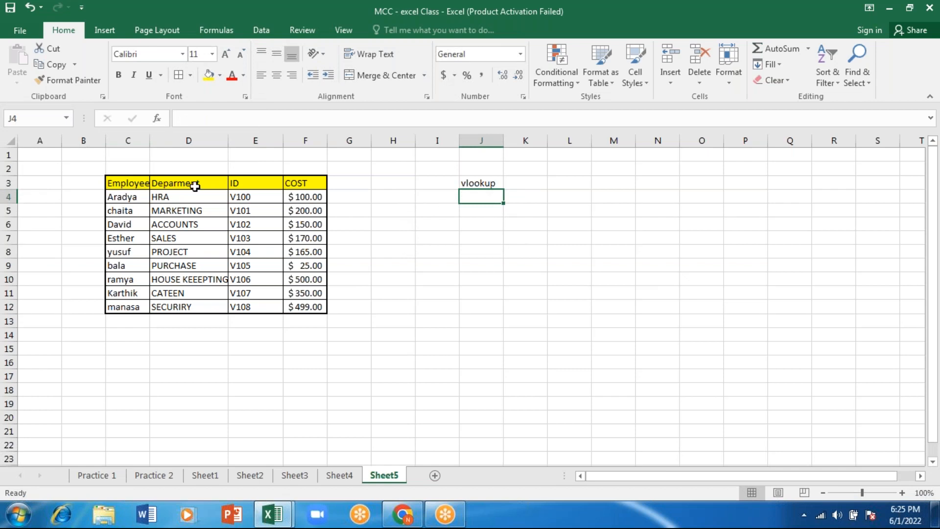
Examine the Employees, Deparment, ID and COST columns of the table and the vlookup label in J3
{"action": "left_click", "coordinate": [128, 140]}
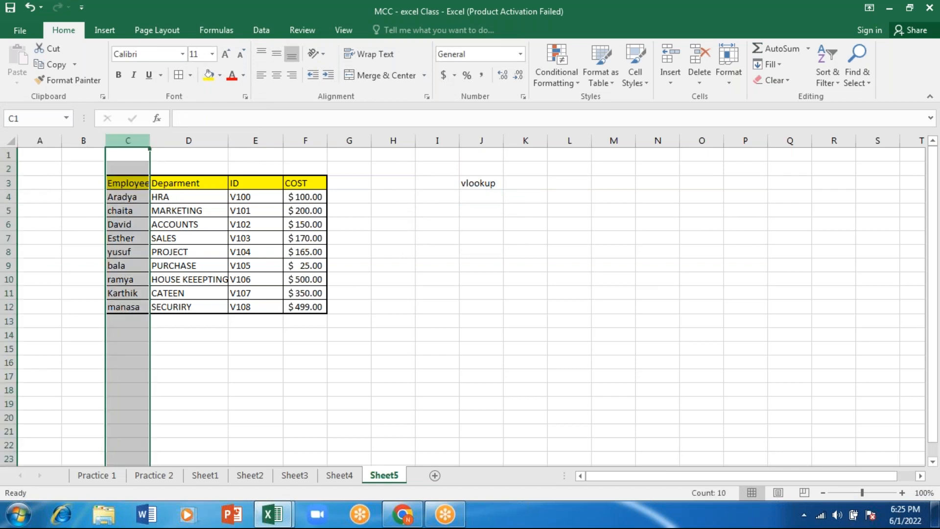
{"action": "left_click_drag", "start_coordinate": [127, 140], "coordinate": [305, 141]}
{"action": "left_click", "coordinate": [184, 242]}
{"action": "left_click_drag", "start_coordinate": [184, 242], "coordinate": [154, 172]}
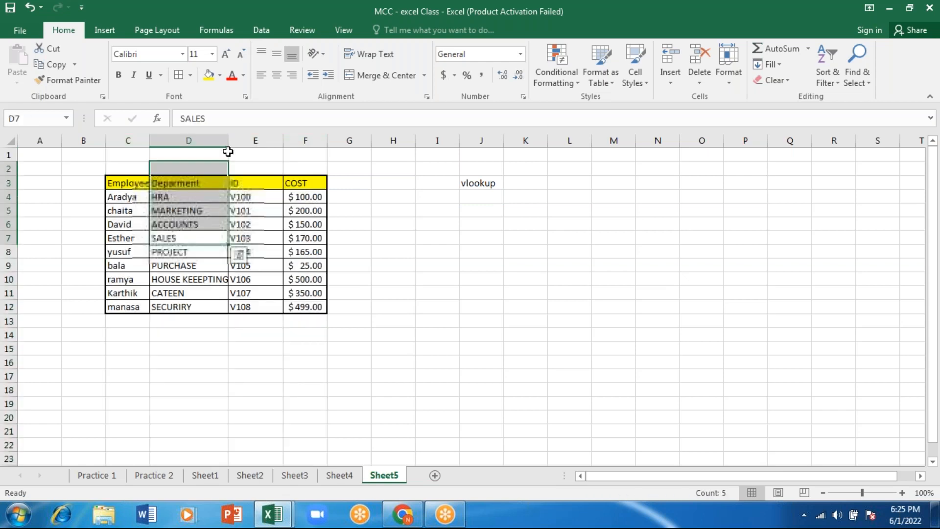
{"action": "left_click", "coordinate": [265, 141]}
{"action": "left_click", "coordinate": [314, 141]}
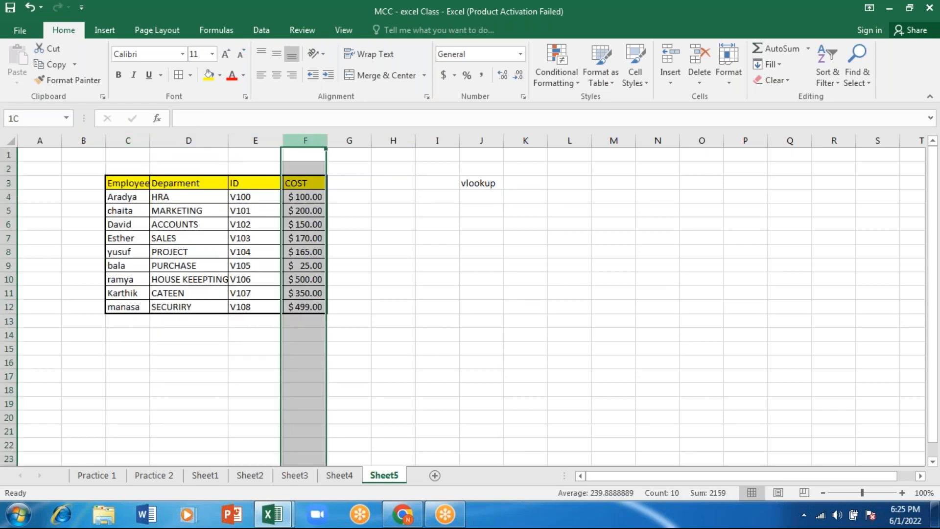
{"action": "left_click", "coordinate": [263, 140]}
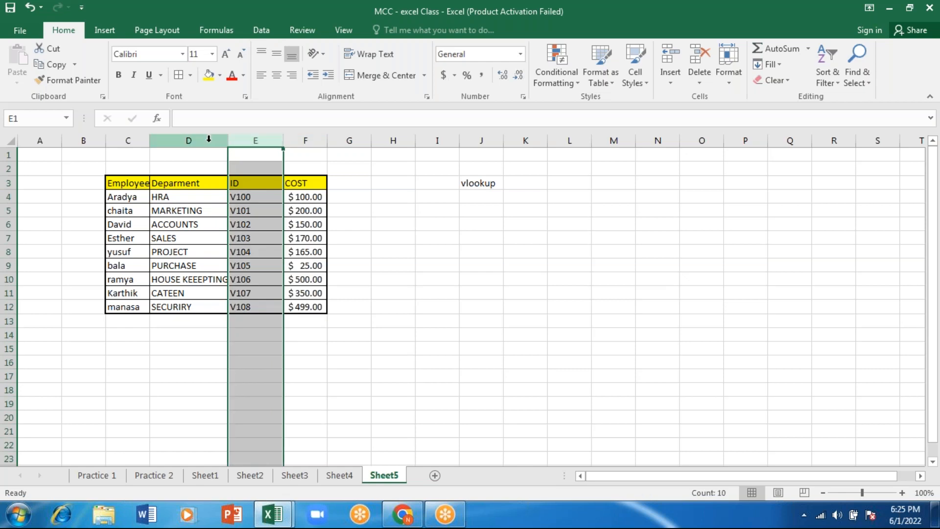
{"action": "left_click", "coordinate": [188, 141]}
{"action": "left_click", "coordinate": [127, 140]}
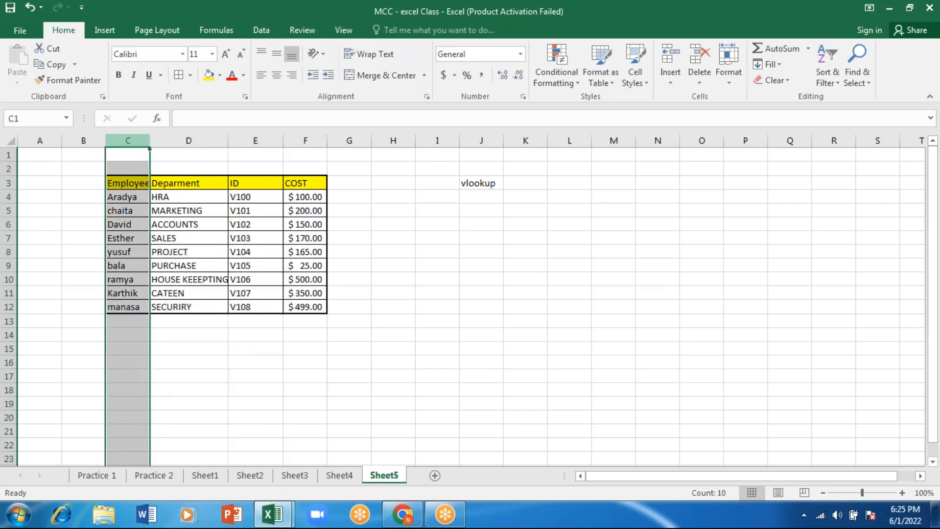
{"action": "left_click_drag", "start_coordinate": [128, 139], "coordinate": [266, 137]}
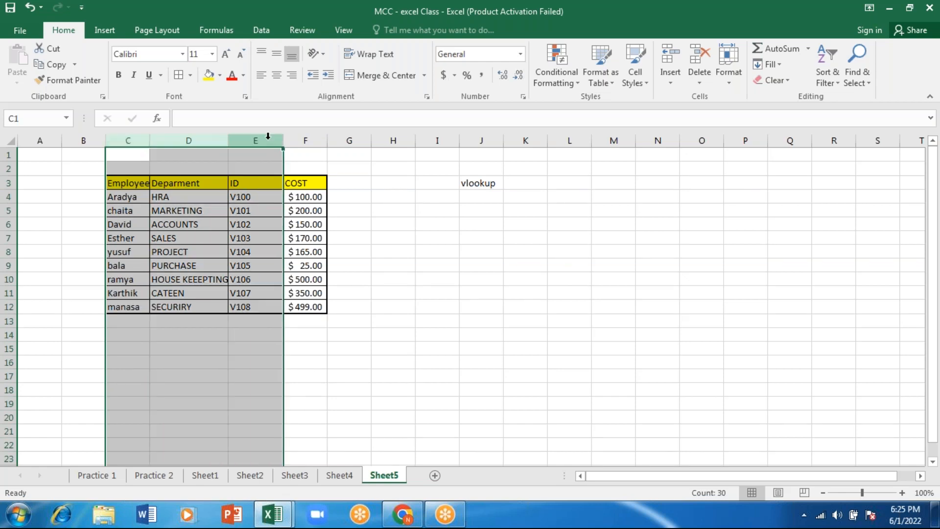
{"action": "left_click", "coordinate": [308, 138]}
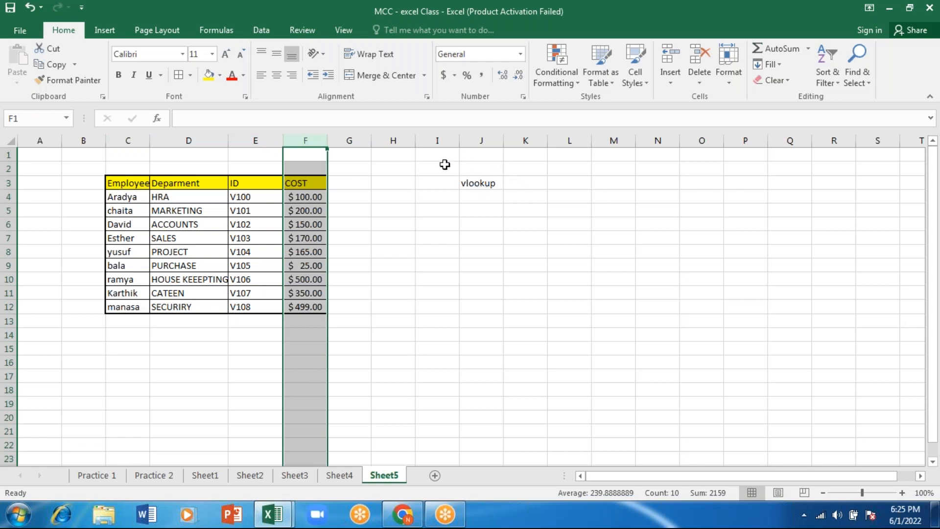
{"action": "double_click", "coordinate": [428, 187]}
{"action": "left_click", "coordinate": [470, 185]}
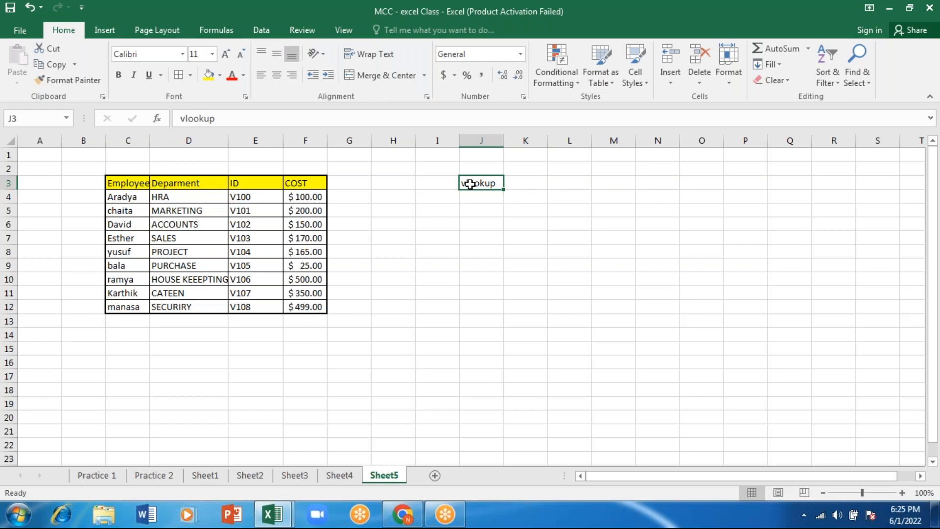
{"action": "left_click", "coordinate": [475, 206]}
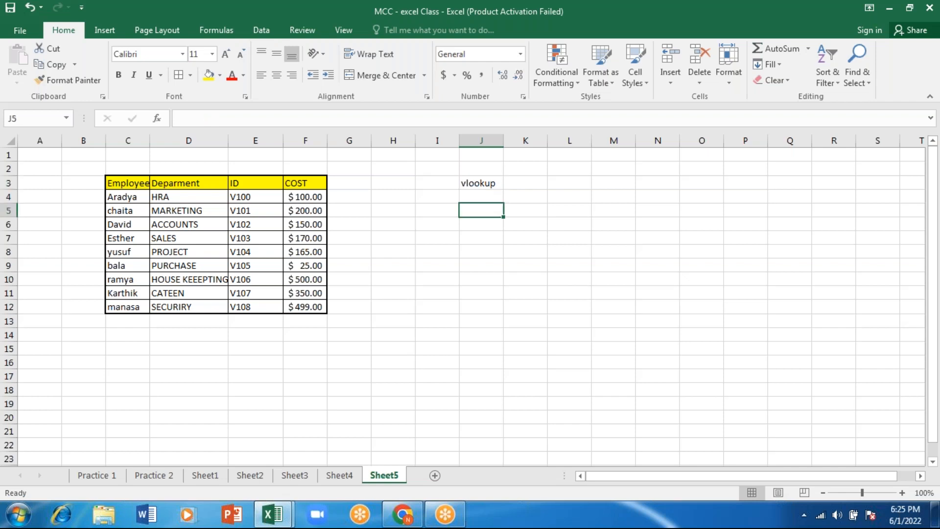
{"action": "left_click", "coordinate": [170, 166]}
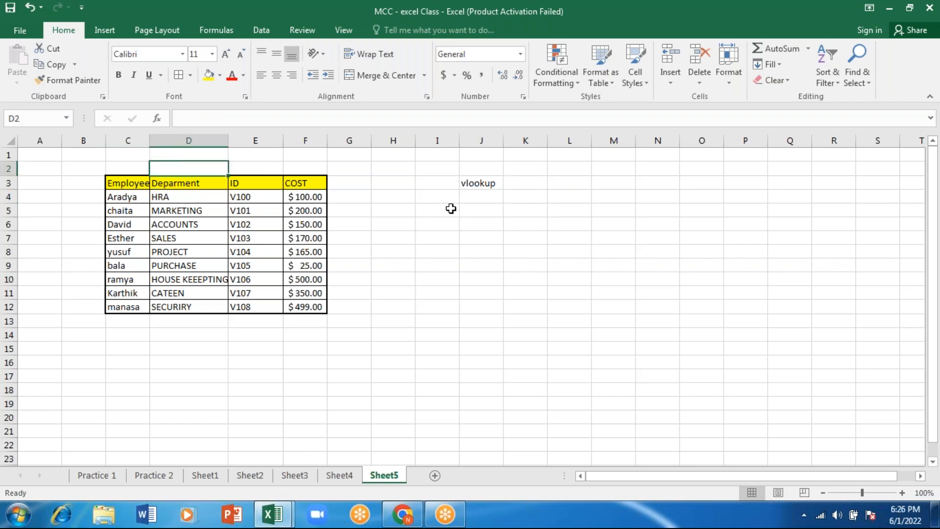
{"action": "left_click", "coordinate": [435, 237]}
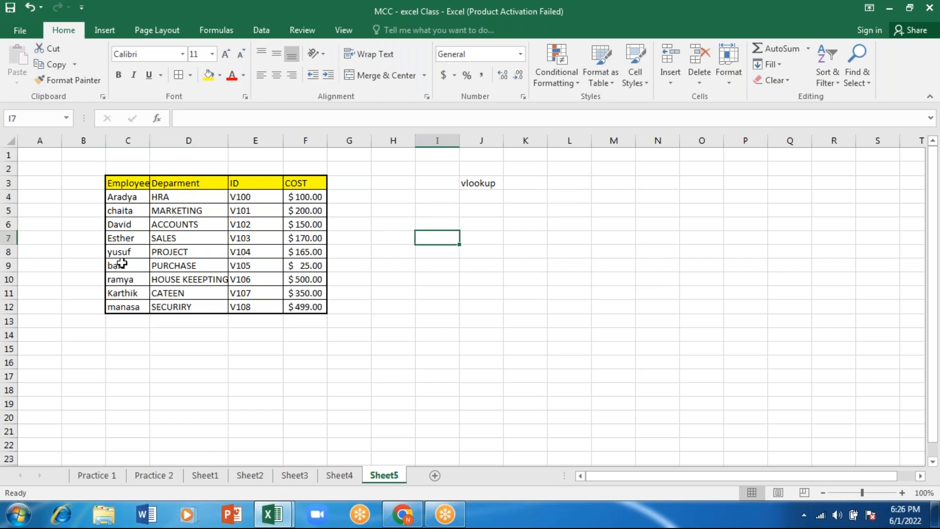
Copy the employee name from C7 into I8 as the value to look up
{"action": "left_click", "coordinate": [119, 237]}
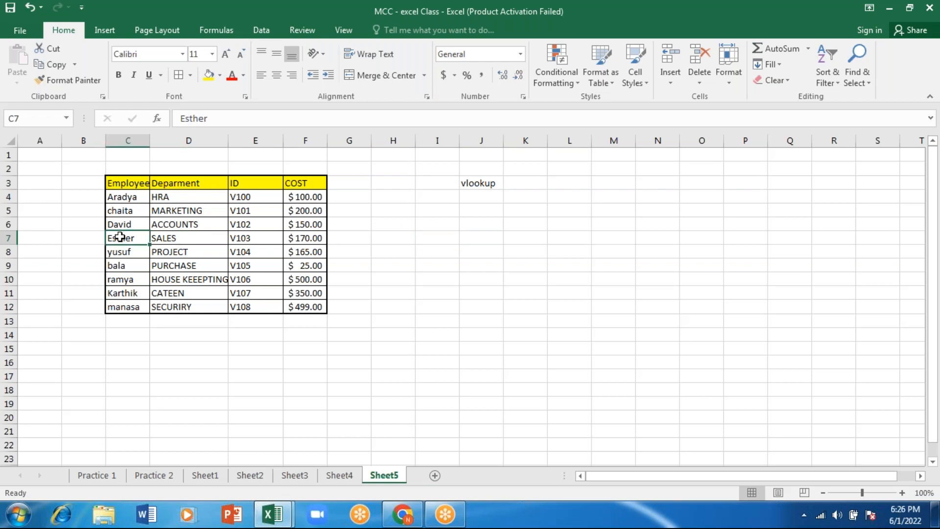
{"action": "key", "text": "ctrl+c"}
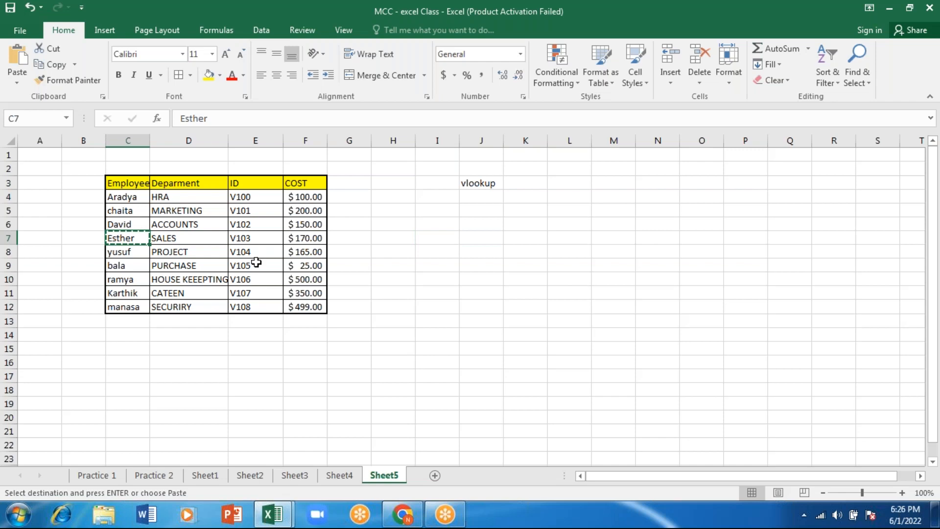
{"action": "left_click", "coordinate": [437, 251]}
{"action": "key", "text": "ctrl+v"}
{"action": "left_click", "coordinate": [483, 251]}
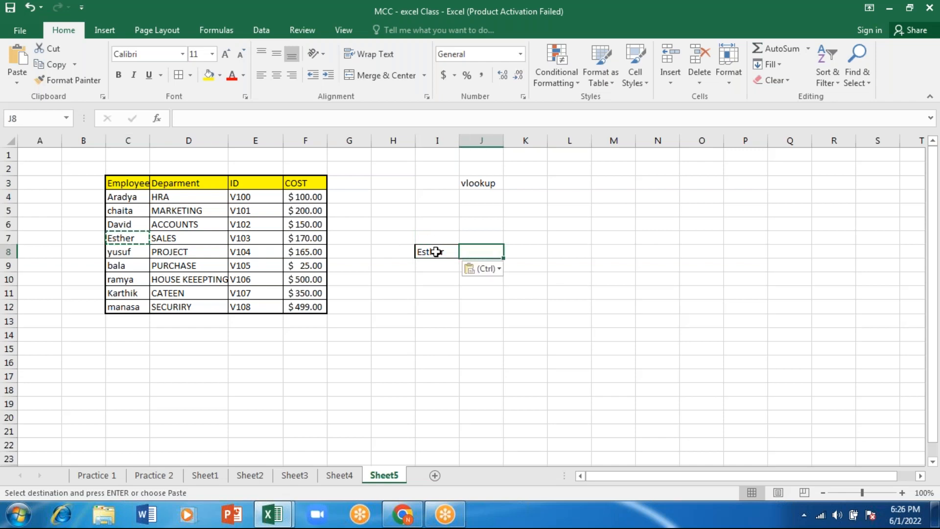
Enter the headers "Name" in I7 and "cost" in J7 above the lookup cells
{"action": "left_click", "coordinate": [431, 237]}
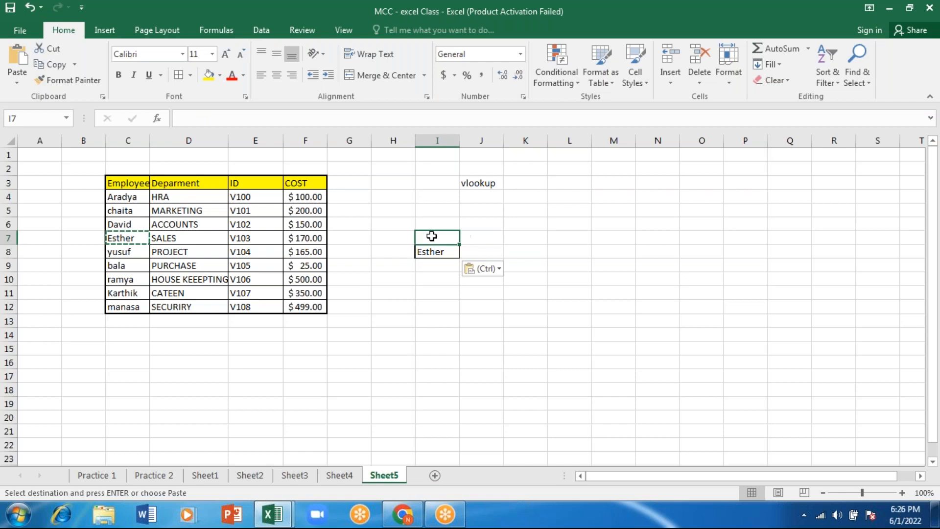
{"action": "type", "text": "me"}
{"action": "key", "text": "Tab"}
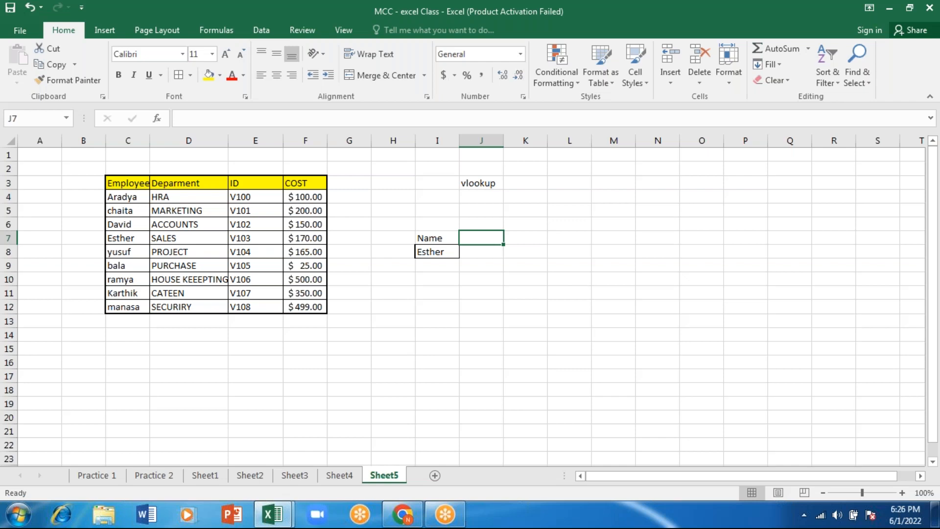
{"action": "type", "text": "cost"}
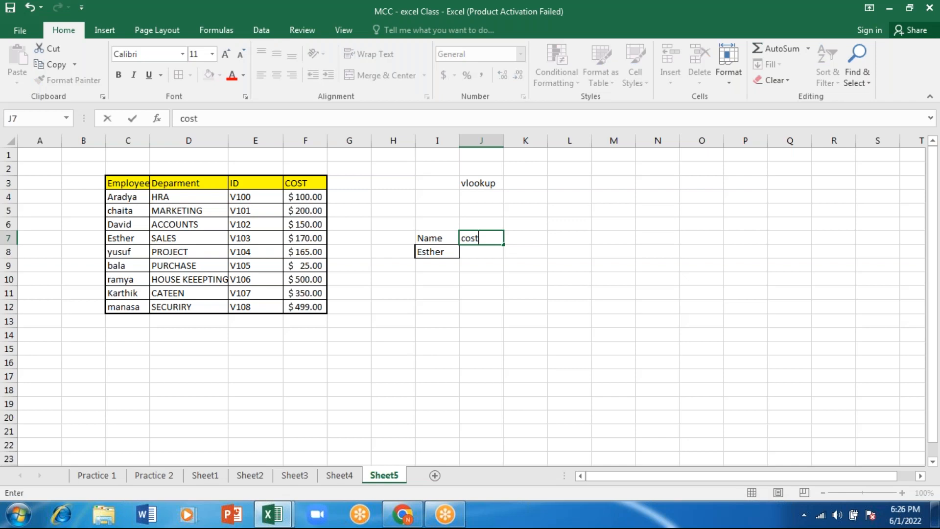
{"action": "key", "text": "Return"}
{"action": "left_click", "coordinate": [485, 251]}
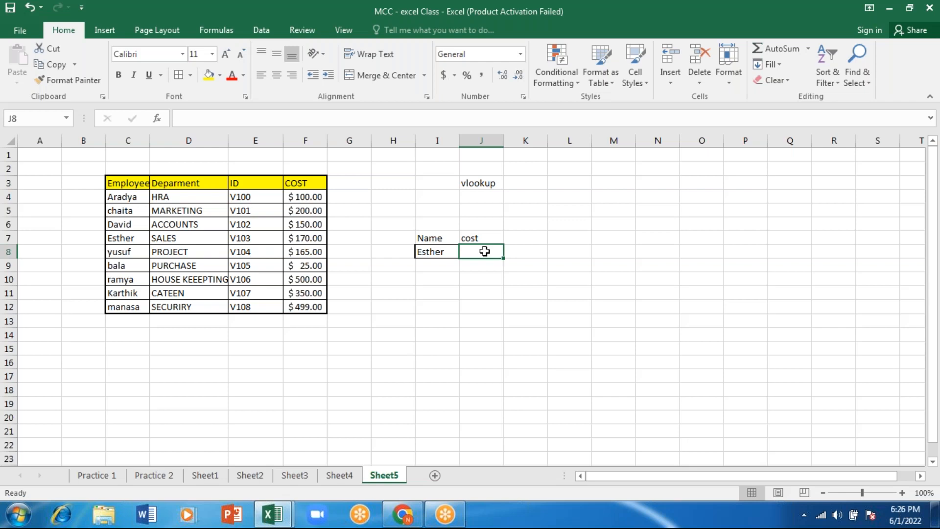
Start a VLOOKUP formula in J8 with I8 as the lookup value and C3:F12 as the table array
{"action": "key", "text": "Left"}
{"action": "left_click", "coordinate": [485, 251]}
{"action": "type", "text": "="}
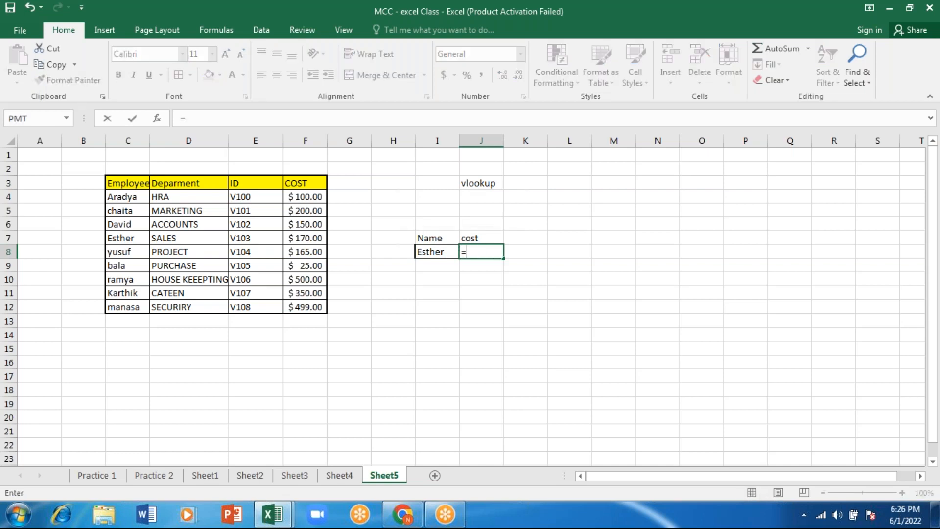
{"action": "type", "text": "vloo"}
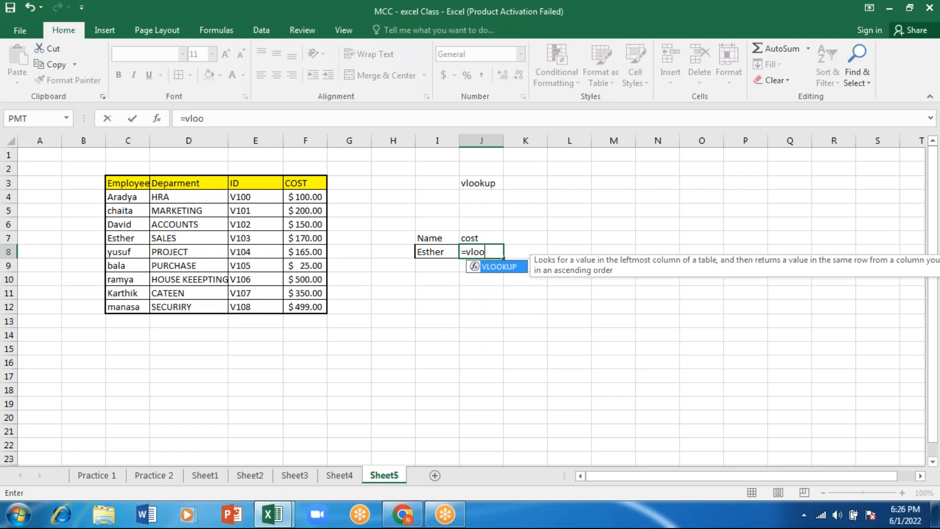
{"action": "key", "text": "Tab"}
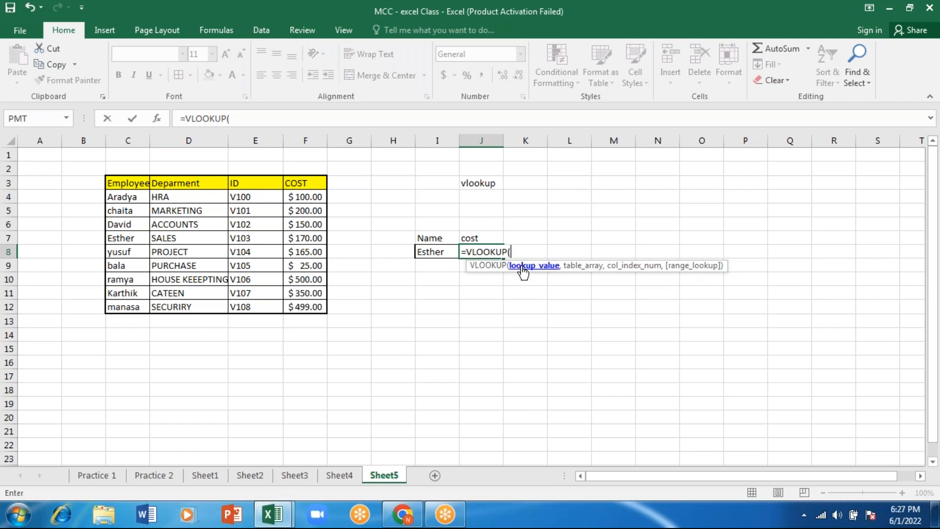
{"action": "left_click", "coordinate": [441, 252]}
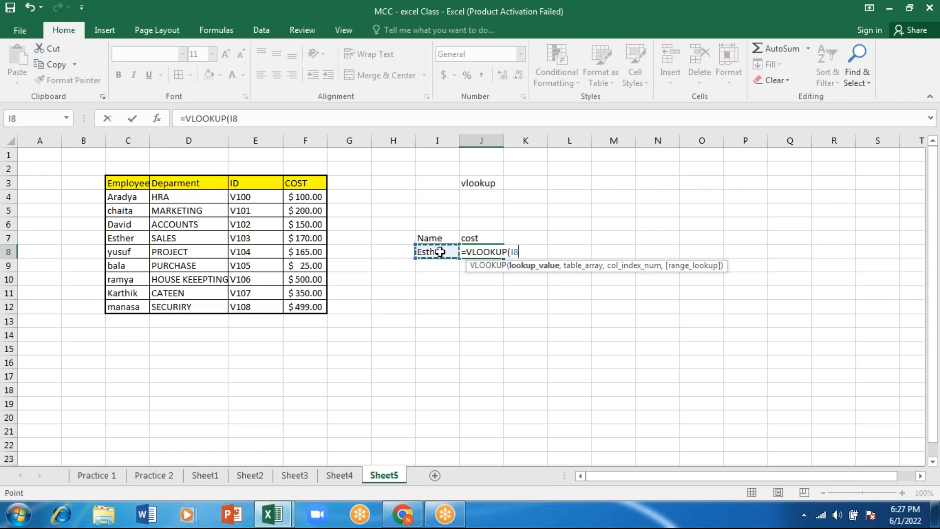
{"action": "type", "text": ","}
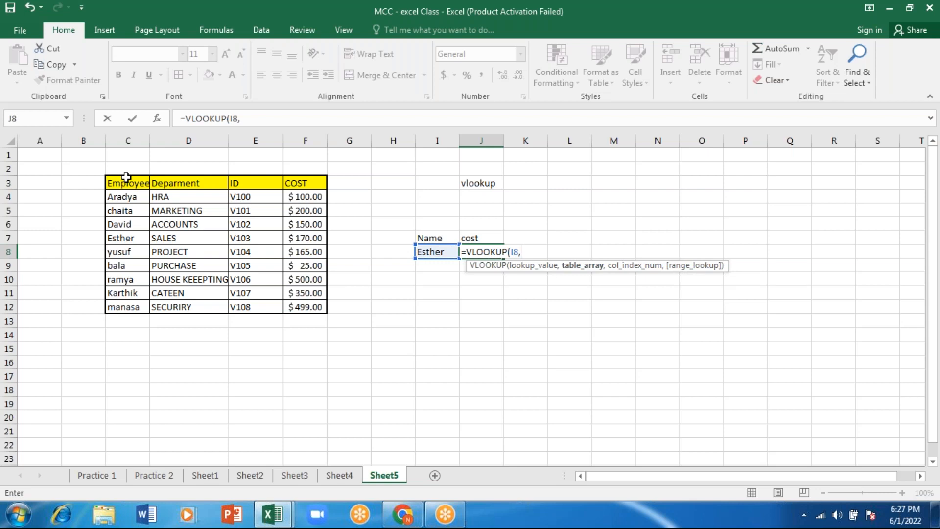
{"action": "left_click_drag", "start_coordinate": [126, 178], "coordinate": [318, 308]}
{"action": "type", "text": ","}
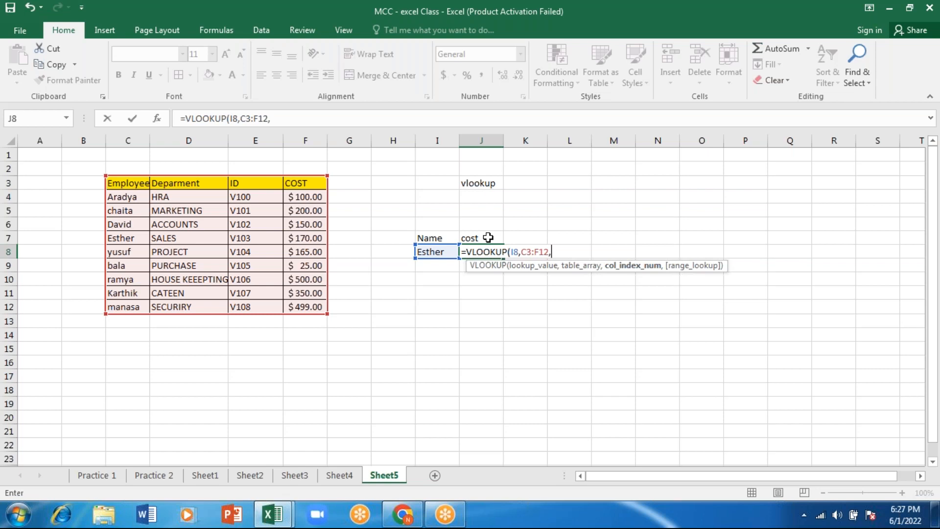
Set the VLOOKUP column index to 4 for the COST column
{"action": "left_click", "coordinate": [167, 250]}
{"action": "key", "text": "BackSpace"}
{"action": "key", "text": "BackSpace"}
{"action": "type", "text": "4,"}
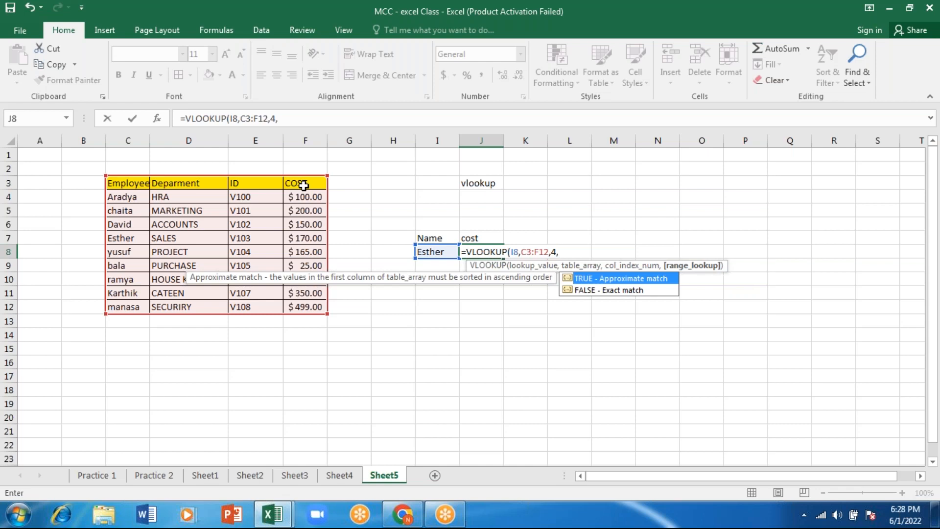
{"action": "key", "text": "Down"}
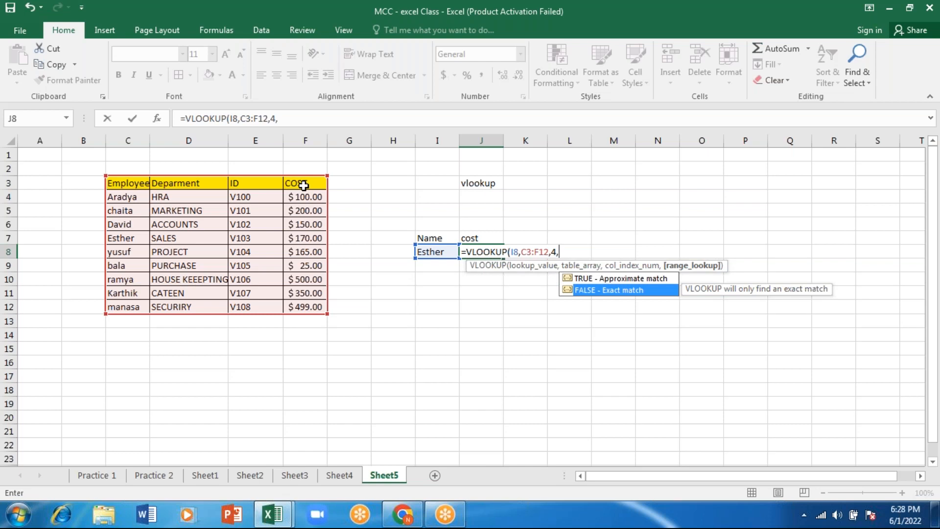
{"action": "key", "text": "Up"}
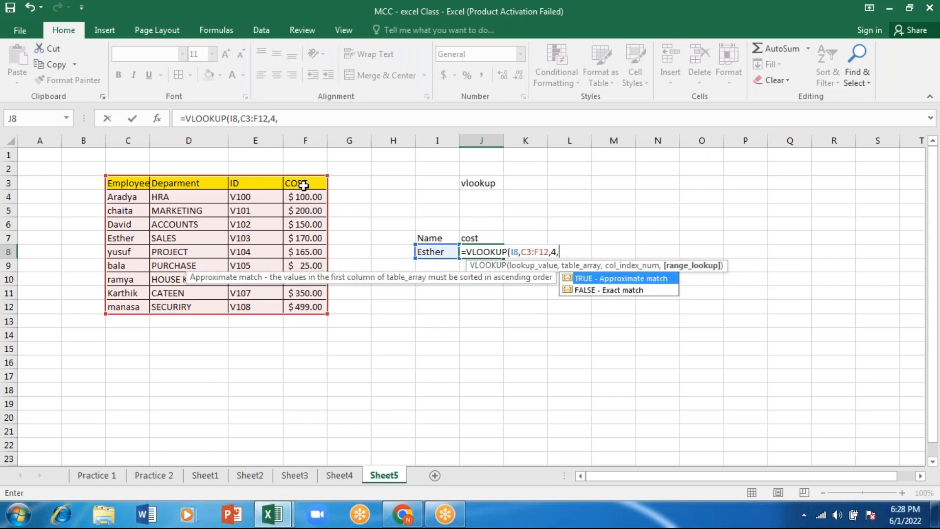
{"action": "key", "text": "Down"}
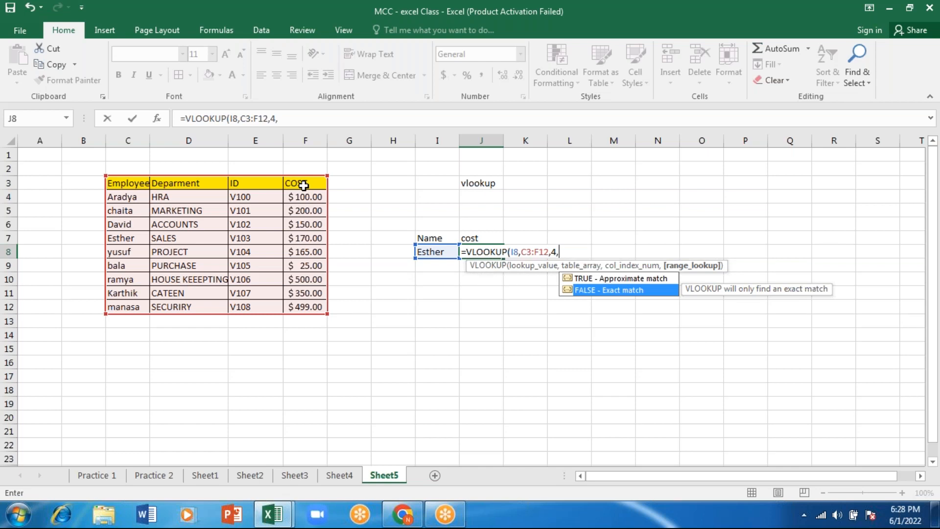
{"action": "key", "text": "Tab"}
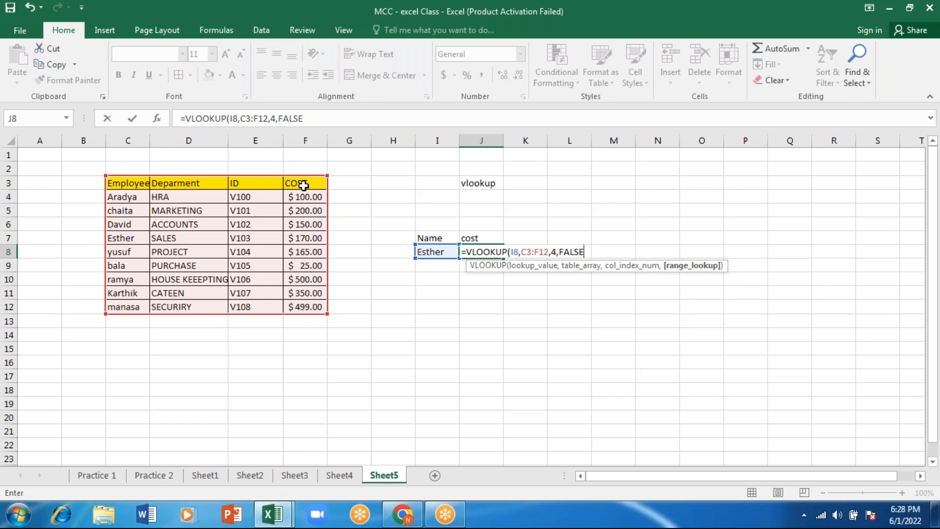
{"action": "key", "text": "BackSpace"}
{"action": "key", "text": "BackSpace"}
{"action": "key", "text": "BackSpace"}
{"action": "key", "text": "BackSpace"}
{"action": "key", "text": "BackSpace"}
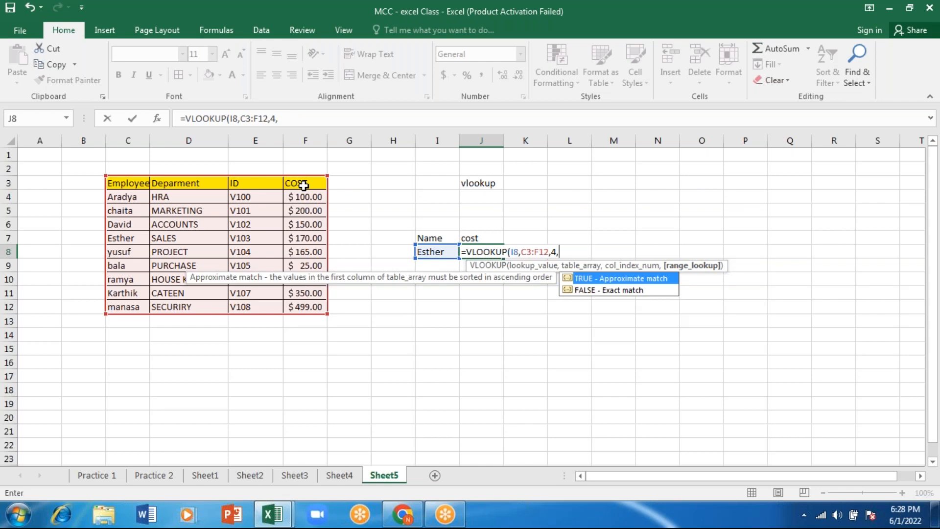
{"action": "type", "text": "0"}
{"action": "key", "text": "BackSpace"}
Complete the J8 formula with FALSE for an exact match and check its result against the cost in row 7
{"action": "key", "text": "Down"}
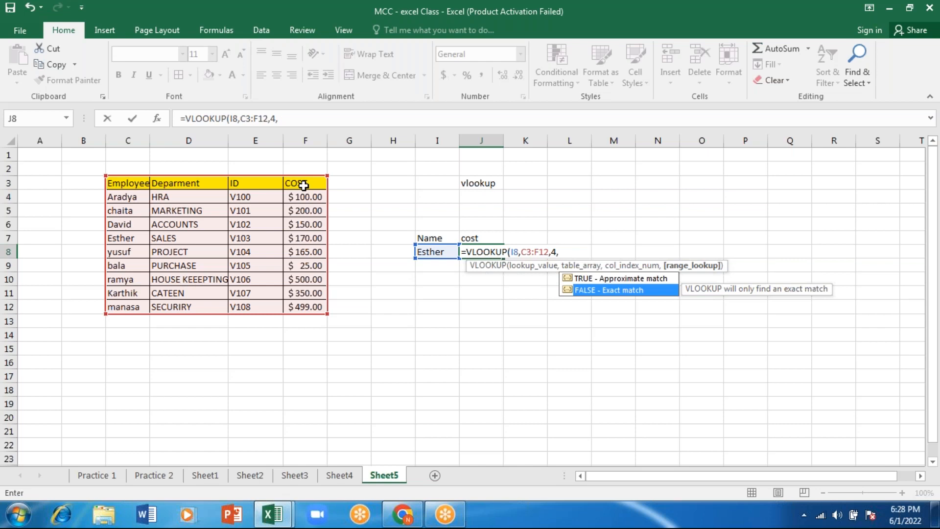
{"action": "key", "text": "Tab"}
{"action": "type", "text": ")"}
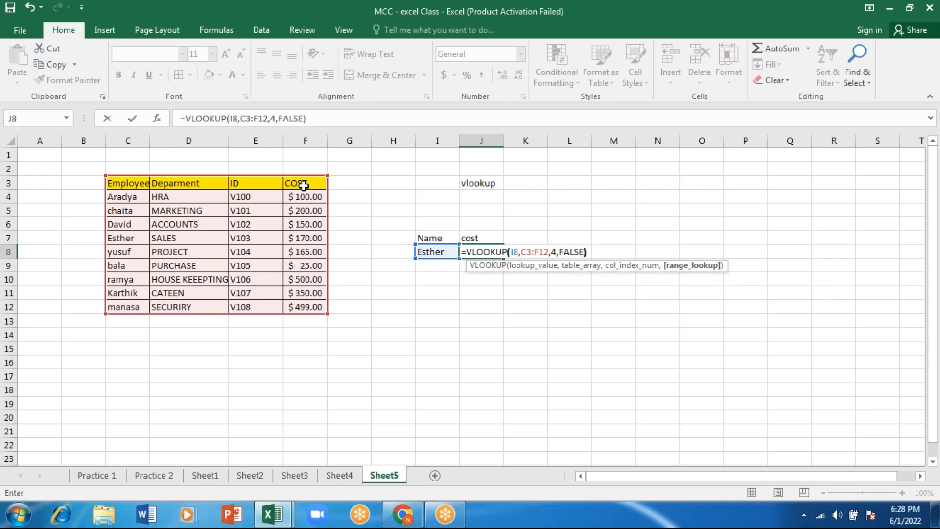
{"action": "key", "text": "Return"}
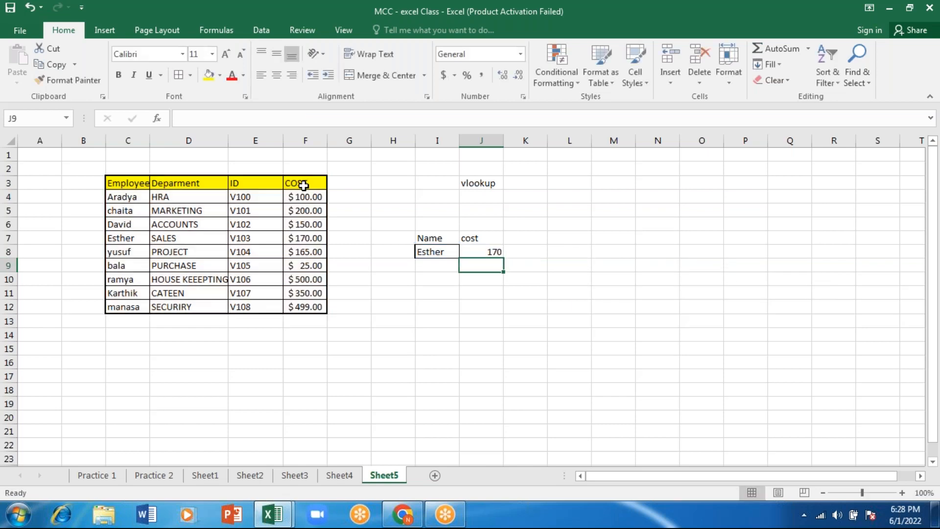
{"action": "left_click", "coordinate": [126, 239]}
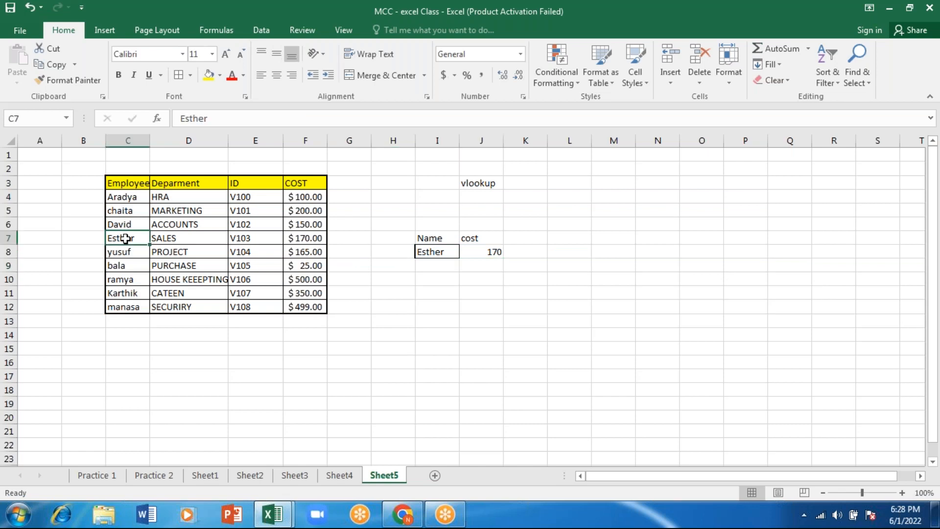
{"action": "key", "text": "Right"}
{"action": "key", "text": "Right"}
{"action": "key", "text": "Right"}
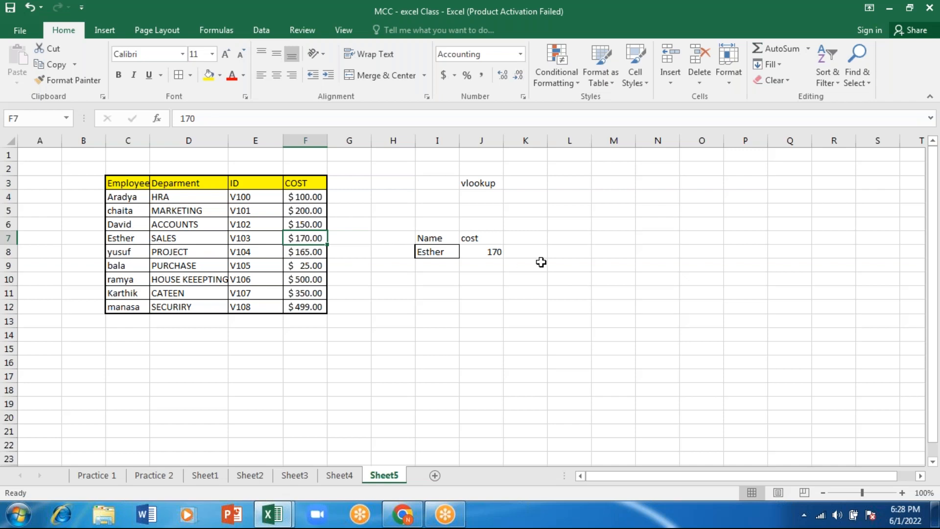
{"action": "left_click", "coordinate": [491, 251]}
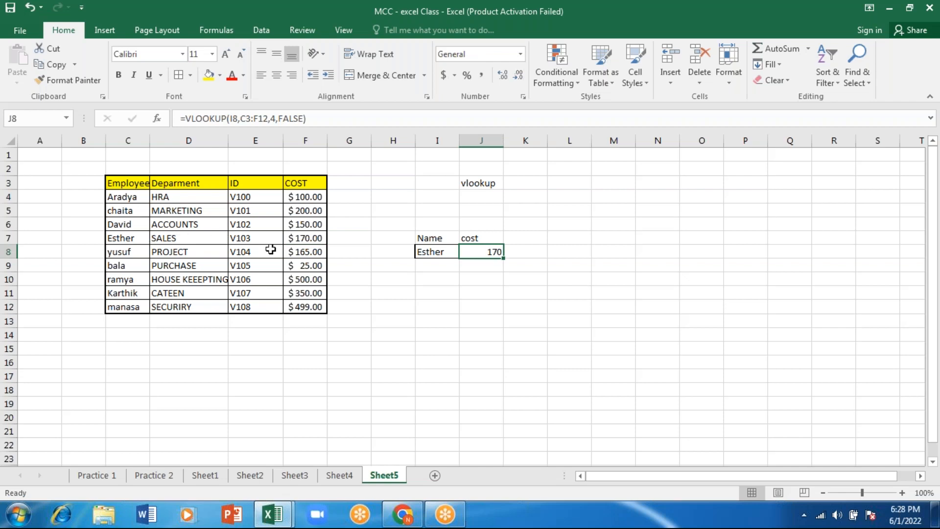
Change the lookup name in I8 to the employee name listed in C8 and check the J8 result
{"action": "left_click", "coordinate": [429, 252]}
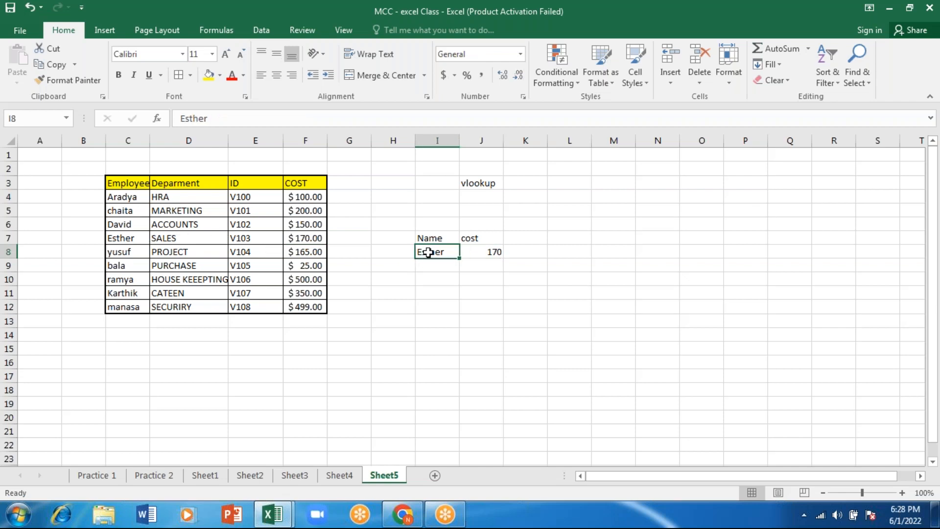
{"action": "type", "text": "yusuf"}
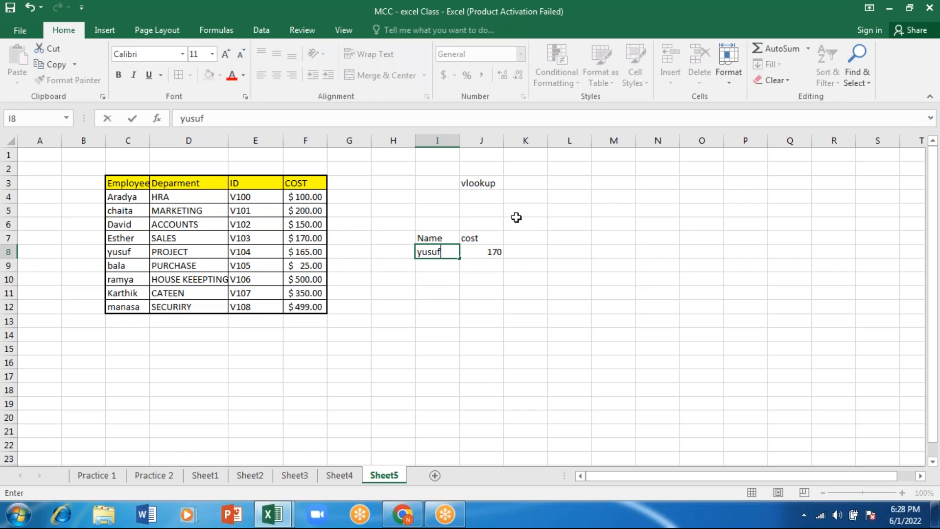
{"action": "key", "text": "Return"}
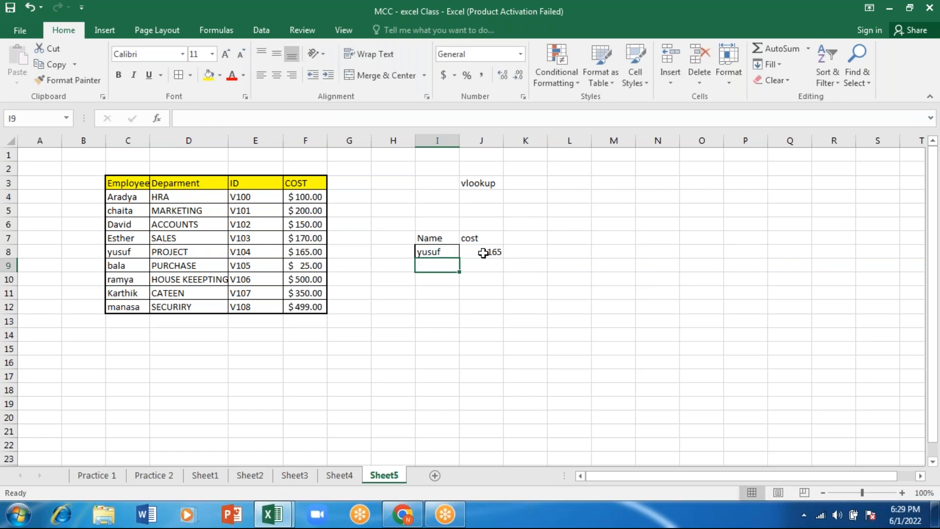
{"action": "left_click", "coordinate": [483, 253]}
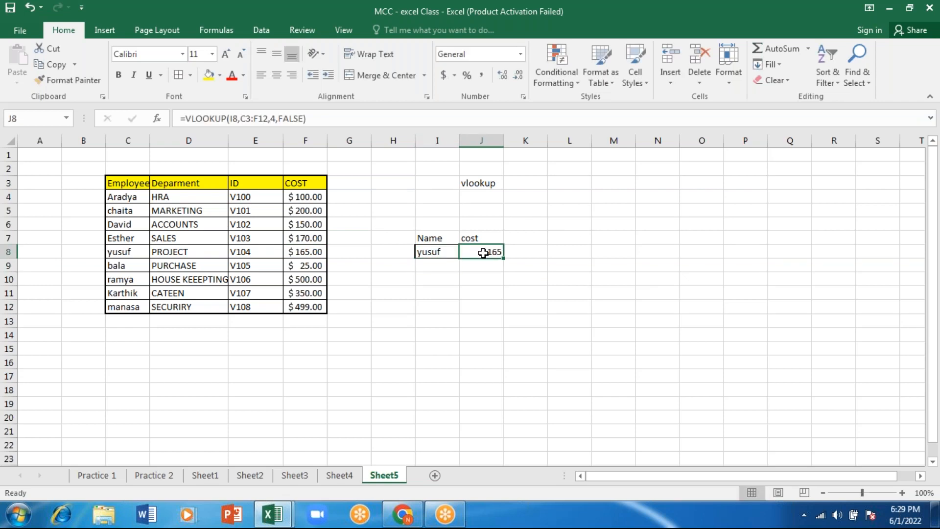
Replace the lookup name in I8 with a copy of the employee name from C4
{"action": "left_click", "coordinate": [131, 197]}
{"action": "key", "text": "ctrl+c"}
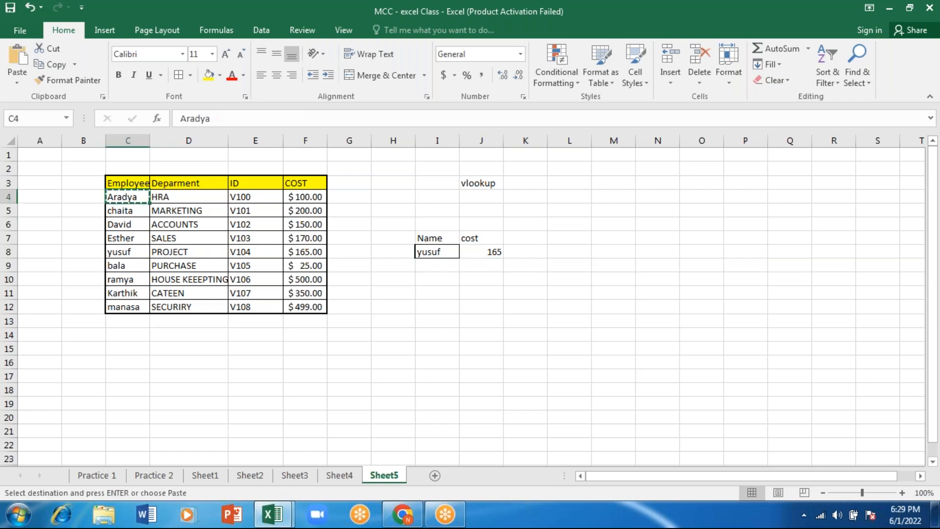
{"action": "left_click", "coordinate": [444, 253]}
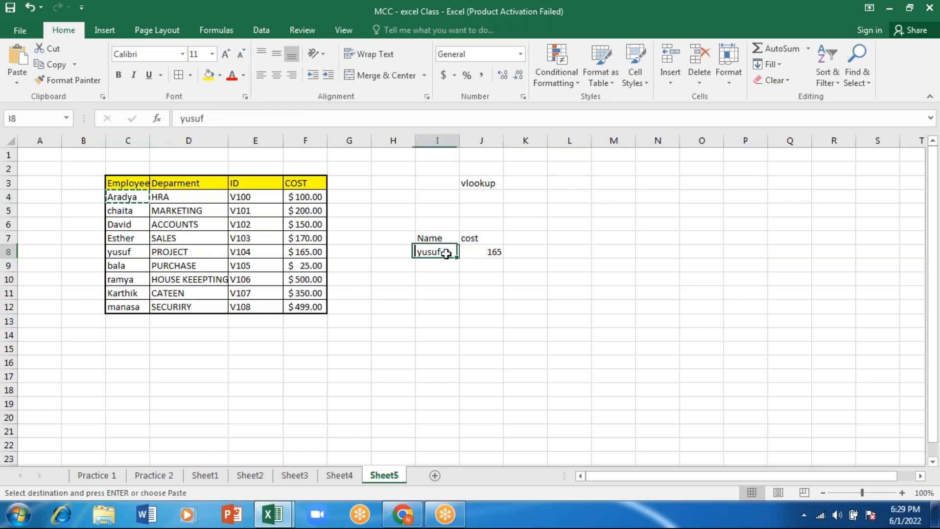
{"action": "key", "text": "ctrl+v"}
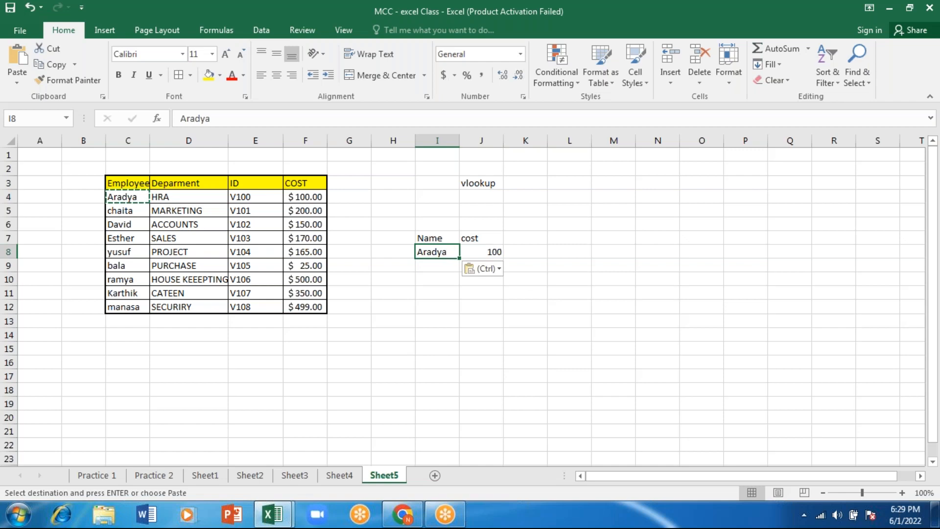
Change the lookup name in I8 to the employee name listed in C6
{"action": "type", "text": "david"}
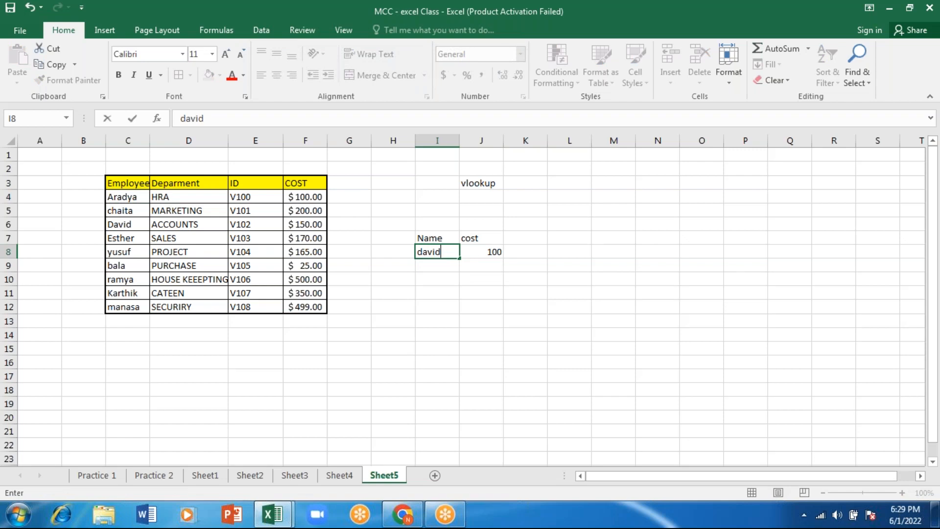
{"action": "key", "text": "Return"}
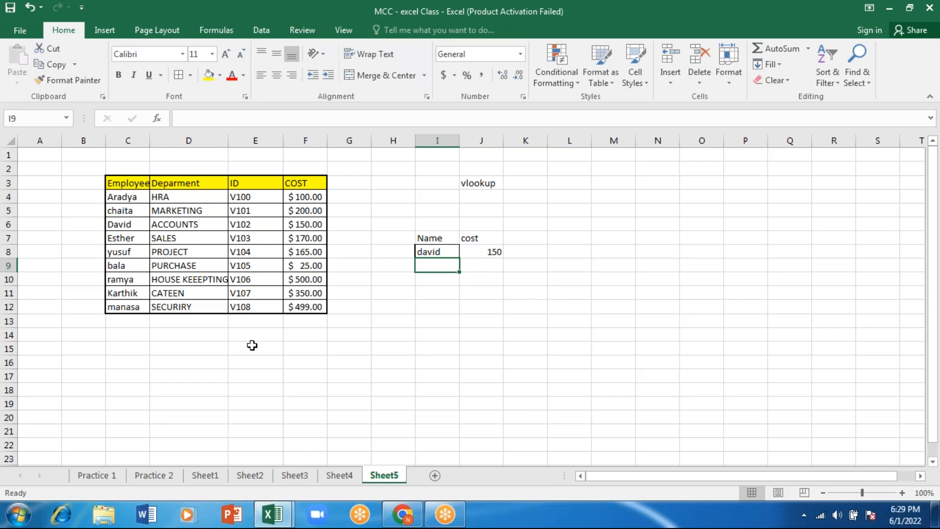
Review the Gross Salary, Net Salary, PF and total Deduction columns of the payroll table on the Practice 1 sheet
{"action": "left_click", "coordinate": [174, 483]}
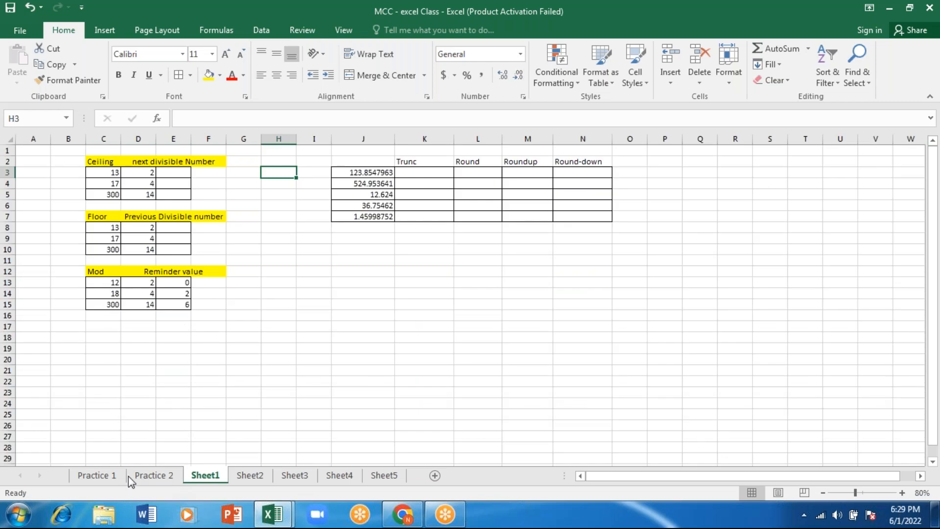
{"action": "left_click", "coordinate": [124, 476]}
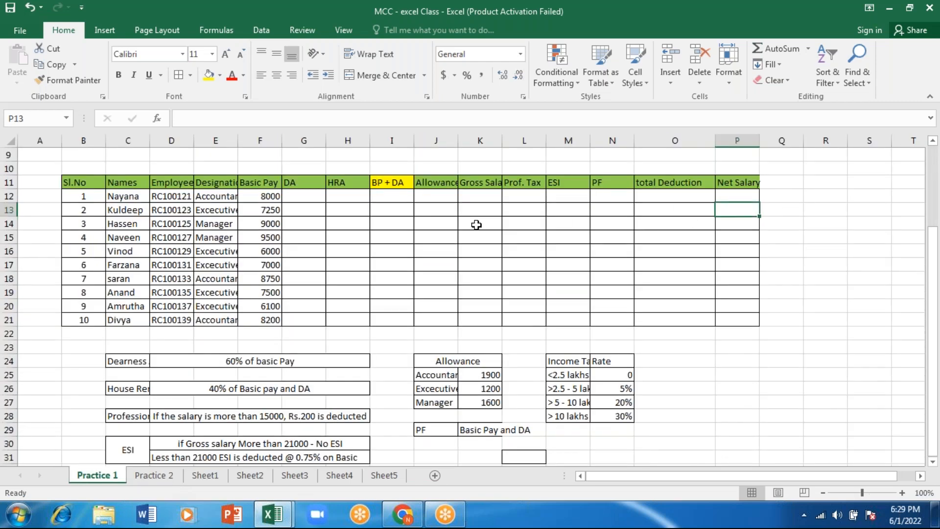
{"action": "left_click", "coordinate": [481, 192]}
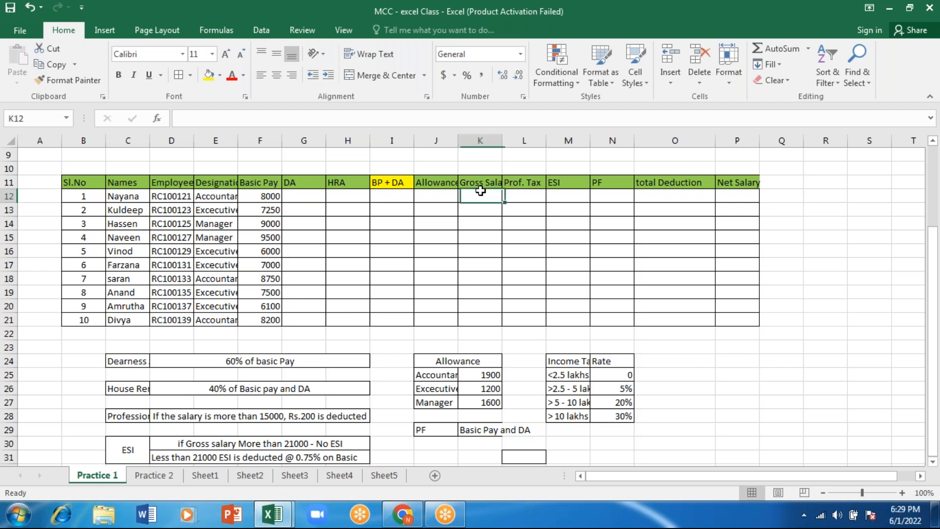
{"action": "left_click", "coordinate": [740, 198]}
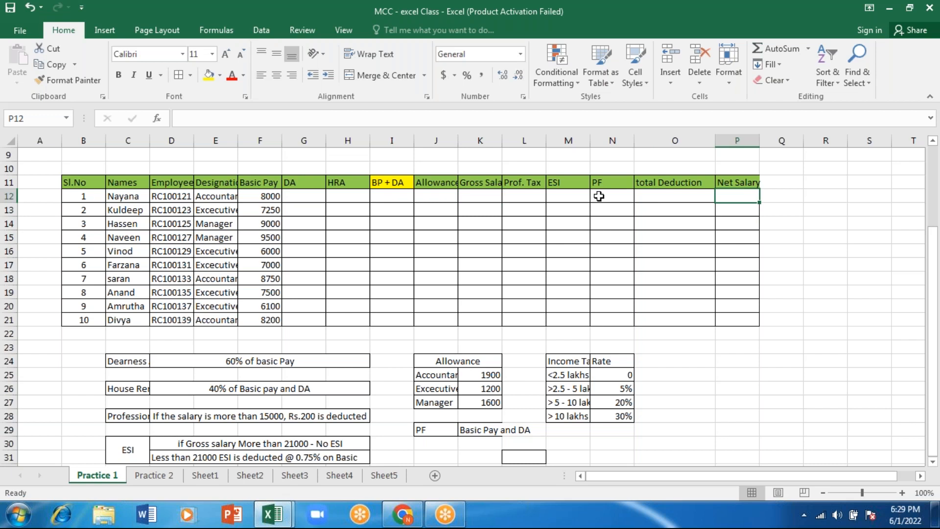
{"action": "left_click", "coordinate": [599, 196]}
{"action": "left_click", "coordinate": [667, 194]}
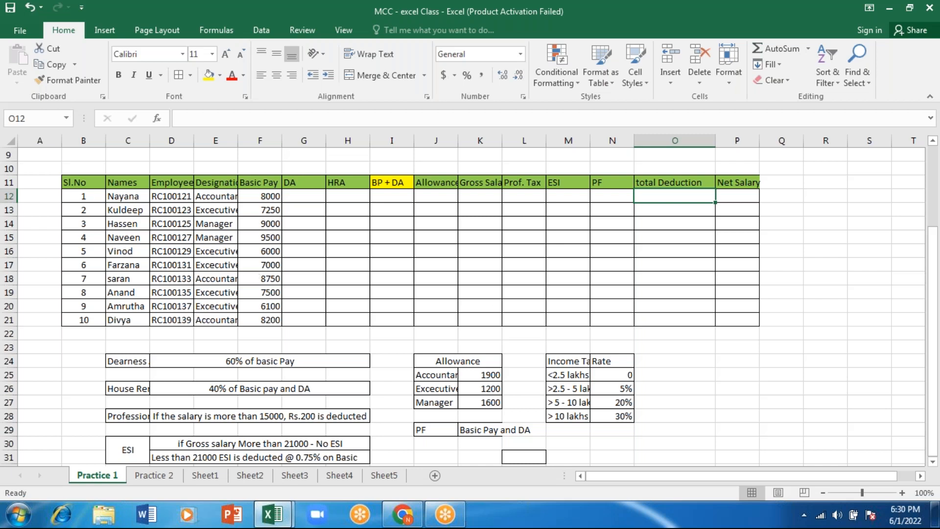
Return to Sheet5 and add the header dept in K7, beside the cost header
{"action": "left_click", "coordinate": [383, 475]}
{"action": "left_click", "coordinate": [447, 280]}
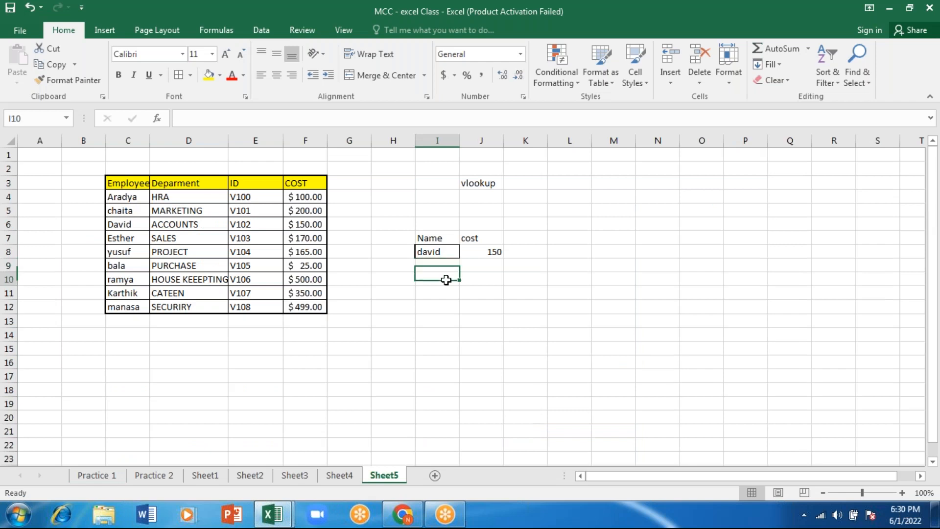
{"action": "left_click", "coordinate": [526, 239]}
{"action": "left_click", "coordinate": [433, 242]}
{"action": "left_click", "coordinate": [479, 251]}
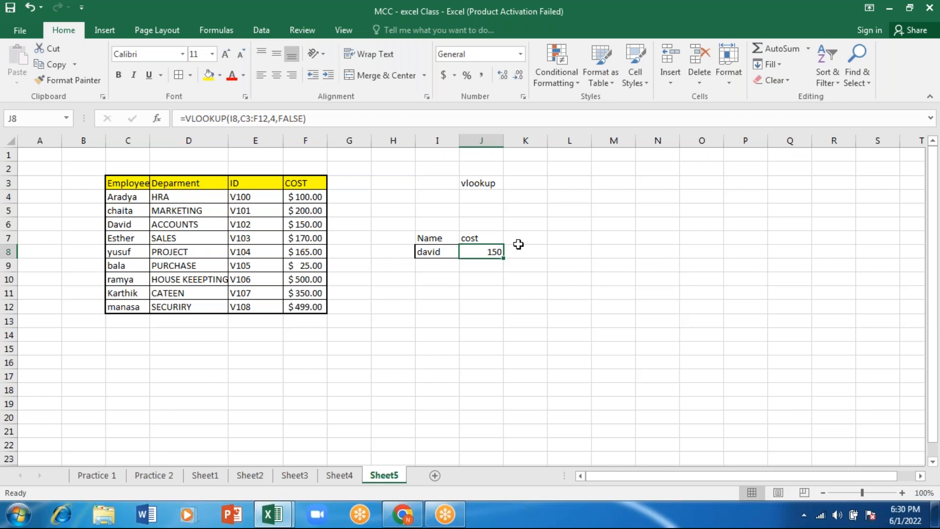
{"action": "left_click", "coordinate": [528, 242]}
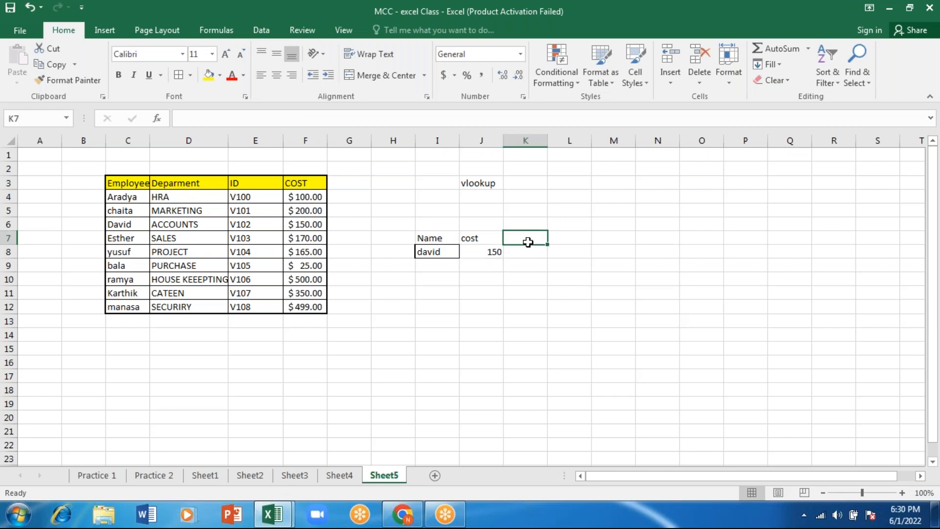
{"action": "type", "text": "dept"}
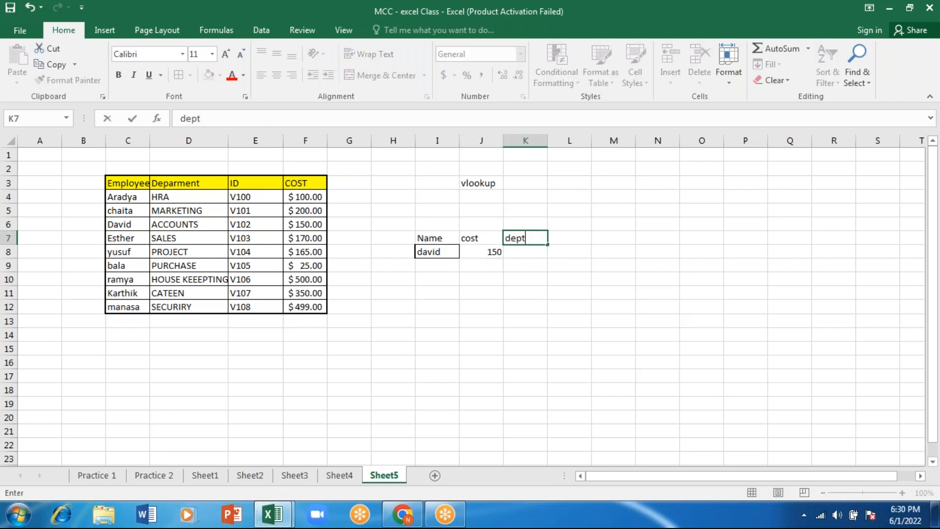
{"action": "key", "text": "Return"}
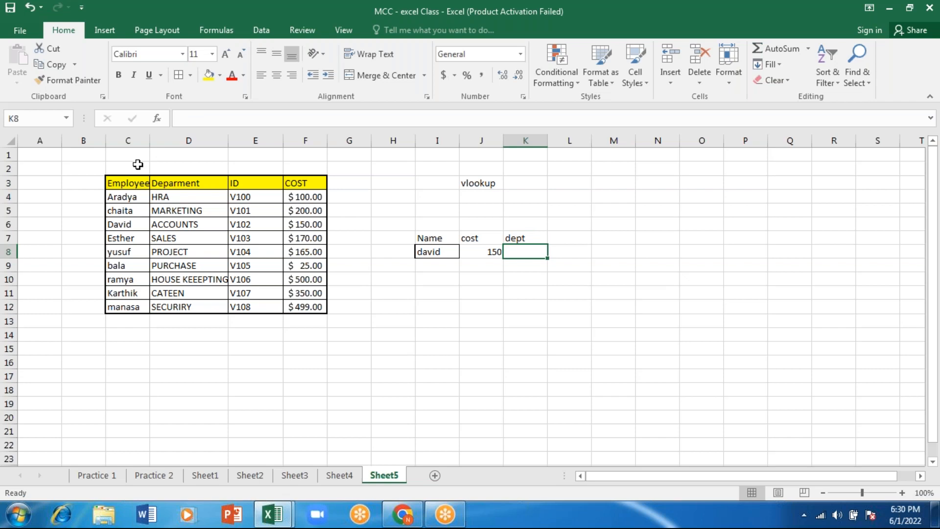
Number the table's columns by entering C1, C2, C3 and C4 in cells C2 to F2 above the headers
{"action": "left_click", "coordinate": [137, 165]}
{"action": "type", "text": "C1"}
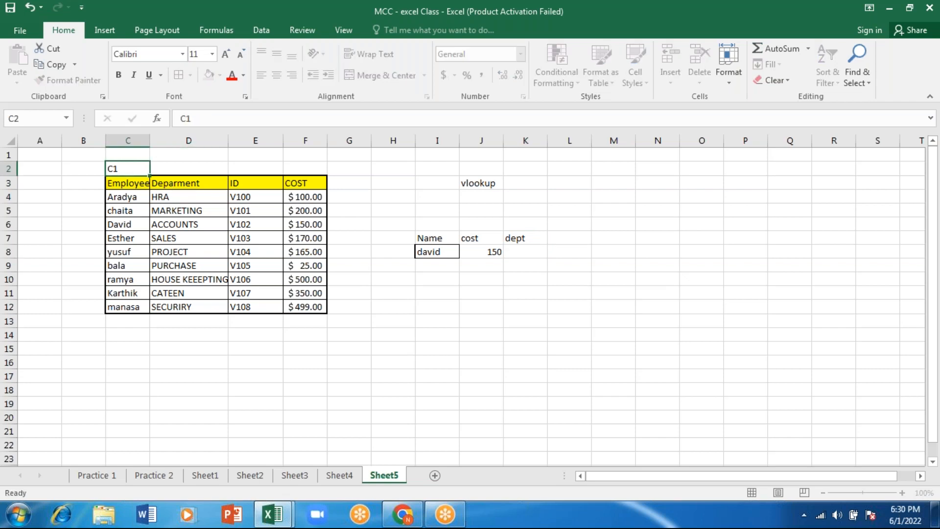
{"action": "key", "text": "Tab"}
{"action": "type", "text": "C2"}
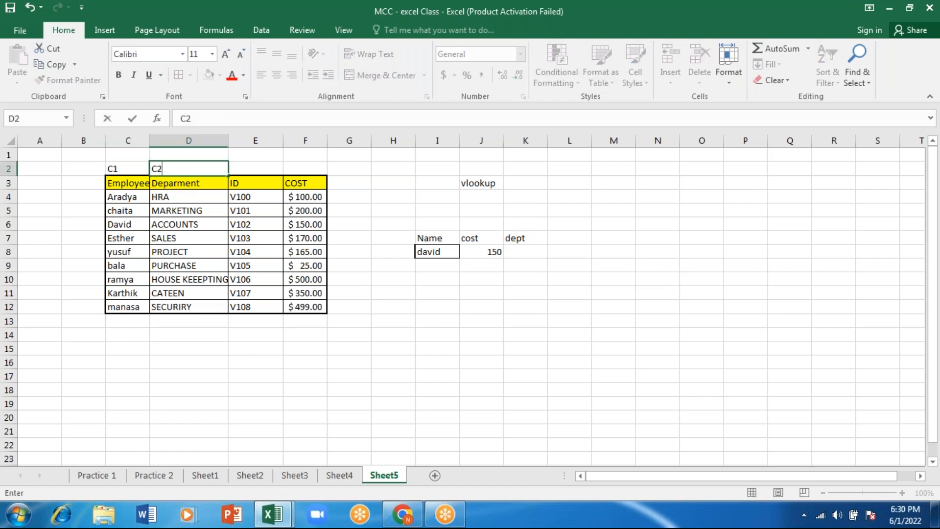
{"action": "key", "text": "Tab"}
{"action": "type", "text": "C3"}
{"action": "key", "text": "Tab"}
{"action": "type", "text": "C4"}
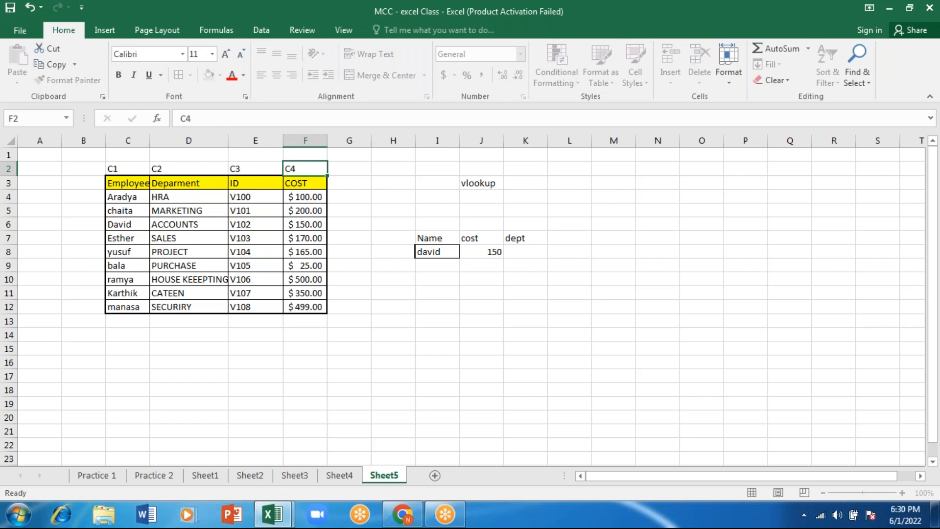
{"action": "key", "text": "Return"}
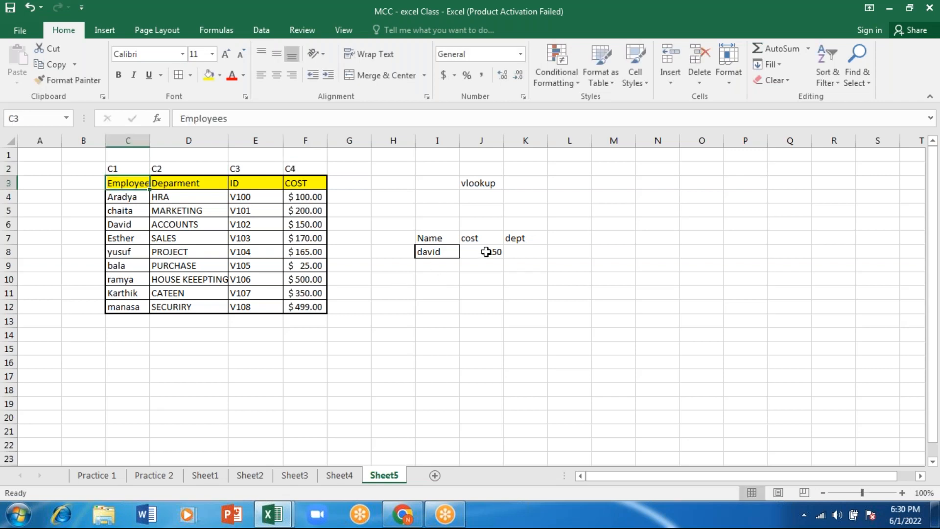
Start a VLOOKUP formula in K8 with I8 as the lookup value and C3:F12 as the table array
{"action": "left_click", "coordinate": [532, 249]}
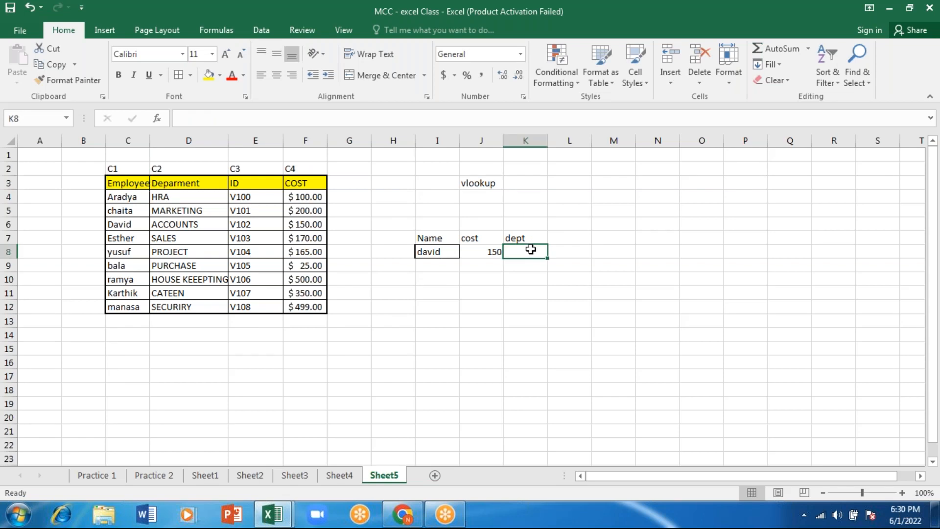
{"action": "type", "text": "="}
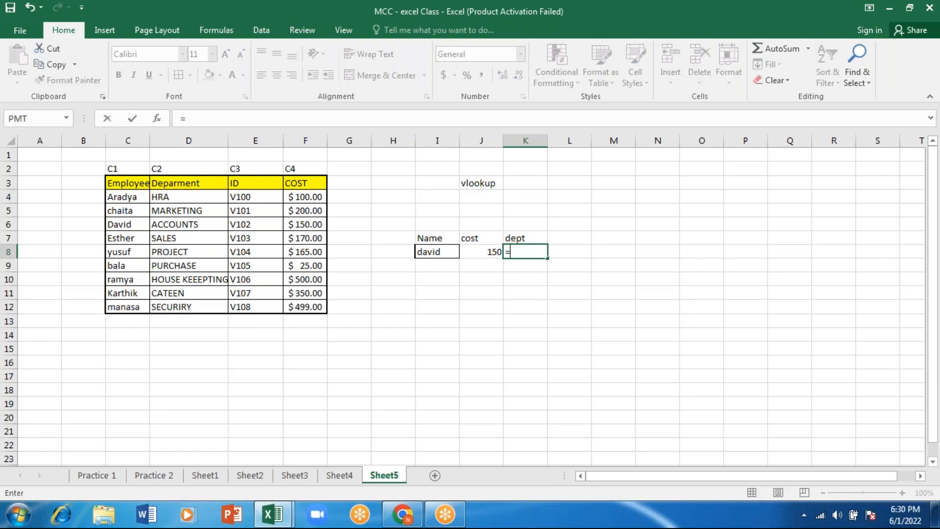
{"action": "type", "text": "v"}
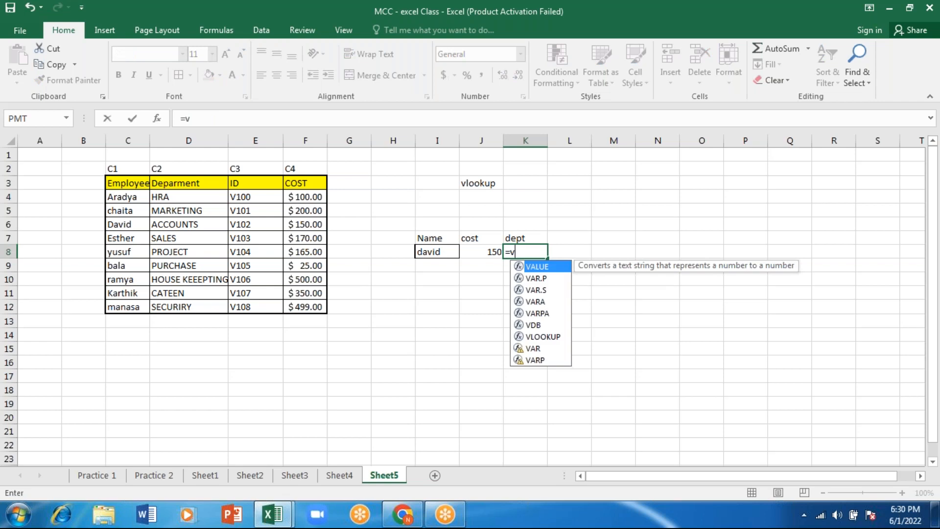
{"action": "type", "text": "lookup"}
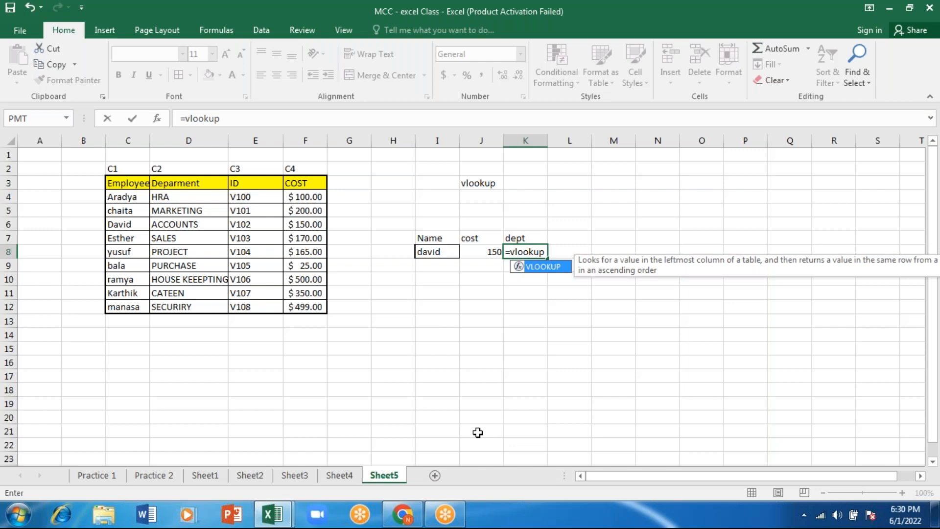
{"action": "key", "text": "Tab"}
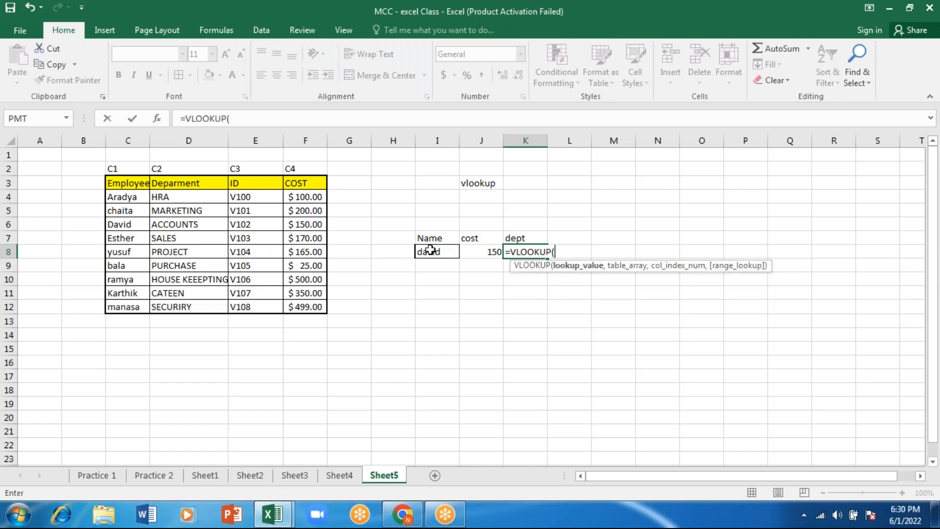
{"action": "left_click", "coordinate": [430, 250]}
{"action": "type", "text": ","}
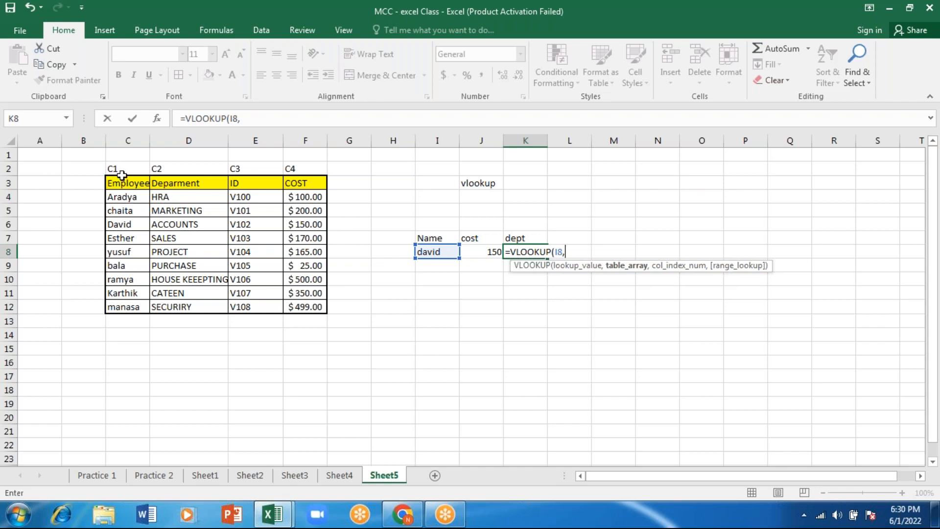
{"action": "left_click", "coordinate": [122, 185]}
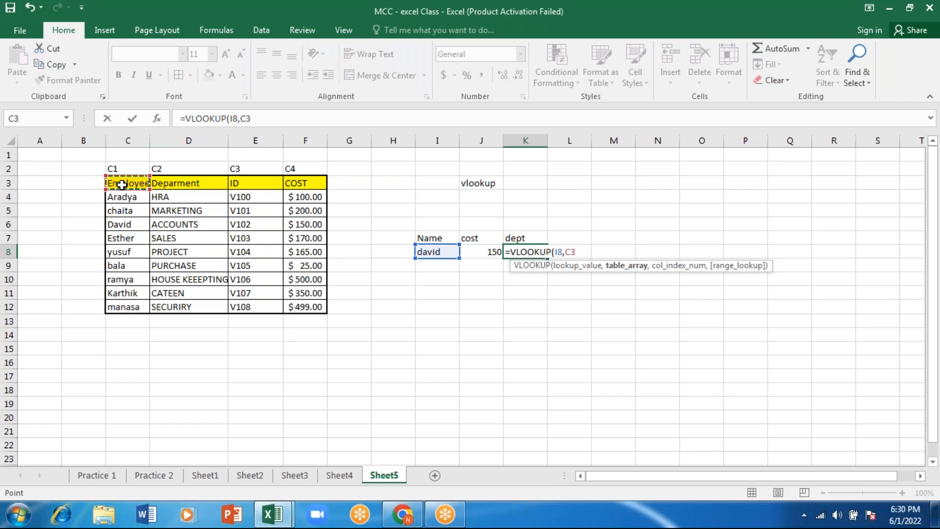
{"action": "mouse_move", "coordinate": [122, 185]}
{"action": "left_mouse_down"}
{"action": "mouse_move", "coordinate": [132, 211]}
{"action": "mouse_move", "coordinate": [307, 307]}
{"action": "left_mouse_up"}
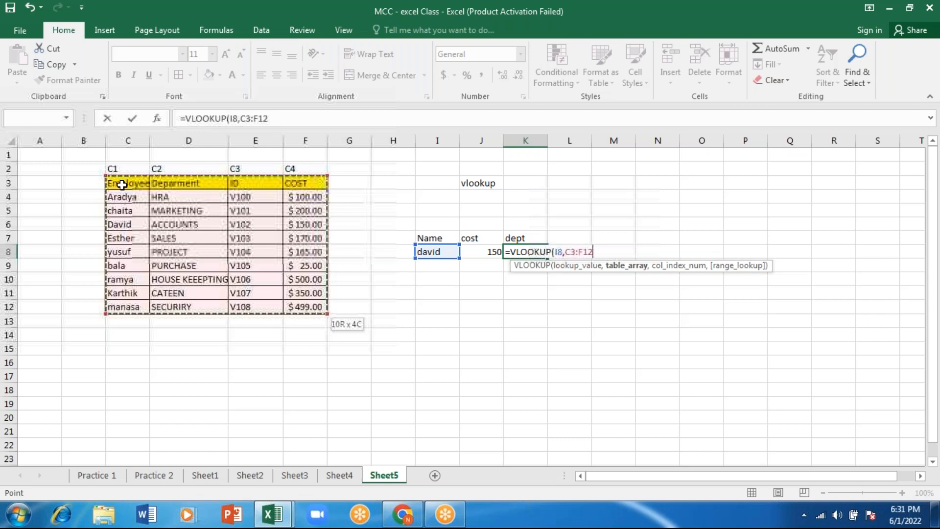
{"action": "type", "text": ","}
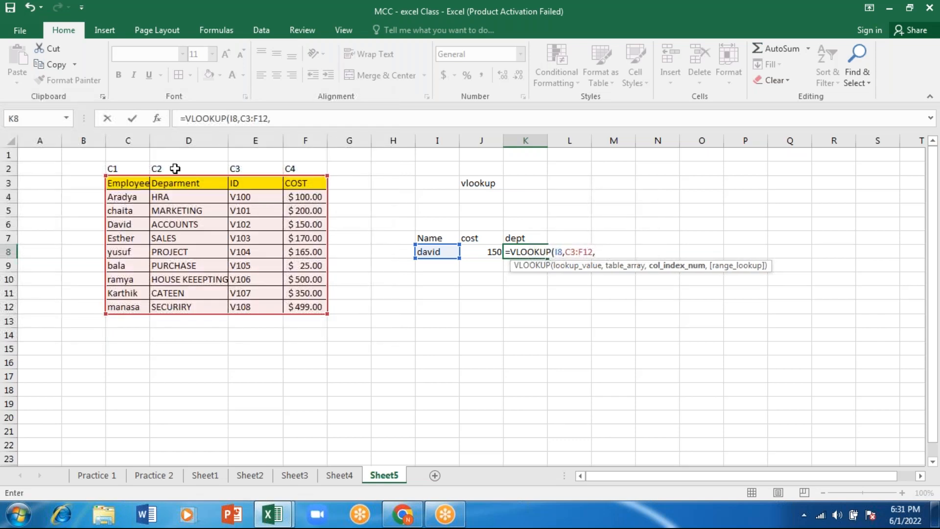
{"action": "type", "text": "2,"}
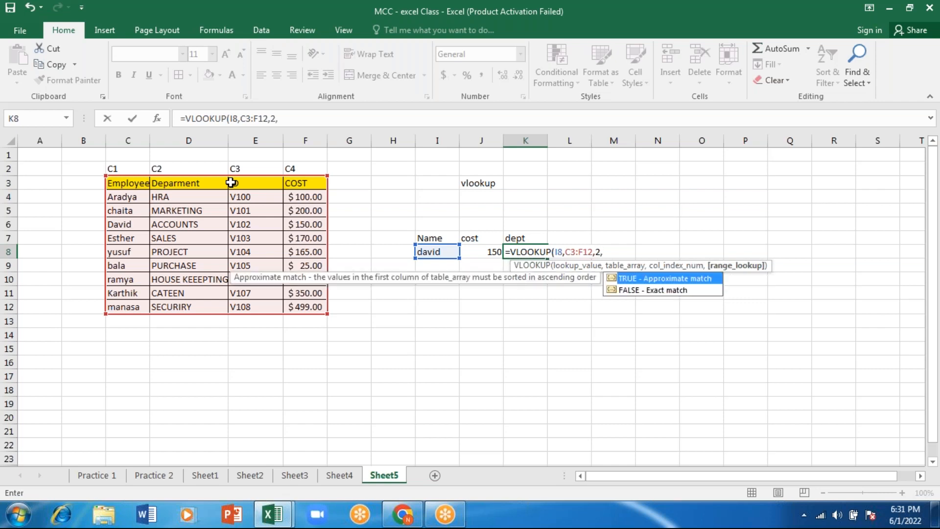
Complete the K8 formula with column index 2 and FALSE for an exact match, and check its result against the department in D6
{"action": "key", "text": "Tab"}
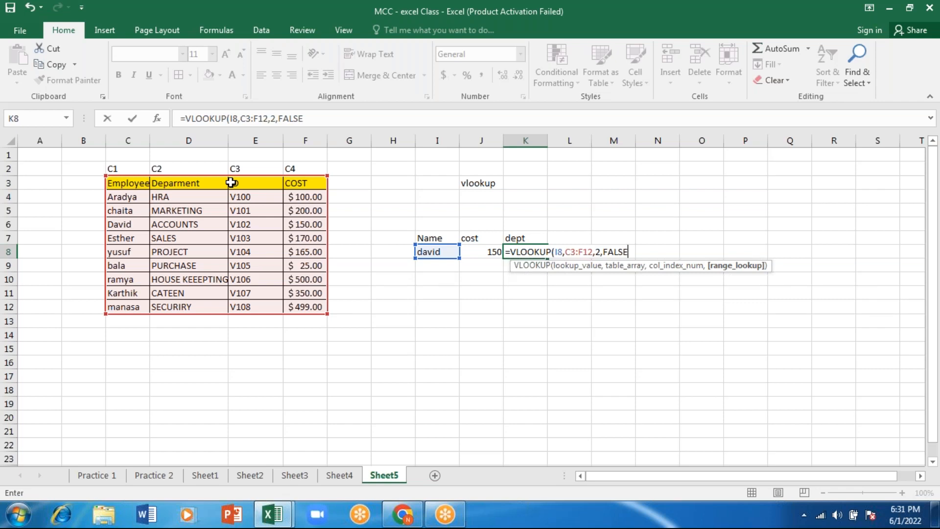
{"action": "type", "text": ")"}
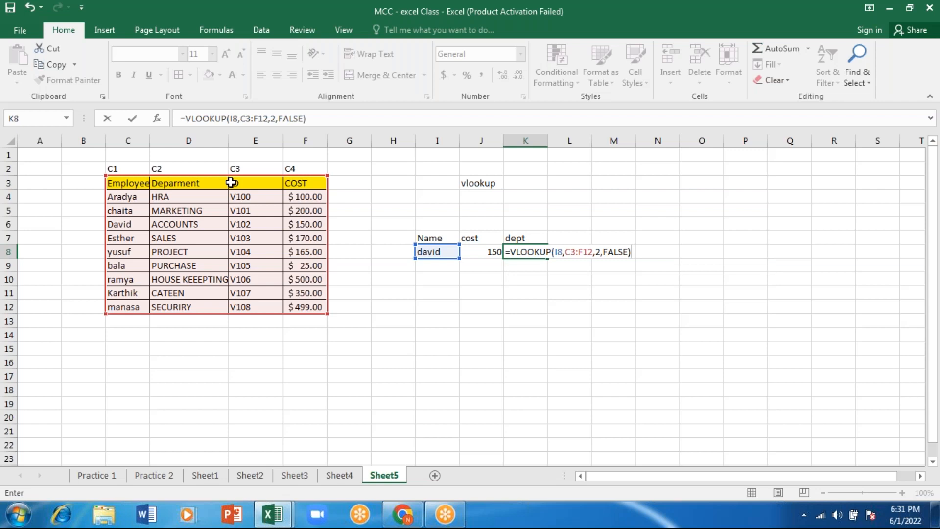
{"action": "key", "text": "Return"}
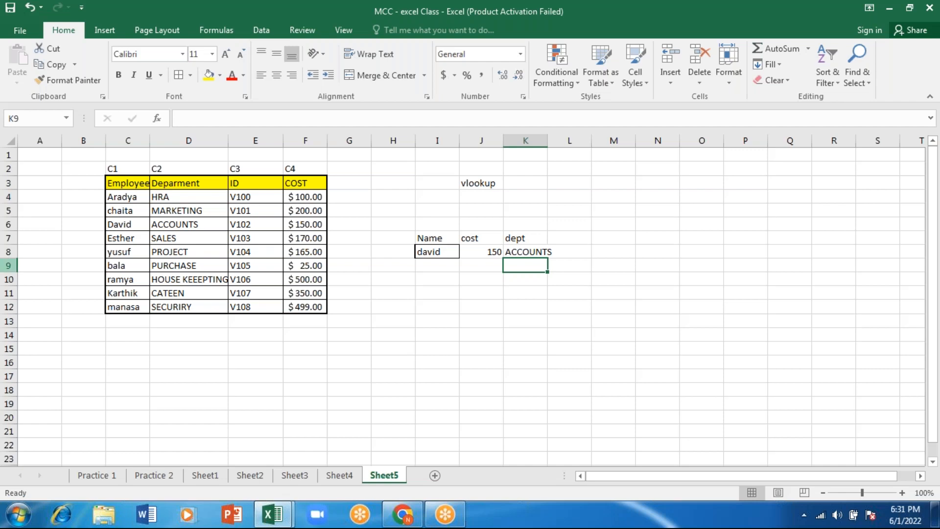
{"action": "left_click", "coordinate": [189, 225]}
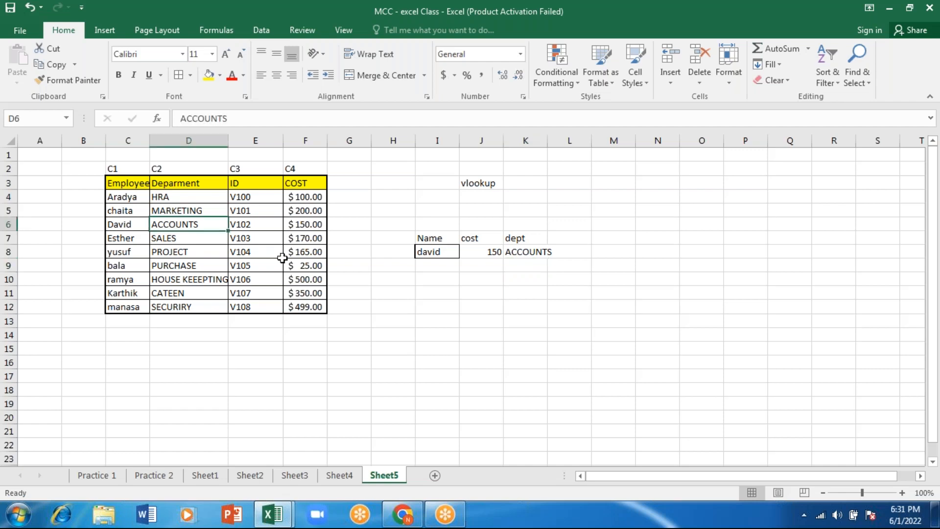
{"action": "left_click", "coordinate": [281, 257]}
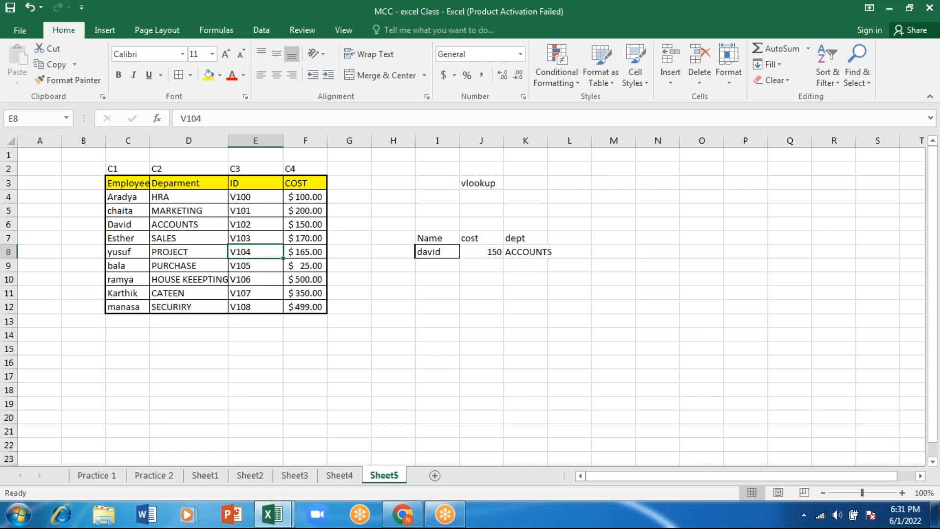
{"action": "left_click", "coordinate": [347, 10]}
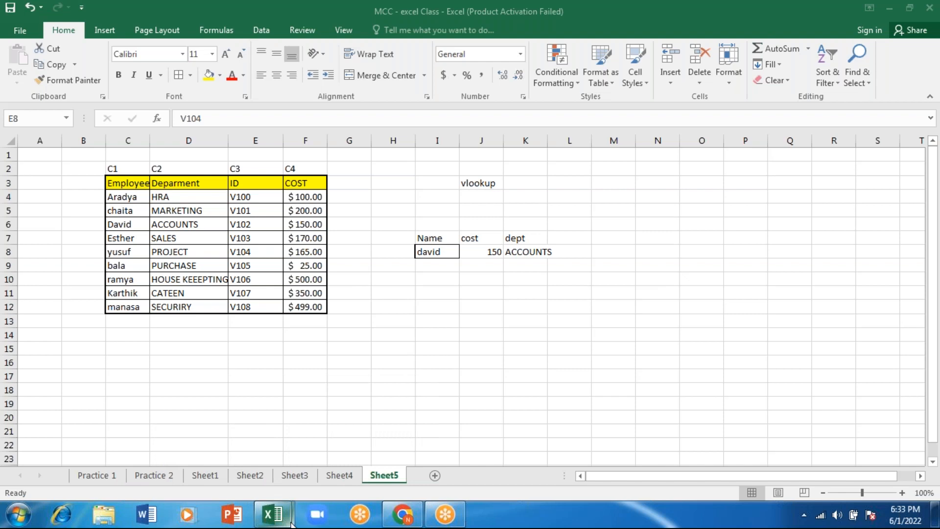
{"action": "mouse_move", "coordinate": [276, 519]}
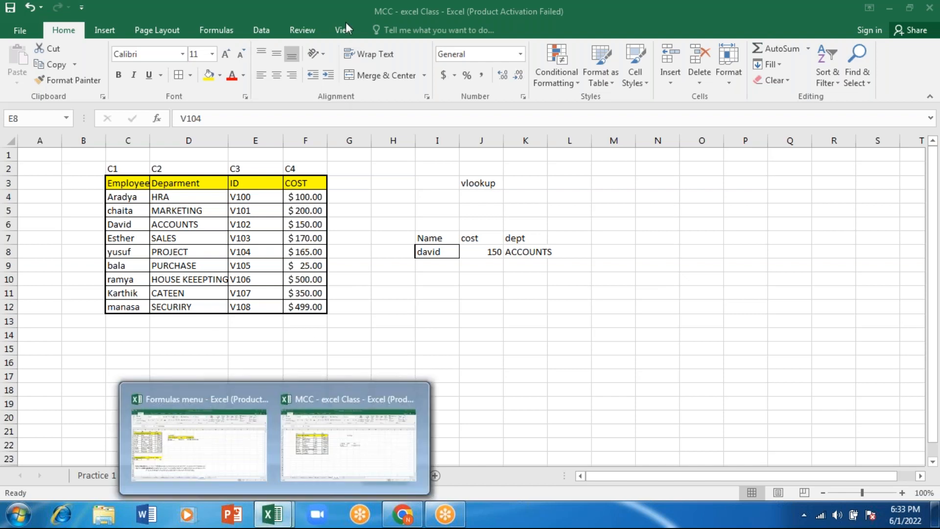
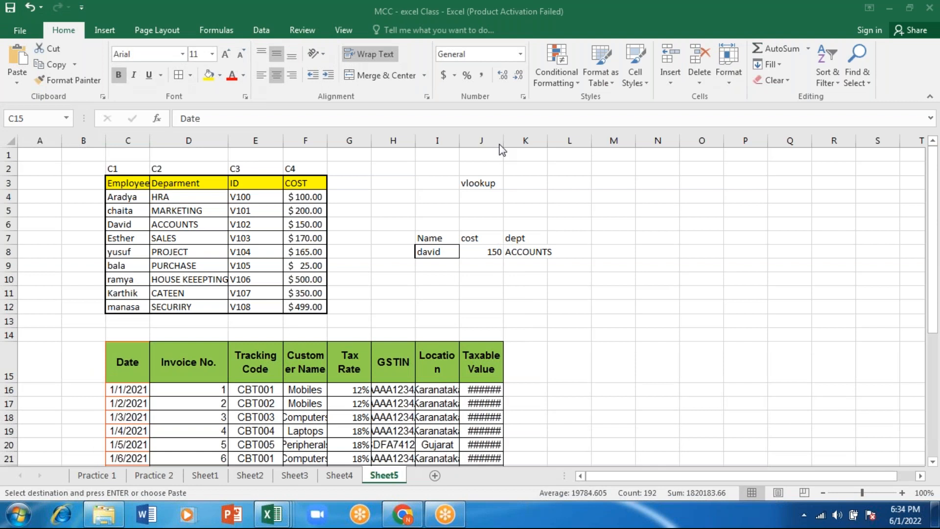
Widen the GSTIN, Location and Taxable Value columns of the invoice table pasted on Sheet5
{"action": "left_click_drag", "start_coordinate": [503, 142], "coordinate": [533, 142]}
{"action": "left_click_drag", "start_coordinate": [460, 139], "coordinate": [503, 140]}
{"action": "left_click_drag", "start_coordinate": [415, 141], "coordinate": [468, 142]}
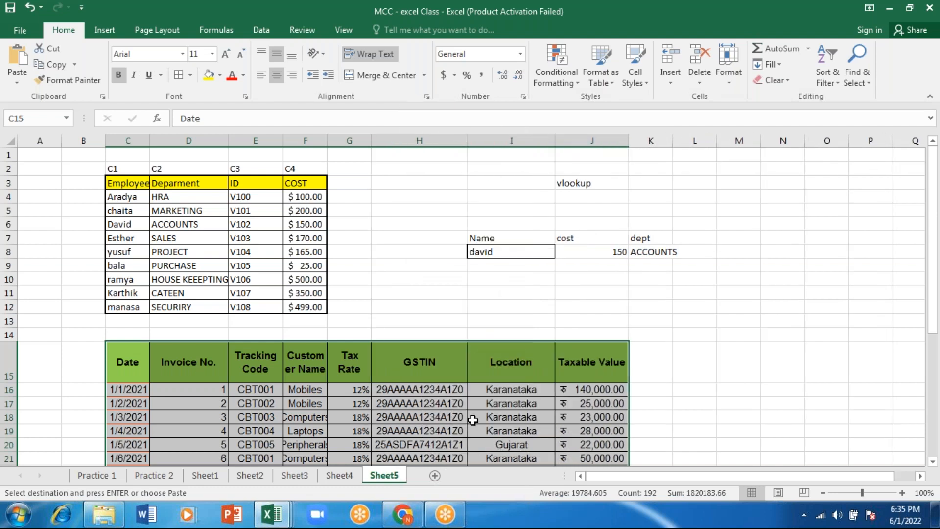
{"action": "left_click_drag", "start_coordinate": [933, 326], "coordinate": [931, 405]}
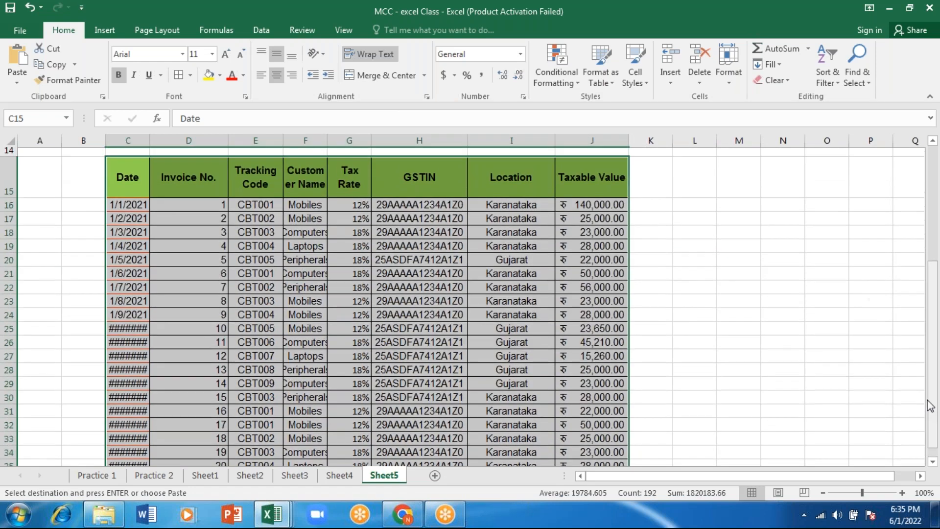
{"action": "left_click", "coordinate": [137, 173]}
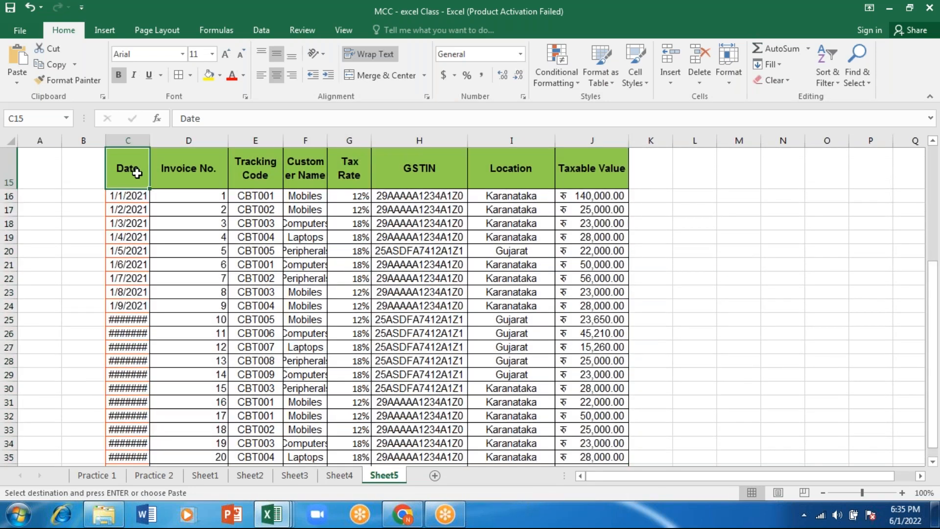
Undo the column widening and the paste of the invoice table on Sheet5
{"action": "key", "text": "ctrl+z"}
{"action": "key", "text": "ctrl+z"}
{"action": "key", "text": "ctrl+z"}
{"action": "key", "text": "ctrl+z"}
{"action": "key", "text": "ctrl+z"}
{"action": "key", "text": "ctrl+z"}
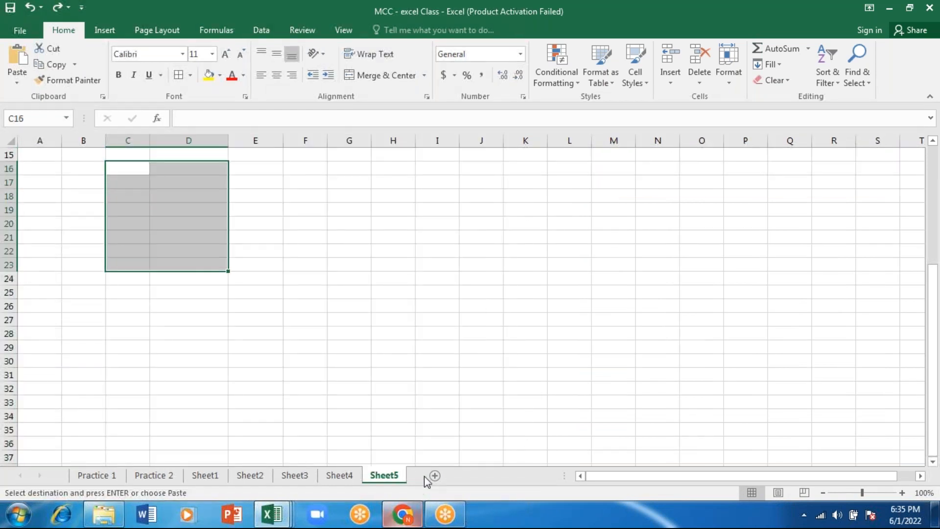
Add a new worksheet and paste the copied invoice table at C2, dismissing the file prompt for updating values
{"action": "left_click", "coordinate": [435, 476]}
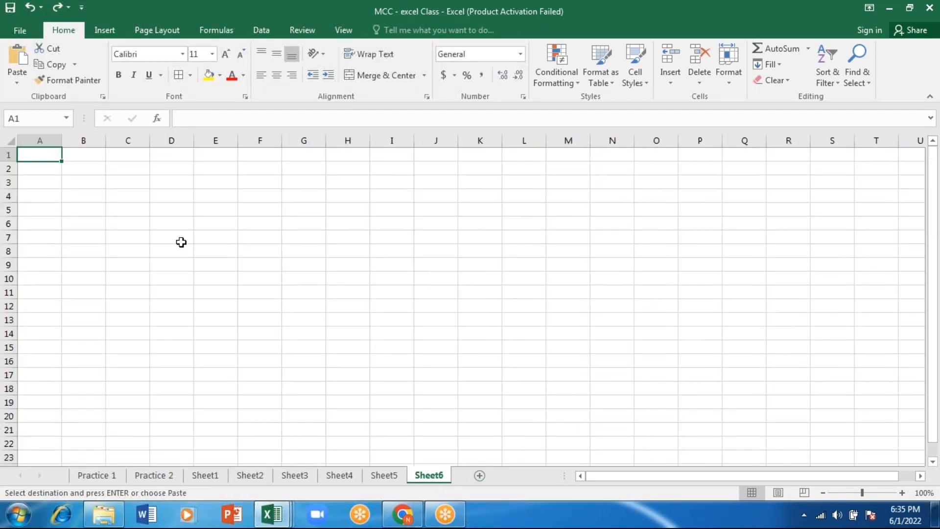
{"action": "left_click", "coordinate": [122, 169]}
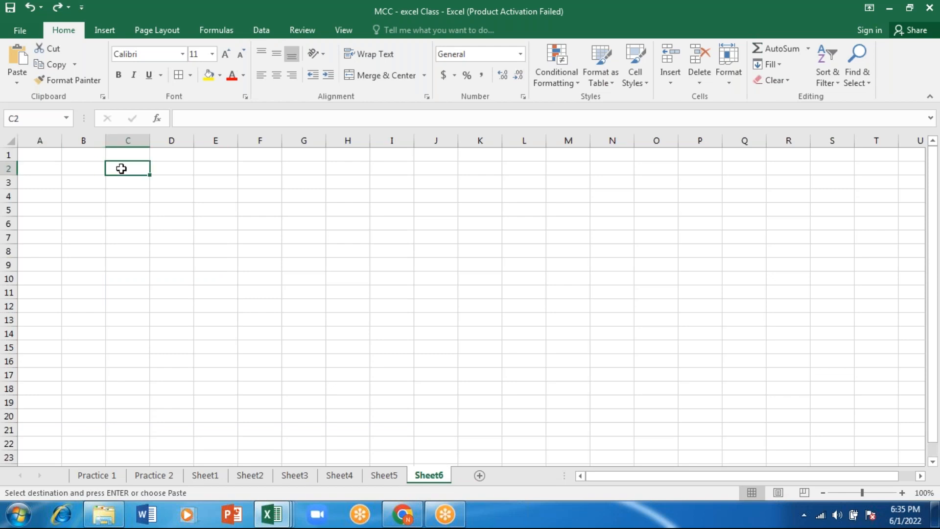
{"action": "key", "text": "Return"}
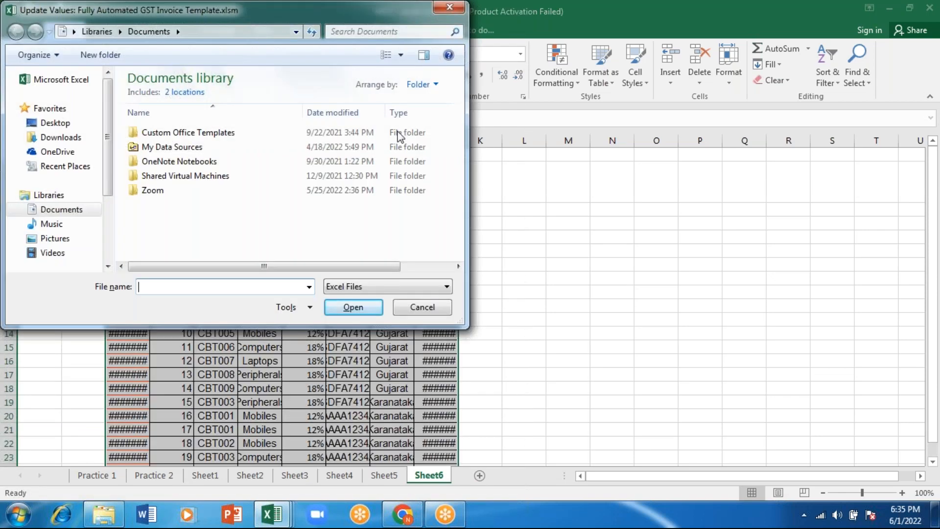
{"action": "left_click", "coordinate": [422, 308]}
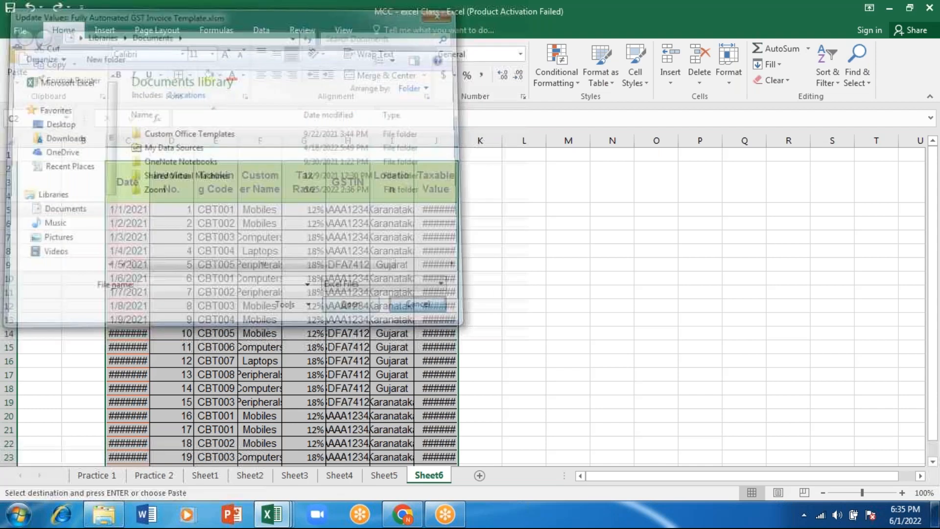
Widen the table columns from Invoice No. to Taxable Value so their headers fit on one line
{"action": "left_click_drag", "start_coordinate": [192, 136], "coordinate": [390, 142]}
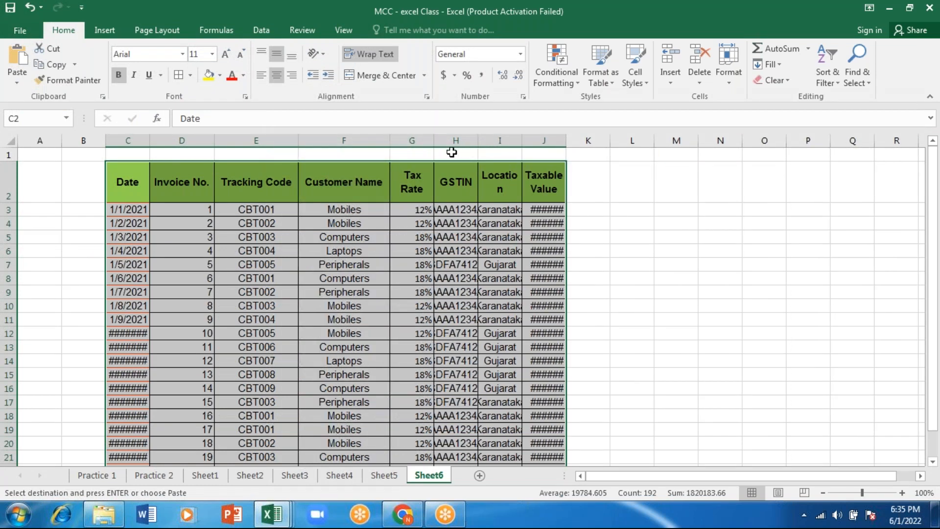
{"action": "left_click_drag", "start_coordinate": [433, 141], "coordinate": [581, 141]}
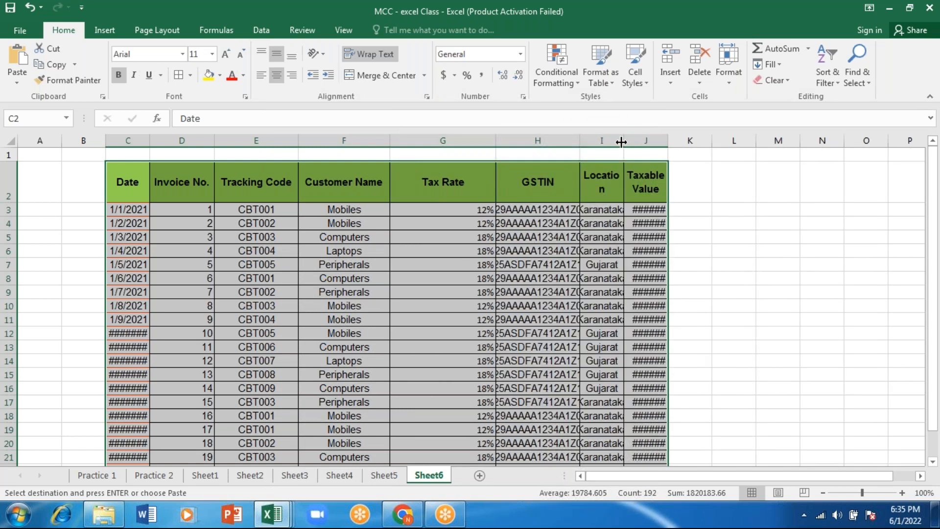
{"action": "left_click_drag", "start_coordinate": [624, 141], "coordinate": [681, 141]}
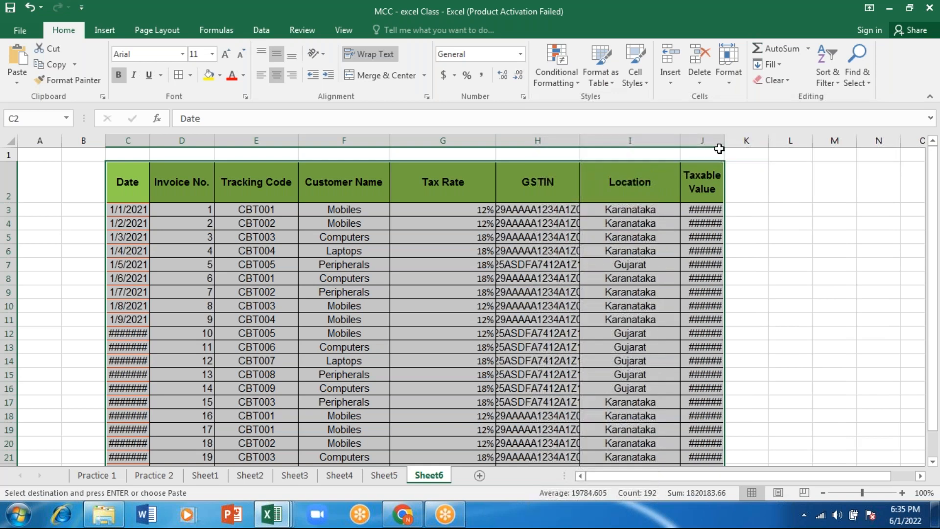
{"action": "left_click_drag", "start_coordinate": [725, 143], "coordinate": [773, 141]}
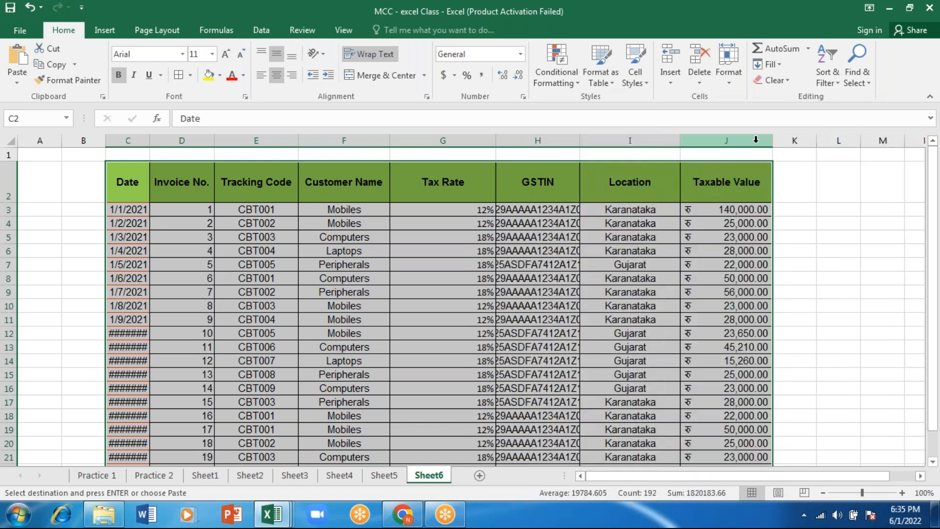
Delete the Location and GSTIN columns from the invoice table
{"action": "left_click", "coordinate": [629, 141]}
{"action": "right_click", "coordinate": [627, 142]}
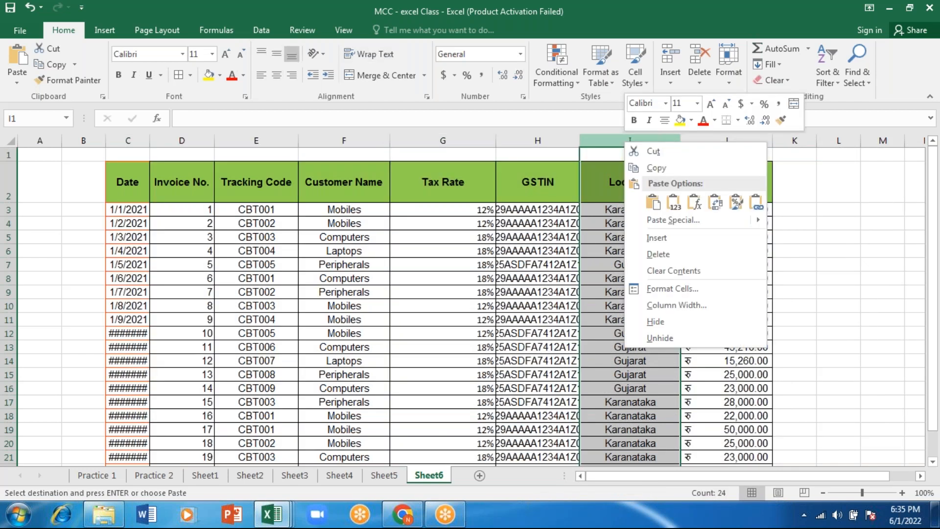
{"action": "key", "text": "Escape"}
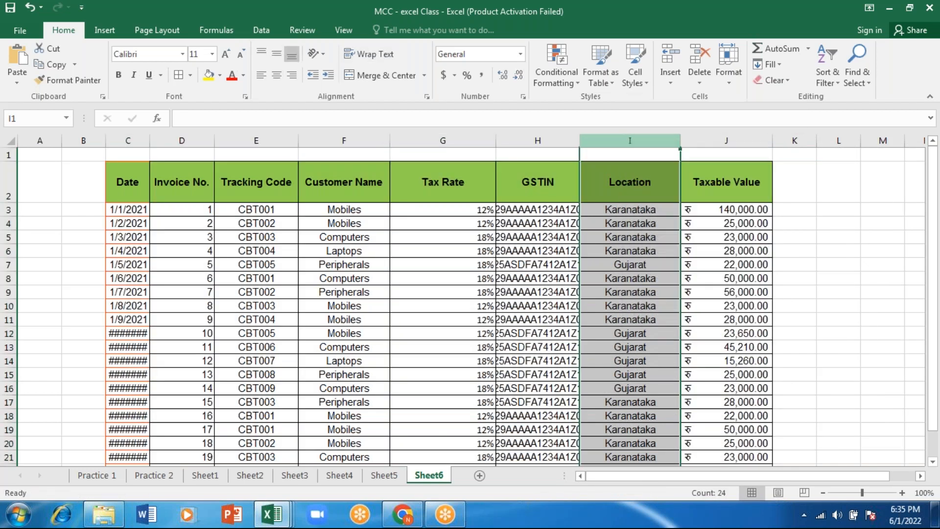
{"action": "key", "text": "ctrl+minus"}
{"action": "left_click", "coordinate": [553, 141]}
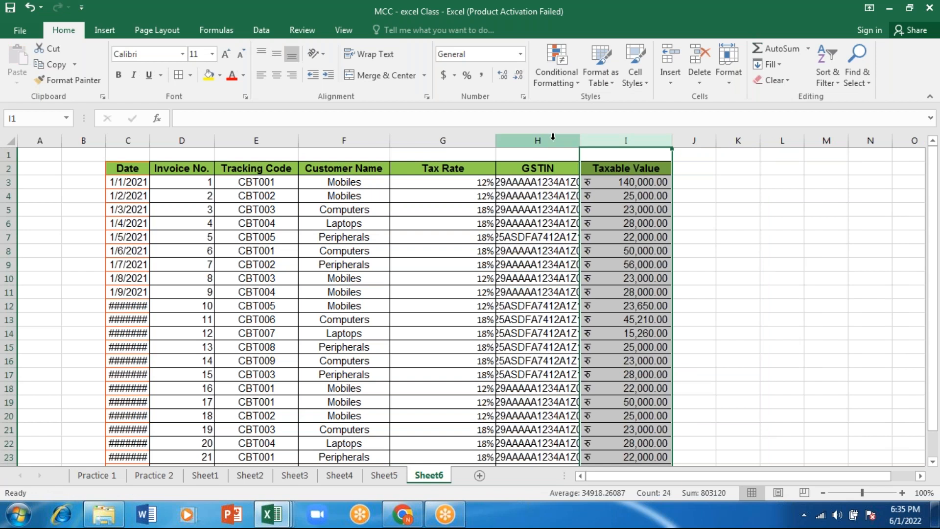
{"action": "right_click", "coordinate": [554, 140]}
{"action": "left_click", "coordinate": [608, 251]}
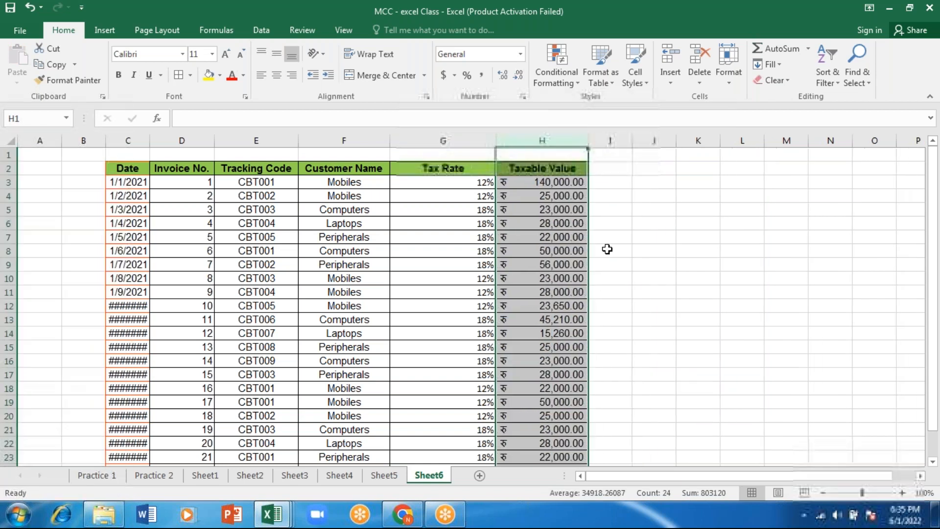
Add the header GST in I2, beside the Taxable Value header
{"action": "left_click", "coordinate": [613, 167]}
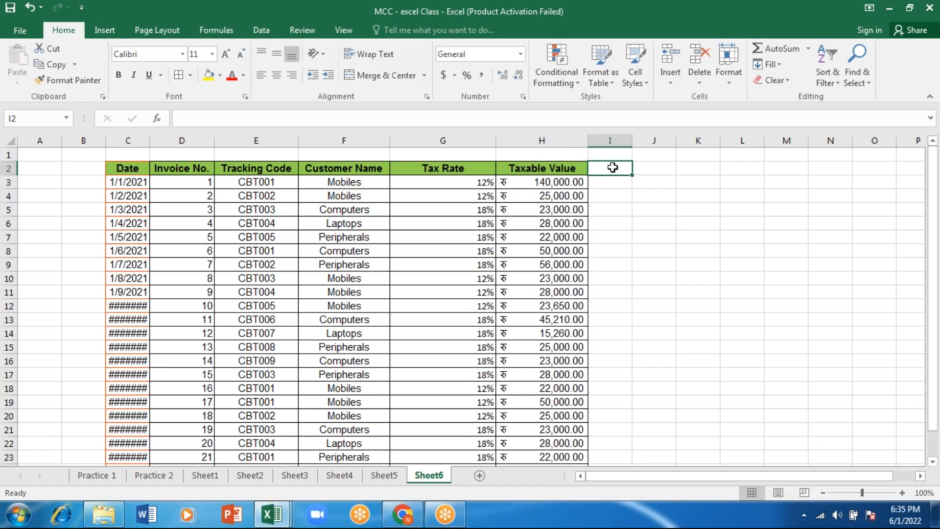
{"action": "type", "text": "GST"}
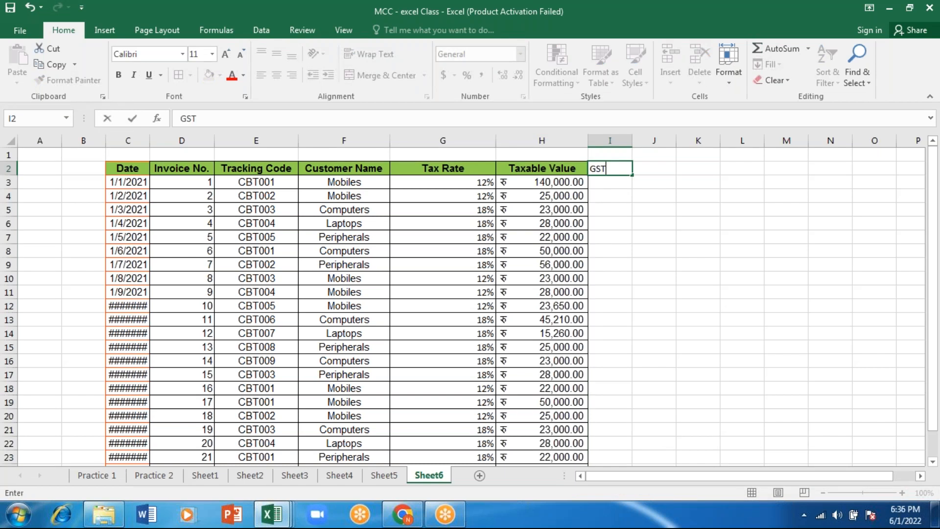
{"action": "key", "text": "Return"}
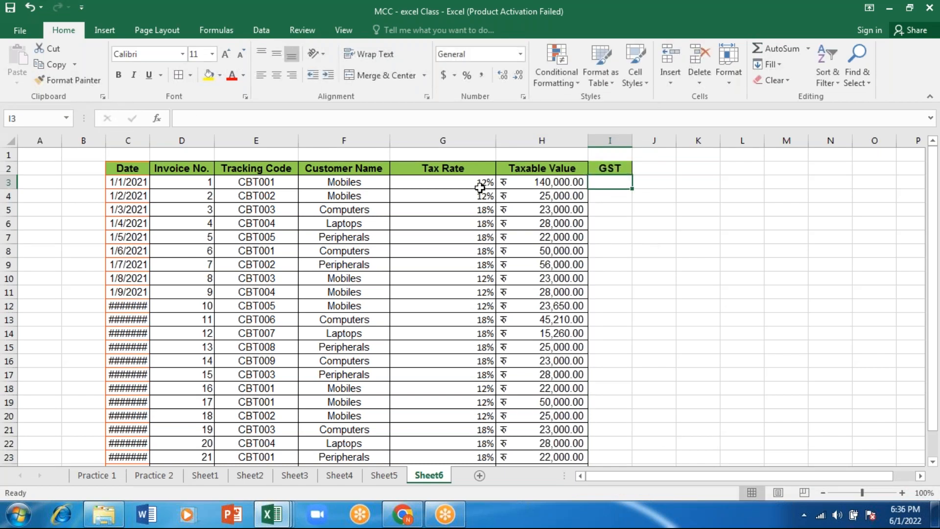
Calculate the first invoice's GST in I3 with the formula =H3*G3, multiplying taxable value by tax rate
{"action": "type", "text": "="}
{"action": "key", "text": "Left"}
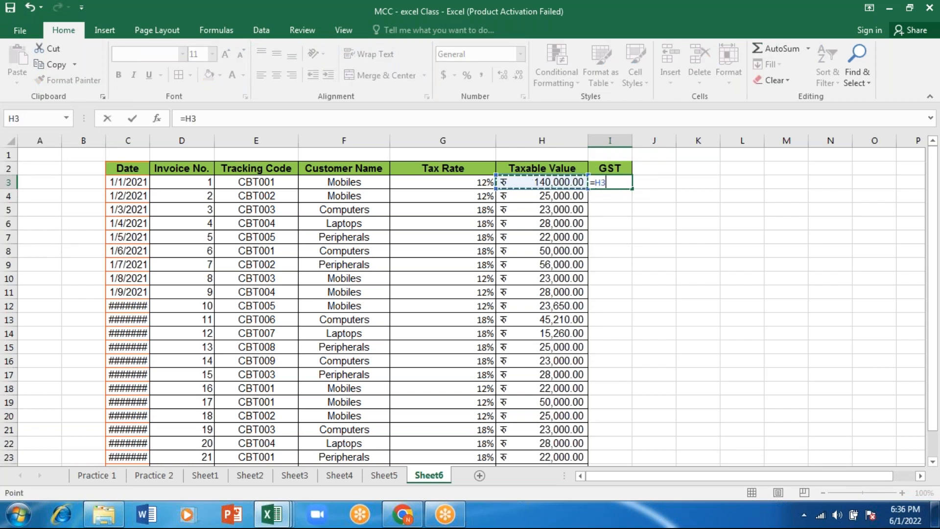
{"action": "type", "text": "*"}
{"action": "key", "text": "Left"}
{"action": "key", "text": "Left"}
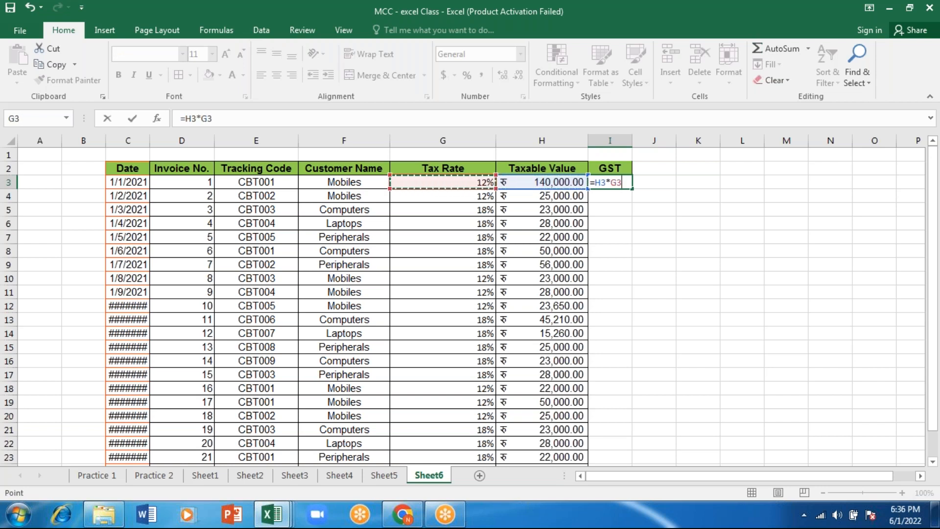
{"action": "key", "text": "Return"}
Widen the GST column, recheck the I3 formula and set that cell's number format to General
{"action": "left_click_drag", "start_coordinate": [644, 141], "coordinate": [665, 141]}
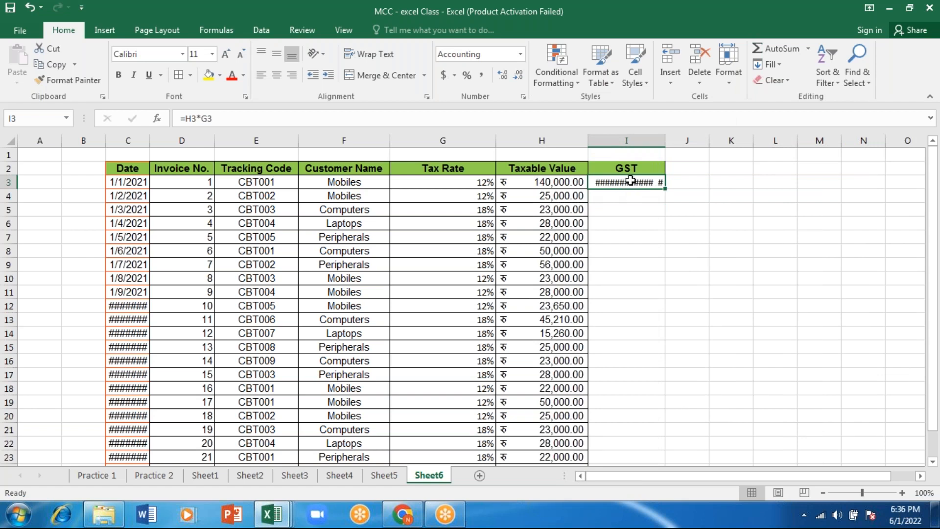
{"action": "double_click", "coordinate": [630, 180]}
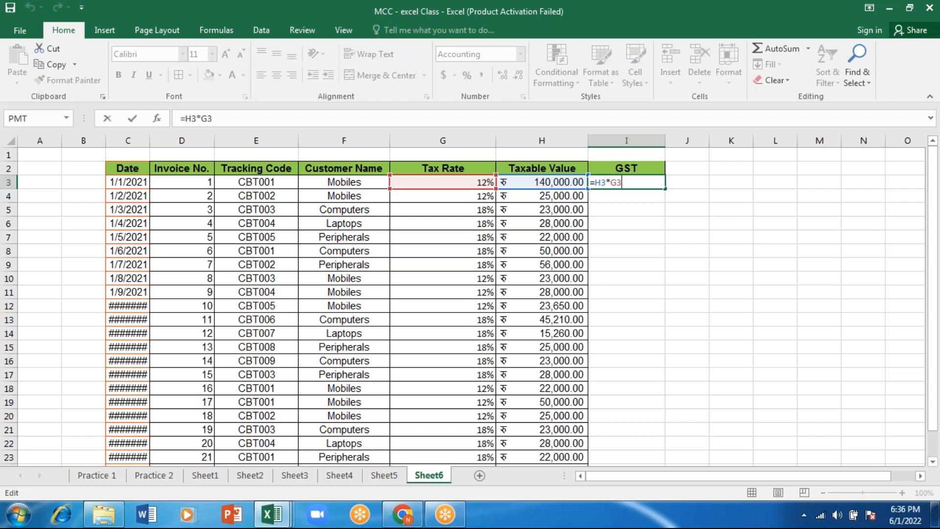
{"action": "key", "text": "Return"}
{"action": "key", "text": "Up"}
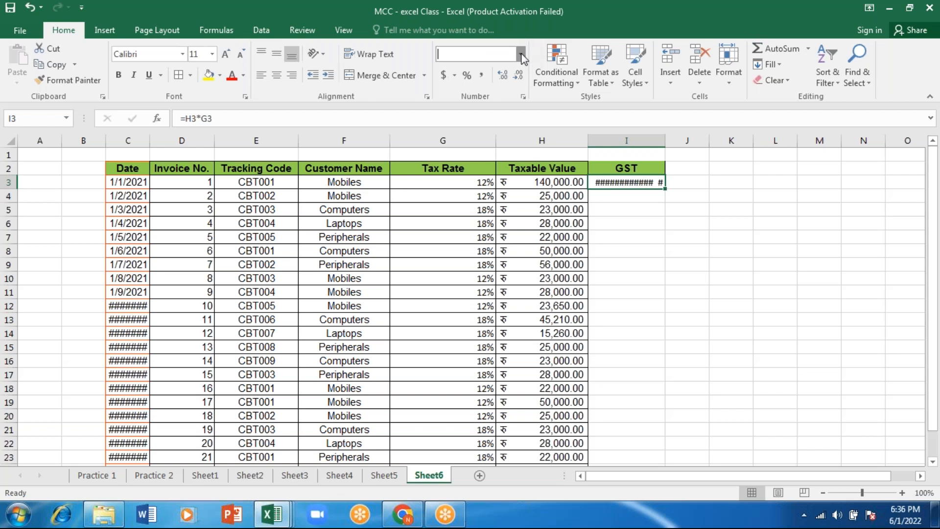
{"action": "left_click", "coordinate": [521, 54]}
{"action": "left_click", "coordinate": [489, 78]}
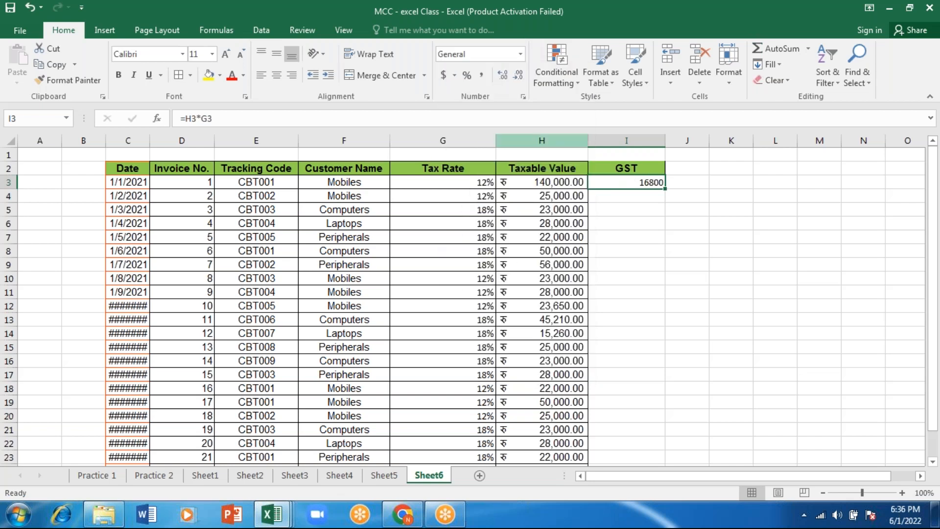
Fill the GST formula from I3 down to the table's last row and widen the Date column to show full dates
{"action": "left_click", "coordinate": [631, 194]}
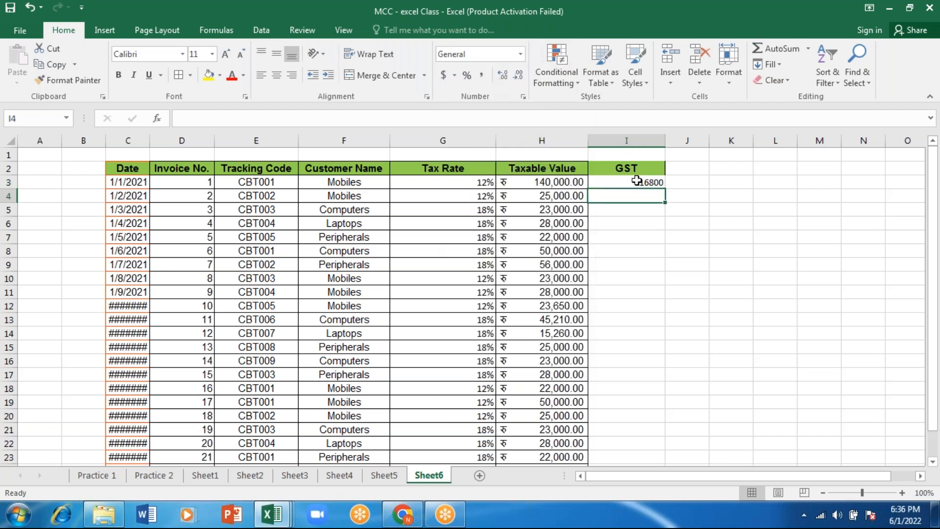
{"action": "left_click", "coordinate": [636, 180]}
{"action": "left_click_drag", "start_coordinate": [667, 188], "coordinate": [605, 270]}
{"action": "left_click_drag", "start_coordinate": [936, 294], "coordinate": [935, 142]}
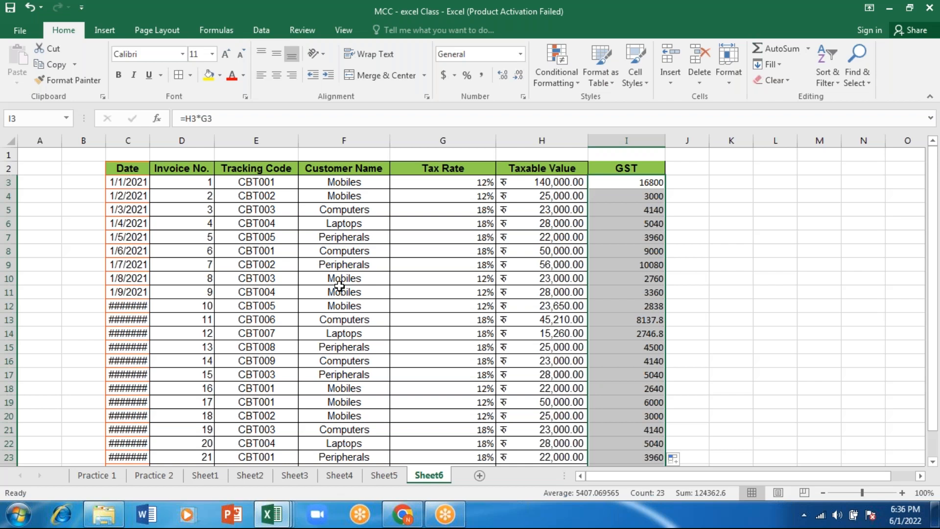
{"action": "left_click_drag", "start_coordinate": [148, 140], "coordinate": [193, 140]}
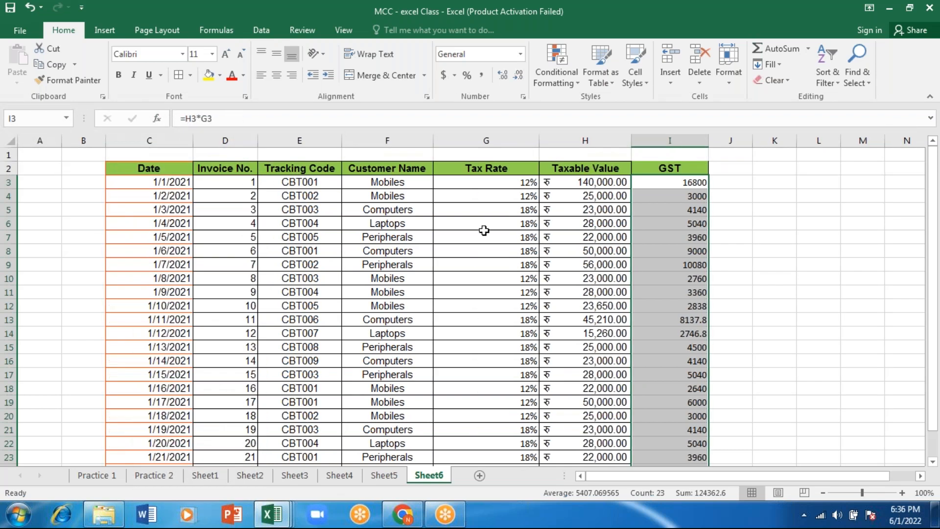
Add the header Total in J2, beside the GST header
{"action": "left_click", "coordinate": [737, 171]}
{"action": "type", "text": "bill"}
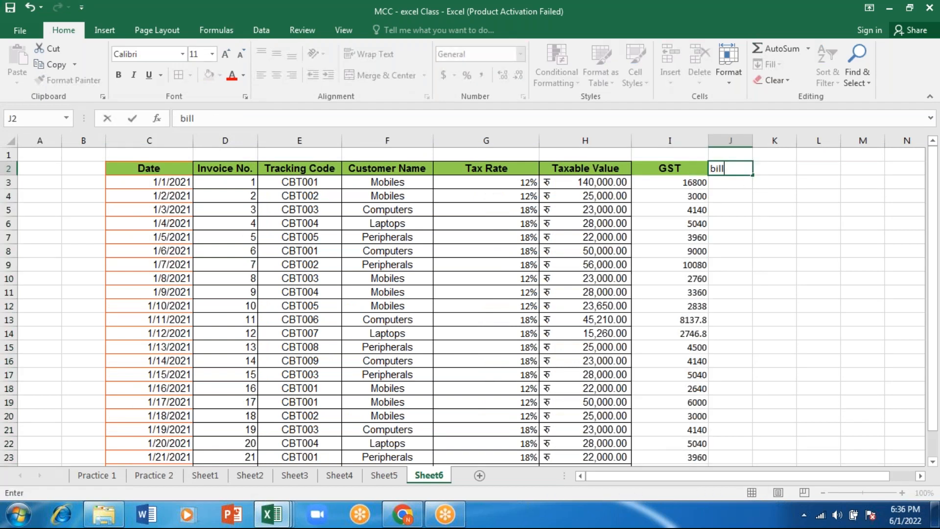
{"action": "key", "text": "BackSpace"}
{"action": "key", "text": "BackSpace"}
{"action": "type", "text": "Total"}
{"action": "key", "text": "Return"}
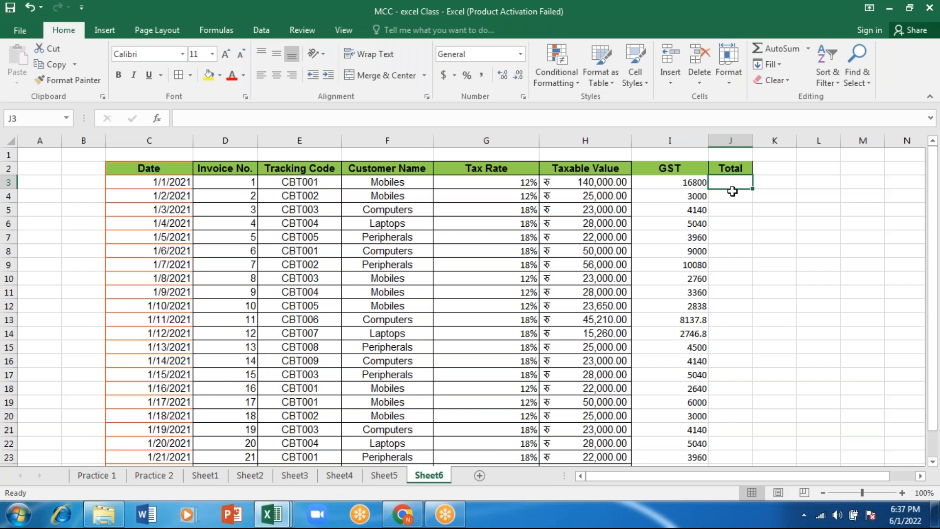
Calculate the first invoice's total in J3 with the formula =H3+I3 and widen the Total column
{"action": "type", "text": "="}
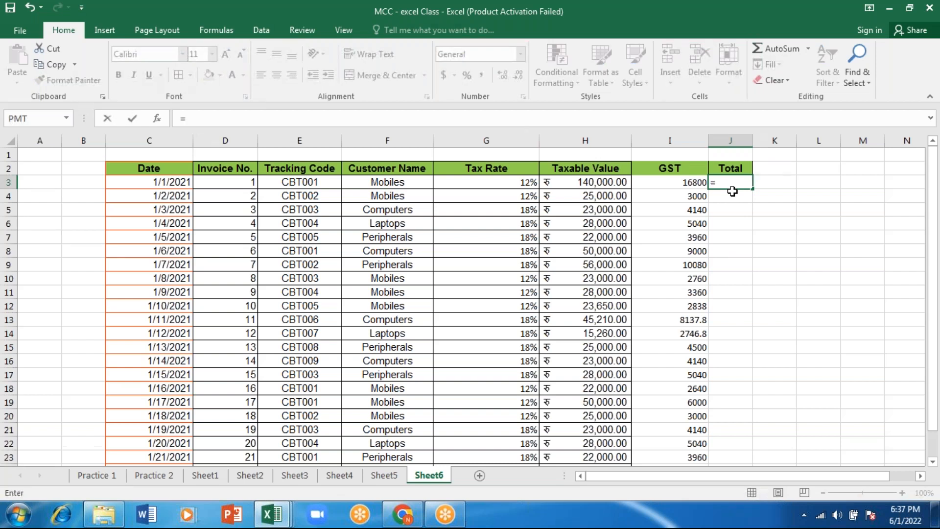
{"action": "left_click", "coordinate": [609, 181]}
{"action": "type", "text": "+"}
{"action": "left_click", "coordinate": [649, 185]}
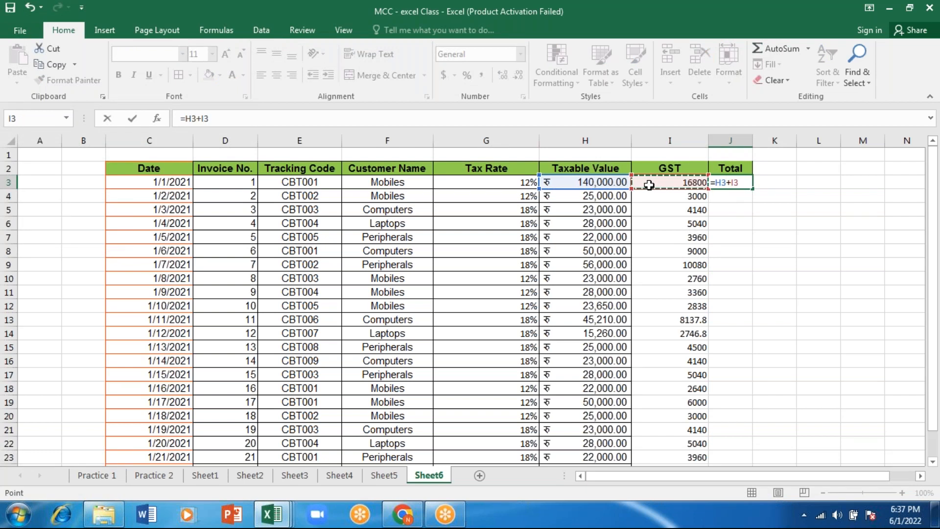
{"action": "key", "text": "Return"}
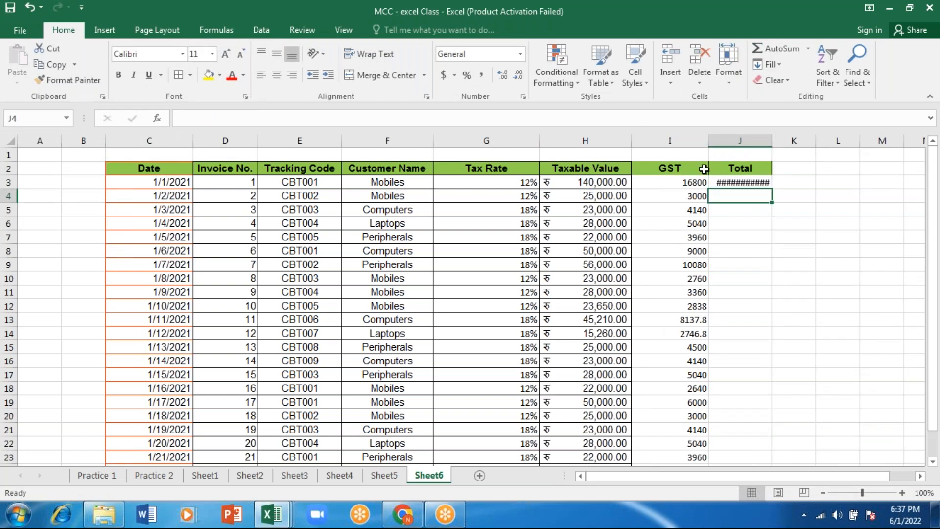
{"action": "left_click", "coordinate": [725, 182]}
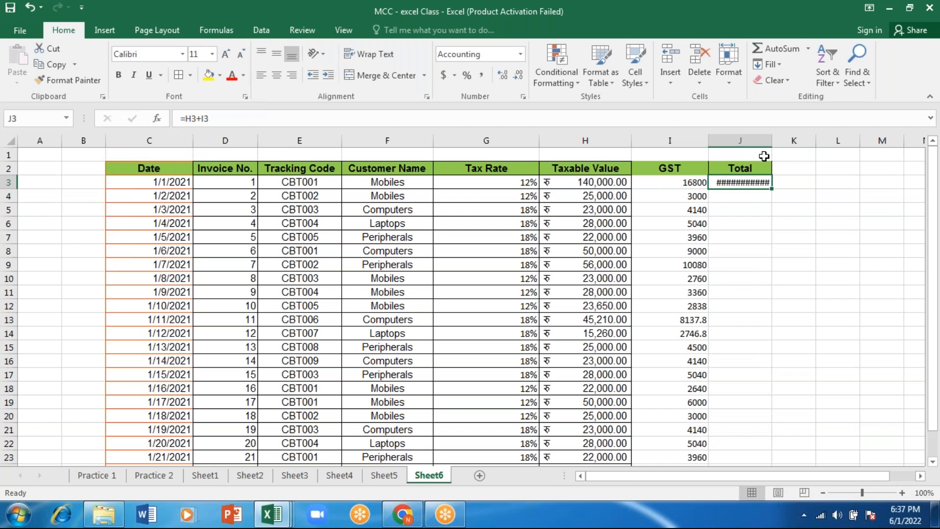
{"action": "left_click_drag", "start_coordinate": [770, 140], "coordinate": [789, 141]}
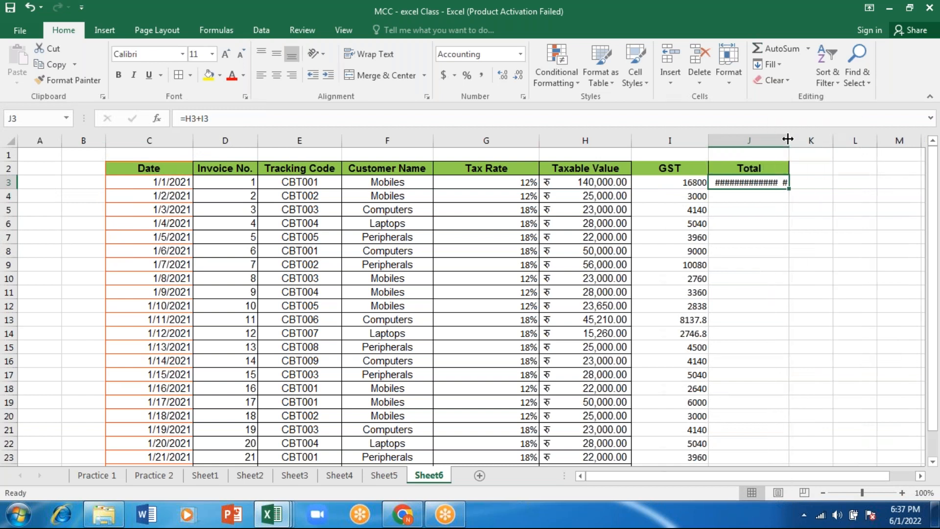
Set the number format of J3 to General and fill the Total formula down to the table's last row
{"action": "left_click", "coordinate": [521, 55]}
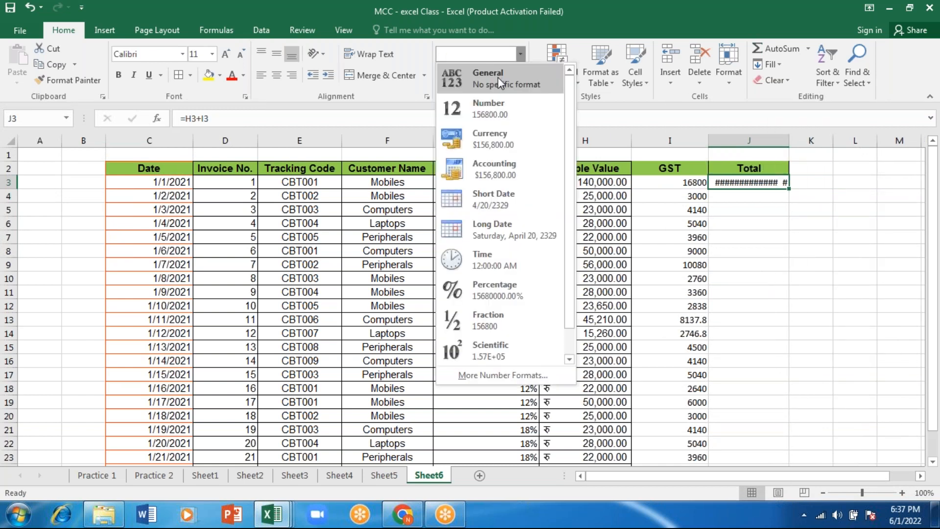
{"action": "left_click", "coordinate": [500, 84]}
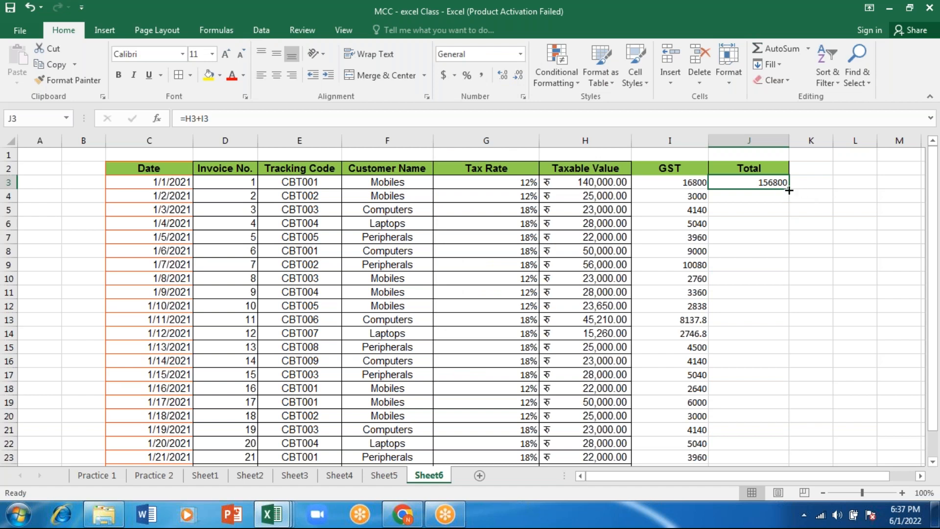
{"action": "left_click_drag", "start_coordinate": [801, 326], "coordinate": [757, 456]}
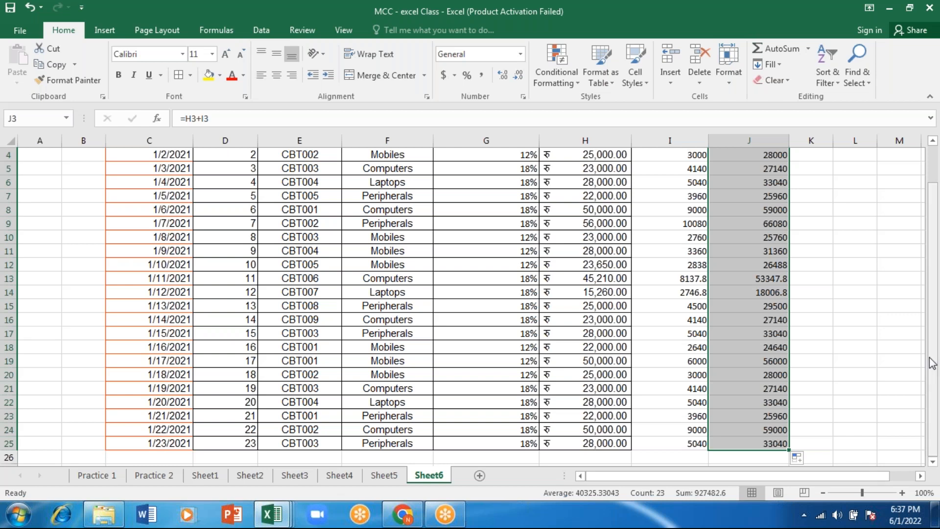
{"action": "left_click_drag", "start_coordinate": [932, 363], "coordinate": [931, 338]}
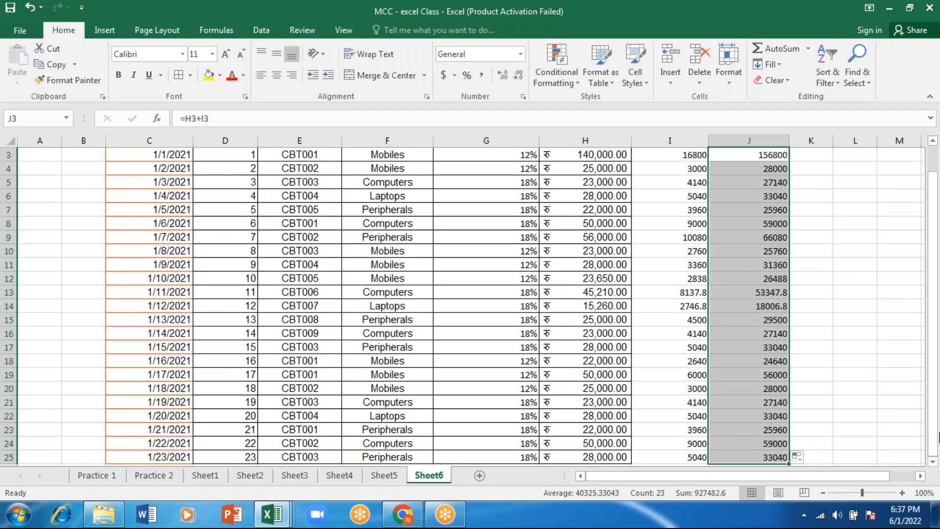
Enter the tracking code CBT004 in the empty cell D28 below the table
{"action": "left_click", "coordinate": [890, 403]}
{"action": "key", "text": "Down"}
{"action": "key", "text": "Down"}
{"action": "key", "text": "Down"}
{"action": "key", "text": "Down"}
{"action": "key", "text": "Down"}
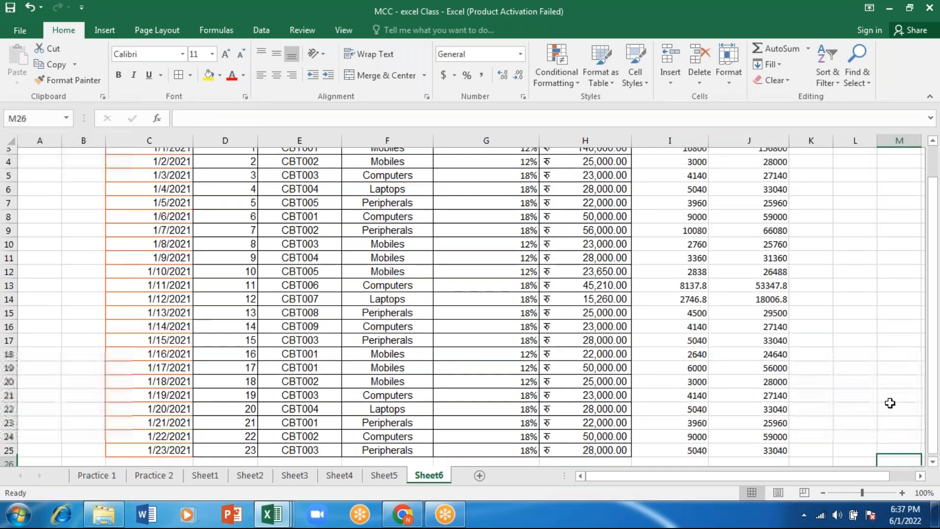
{"action": "scroll", "coordinate": [304, 325], "scroll_direction": "down", "scroll_amount": 3}
{"action": "left_click", "coordinate": [273, 361]}
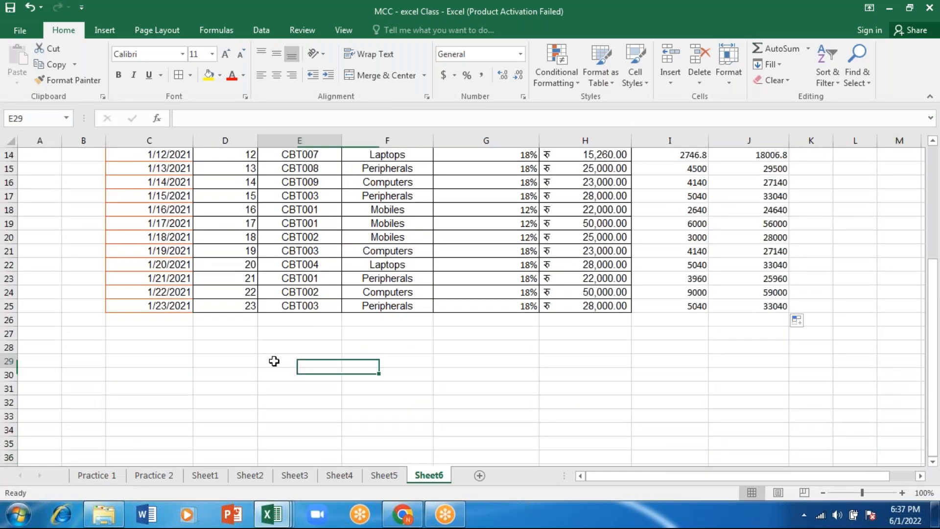
{"action": "left_click", "coordinate": [212, 348]}
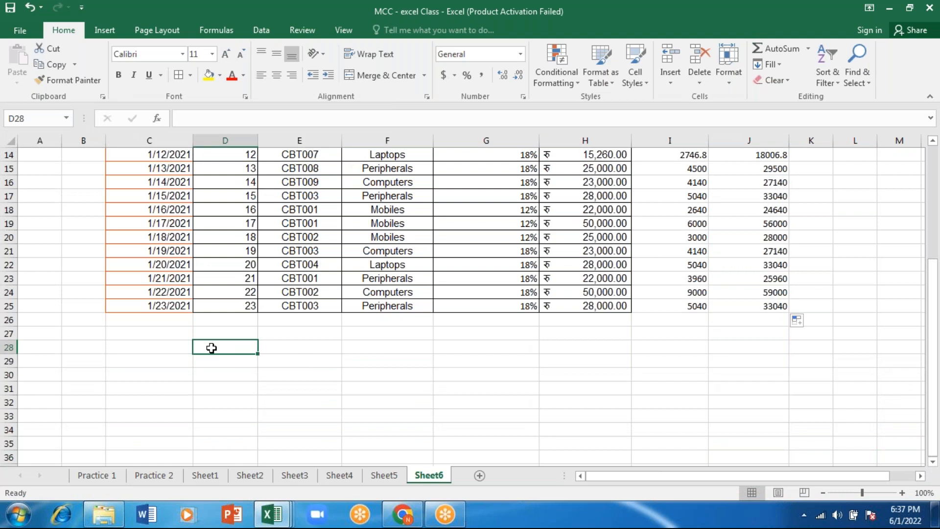
{"action": "type", "text": "CBT"}
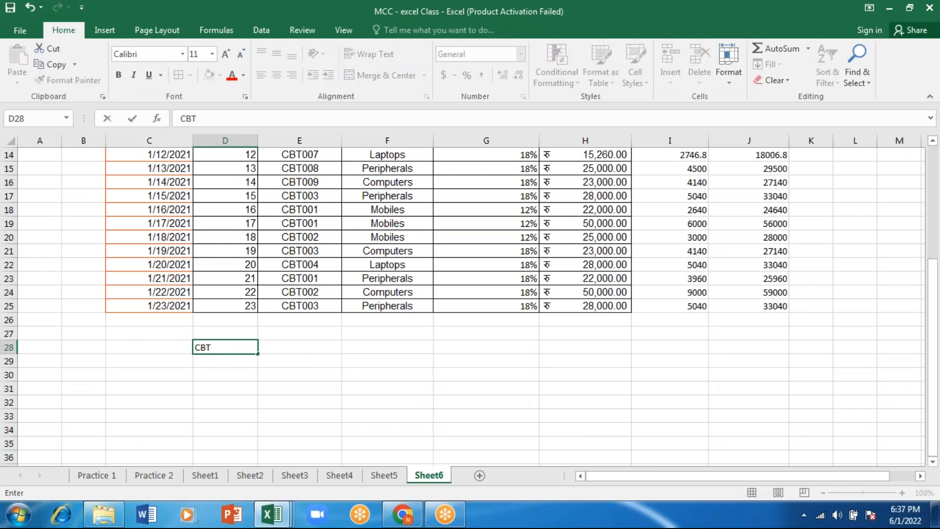
{"action": "type", "text": "004"}
{"action": "key", "text": "Tab"}
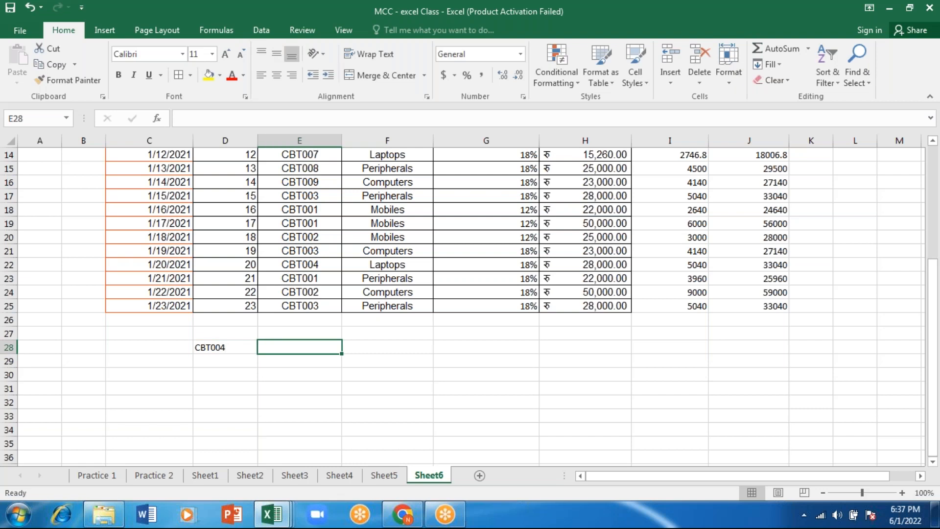
{"action": "left_click", "coordinate": [211, 347]}
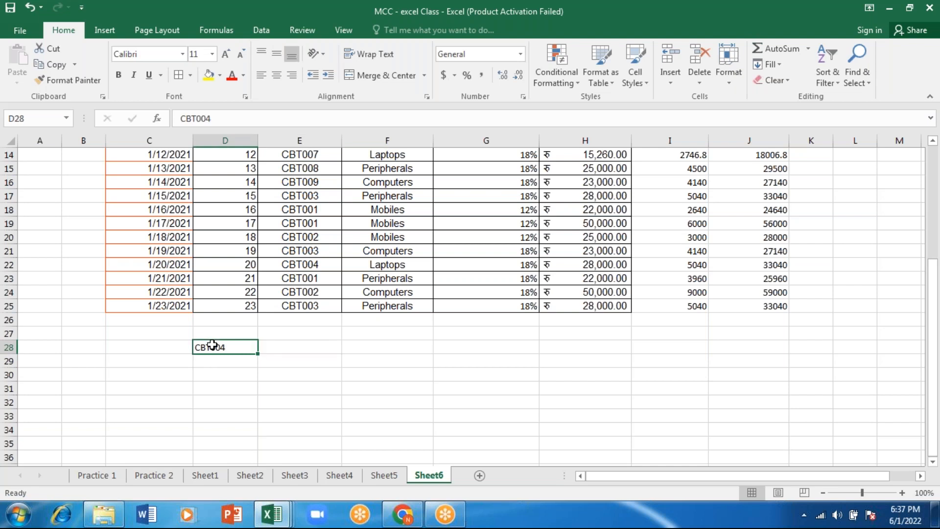
Replace the first entry of the Customer Name column, in F3, with Product A
{"action": "left_click_drag", "start_coordinate": [934, 356], "coordinate": [926, 236]}
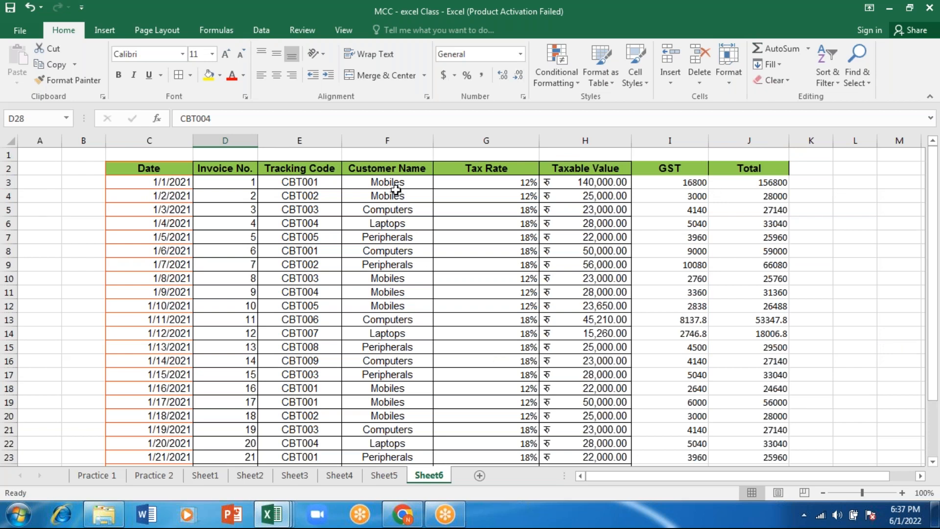
{"action": "left_click", "coordinate": [396, 184]}
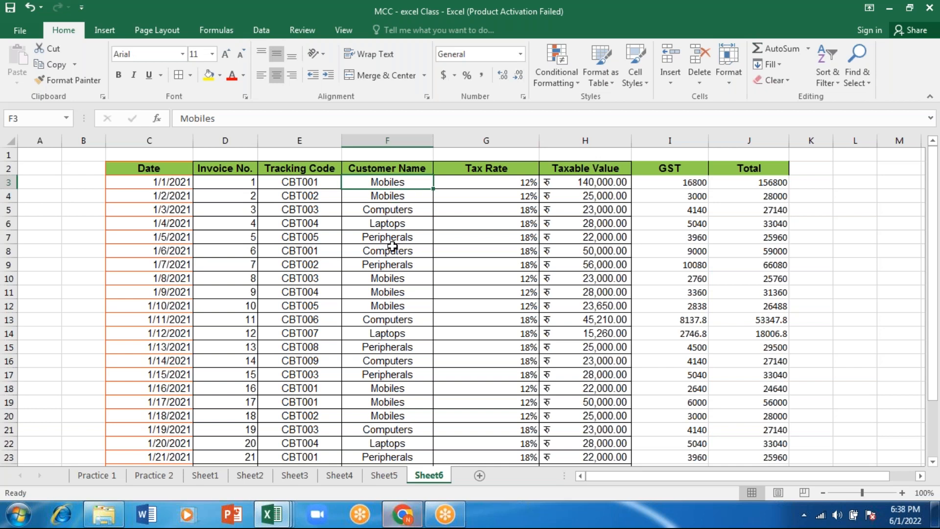
{"action": "type", "text": "a"}
{"action": "key", "text": "BackSpace"}
{"action": "type", "text": "Product A"}
{"action": "key", "text": "Return"}
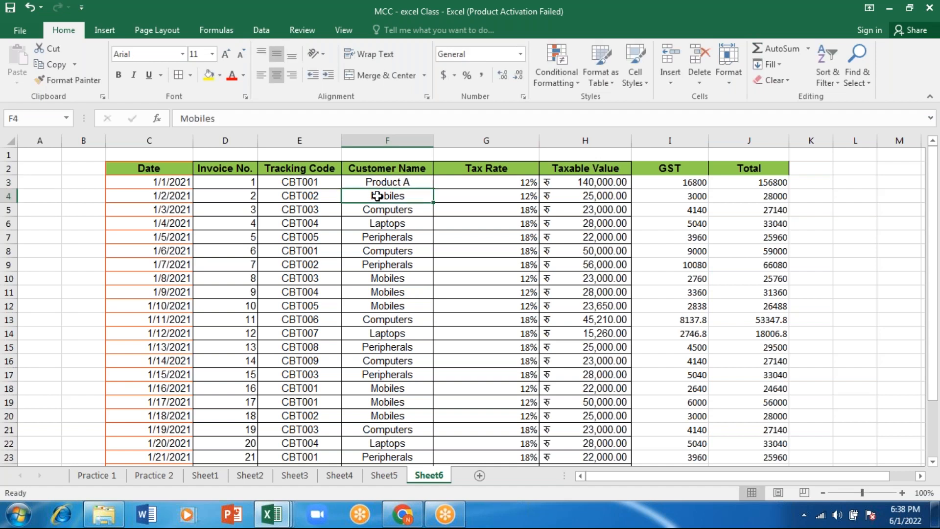
Replace the second Customer Name entry, in F4, with Product B
{"action": "type", "text": "Prod"}
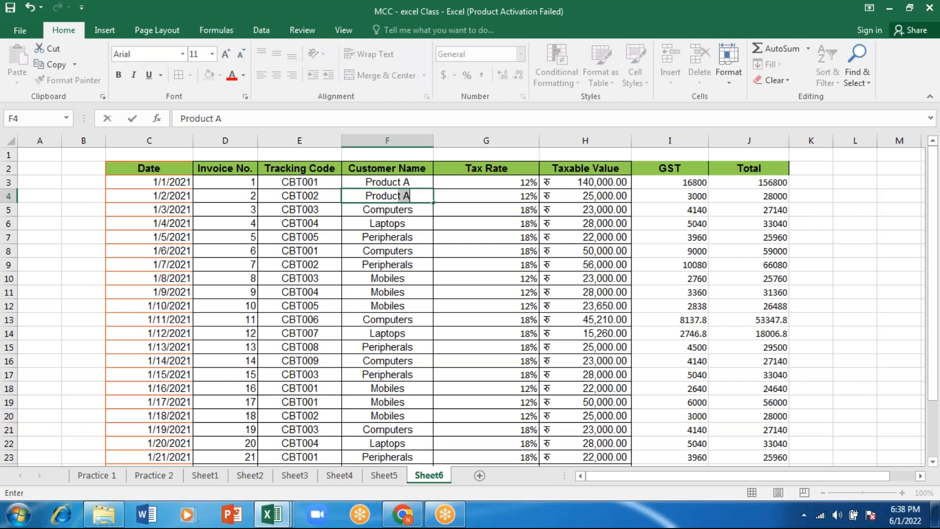
{"action": "type", "text": "uct"}
{"action": "key", "text": "BackSpace"}
{"action": "type", "text": "B"}
{"action": "left_click_drag", "start_coordinate": [388, 185], "coordinate": [392, 196]}
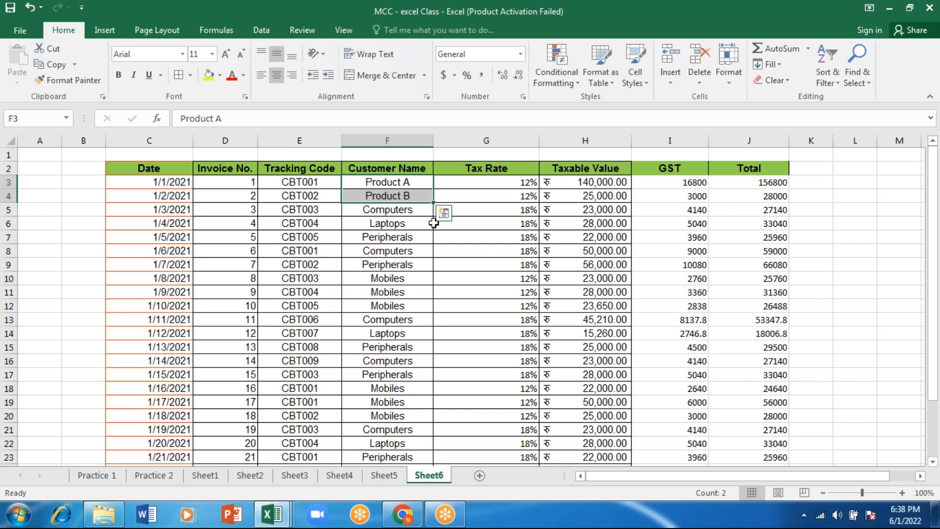
{"action": "mouse_move", "coordinate": [434, 202]}
{"action": "left_mouse_down"}
{"action": "mouse_move", "coordinate": [434, 221]}
{"action": "mouse_move", "coordinate": [433, 205]}
{"action": "left_mouse_up"}
{"action": "double_click", "coordinate": [419, 196]}
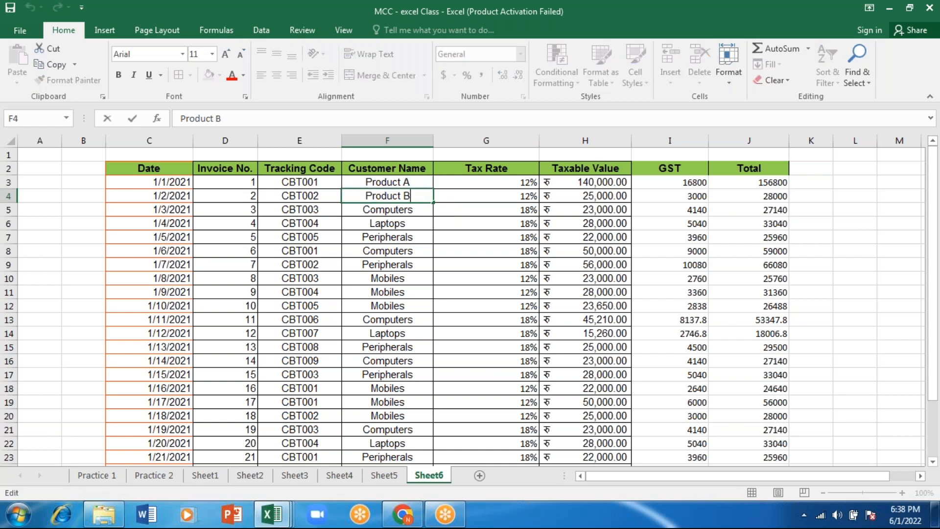
{"action": "key", "text": "BackSpace"}
{"action": "type", "text": "B"}
{"action": "key", "text": "Return"}
{"action": "key", "text": "Up"}
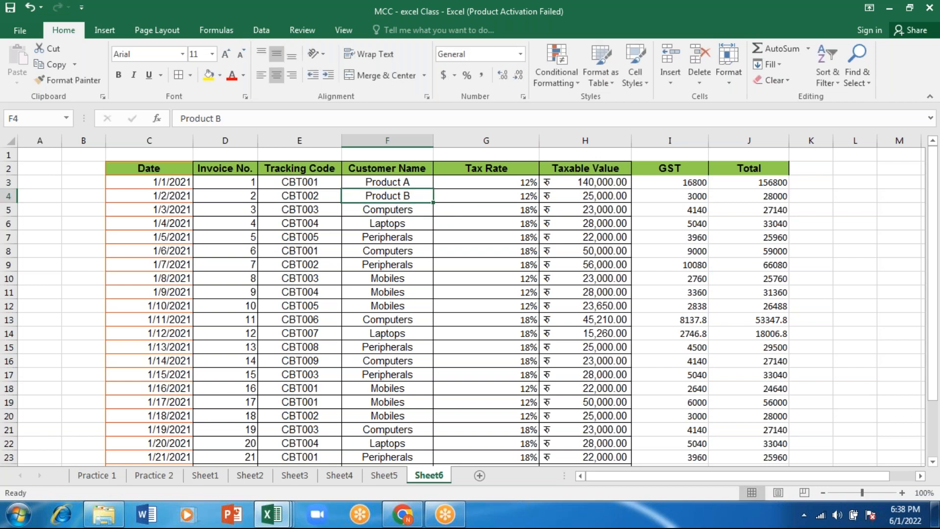
Clear the Customer Name entry in F5 and copy Product B from F4 into that cell
{"action": "key", "text": "ctrl+c"}
{"action": "key", "text": "Down"}
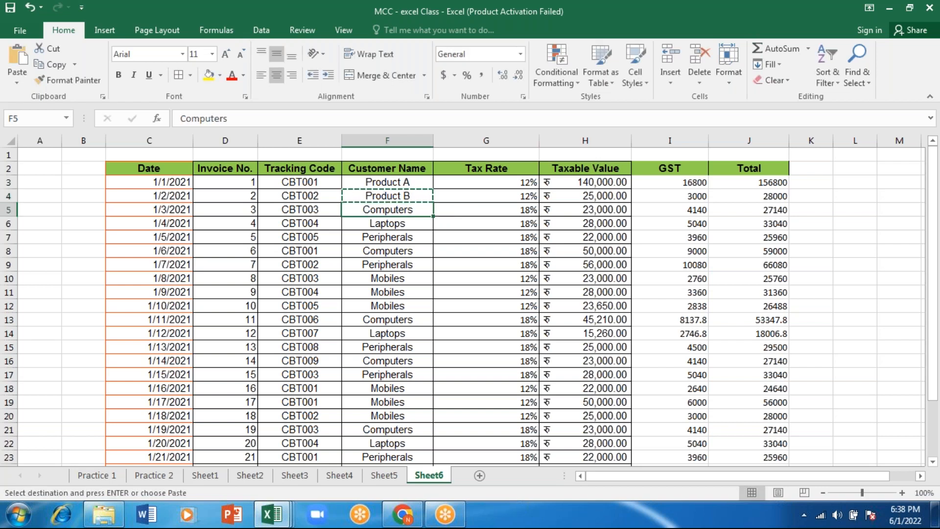
{"action": "key", "text": "F2"}
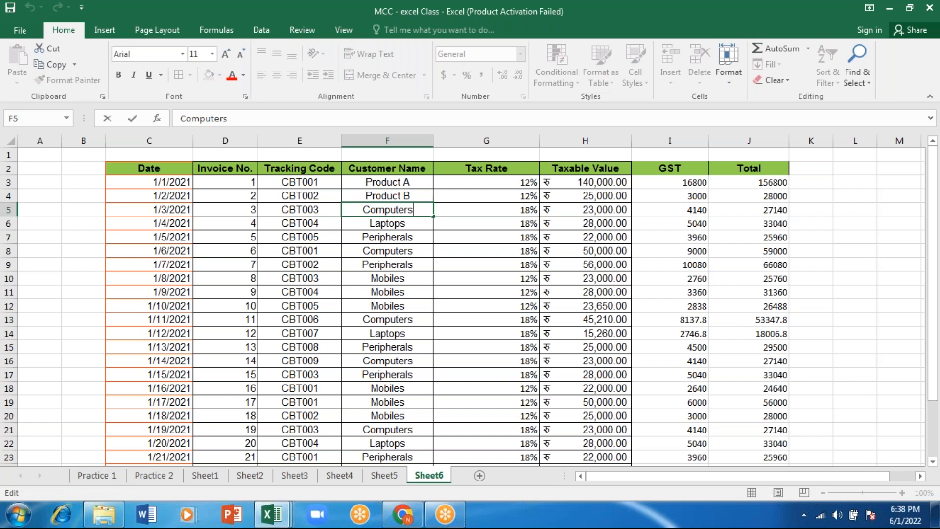
{"action": "key", "text": "BackSpace"}
{"action": "key", "text": "BackSpace"}
{"action": "key", "text": "BackSpace"}
{"action": "key", "text": "BackSpace"}
{"action": "key", "text": "BackSpace"}
{"action": "key", "text": "BackSpace"}
{"action": "key", "text": "BackSpace"}
{"action": "key", "text": "BackSpace"}
{"action": "key", "text": "BackSpace"}
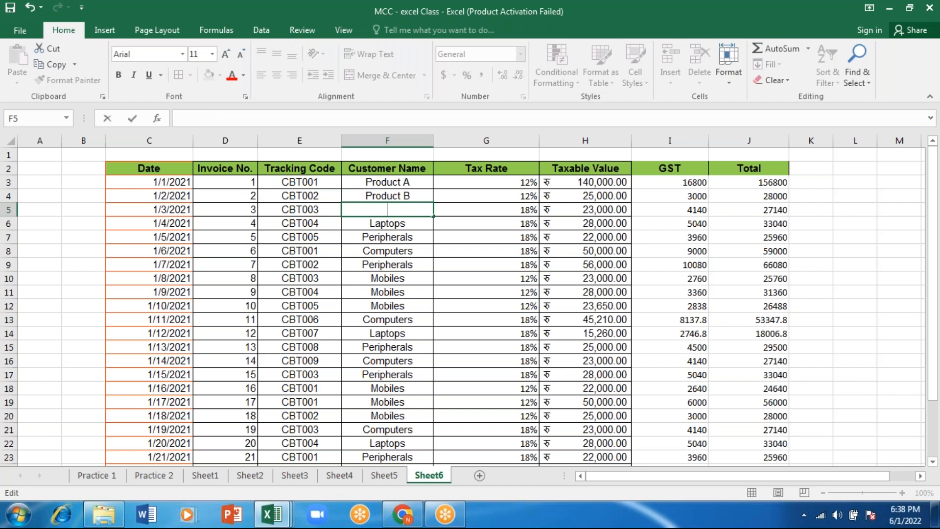
{"action": "key", "text": "Return"}
{"action": "key", "text": "Up"}
{"action": "key", "text": "Up"}
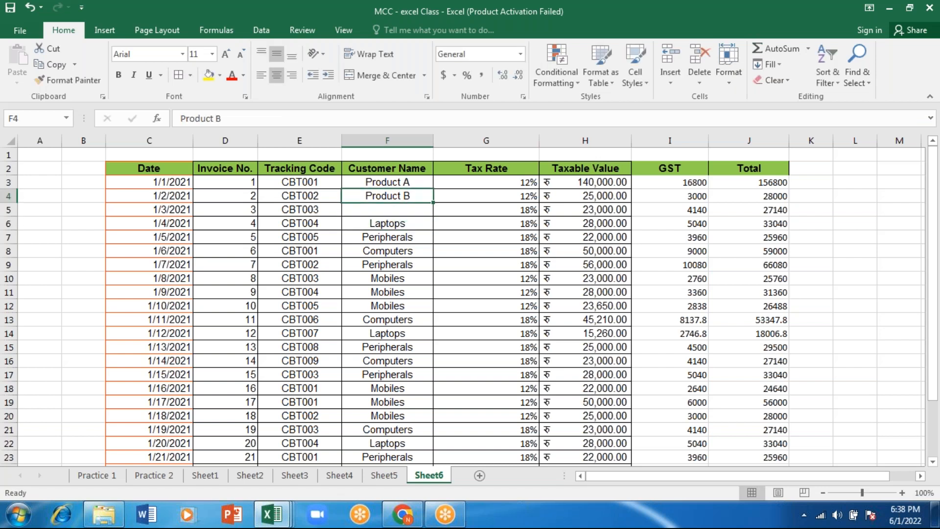
{"action": "key", "text": "ctrl+c"}
{"action": "key", "text": "shift+Down"}
{"action": "key", "text": "ctrl+v"}
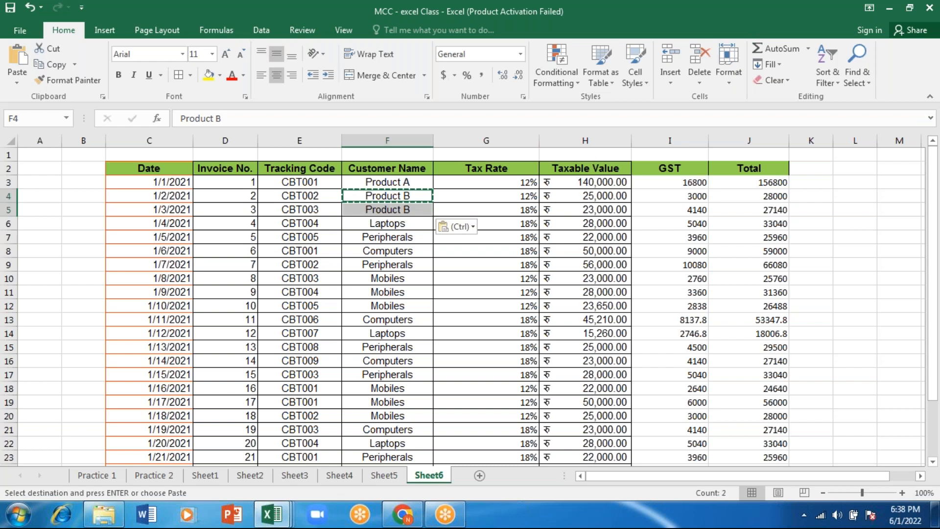
Edit the copied Customer Name entry in F5 to read Product c
{"action": "double_click", "coordinate": [417, 210]}
{"action": "key", "text": "BackSpace"}
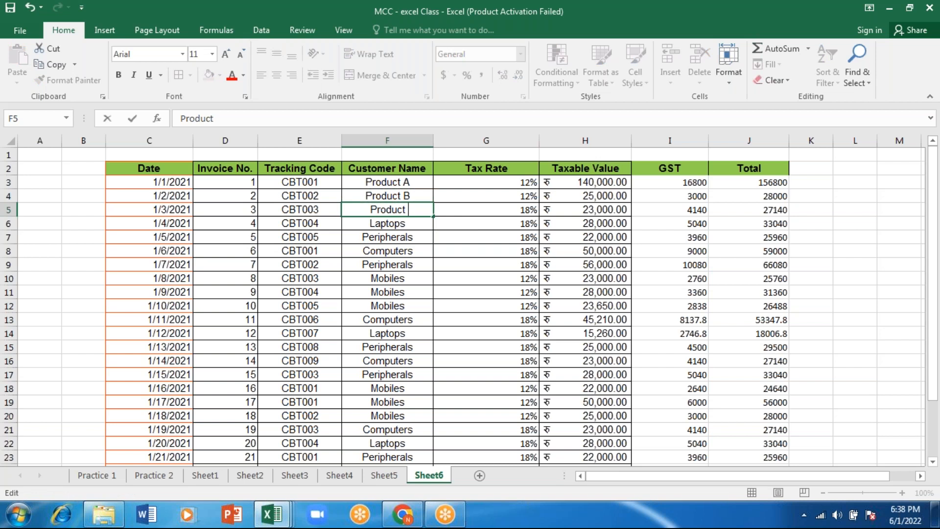
{"action": "type", "text": "c"}
{"action": "key", "text": "Return"}
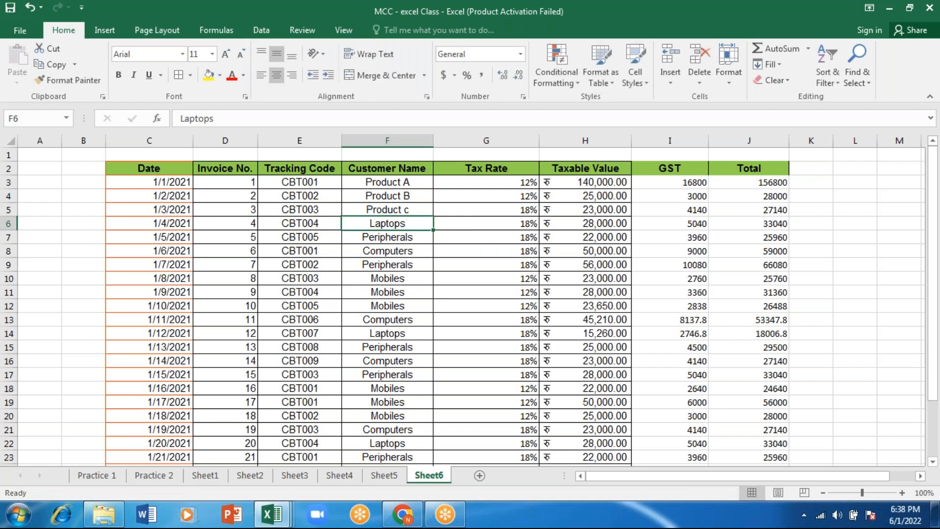
{"action": "left_click", "coordinate": [413, 210]}
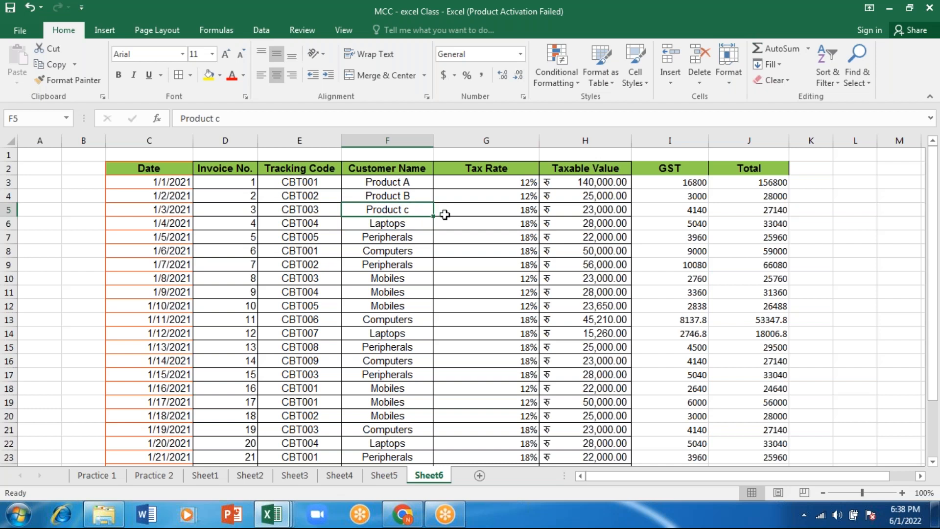
Enter D, E, F, G, G, I, J and K down the Customer Name column from F6 to F13
{"action": "left_click", "coordinate": [408, 221]}
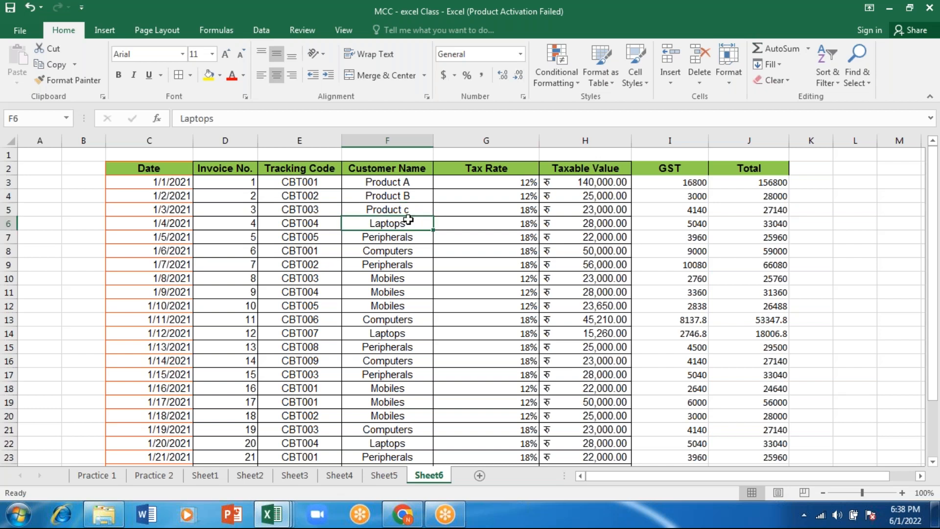
{"action": "type", "text": "D"}
{"action": "key", "text": "Return"}
{"action": "type", "text": "E"}
{"action": "key", "text": "Return"}
{"action": "type", "text": "F"}
{"action": "key", "text": "Return"}
{"action": "type", "text": "G"}
{"action": "key", "text": "Return"}
{"action": "type", "text": "G"}
{"action": "key", "text": "Return"}
{"action": "type", "text": "H"}
{"action": "key", "text": "BackSpace"}
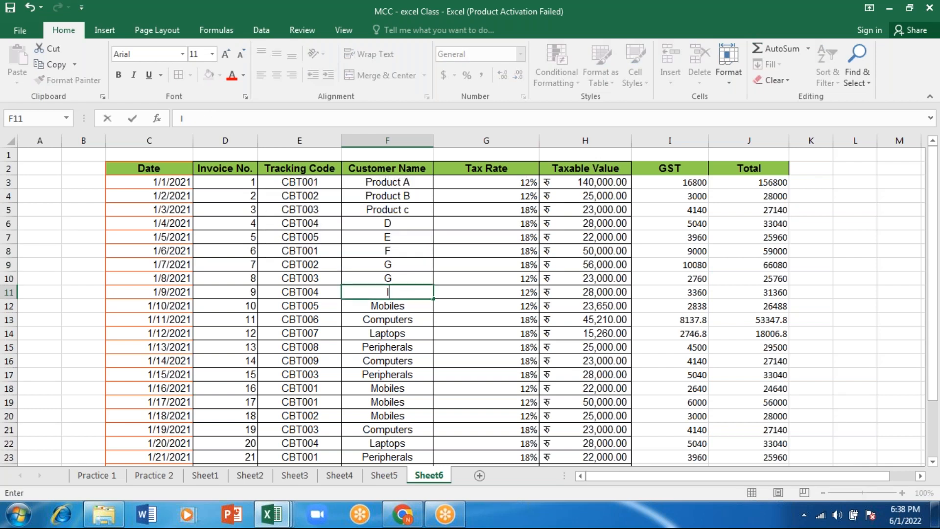
{"action": "key", "text": "Return"}
{"action": "type", "text": "J"}
{"action": "key", "text": "Return"}
{"action": "type", "text": "K"}
{"action": "key", "text": "Return"}
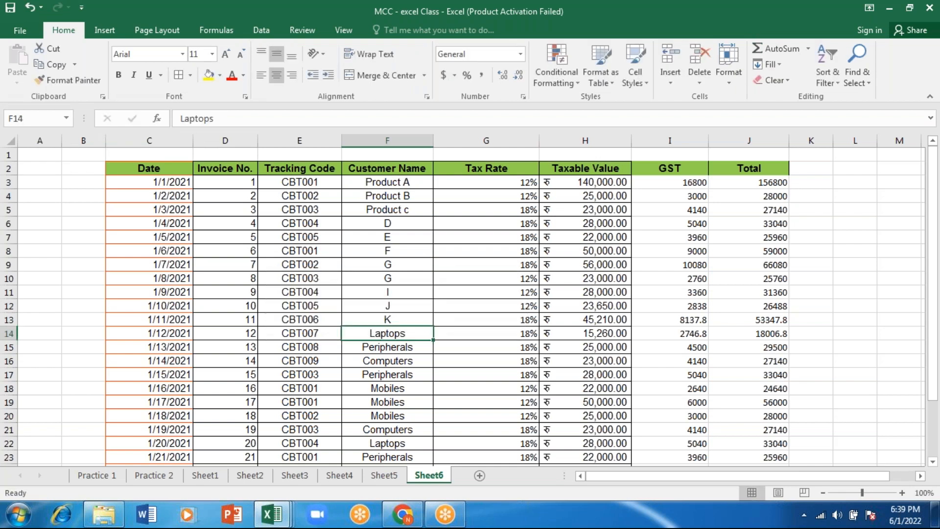
{"action": "key", "text": "Return"}
Select the three entries Product A, Product B and Product c in F3:F5
{"action": "left_click_drag", "start_coordinate": [396, 293], "coordinate": [430, 332]}
{"action": "left_click", "coordinate": [429, 333]}
{"action": "left_click", "coordinate": [402, 186]}
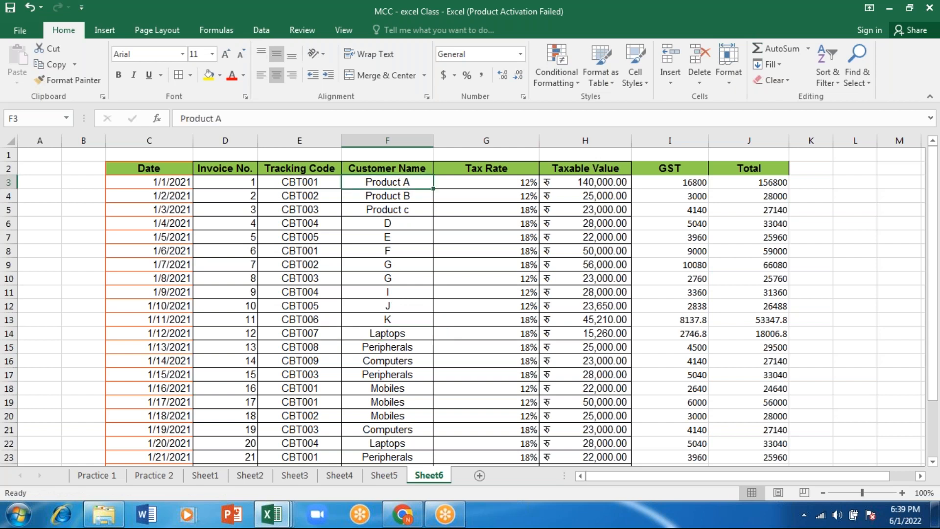
{"action": "left_click_drag", "start_coordinate": [402, 186], "coordinate": [396, 211]}
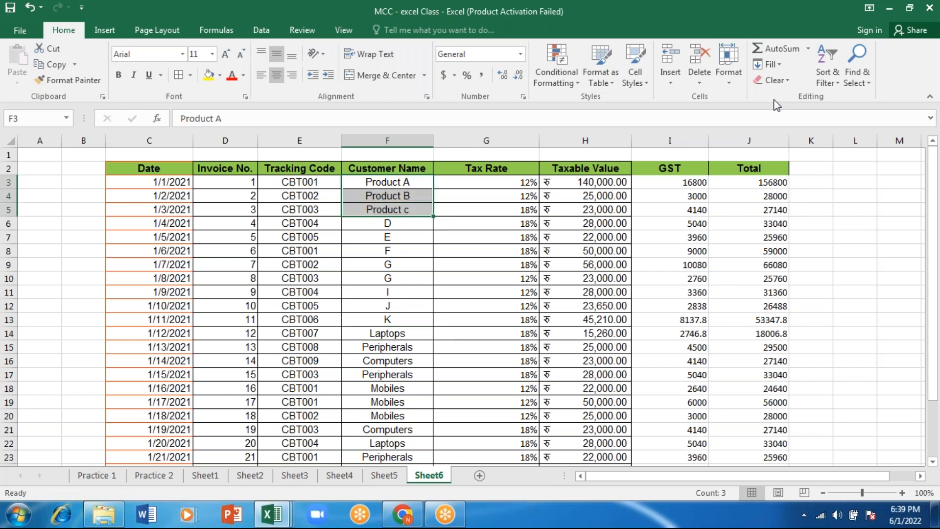
Try the Fill Down command on the selected product entries in F3:F5 and undo it
{"action": "left_click", "coordinate": [731, 83]}
{"action": "mouse_move", "coordinate": [771, 208]}
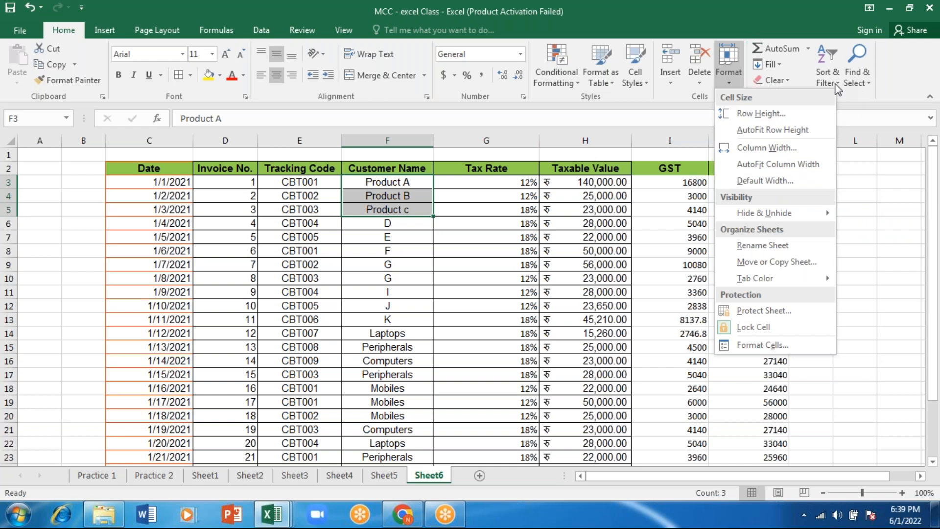
{"action": "left_click", "coordinate": [819, 80]}
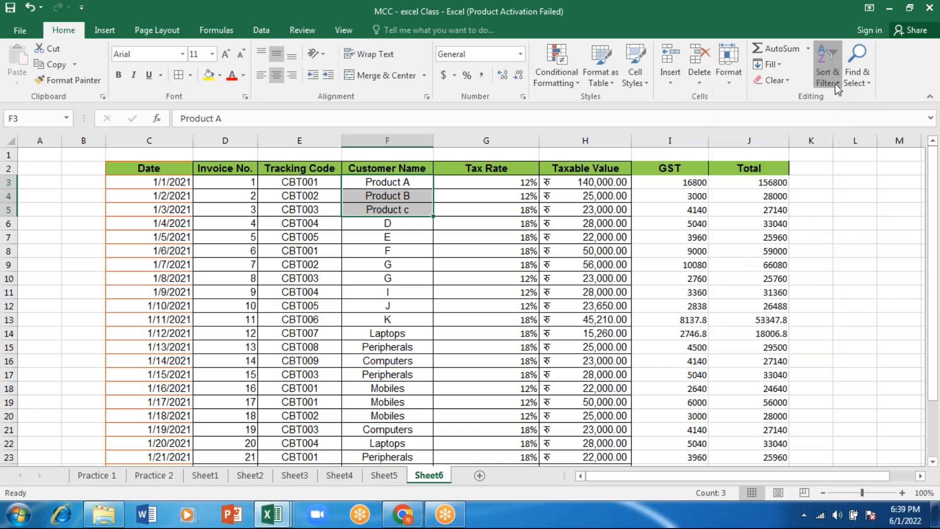
{"action": "left_click", "coordinate": [779, 63]}
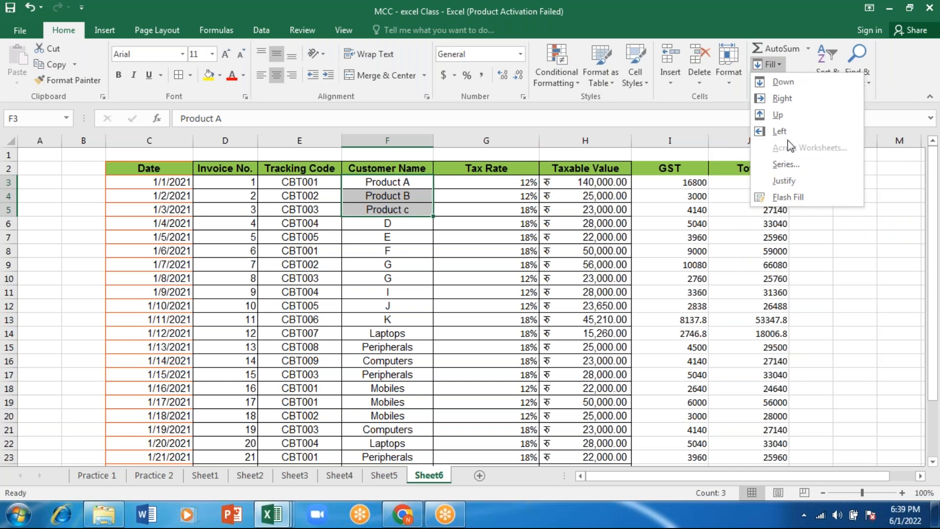
{"action": "left_click", "coordinate": [781, 85]}
{"action": "key", "text": "ctrl+z"}
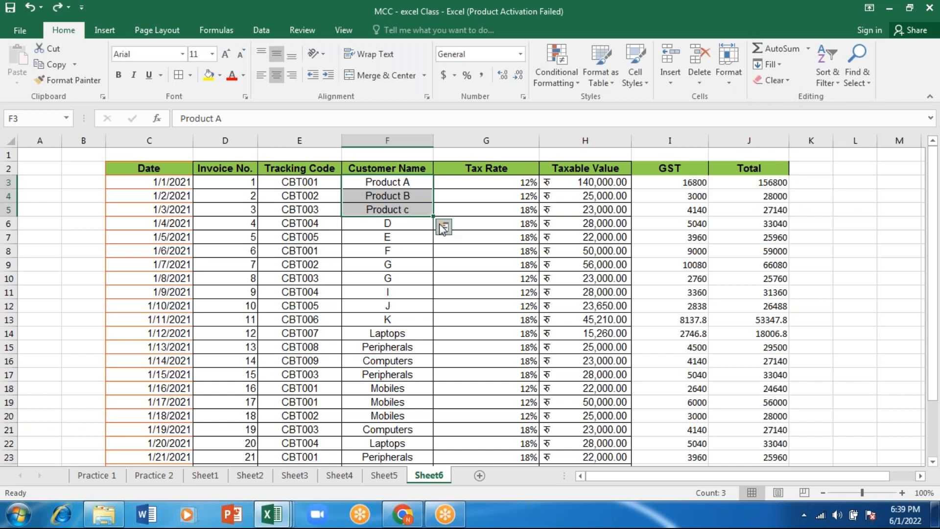
Fill the repeating Product A, Product B, Product c pattern from F3:F5 down to the table's last row
{"action": "mouse_move", "coordinate": [433, 216]}
{"action": "left_mouse_down"}
{"action": "mouse_move", "coordinate": [425, 468]}
{"action": "mouse_move", "coordinate": [422, 441]}
{"action": "left_mouse_up"}
{"action": "left_click_drag", "start_coordinate": [938, 242], "coordinate": [938, 197]}
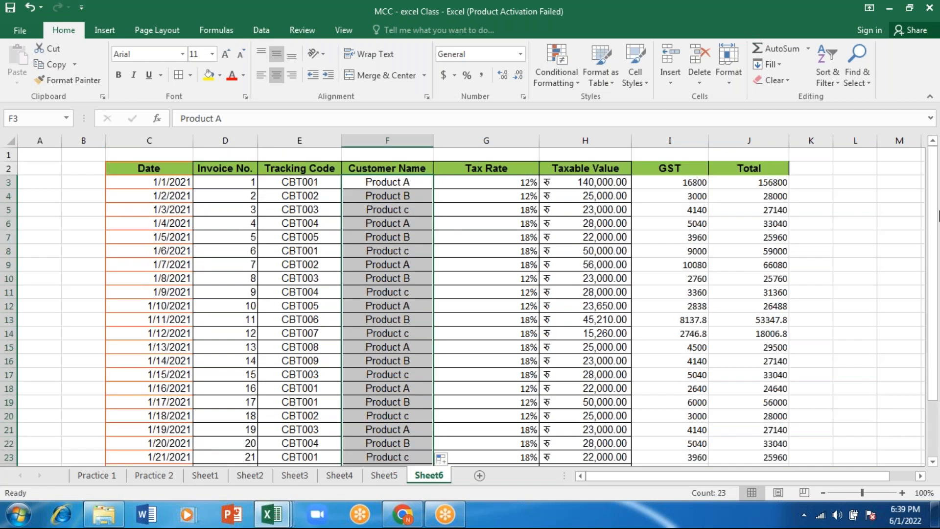
Change the Customer Name entries in F6 and F7 to Product D and Product E
{"action": "left_click", "coordinate": [417, 208]}
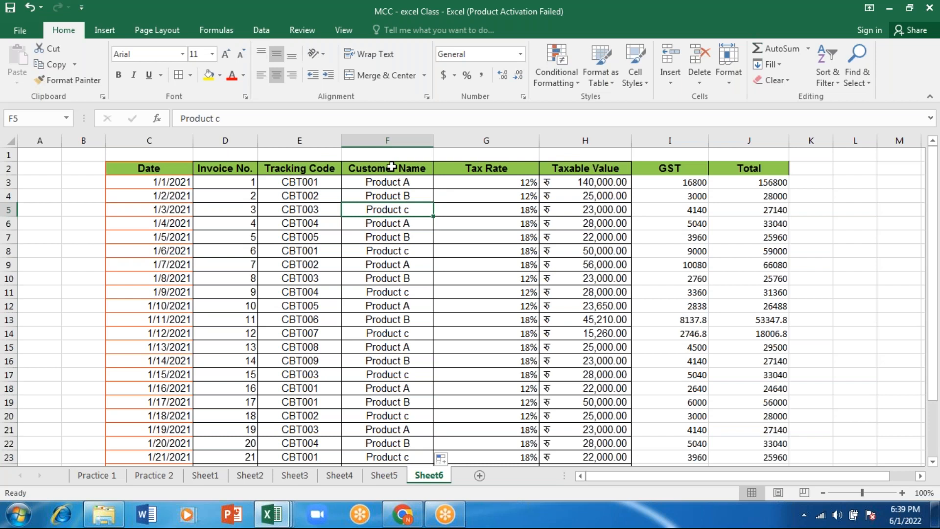
{"action": "left_click", "coordinate": [418, 220]}
{"action": "double_click", "coordinate": [418, 219]}
{"action": "key", "text": "BackSpace"}
{"action": "type", "text": "D"}
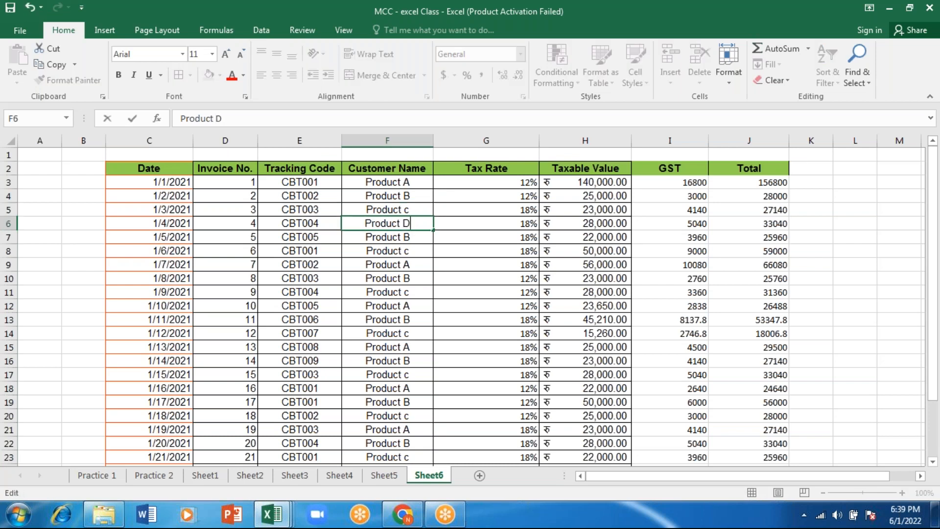
{"action": "left_click", "coordinate": [413, 235]}
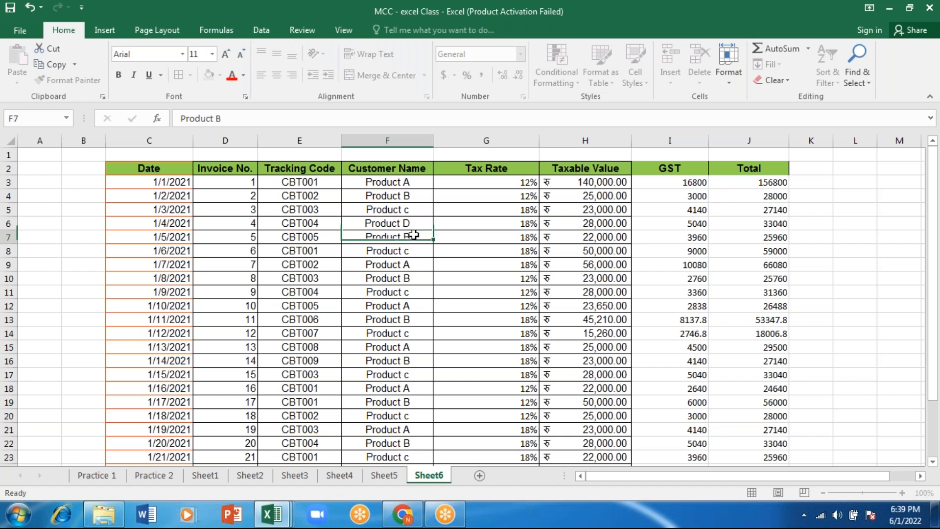
{"action": "left_click", "coordinate": [271, 118]}
{"action": "key", "text": "BackSpace"}
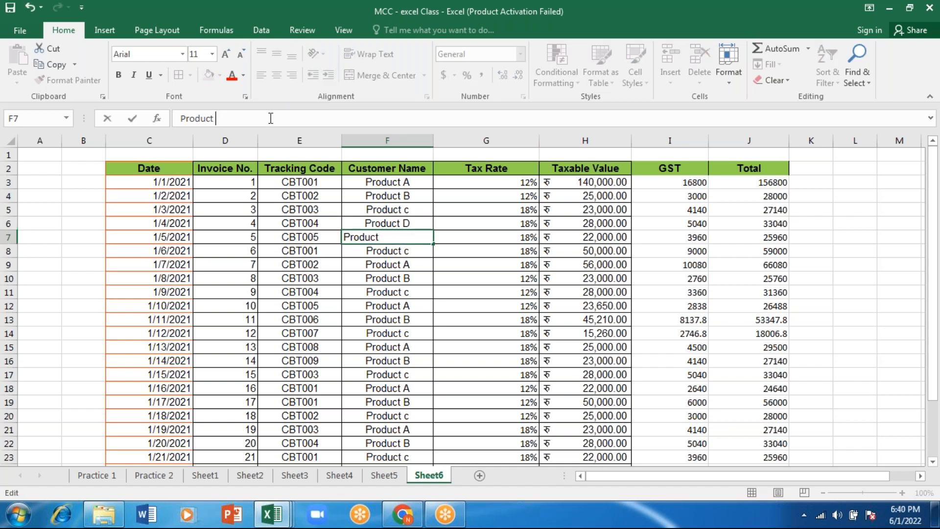
{"action": "type", "text": "E"}
{"action": "key", "text": "Return"}
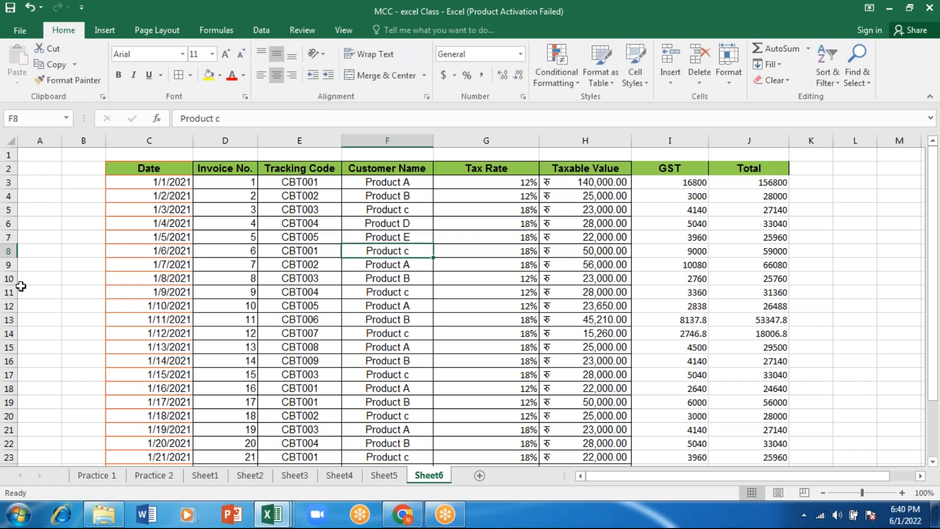
Clear the contents of rows 8 through 27, keeping only the first five invoice records
{"action": "left_click", "coordinate": [8, 251]}
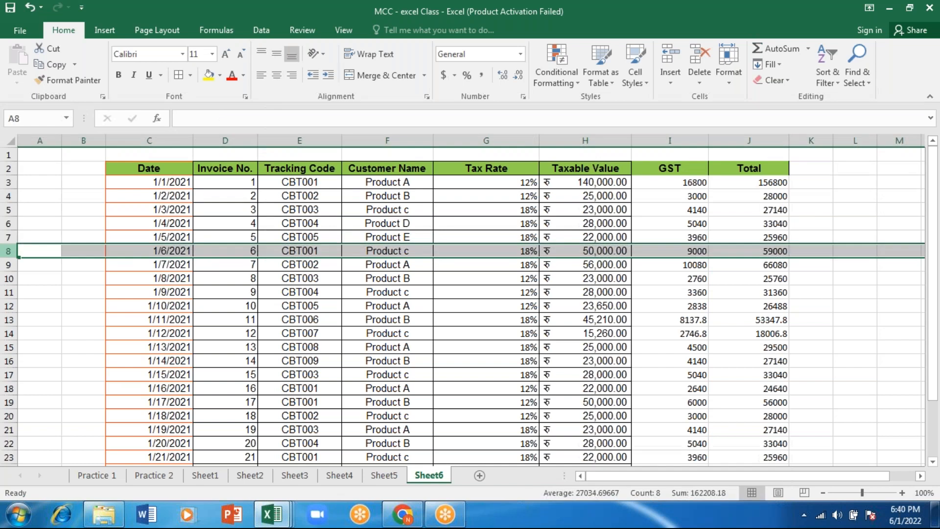
{"action": "left_click_drag", "start_coordinate": [8, 251], "coordinate": [8, 463]}
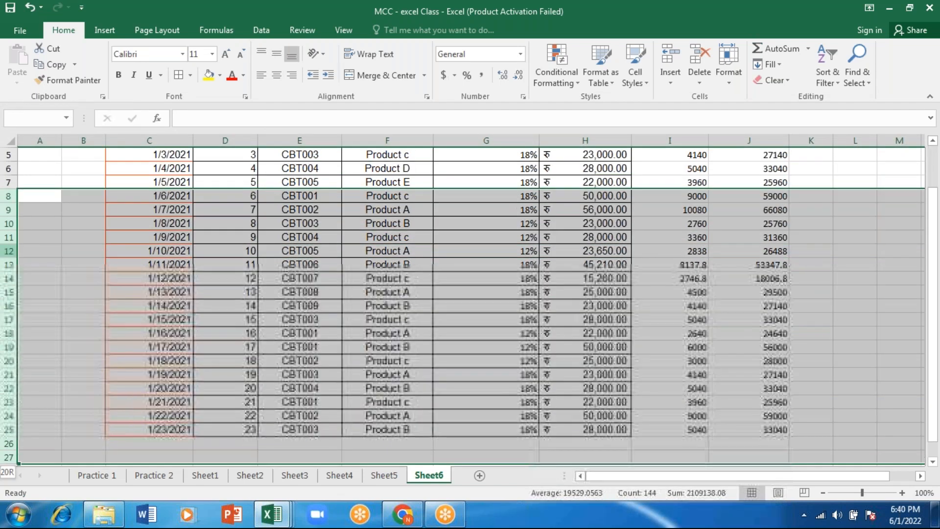
{"action": "key", "text": "Delete"}
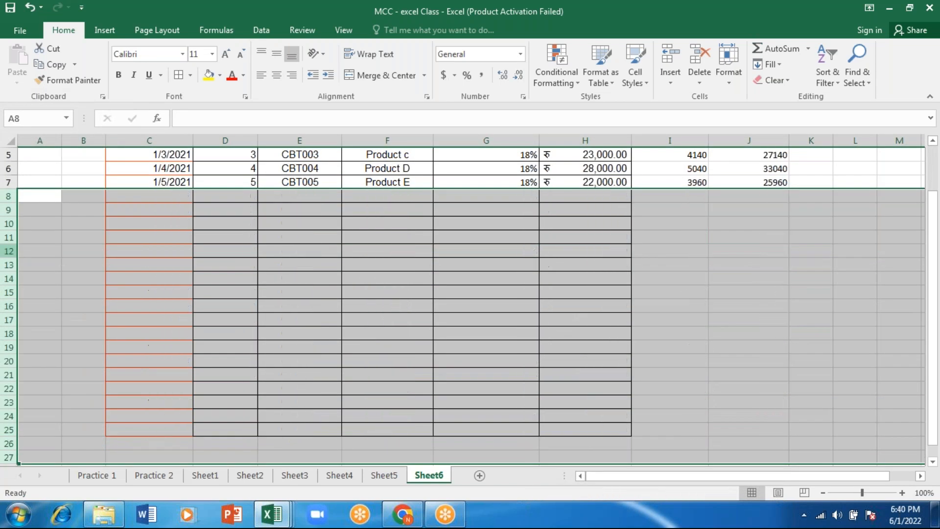
{"action": "key", "text": "Return"}
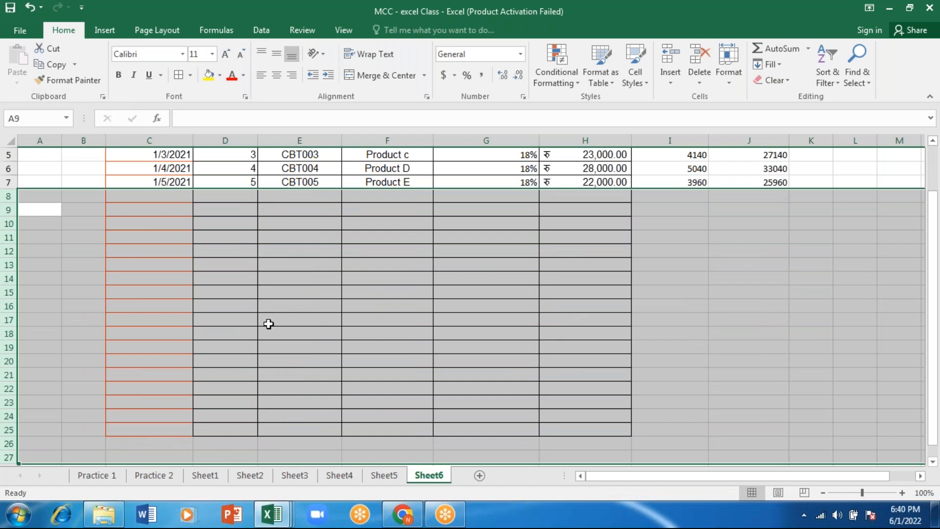
Remove all cell borders from the emptied rows below the Product E record
{"action": "left_click", "coordinate": [186, 75]}
{"action": "left_click", "coordinate": [192, 76]}
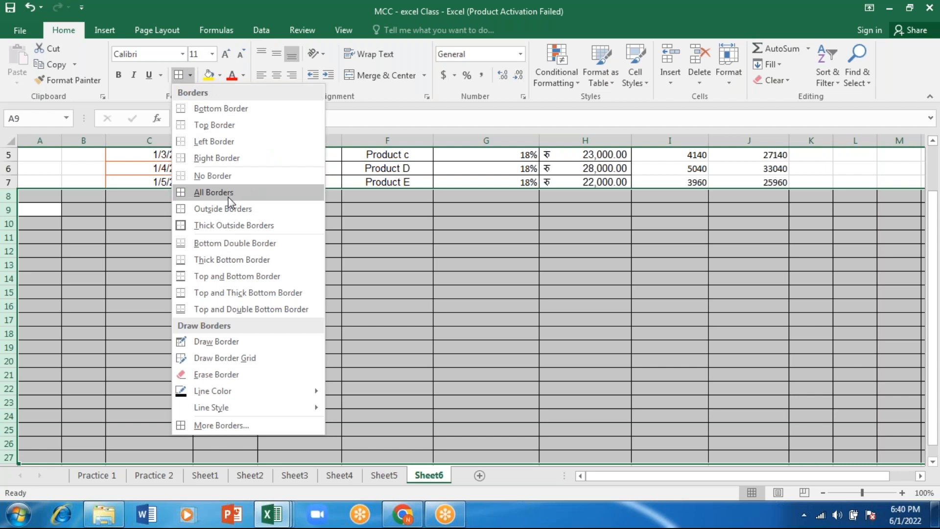
{"action": "left_click", "coordinate": [228, 177]}
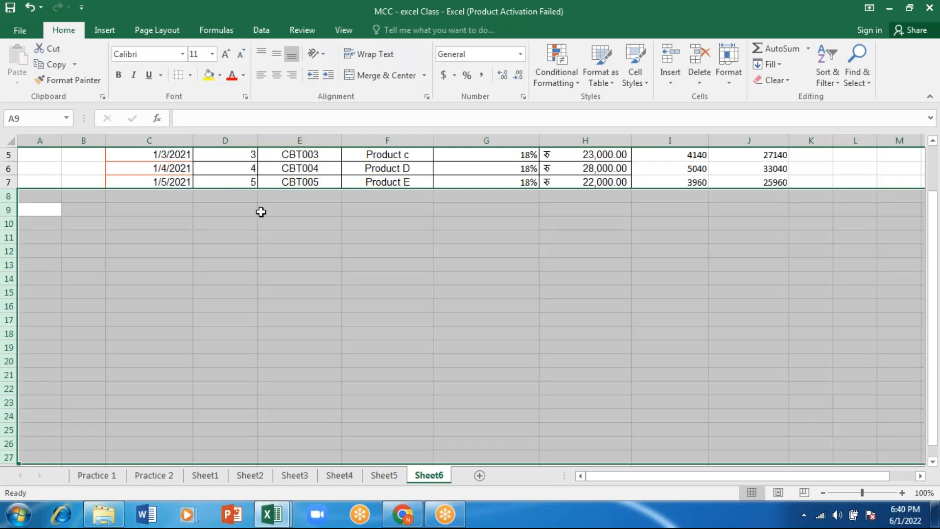
{"action": "left_click", "coordinate": [349, 295]}
{"action": "key", "text": "Up"}
{"action": "key", "text": "Up"}
{"action": "key", "text": "Up"}
{"action": "key", "text": "Up"}
{"action": "key", "text": "Up"}
{"action": "key", "text": "Up"}
{"action": "key", "text": "Up"}
{"action": "key", "text": "Up"}
{"action": "key", "text": "Up"}
{"action": "key", "text": "Up"}
{"action": "key", "text": "Up"}
{"action": "key", "text": "Up"}
{"action": "key", "text": "Up"}
{"action": "key", "text": "Up"}
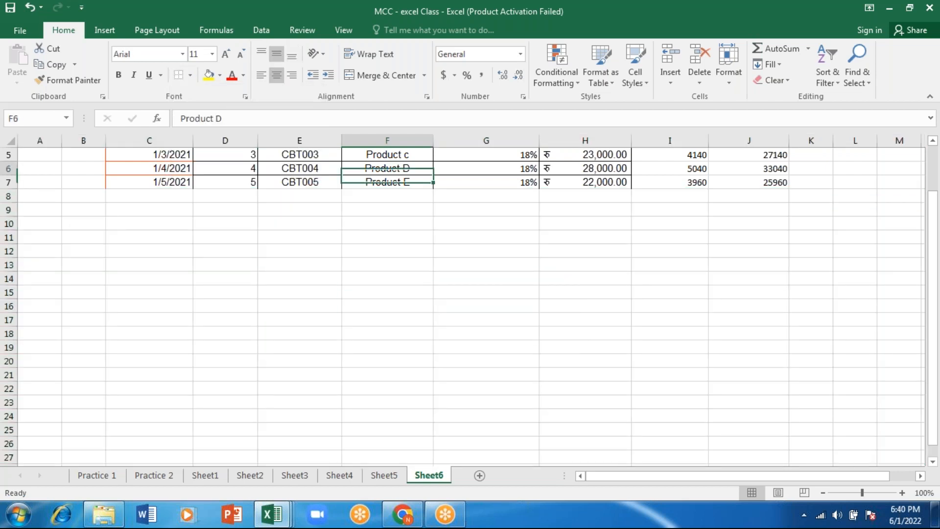
{"action": "key", "text": "Down"}
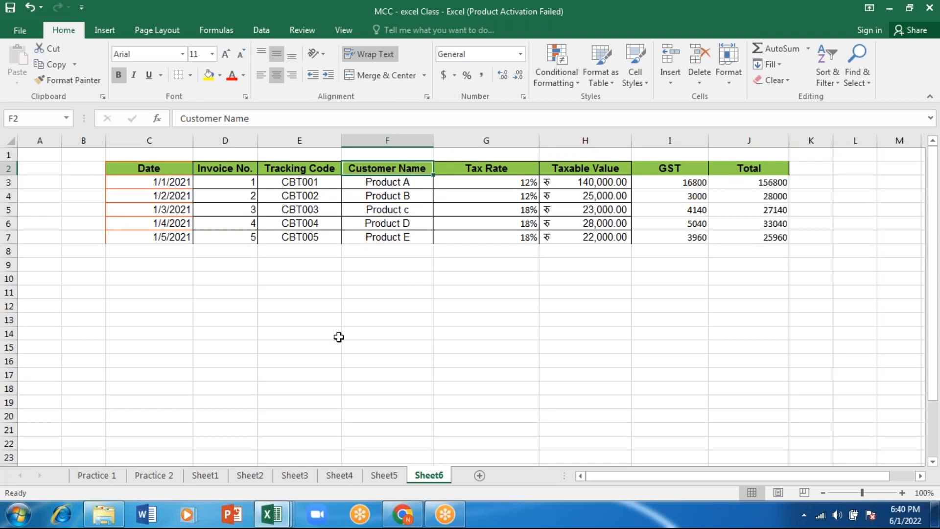
Try to enter Product C in cell E11 below the table
{"action": "left_click", "coordinate": [264, 292]}
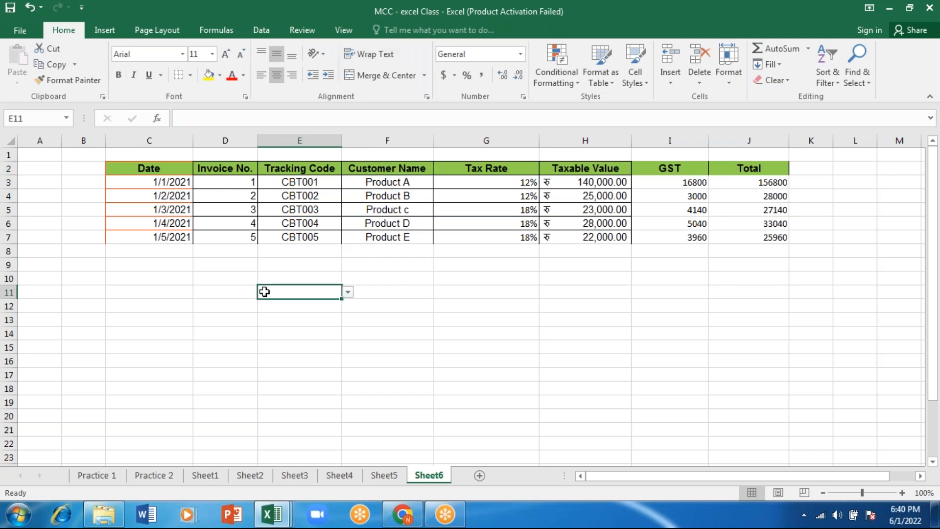
{"action": "type", "text": "Pro"}
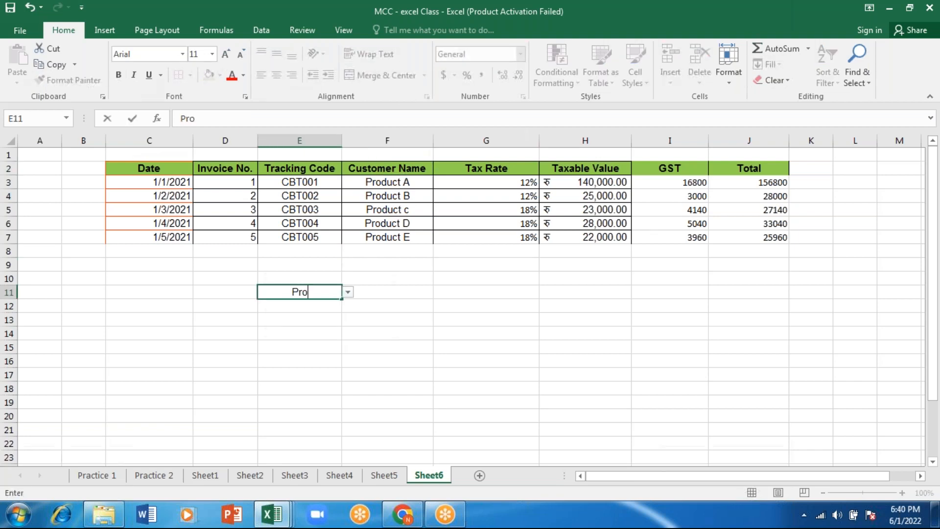
{"action": "type", "text": "duct C"}
{"action": "key", "text": "Return"}
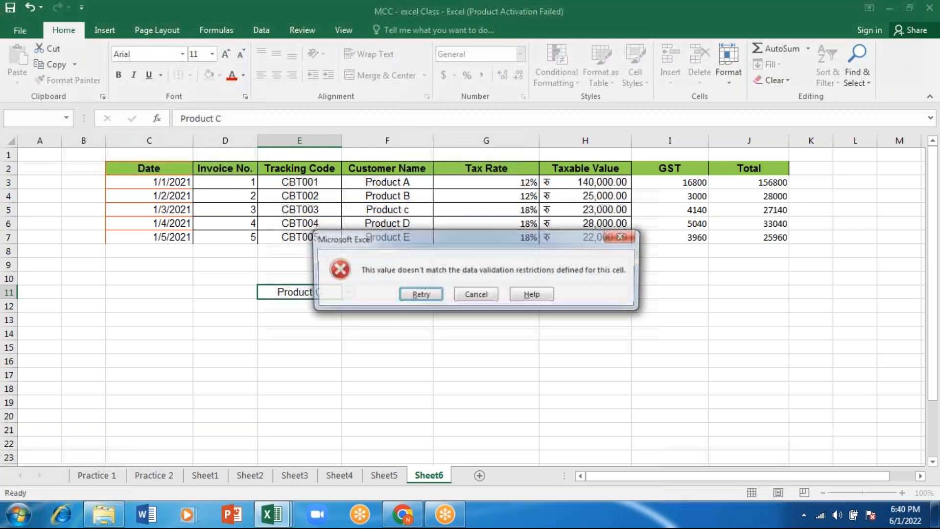
{"action": "left_click", "coordinate": [634, 239]}
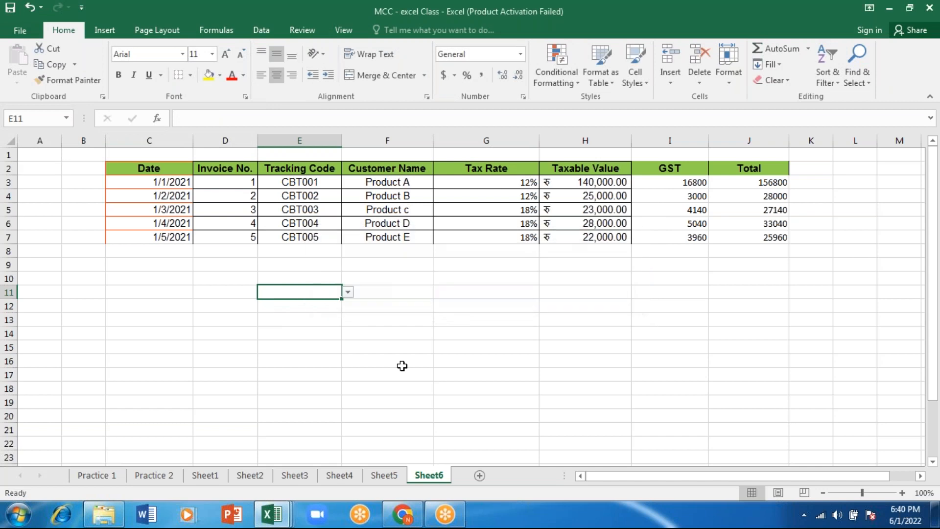
Enter Product C as the lookup value in cell C14
{"action": "left_click", "coordinate": [374, 323]}
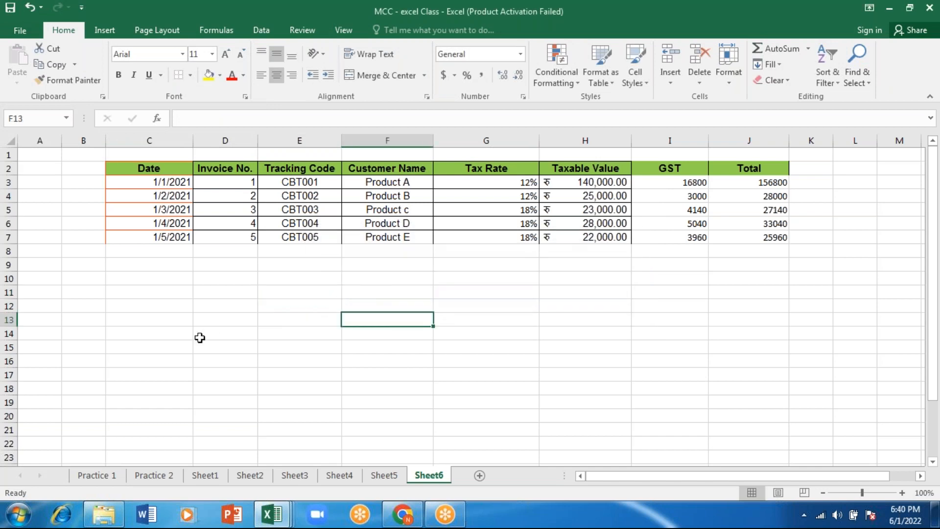
{"action": "left_click", "coordinate": [102, 329]}
{"action": "key", "text": "Right"}
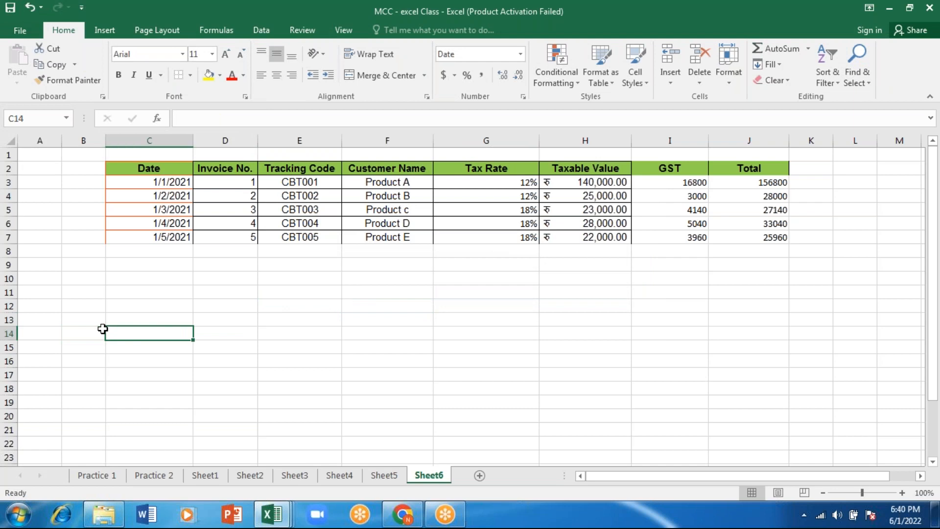
{"action": "type", "text": "Product C"}
{"action": "key", "text": "Right"}
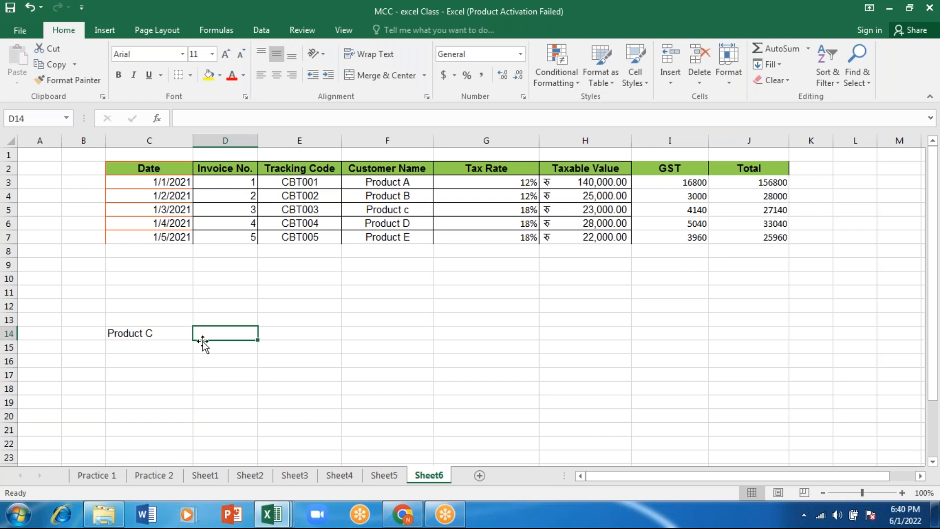
{"action": "left_click", "coordinate": [221, 318]}
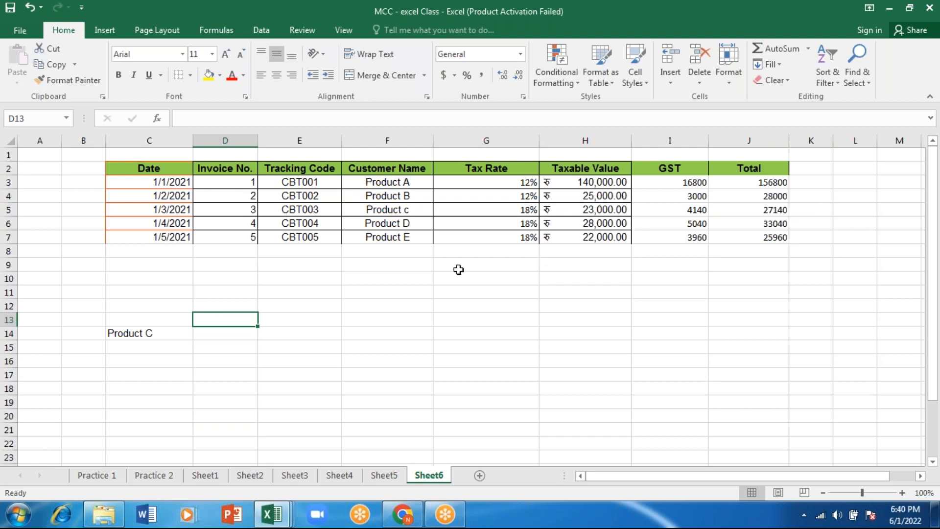
{"action": "left_click", "coordinate": [221, 332]}
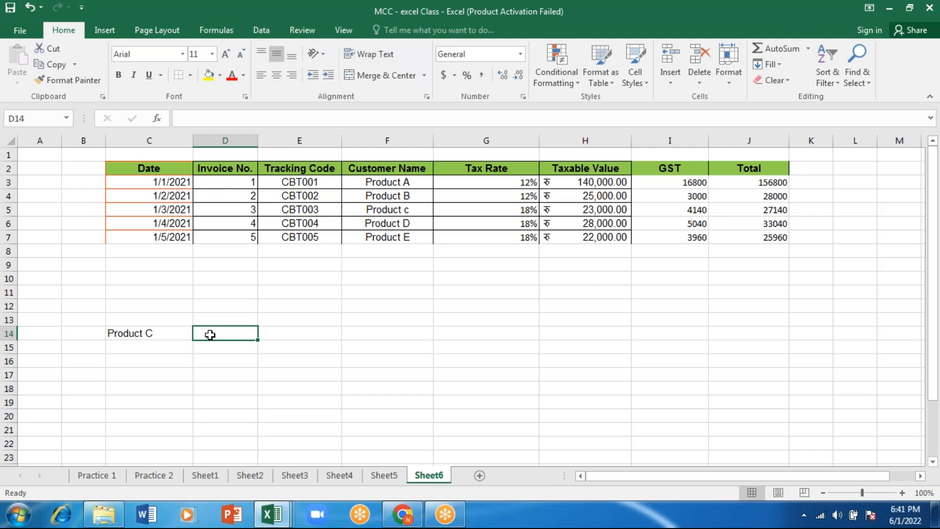
Delete the GST and Total columns, I and J, from the sheet
{"action": "left_click_drag", "start_coordinate": [675, 133], "coordinate": [750, 140]}
{"action": "right_click", "coordinate": [677, 139]}
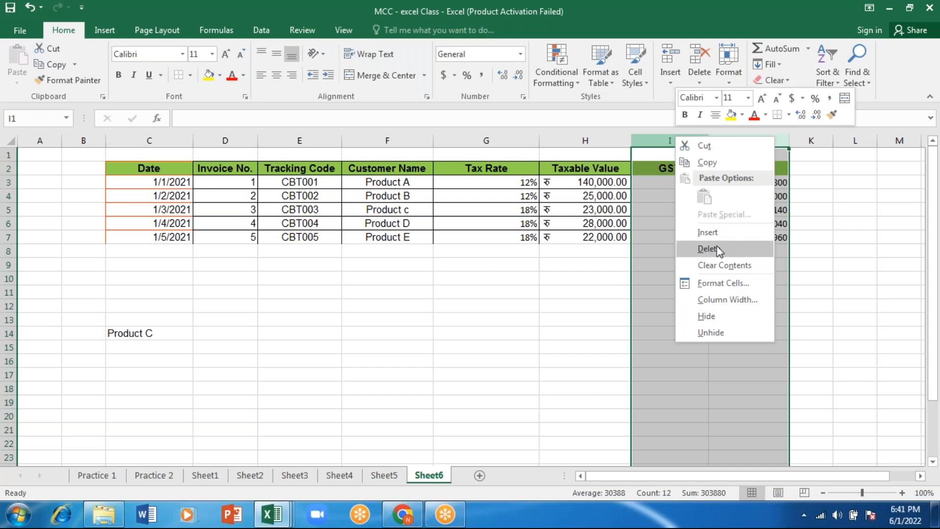
{"action": "left_click", "coordinate": [718, 248]}
{"action": "left_click", "coordinate": [230, 331]}
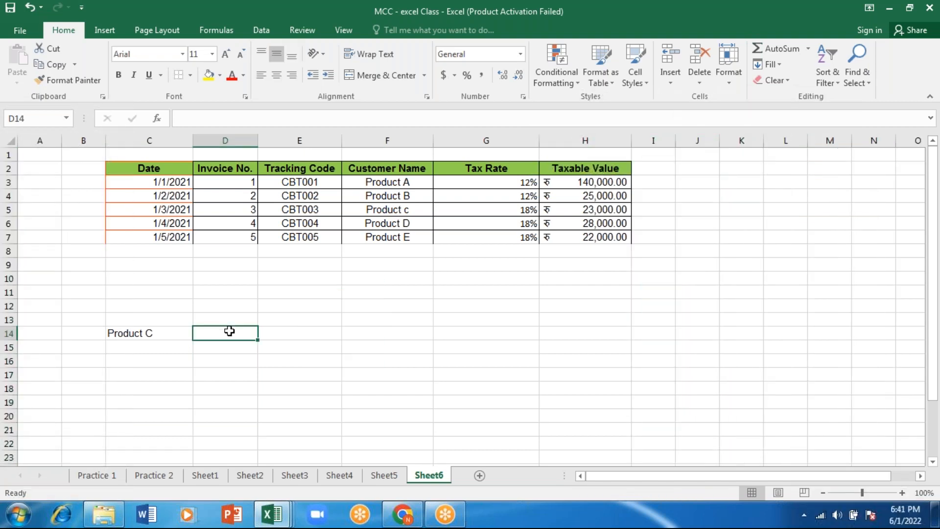
Enter the headings Name in C13 and value in D13 above the lookup row
{"action": "left_click", "coordinate": [167, 321]}
{"action": "type", "text": "Nma"}
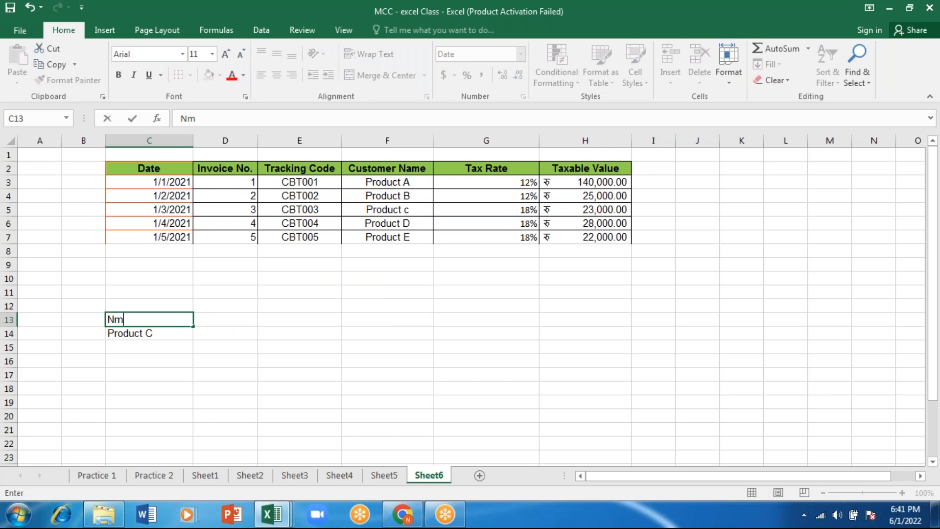
{"action": "key", "text": "BackSpace"}
{"action": "key", "text": "BackSpace"}
{"action": "type", "text": "ame"}
{"action": "key", "text": "Tab"}
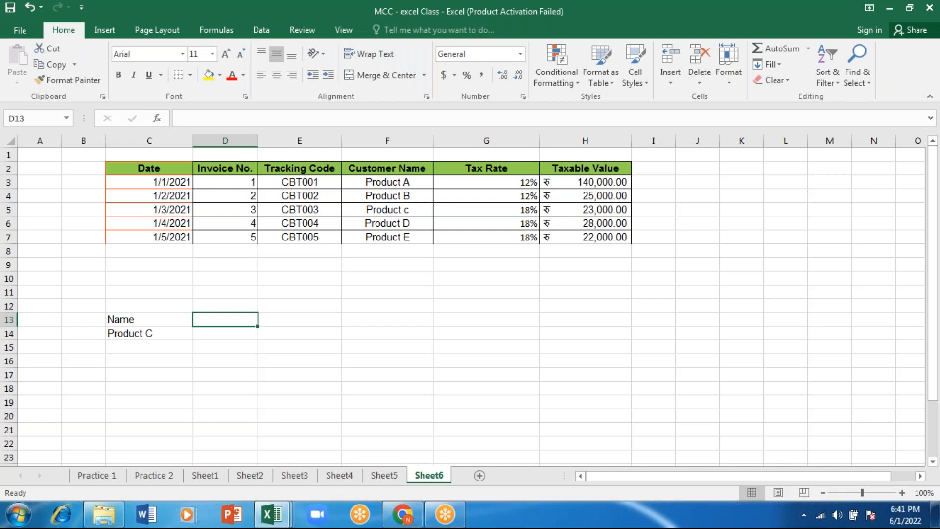
{"action": "type", "text": "vale"}
{"action": "key", "text": "BackSpace"}
{"action": "type", "text": "ue"}
{"action": "key", "text": "Return"}
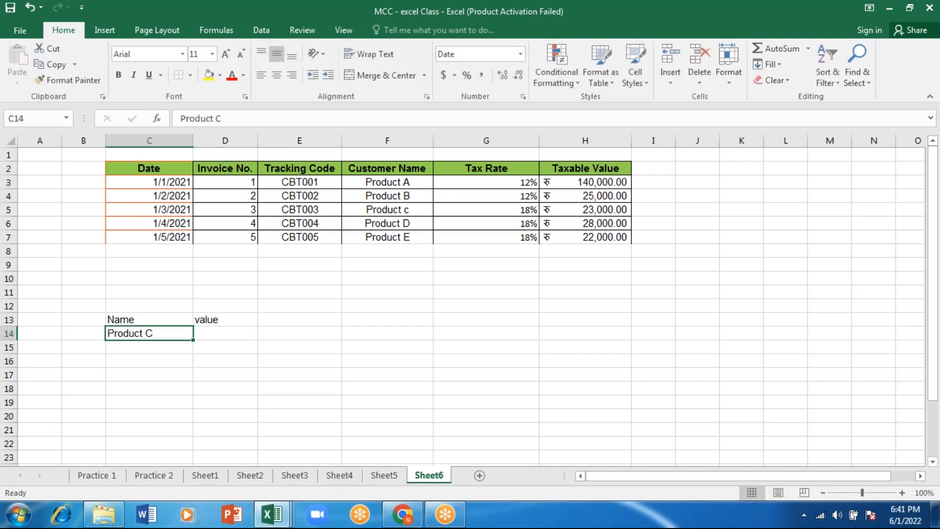
Enter a VLOOKUP in D14 that looks up C14 in range C2:H7, column 6, with an exact match
{"action": "key", "text": "Right"}
{"action": "type", "text": "="}
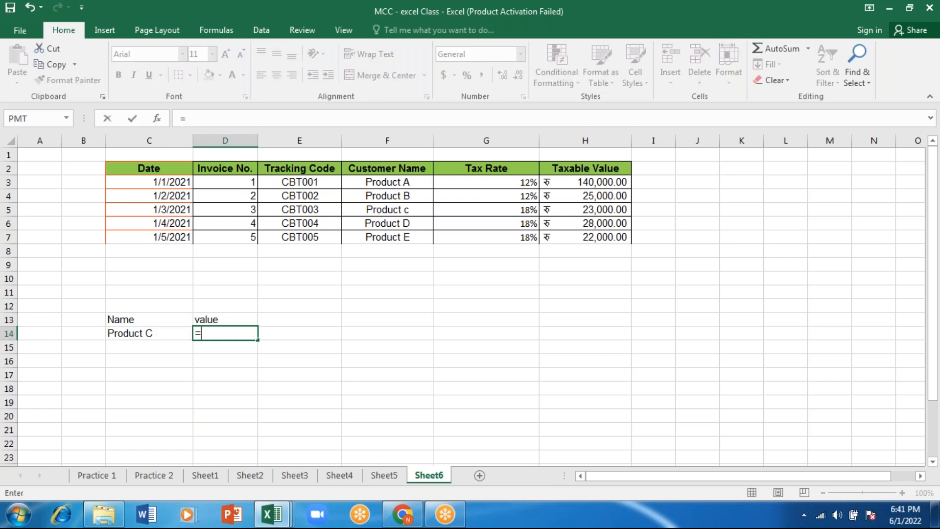
{"action": "type", "text": "vlook"}
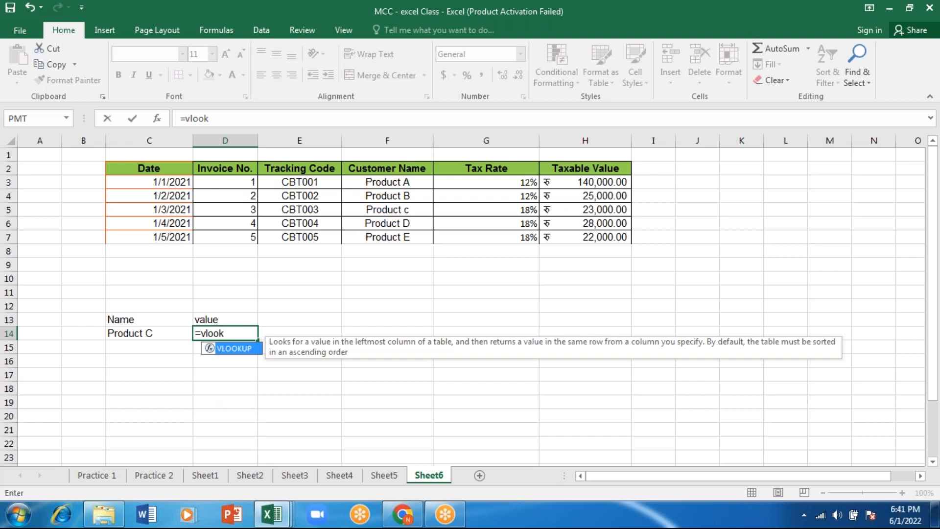
{"action": "key", "text": "Tab"}
{"action": "left_click", "coordinate": [135, 335]}
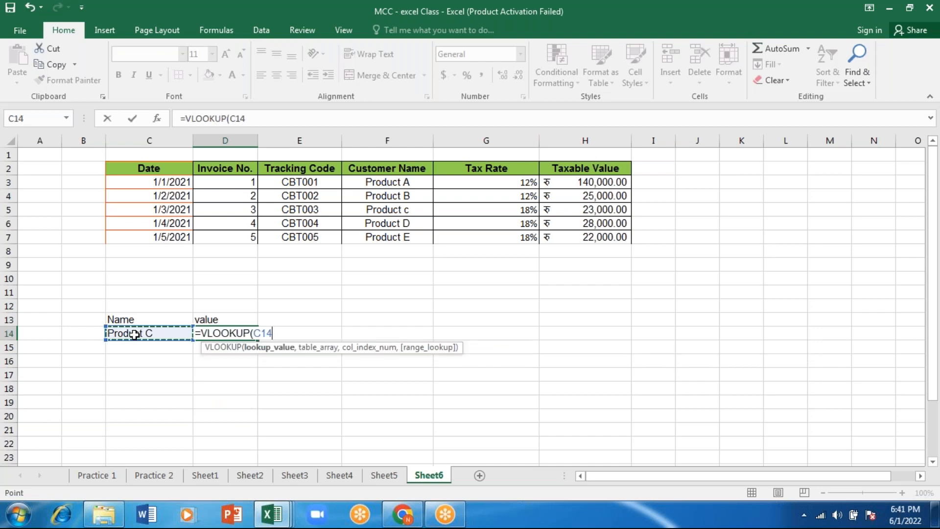
{"action": "type", "text": ","}
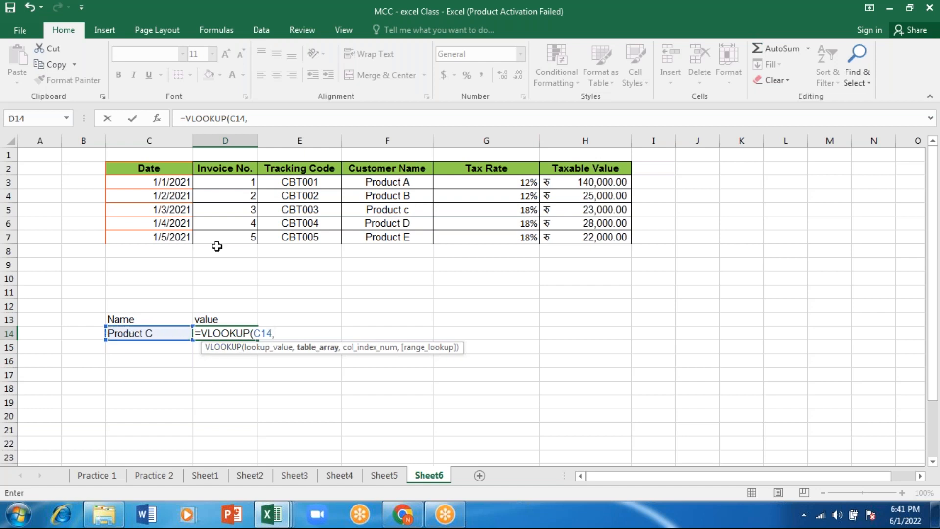
{"action": "left_click_drag", "start_coordinate": [134, 165], "coordinate": [570, 232]}
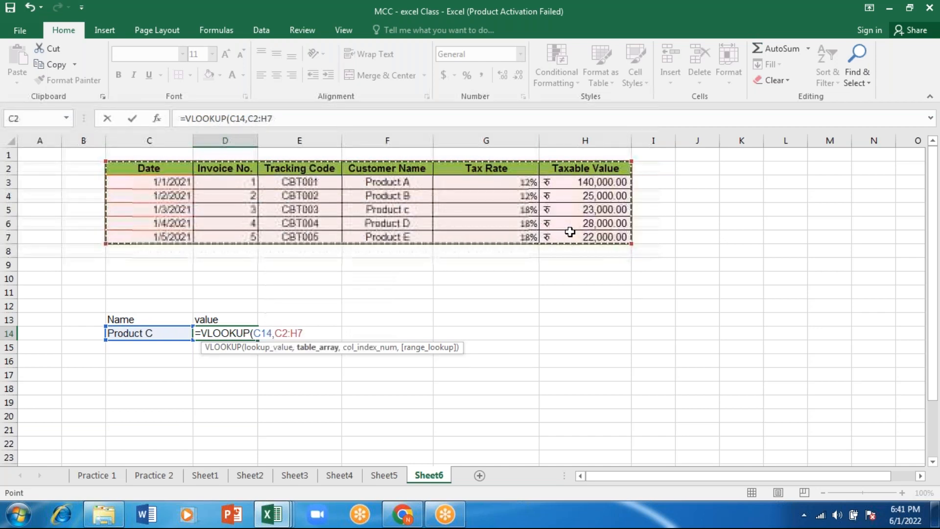
{"action": "type", "text": ","}
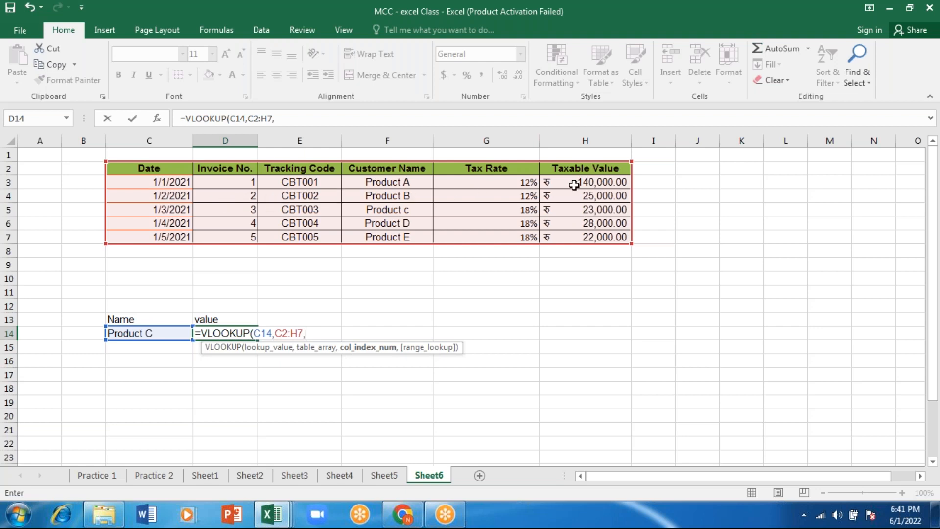
{"action": "type", "text": "6,"}
{"action": "key", "text": "Down"}
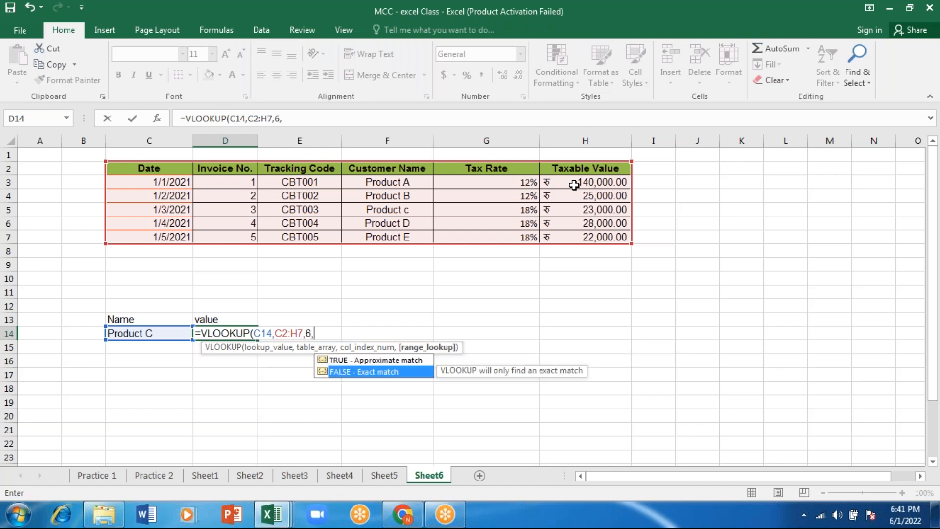
{"action": "key", "text": "Tab"}
{"action": "type", "text": ")"}
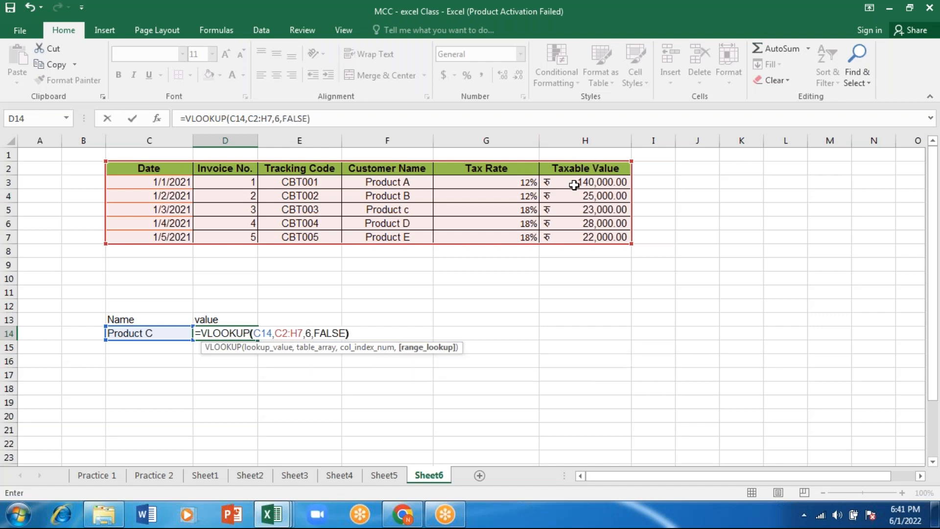
{"action": "key", "text": "Return"}
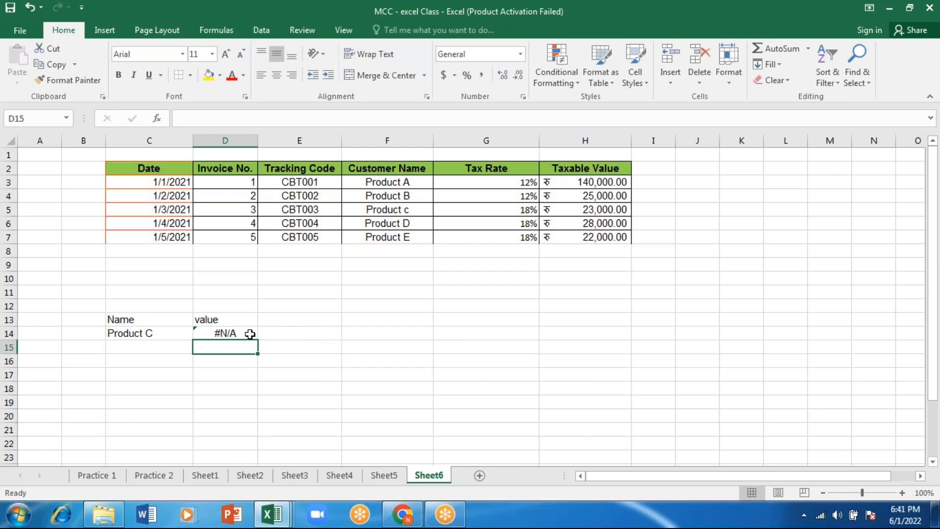
Correct the product name in cell F5 to Product C with a capital C
{"action": "left_click", "coordinate": [250, 334]}
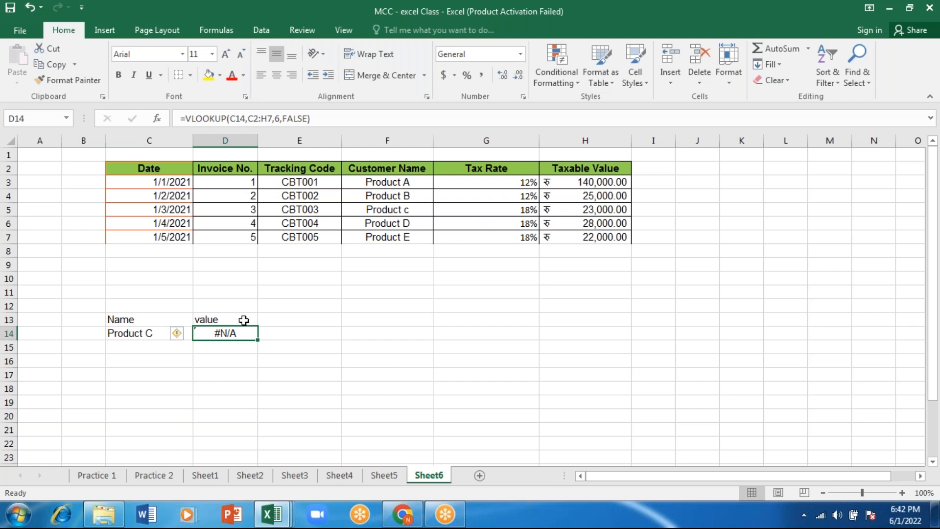
{"action": "double_click", "coordinate": [245, 333]}
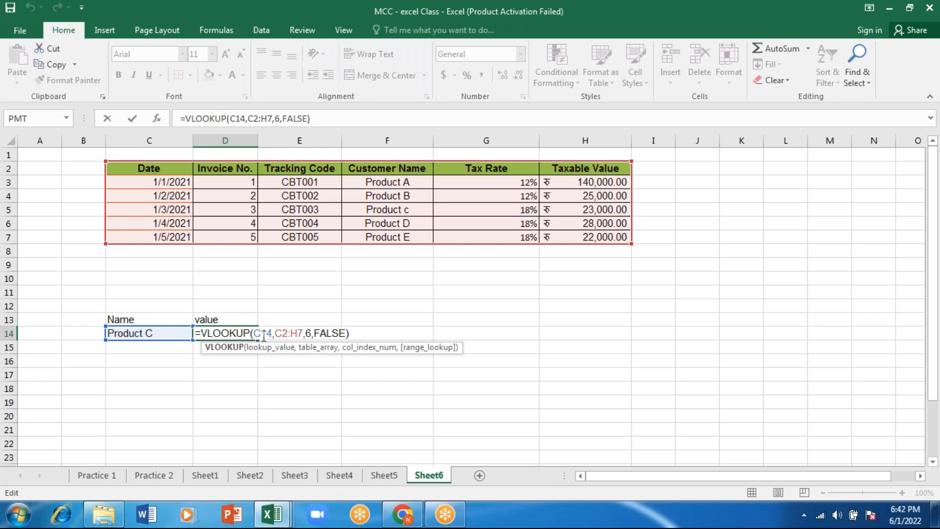
{"action": "left_click", "coordinate": [424, 212]}
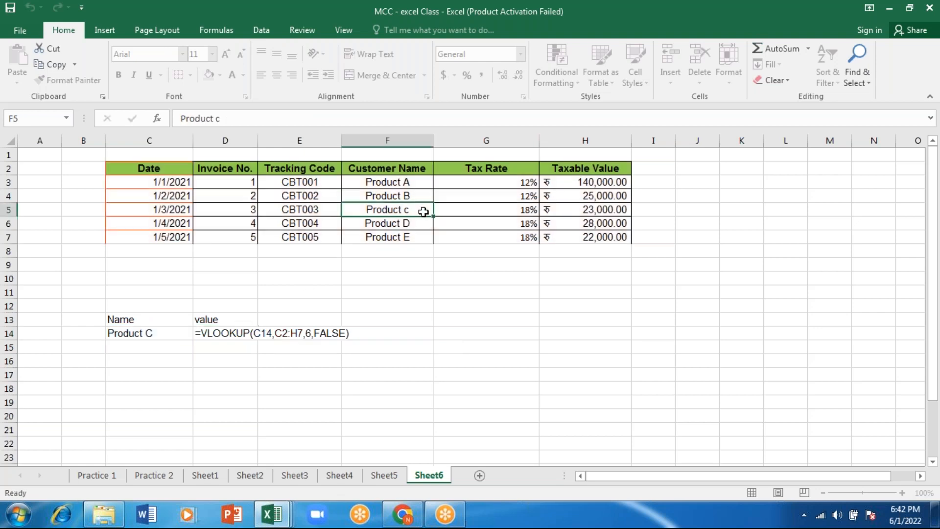
{"action": "key", "text": "F2"}
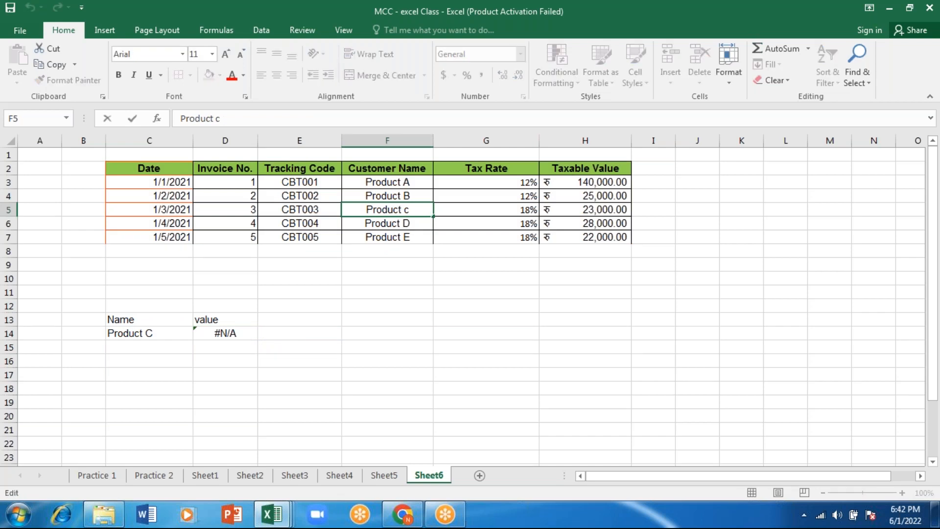
{"action": "key", "text": "BackSpace"}
{"action": "type", "text": "C"}
{"action": "key", "text": "Return"}
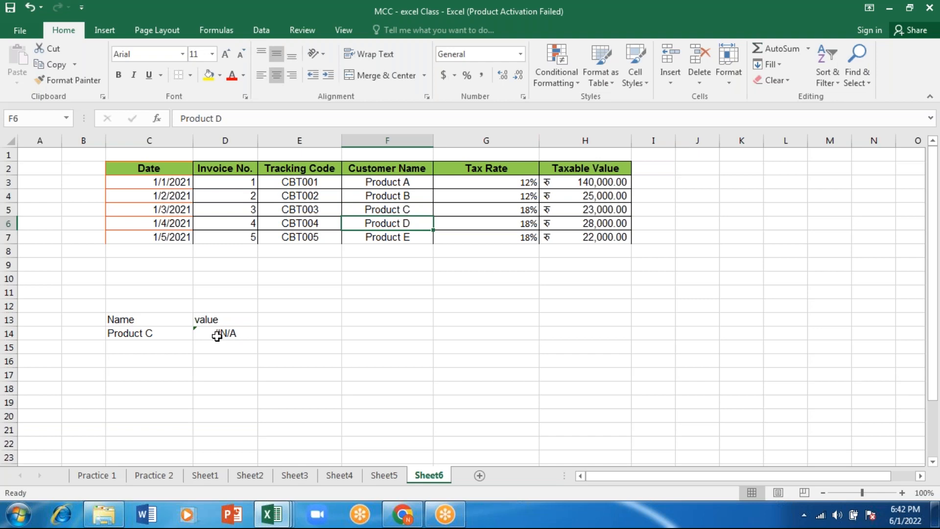
Copy the product name from F5 into lookup cell C14 and paste it over D14 as well
{"action": "double_click", "coordinate": [217, 336]}
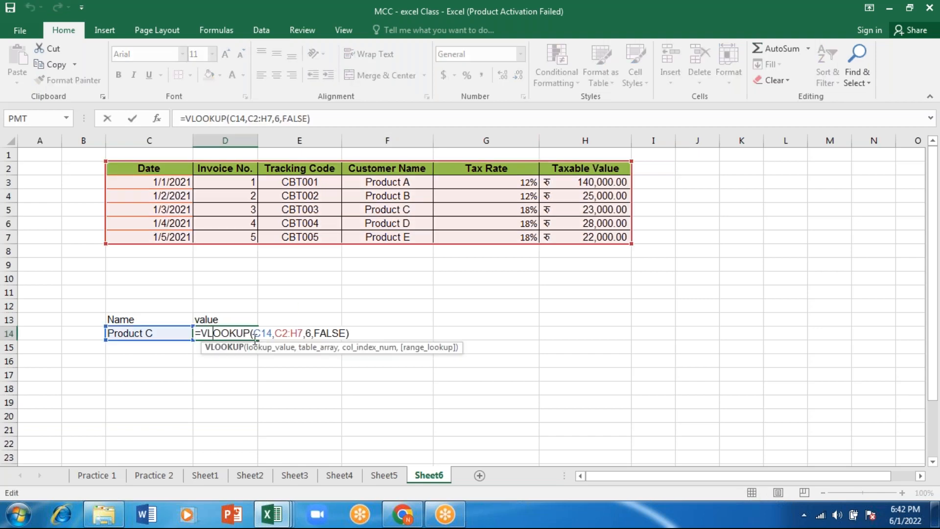
{"action": "key", "text": "Return"}
{"action": "left_click", "coordinate": [376, 210]}
{"action": "key", "text": "ctrl+c"}
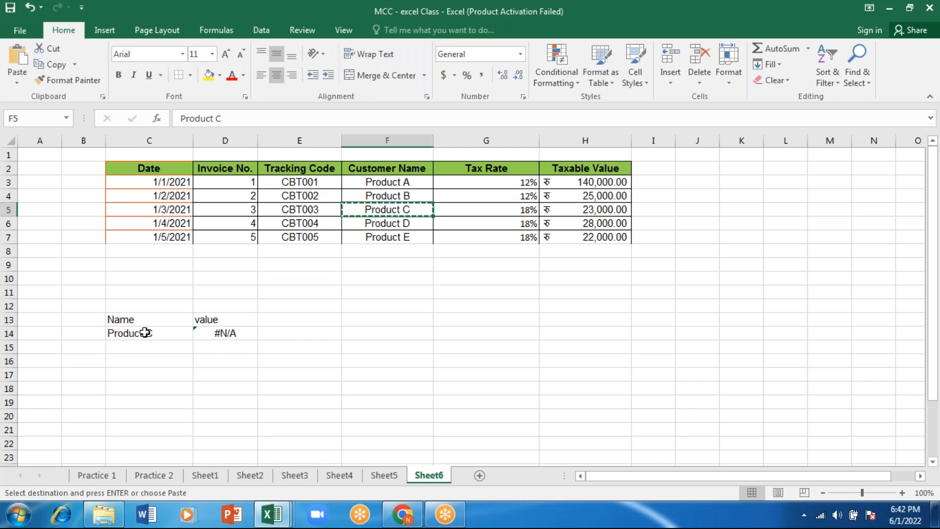
{"action": "left_click", "coordinate": [142, 329]}
{"action": "key", "text": "ctrl+v"}
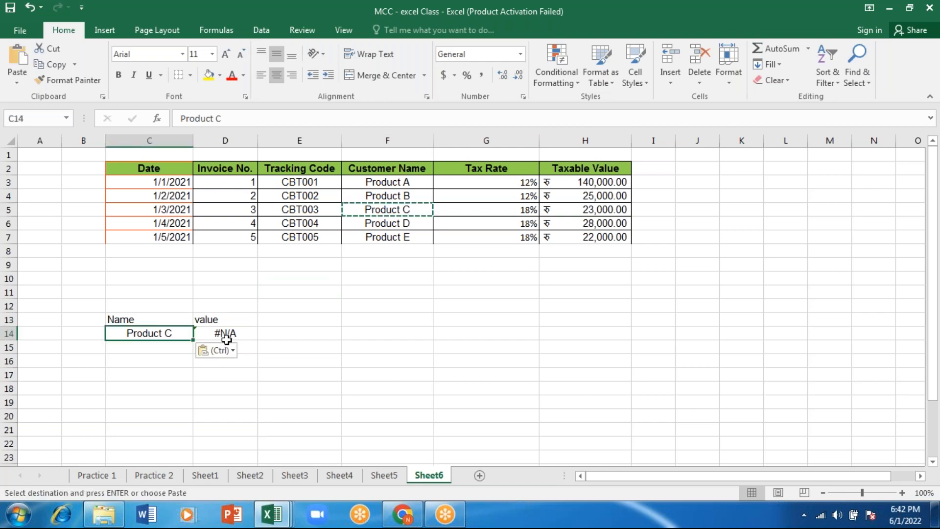
{"action": "left_click", "coordinate": [227, 338]}
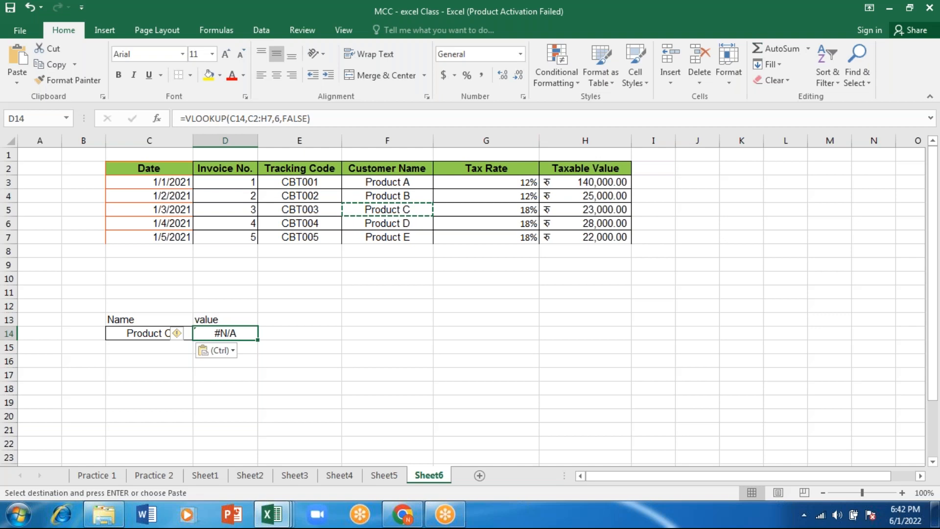
{"action": "key", "text": "Return"}
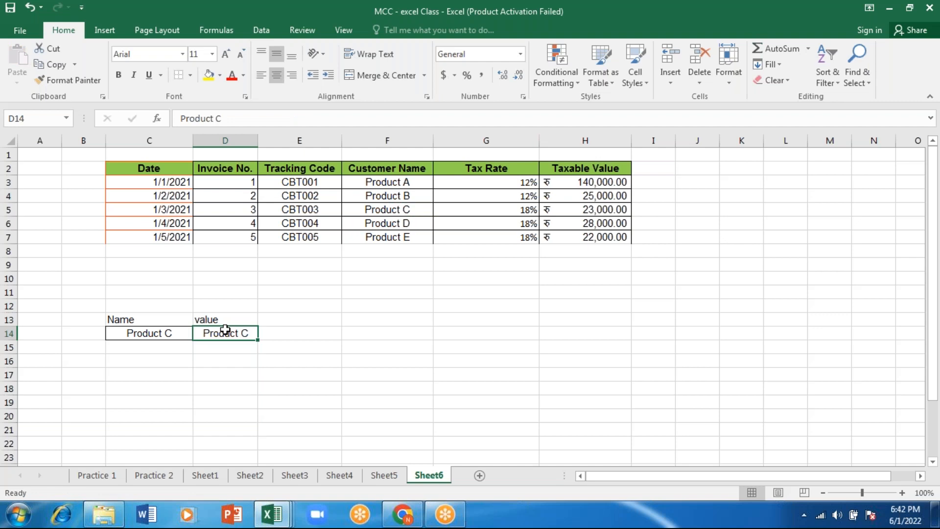
Enter =VLOOKUP(C14,E2:H7,4,FALSE) in cell D14
{"action": "type", "text": "=VLOOKUP(C14,"}
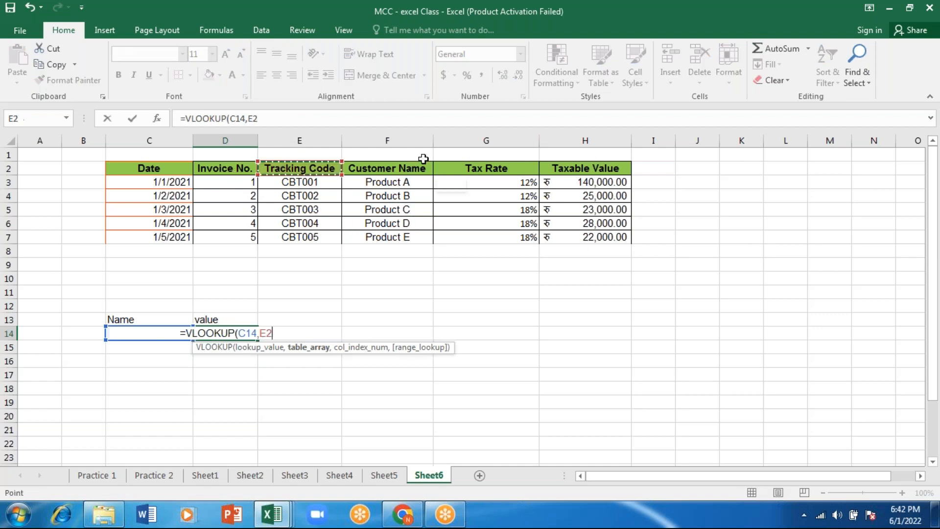
{"action": "left_click_drag", "start_coordinate": [284, 168], "coordinate": [556, 240]}
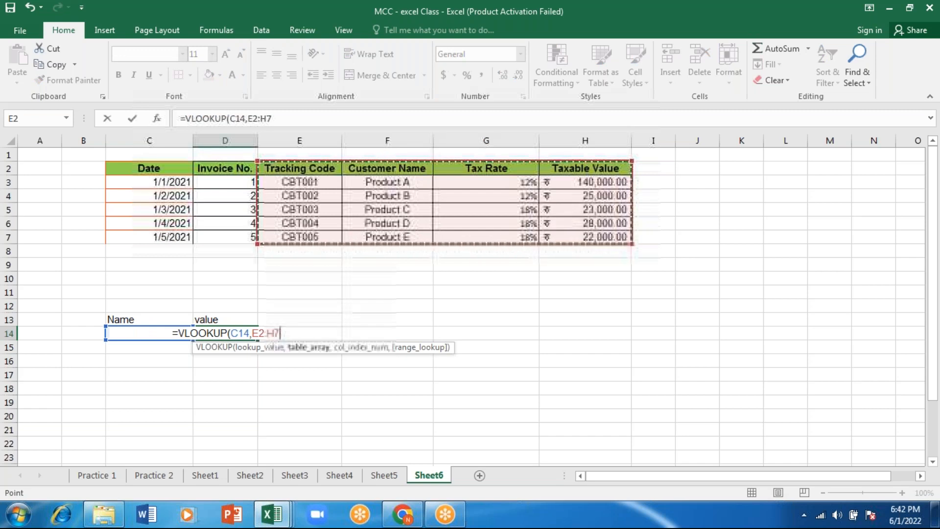
{"action": "type", "text": ","}
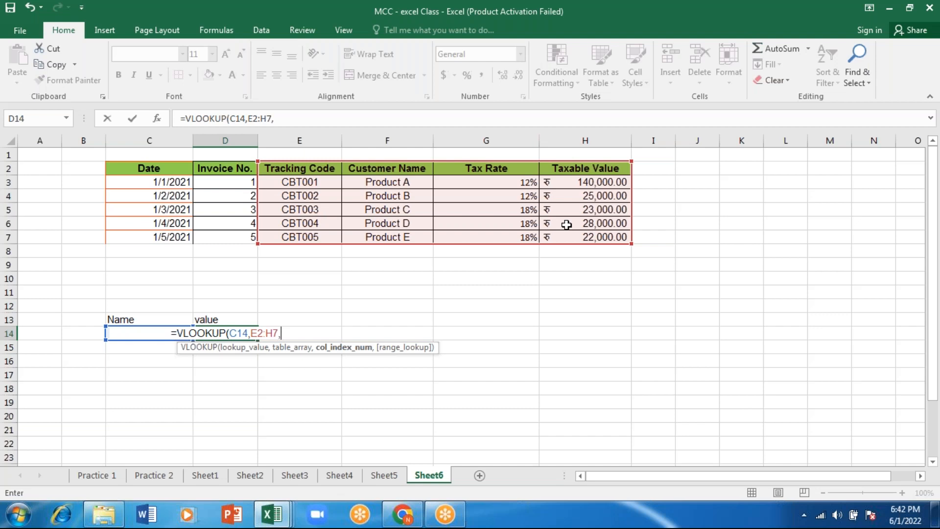
{"action": "type", "text": "4,"}
{"action": "key", "text": "Down"}
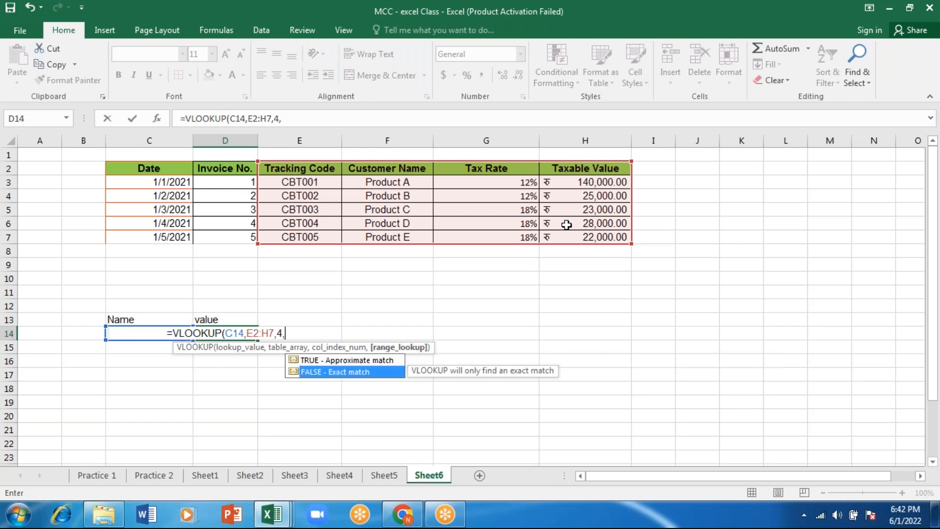
{"action": "key", "text": "Tab"}
{"action": "type", "text": ")"}
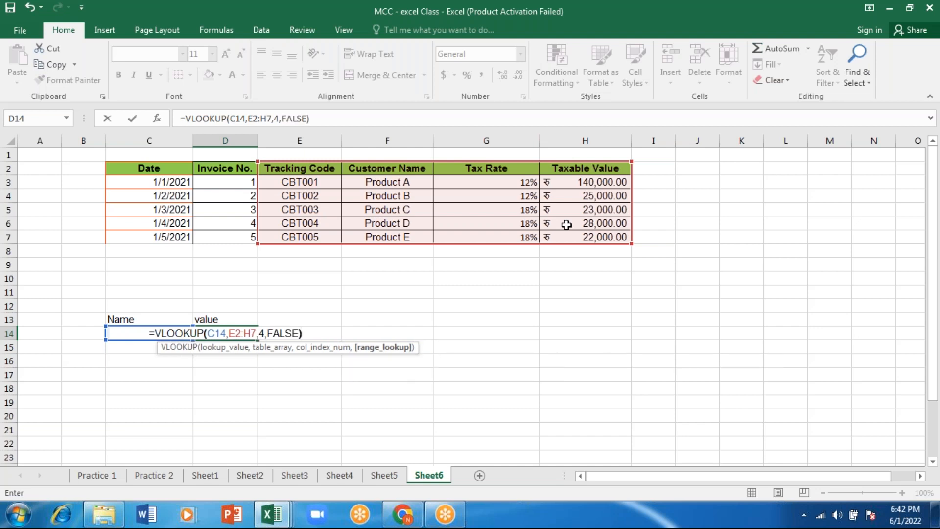
{"action": "key", "text": "Return"}
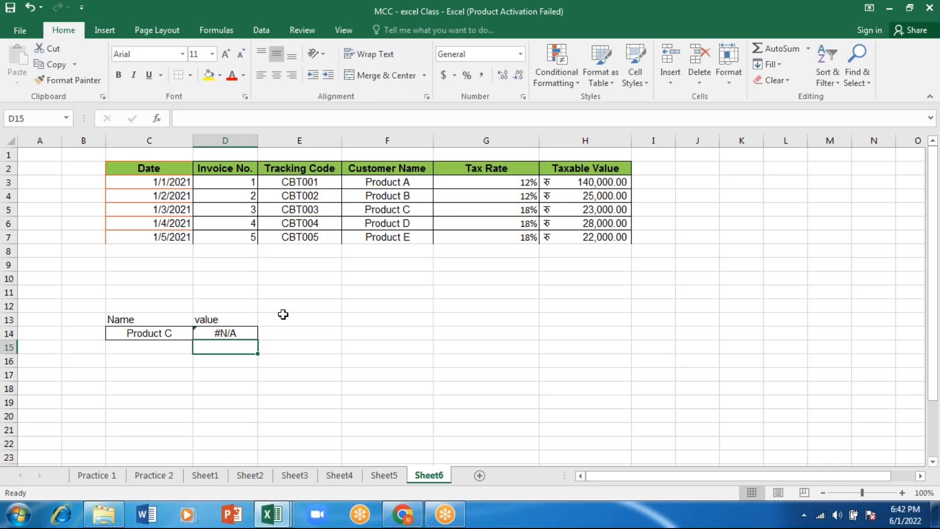
{"action": "left_click", "coordinate": [232, 330]}
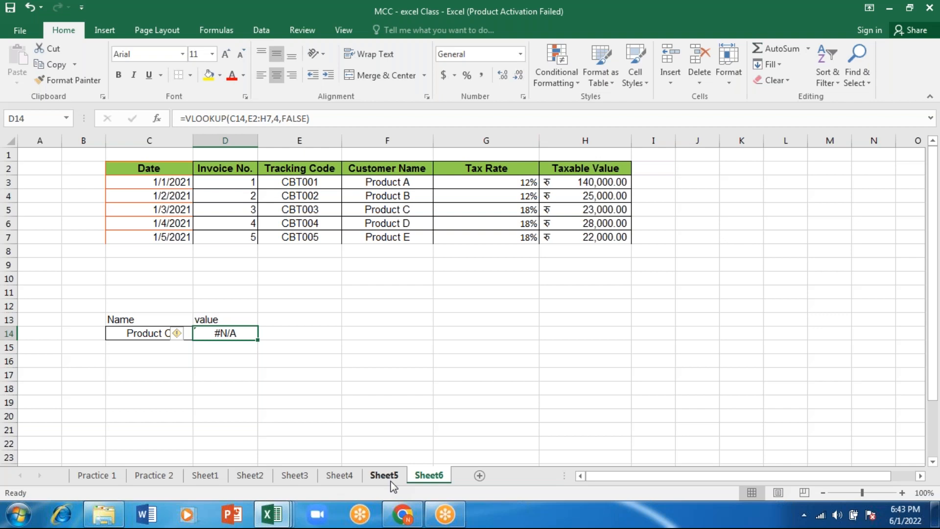
Switch to Sheet5 and enter desk as the lookup value in cell J20
{"action": "left_click", "coordinate": [340, 475]}
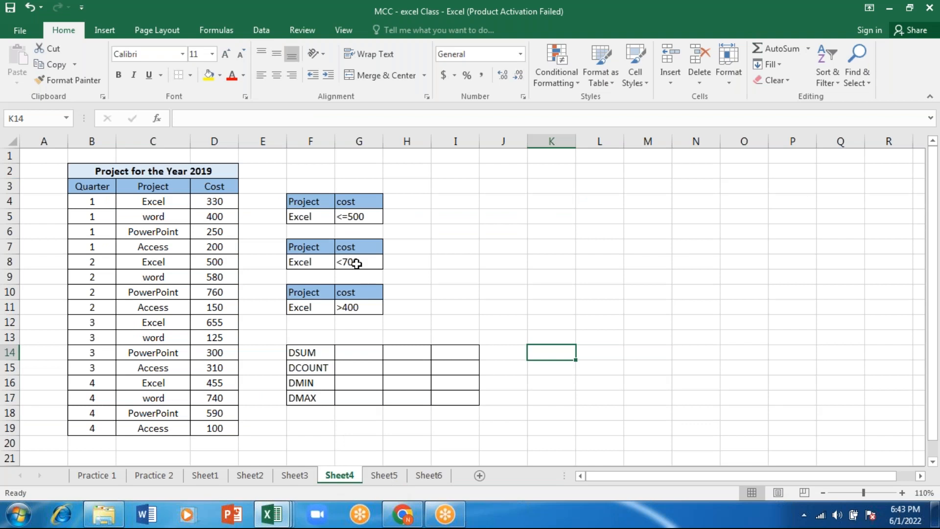
{"action": "key", "text": "ctrl+Page_Down"}
{"action": "type", "text": "d"}
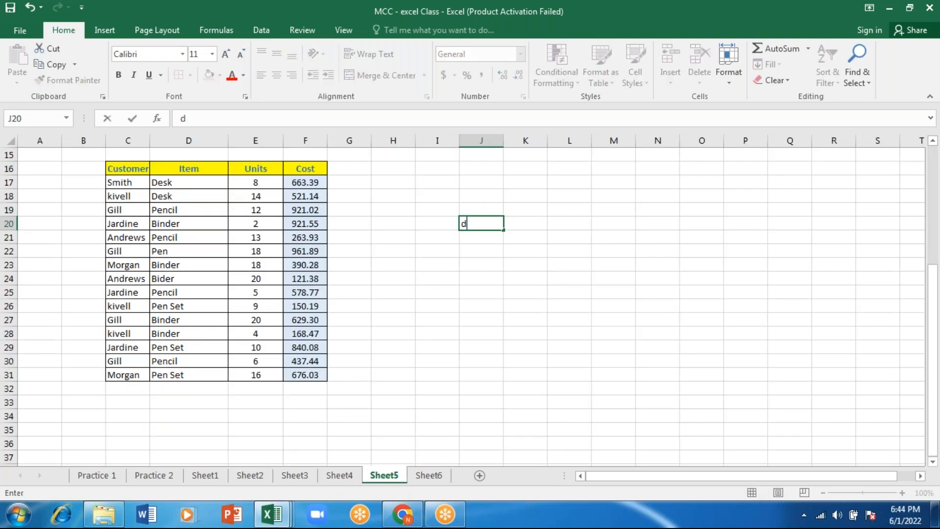
{"action": "type", "text": "esk"}
{"action": "key", "text": "Return"}
Enter =VLOOKUP(J20,C16:F31,4,) in cell K20 to look up the desk's cost
{"action": "key", "text": "Up"}
{"action": "key", "text": "Right"}
{"action": "type", "text": "-"}
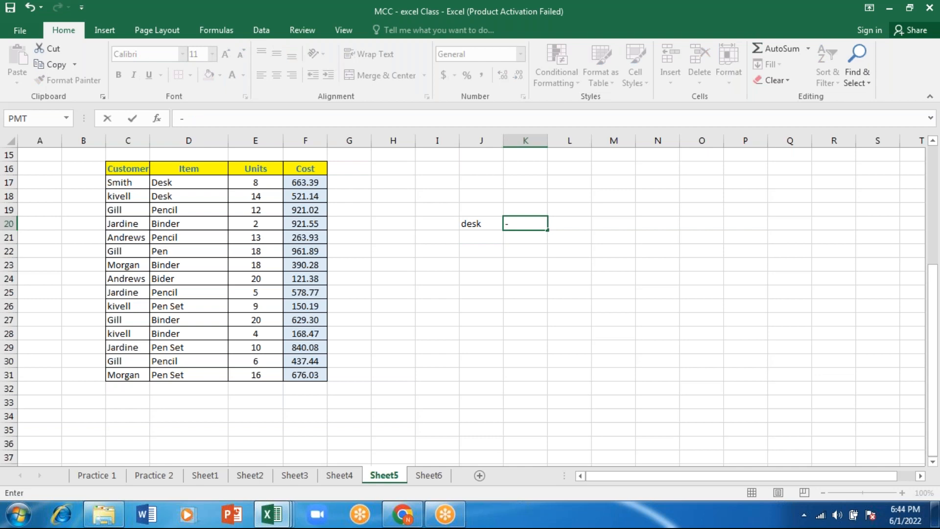
{"action": "key", "text": "BackSpace"}
{"action": "type", "text": "=vlooup\\\\"}
{"action": "key", "text": "BackSpace"}
{"action": "key", "text": "BackSpace"}
{"action": "key", "text": "BackSpace"}
{"action": "key", "text": "BackSpace"}
{"action": "key", "text": "BackSpace"}
{"action": "key", "text": "BackSpace"}
{"action": "type", "text": "k"}
{"action": "key", "text": "Tab"}
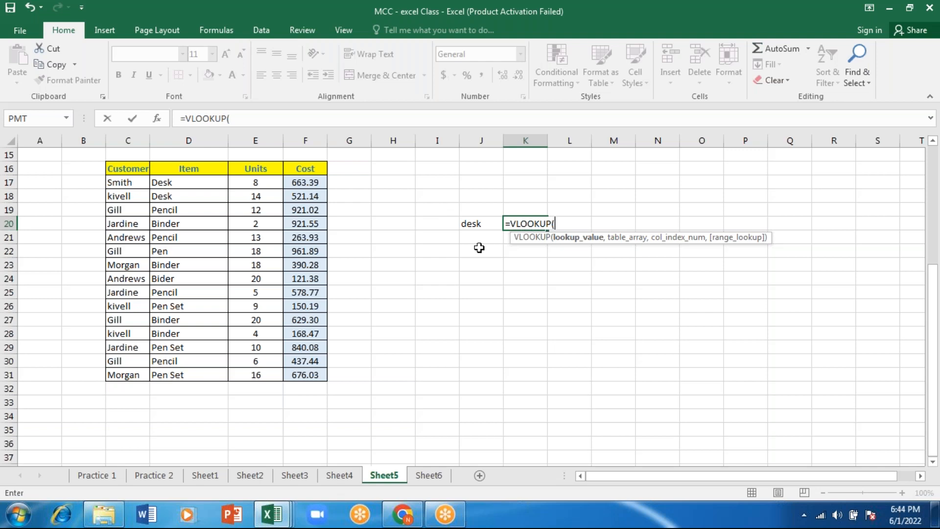
{"action": "left_click", "coordinate": [471, 224]}
{"action": "type", "text": ","}
{"action": "left_click_drag", "start_coordinate": [122, 169], "coordinate": [289, 184]}
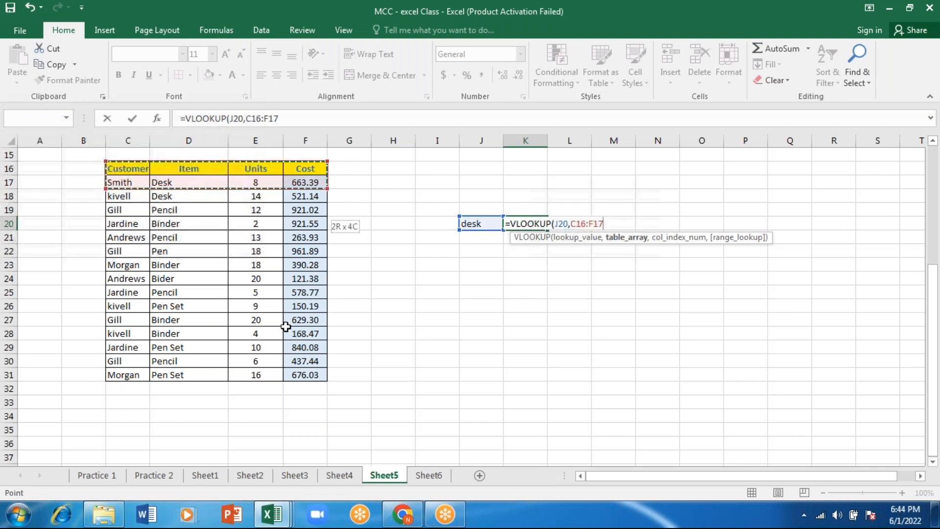
{"action": "left_click_drag", "start_coordinate": [285, 327], "coordinate": [303, 369]}
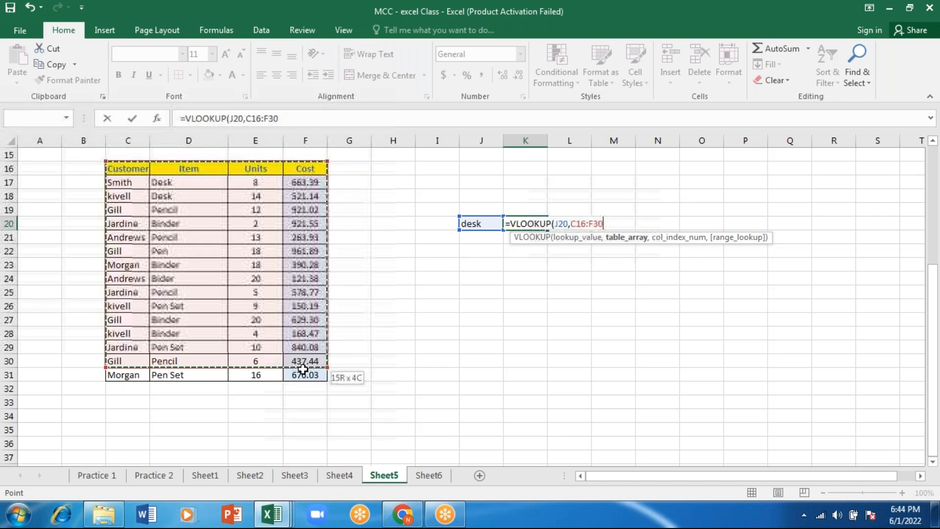
{"action": "left_click_drag", "start_coordinate": [303, 368], "coordinate": [304, 375]}
{"action": "type", "text": ","}
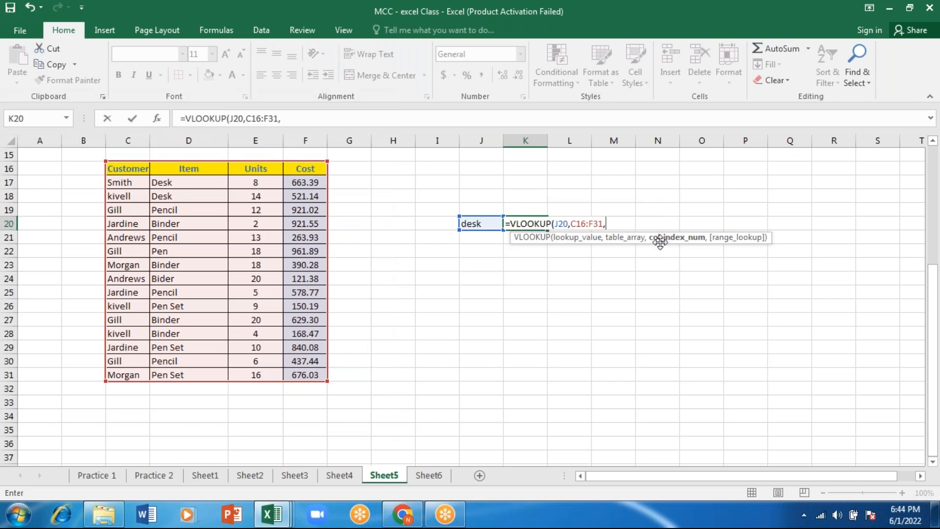
{"action": "key", "text": "Return"}
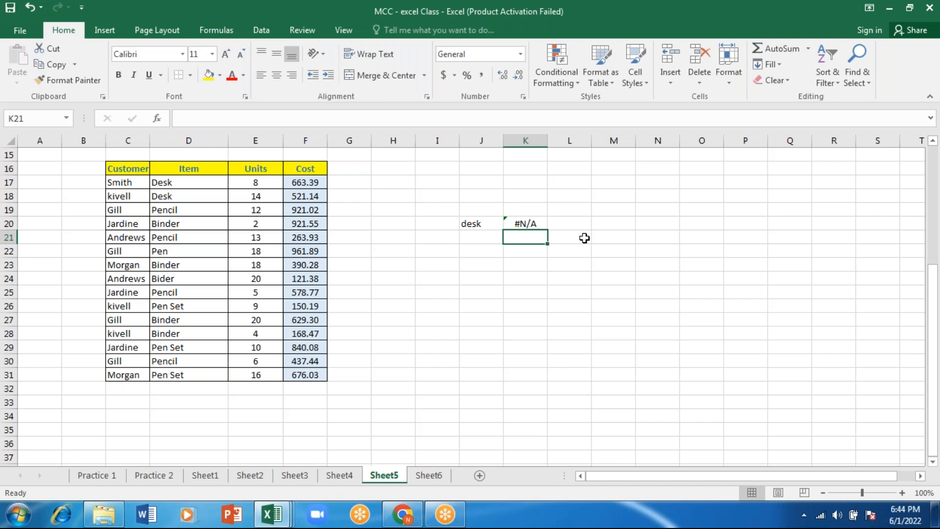
{"action": "left_click", "coordinate": [541, 225]}
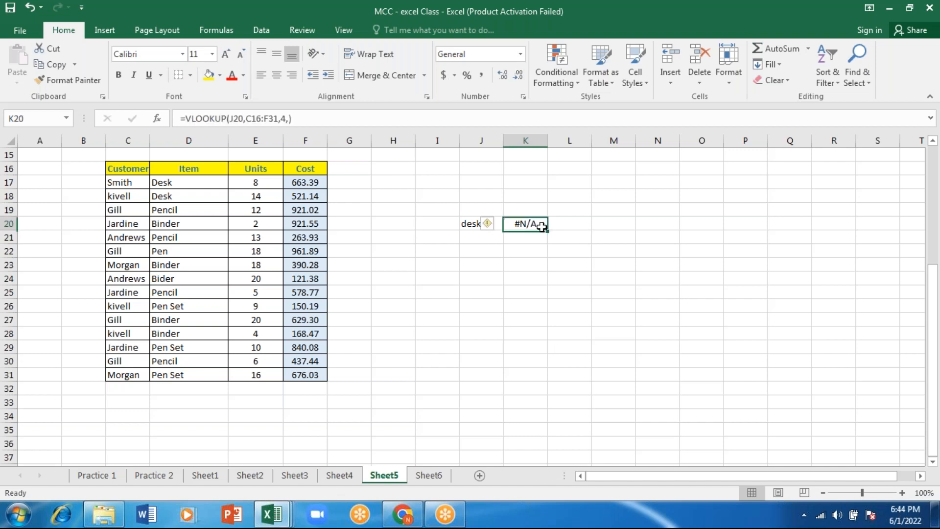
Replace the item name in cell D18 with A
{"action": "left_click", "coordinate": [162, 197]}
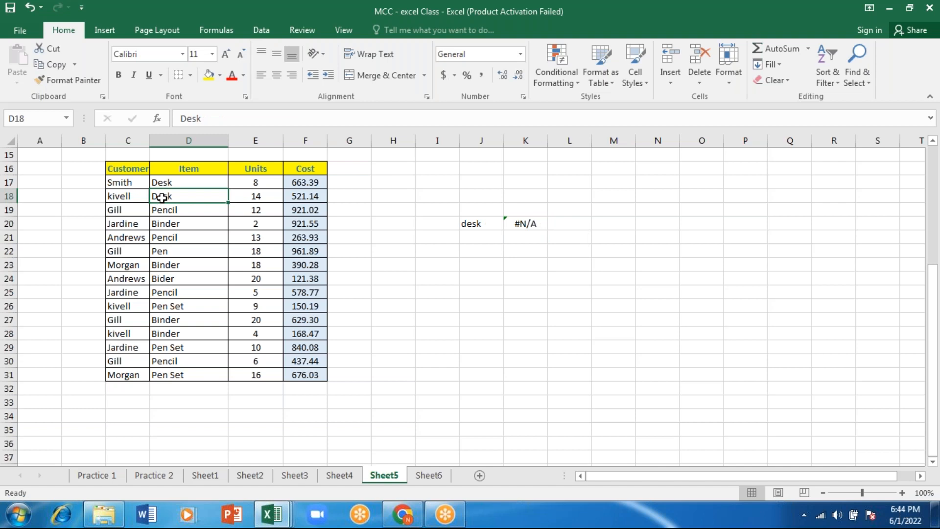
{"action": "double_click", "coordinate": [162, 198]}
{"action": "type", "text": "A"}
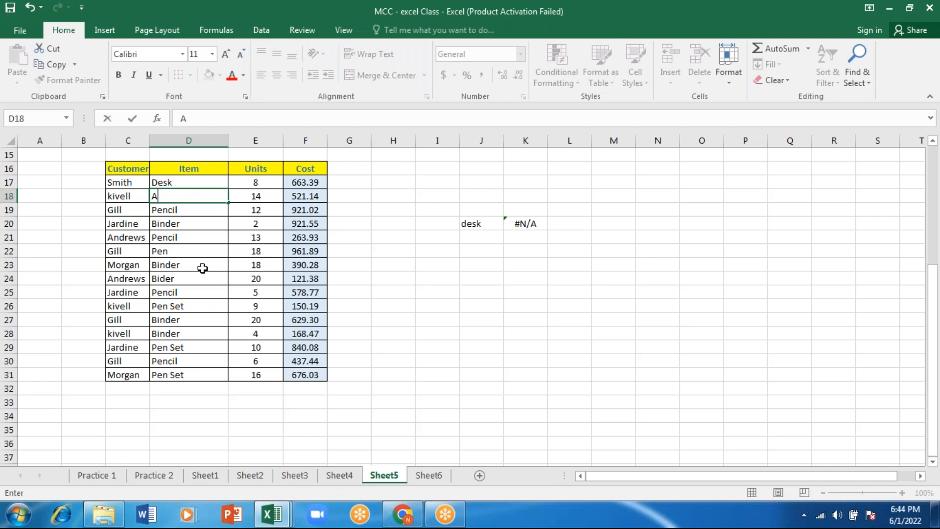
{"action": "left_click", "coordinate": [525, 237]}
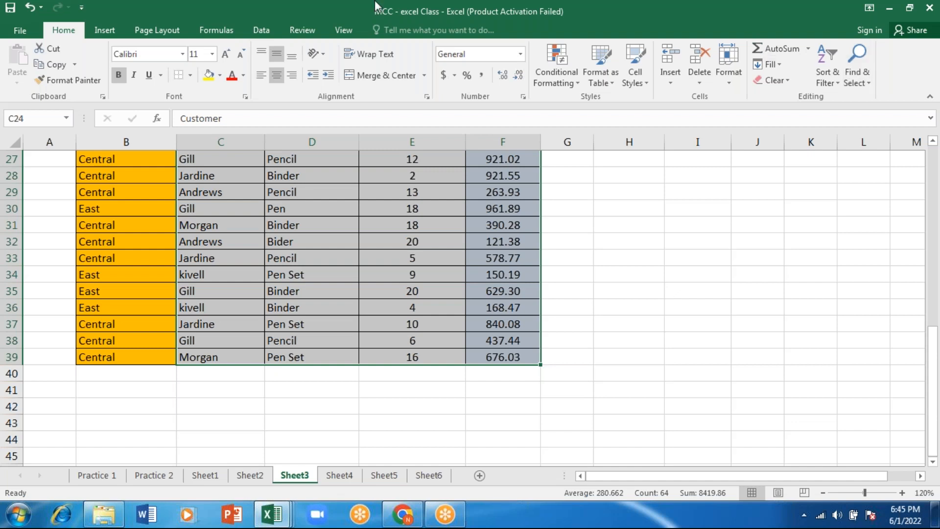
{"action": "left_click", "coordinate": [350, 6]}
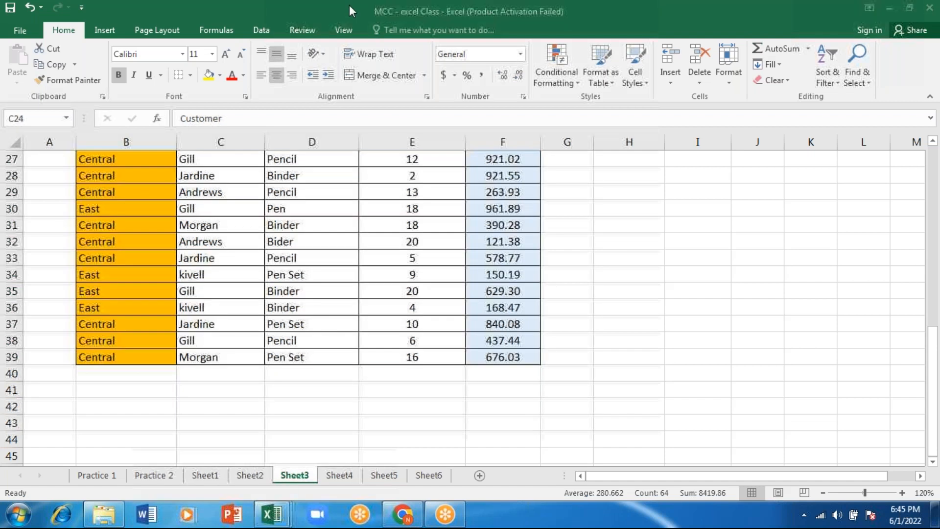
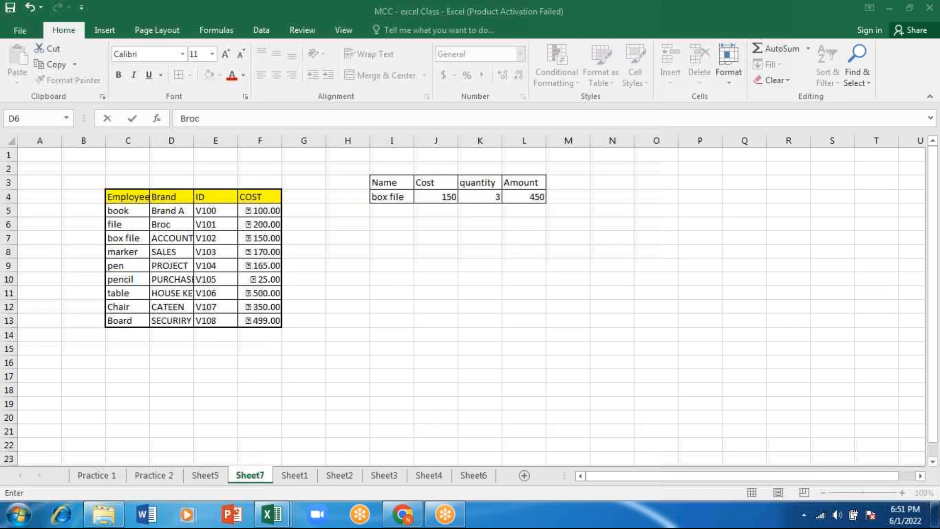
Delete the brand entries in D5:D13 so the cells beside them shift left, and delete the leftover column F
{"action": "left_click_drag", "start_coordinate": [183, 211], "coordinate": [183, 307]}
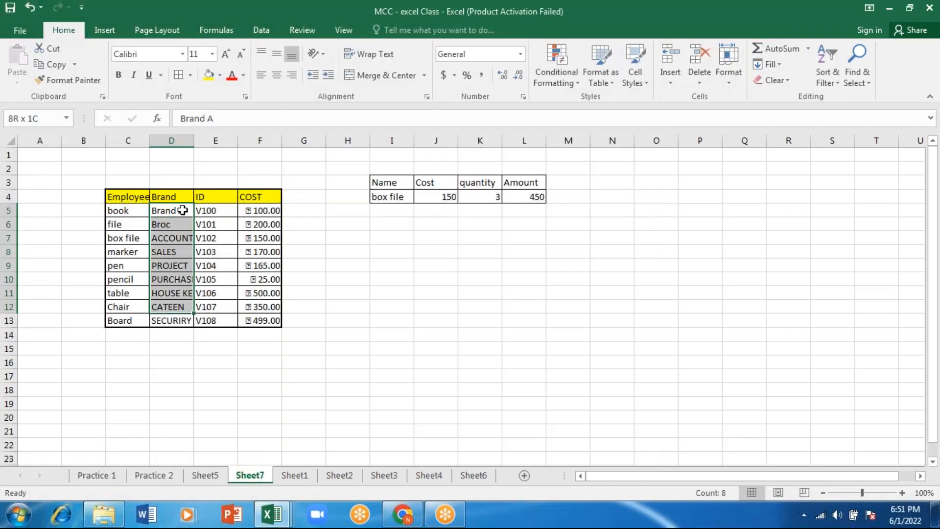
{"action": "key", "text": "ctrl+minus"}
{"action": "key", "text": "Return"}
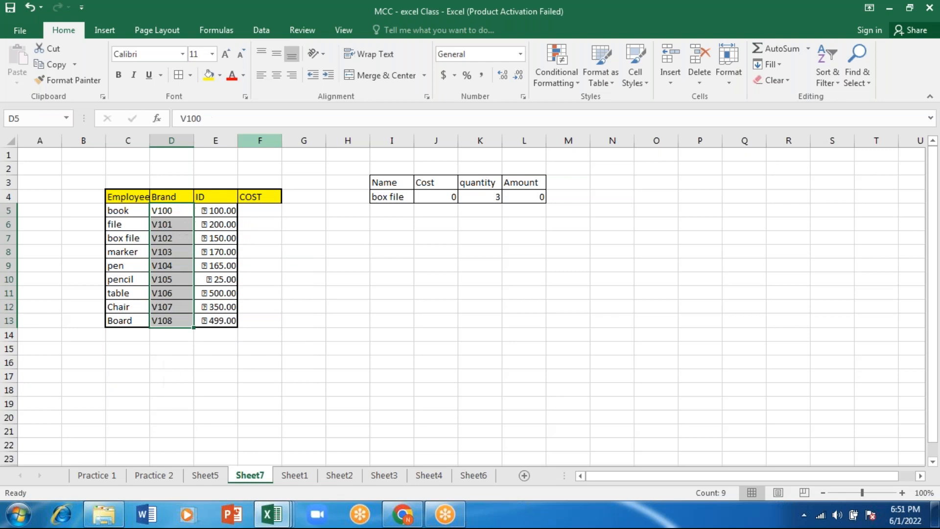
{"action": "left_click", "coordinate": [260, 141]}
{"action": "key", "text": "ctrl+minus"}
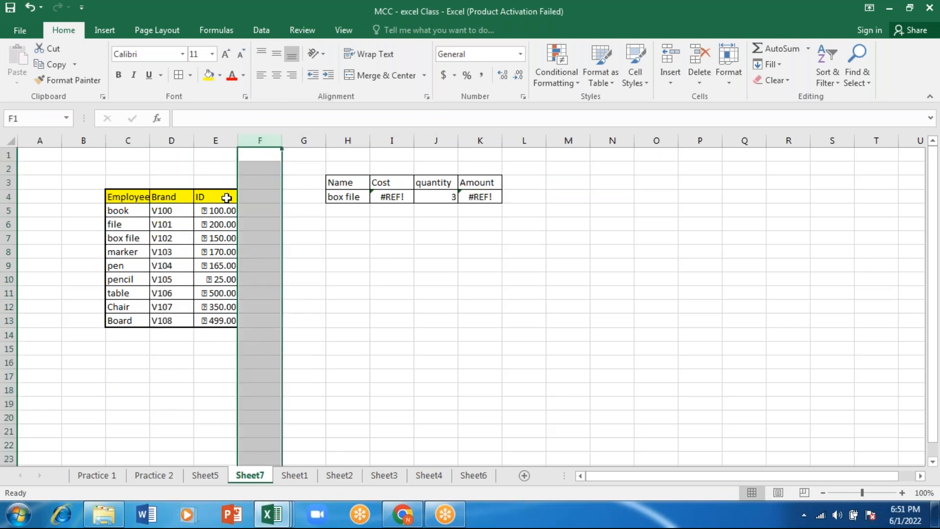
Change the table heading in cell E4 to Cost
{"action": "left_click", "coordinate": [226, 197]}
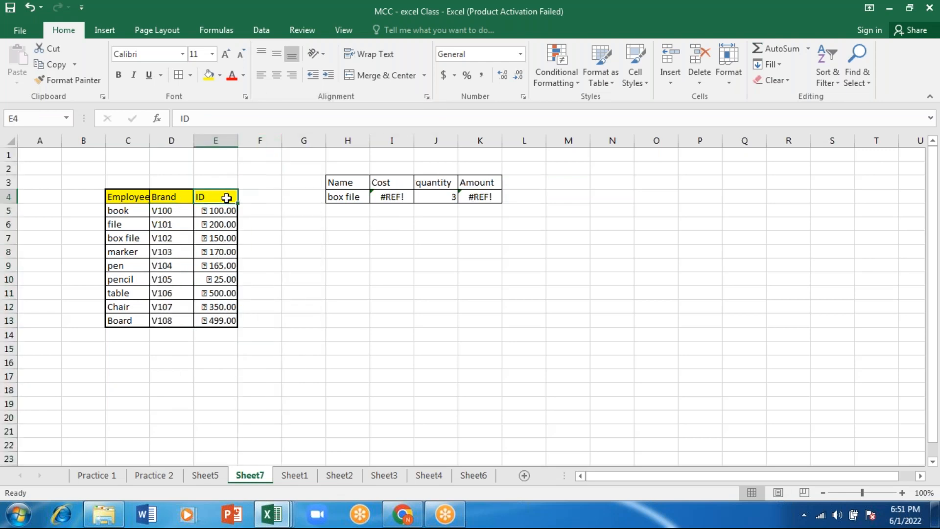
{"action": "type", "text": "Cost"}
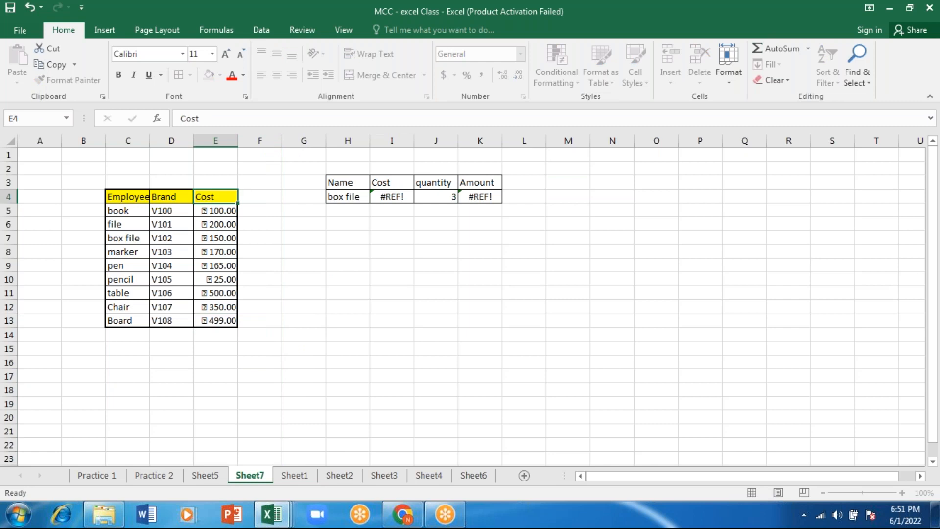
{"action": "key", "text": "Return"}
{"action": "left_click", "coordinate": [680, 31]}
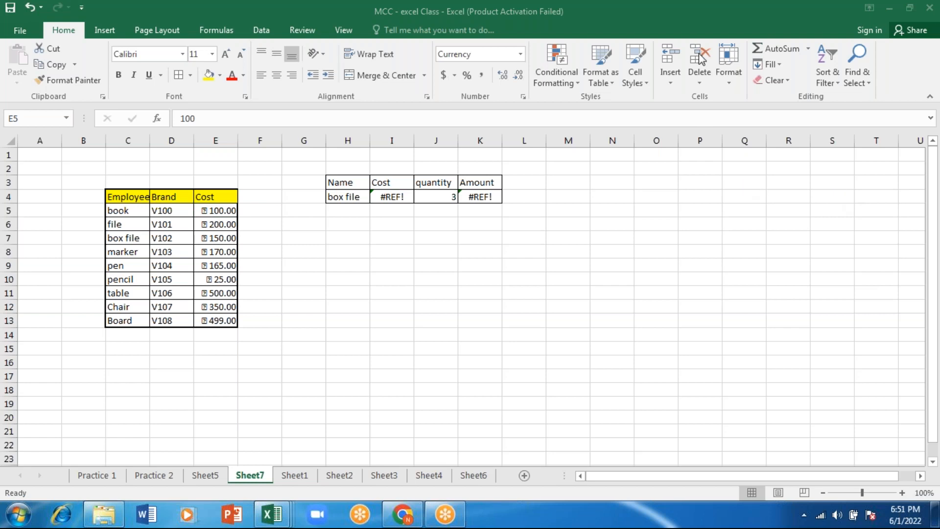
Remove the old lookup table from columns H to K and start a new one with Item in I5 and marker in I6
{"action": "left_click_drag", "start_coordinate": [346, 141], "coordinate": [466, 141]}
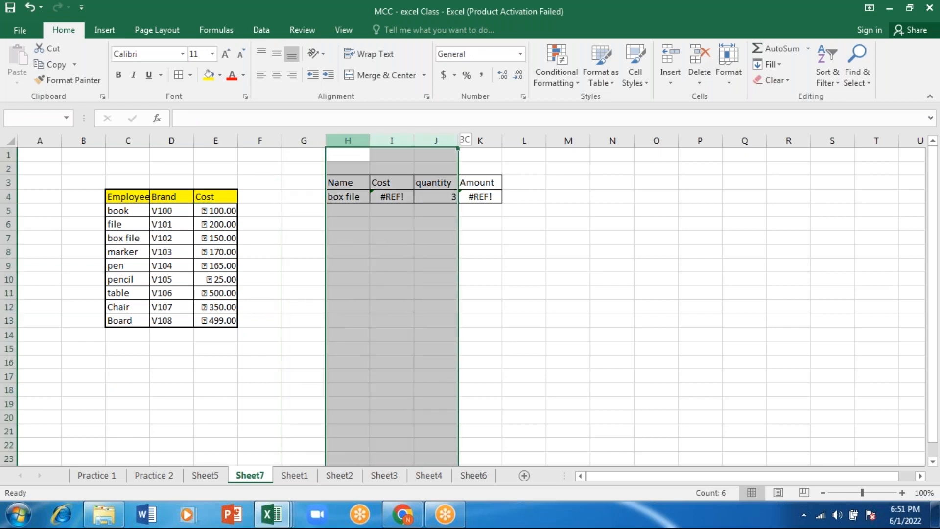
{"action": "left_click_drag", "start_coordinate": [458, 141], "coordinate": [500, 141]}
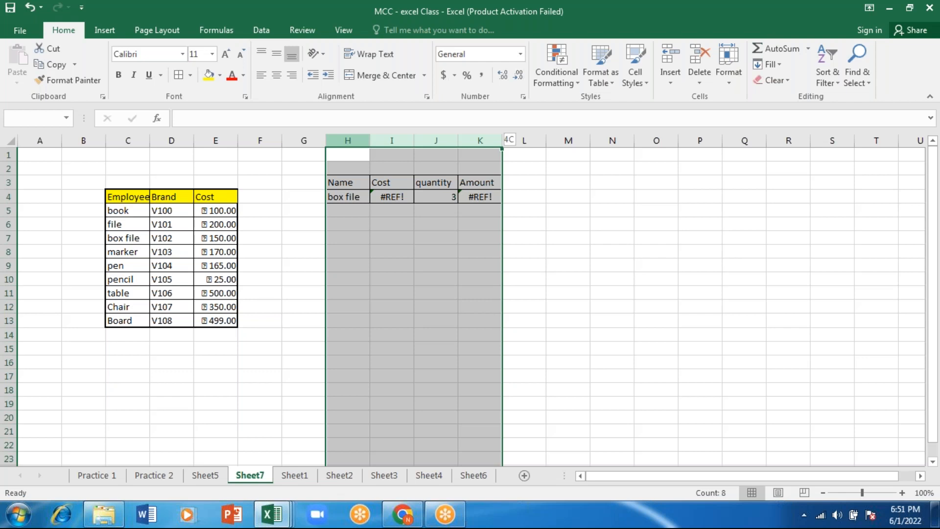
{"action": "left_click_drag", "start_coordinate": [501, 141], "coordinate": [501, 140]}
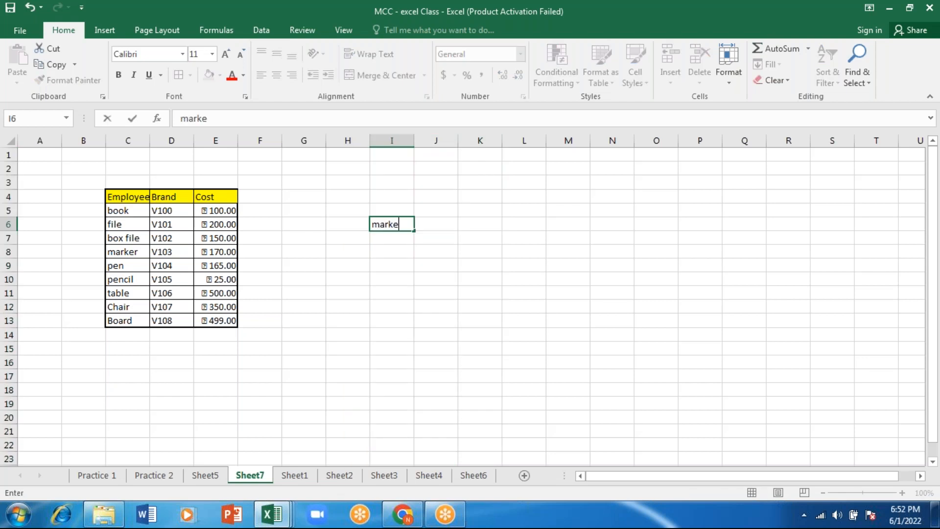
{"action": "key", "text": "Up"}
{"action": "type", "text": "Item"}
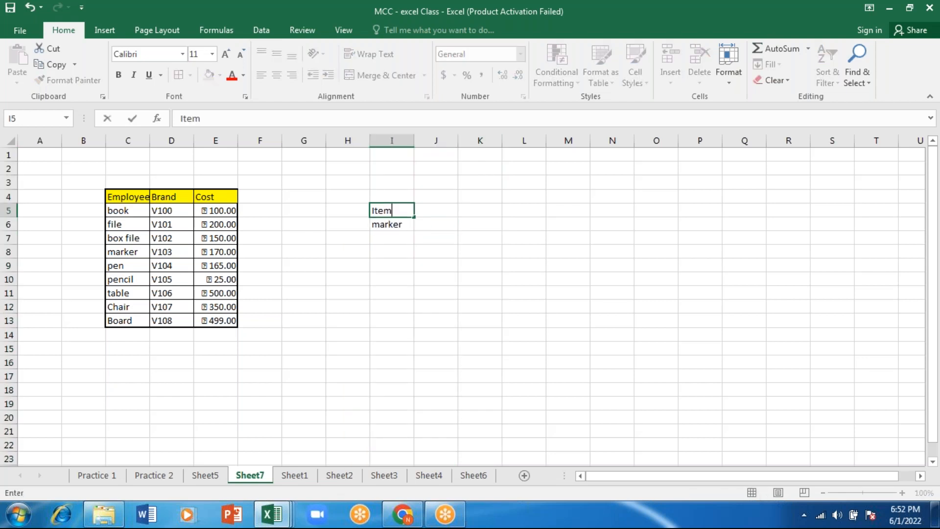
Change the first heading of the source table, in cell C4, to item
{"action": "left_click", "coordinate": [127, 196]}
{"action": "type", "text": "item"}
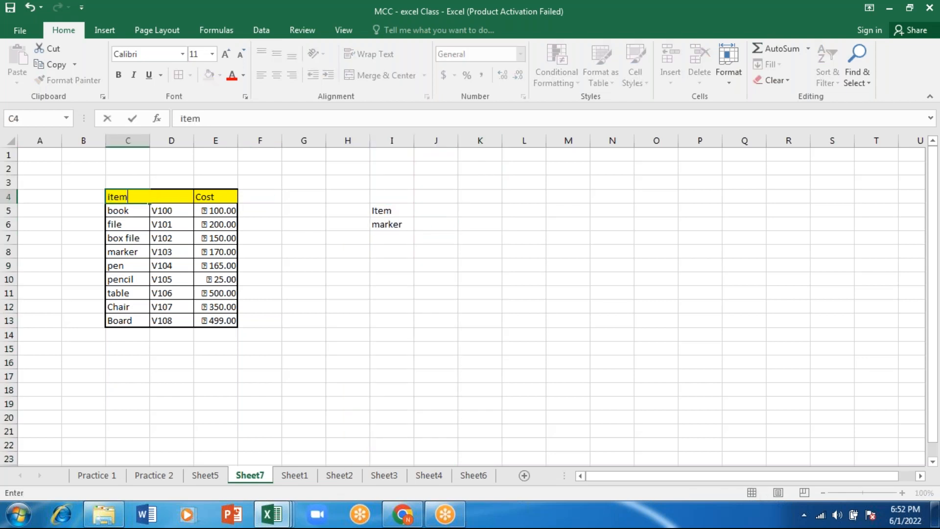
{"action": "key", "text": "Tab"}
Enter the headings cost, qnty and Amount in cells J5, K5 and L5
{"action": "left_click", "coordinate": [424, 209]}
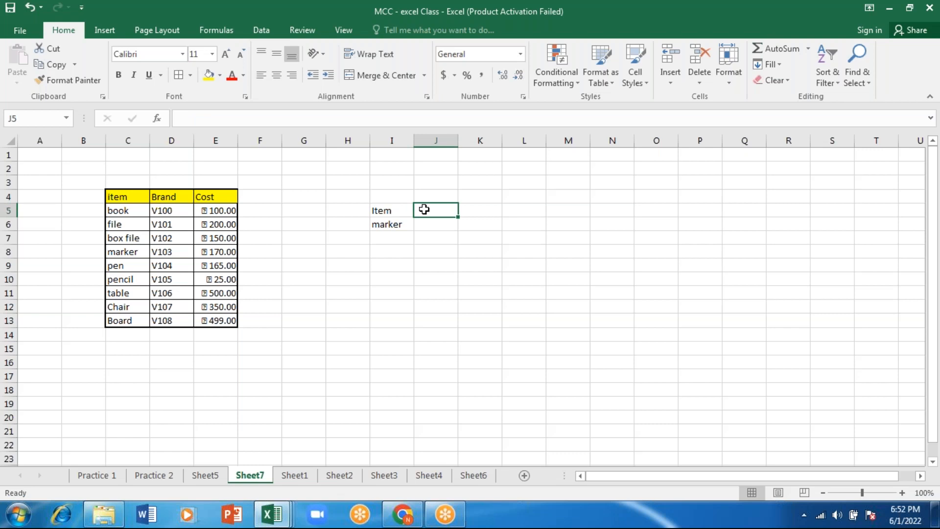
{"action": "type", "text": "cos"}
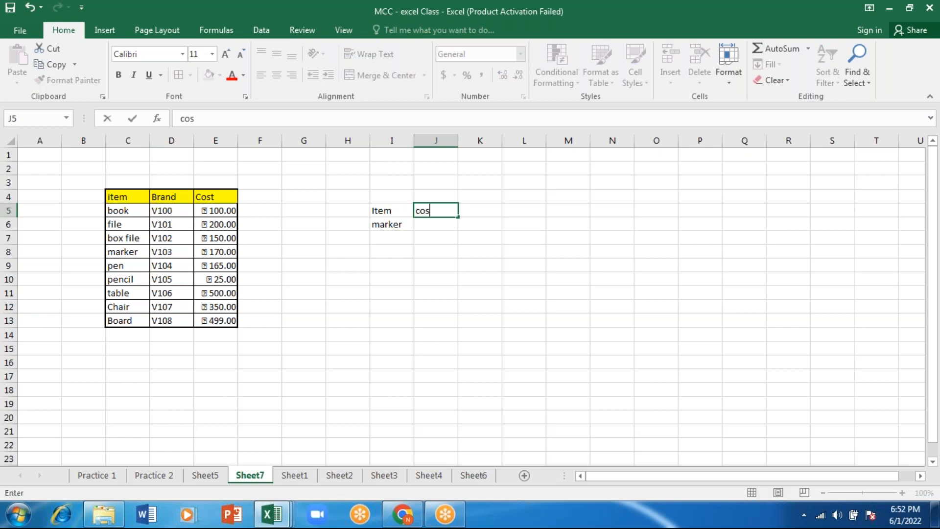
{"action": "type", "text": "t"}
{"action": "key", "text": "Tab"}
{"action": "type", "text": "qnty"}
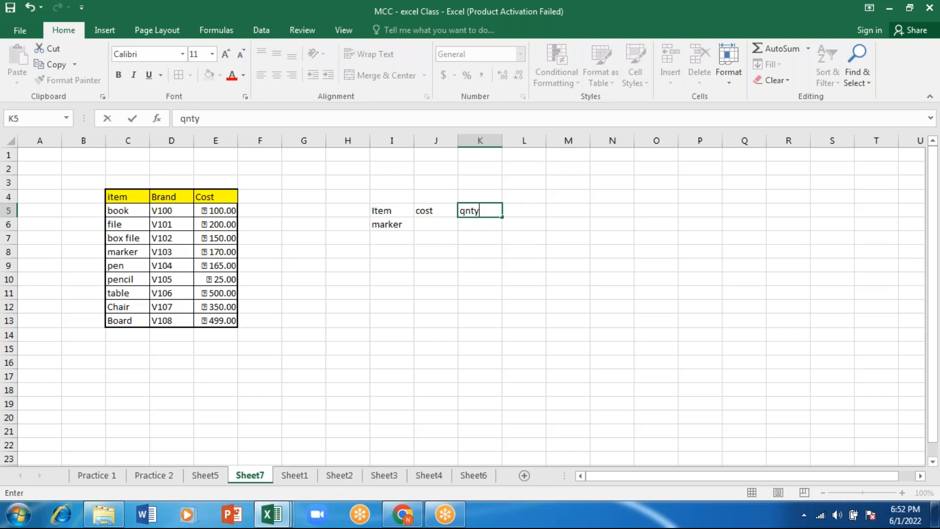
{"action": "key", "text": "Tab"}
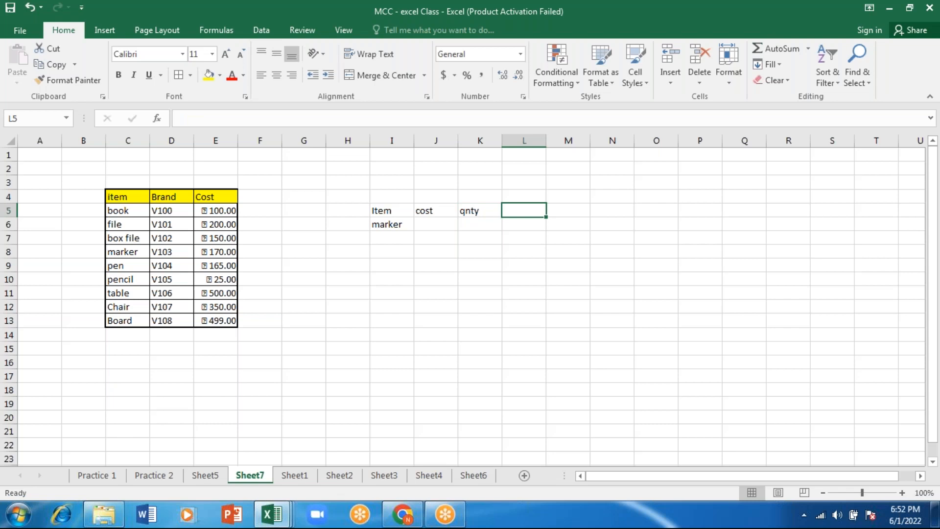
{"action": "type", "text": "Am"}
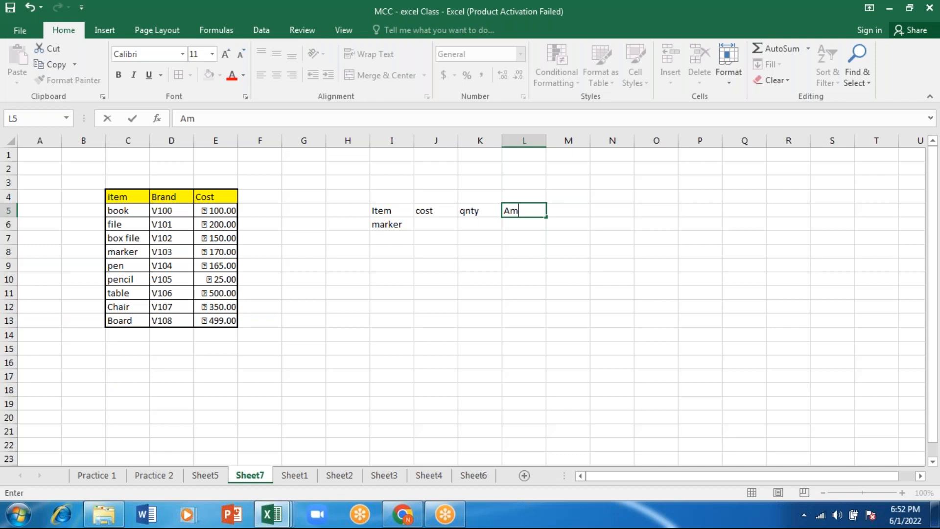
Enter =VLOOKUP(I6,C4:E13,3,FALSE) in cell J6 to look up the marker's cost
{"action": "left_click", "coordinate": [387, 225]}
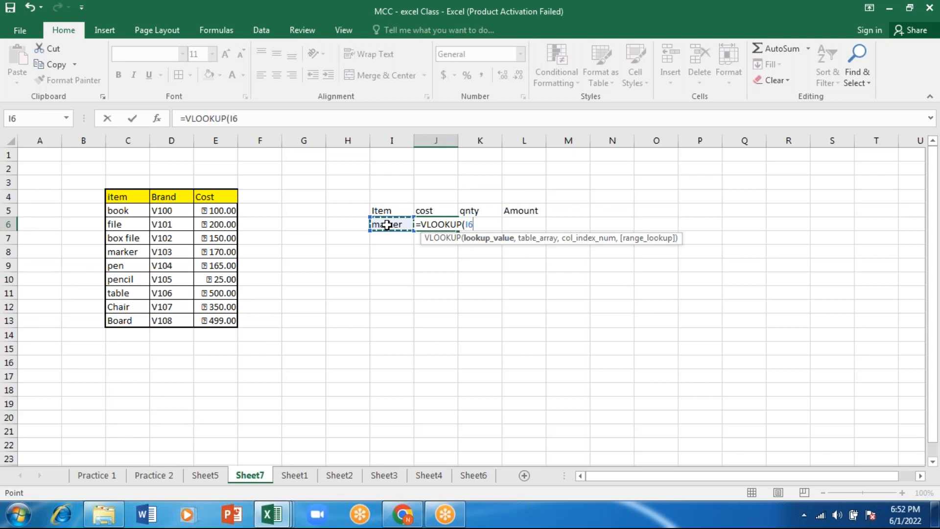
{"action": "type", "text": ","}
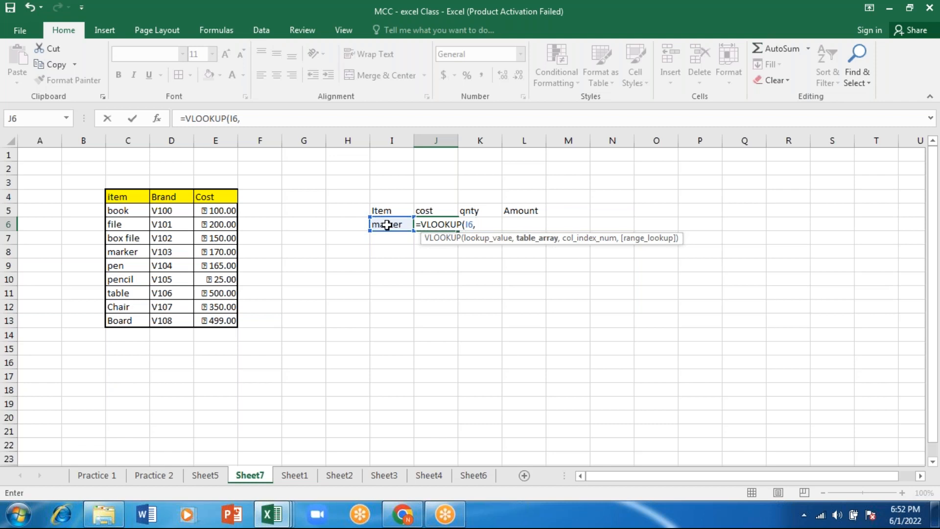
{"action": "left_click", "coordinate": [128, 200]}
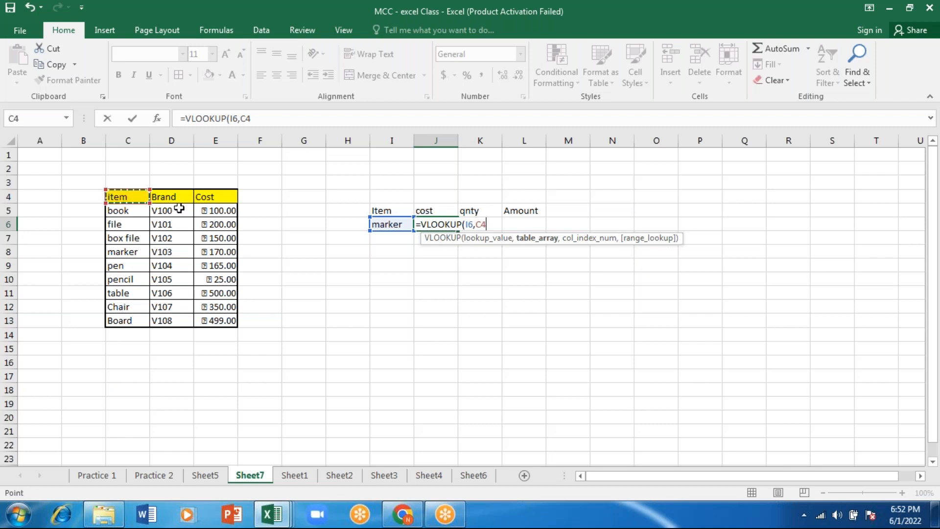
{"action": "left_click_drag", "start_coordinate": [180, 209], "coordinate": [203, 321]}
{"action": "type", "text": ","}
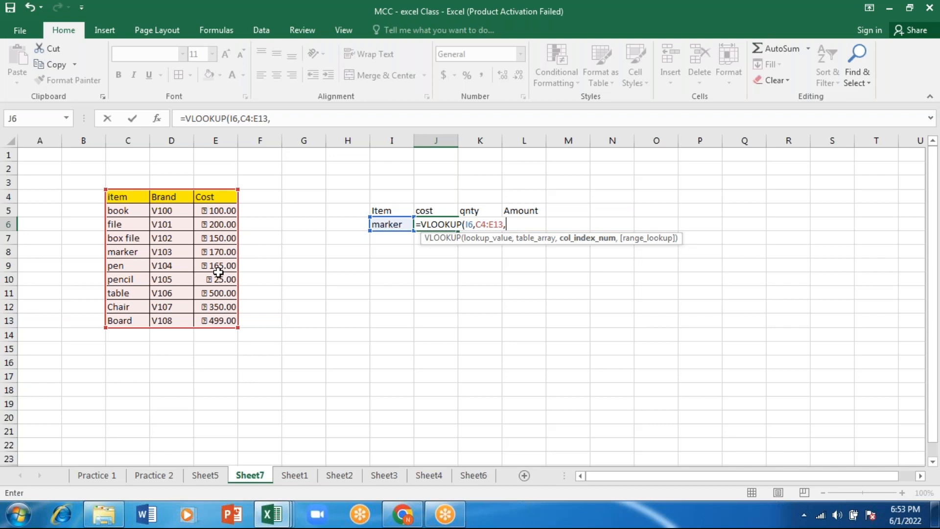
{"action": "type", "text": "3,"}
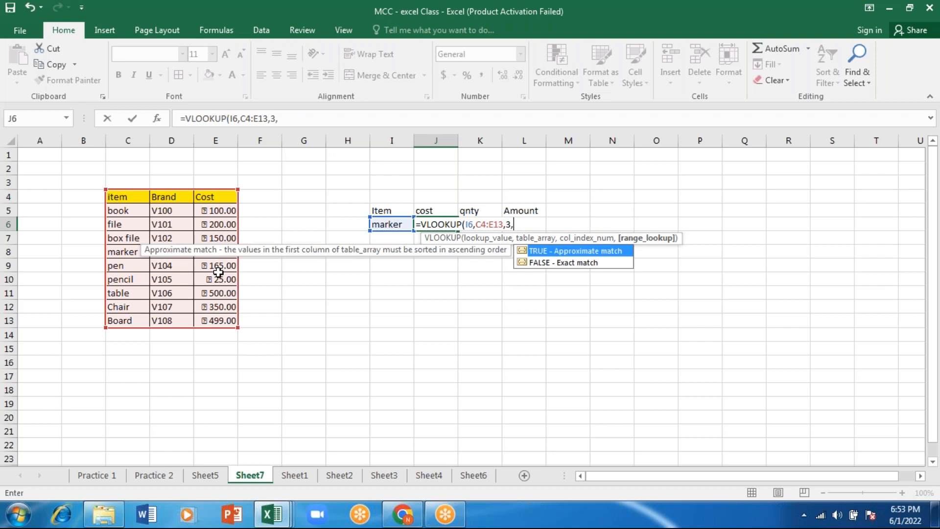
{"action": "key", "text": "Down"}
{"action": "key", "text": "Tab"}
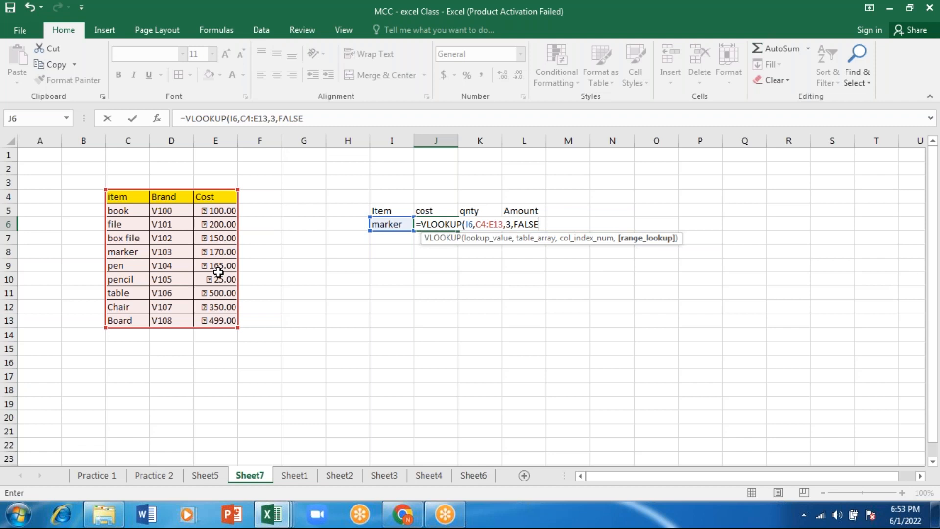
{"action": "type", "text": ")"}
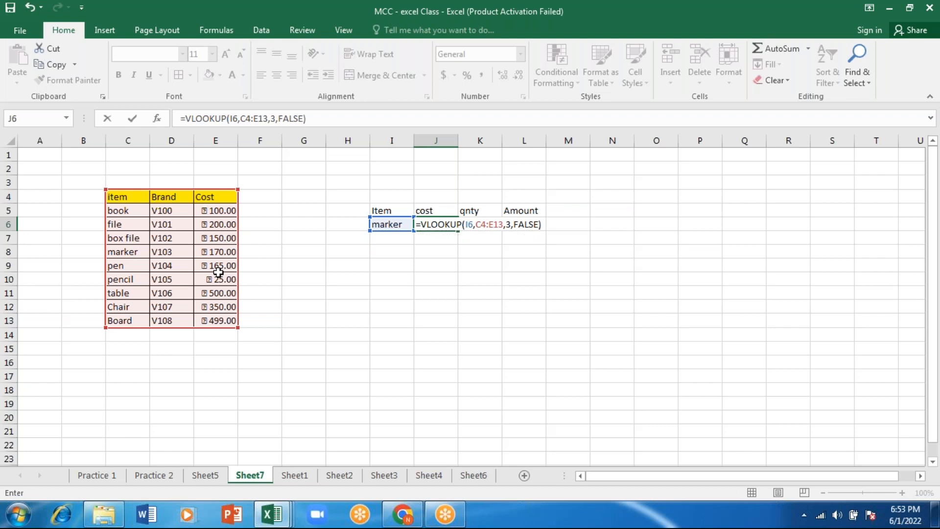
{"action": "key", "text": "Return"}
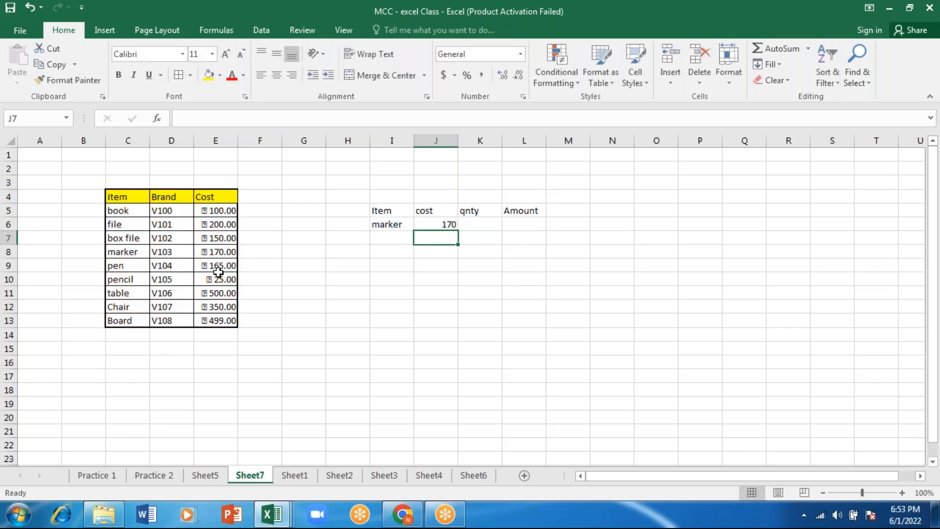
Enter a quantity of 3 in cell K6 and calculate the amount in L6 with =J6*K6
{"action": "left_click", "coordinate": [480, 225]}
{"action": "type", "text": "3"}
{"action": "left_click", "coordinate": [536, 224]}
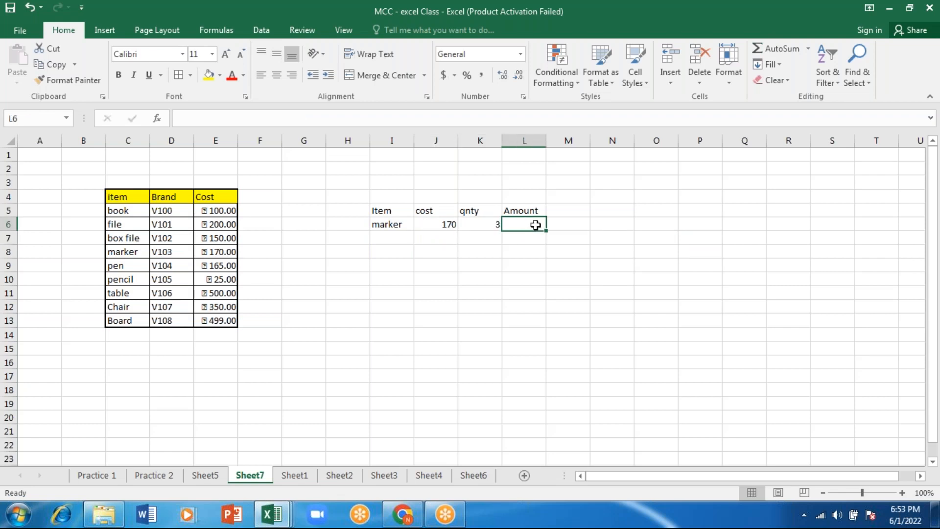
{"action": "type", "text": "="}
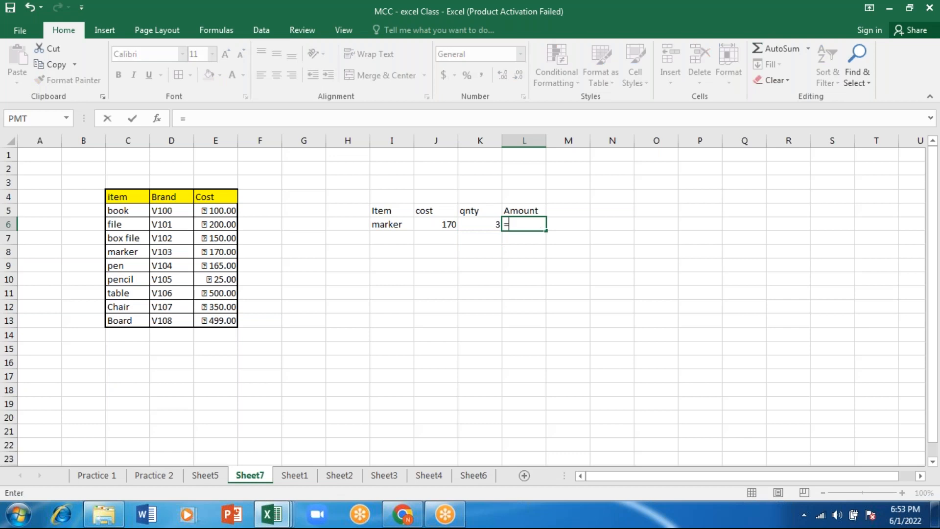
{"action": "left_click", "coordinate": [438, 224]}
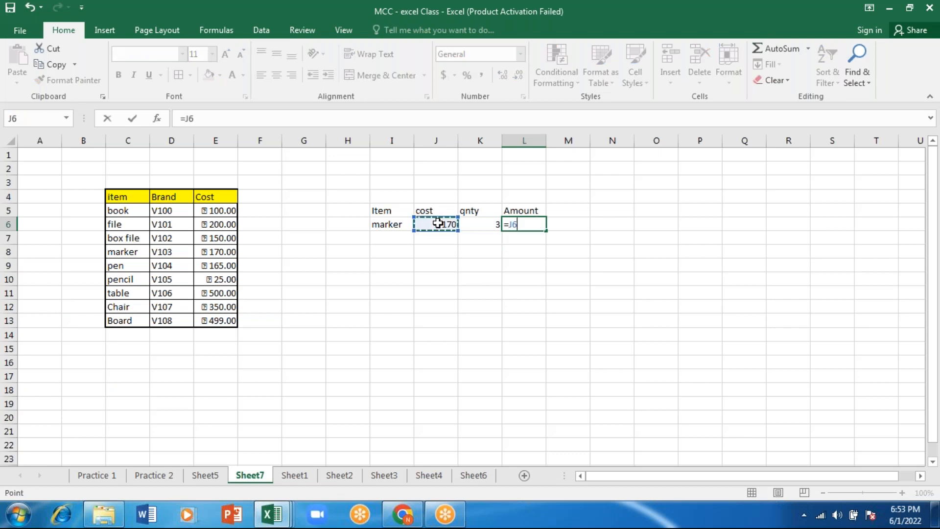
{"action": "type", "text": "*"}
{"action": "left_click", "coordinate": [479, 224]}
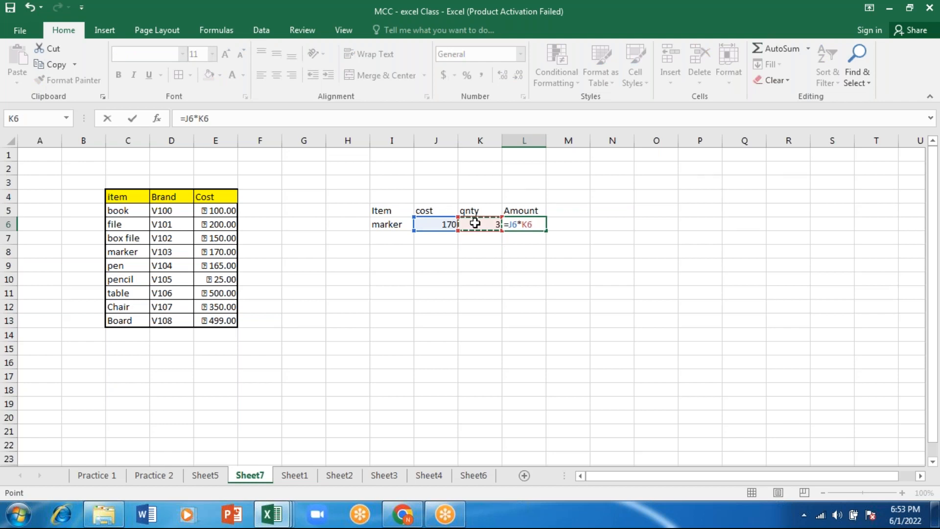
{"action": "key", "text": "Return"}
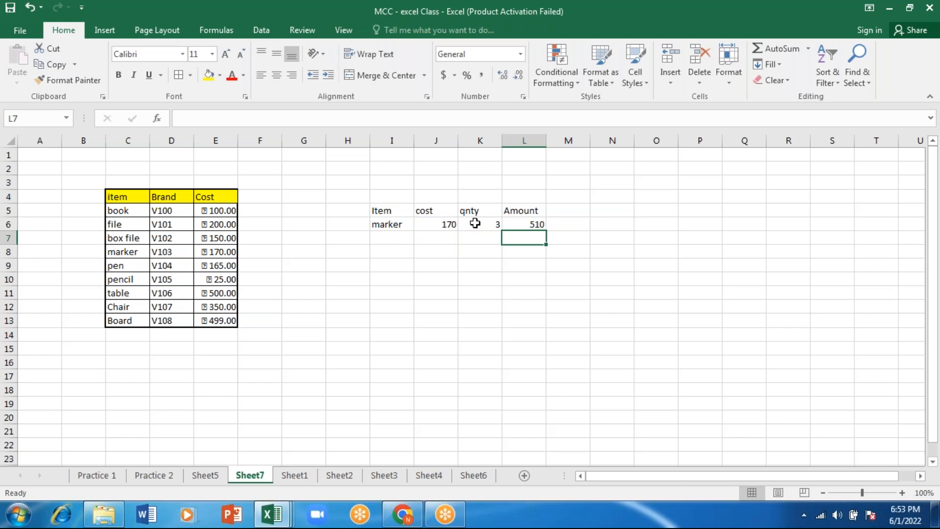
Copy the item name box file from C7 into lookup cell I6
{"action": "left_click", "coordinate": [119, 240]}
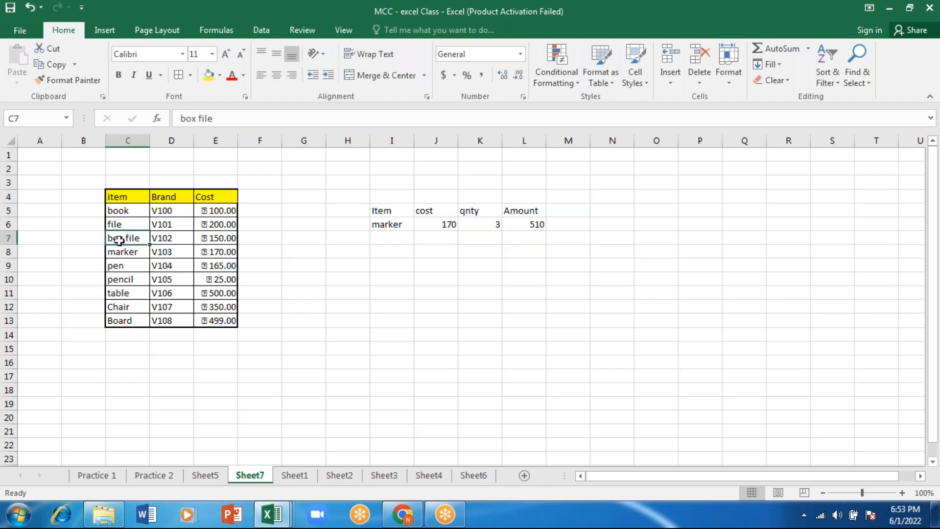
{"action": "key", "text": "ctrl+c"}
{"action": "left_click", "coordinate": [392, 225]}
{"action": "key", "text": "ctrl+v"}
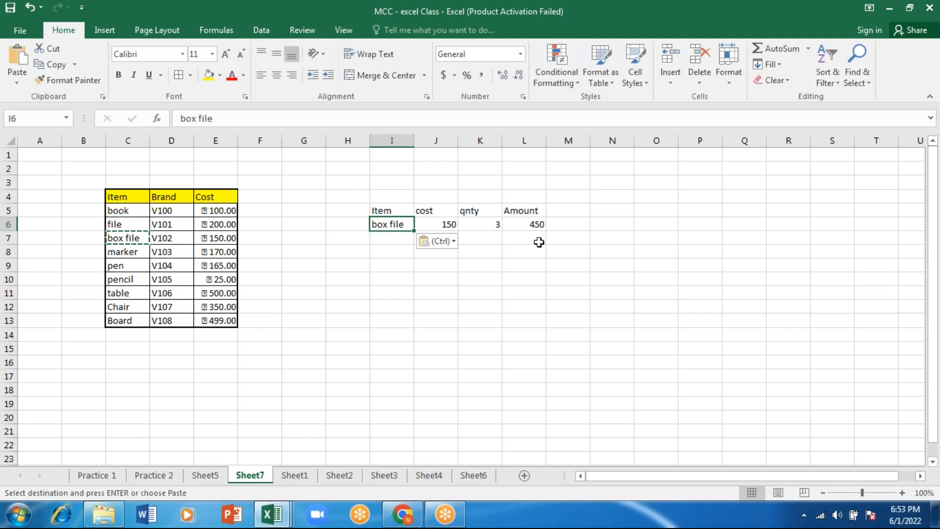
Replace the lookup item in cell I6 with file
{"action": "type", "text": "file"}
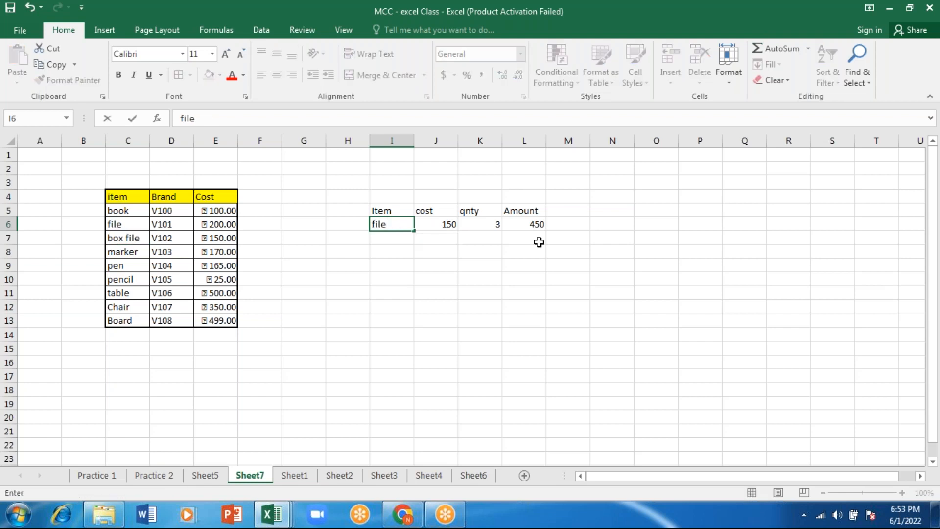
{"action": "key", "text": "Return"}
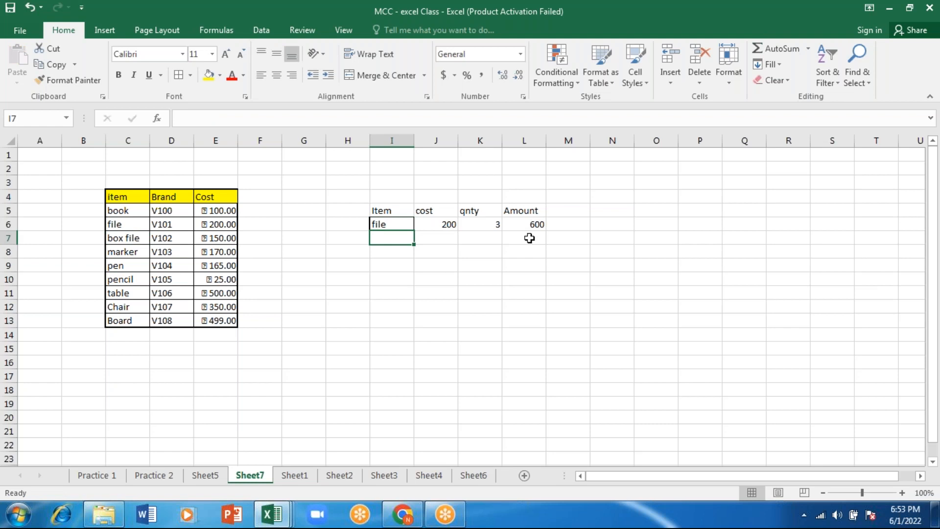
{"action": "left_click", "coordinate": [398, 223]}
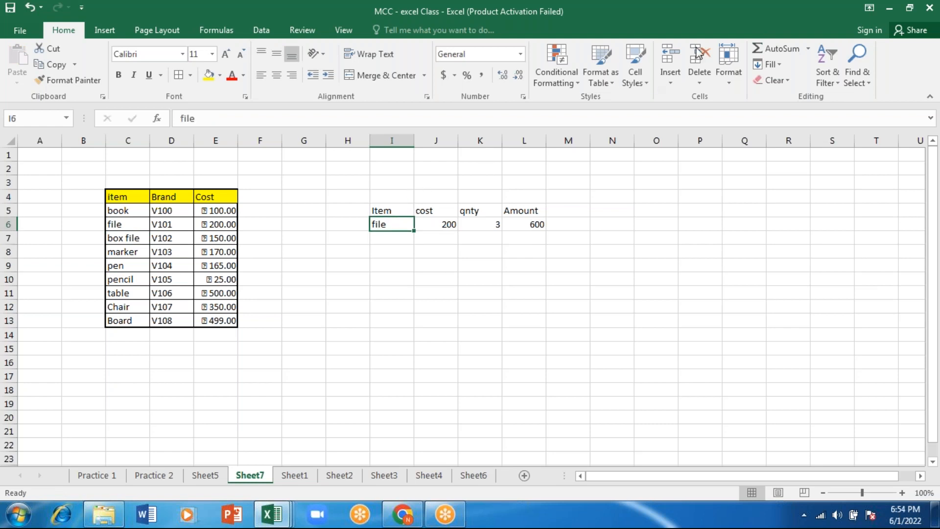
{"action": "left_click", "coordinate": [700, 21]}
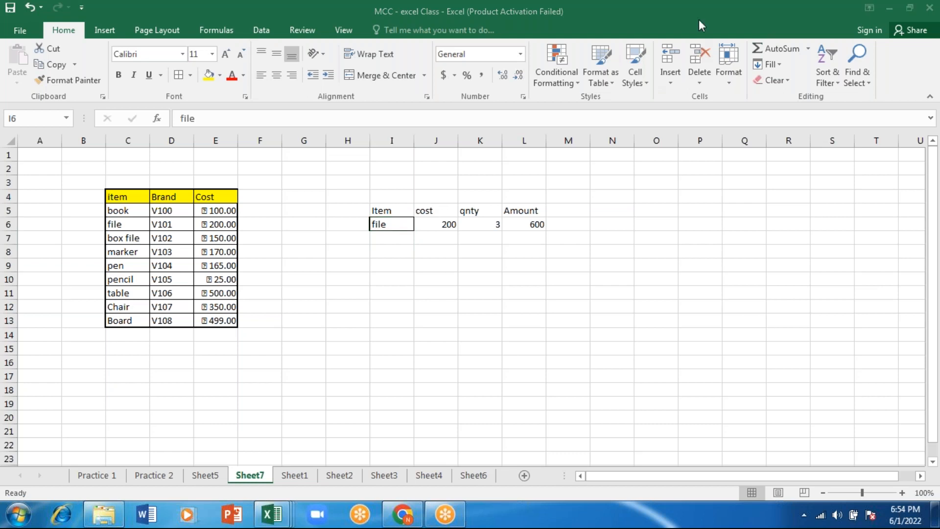
{"action": "left_click", "coordinate": [401, 259]}
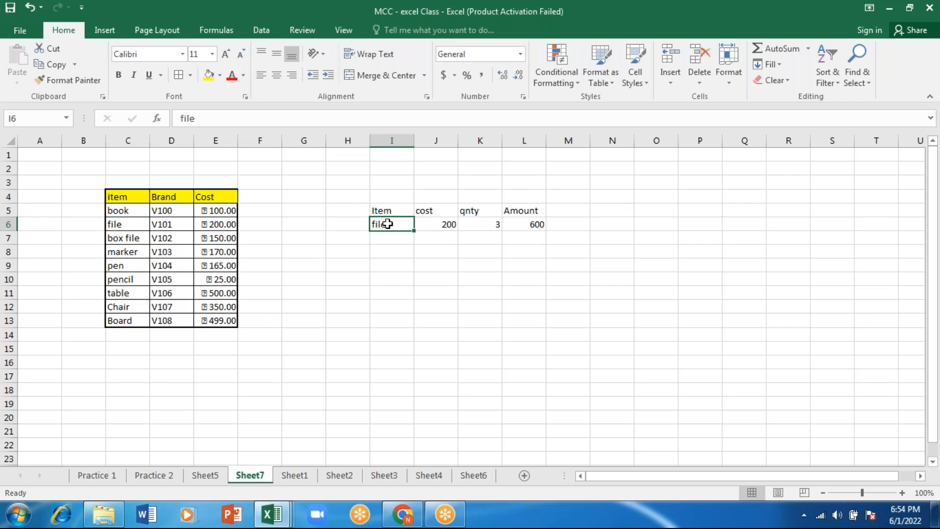
Add a List data validation to cell I6 using the item names in =$C$5:$C$13 as its source
{"action": "left_click", "coordinate": [268, 32]}
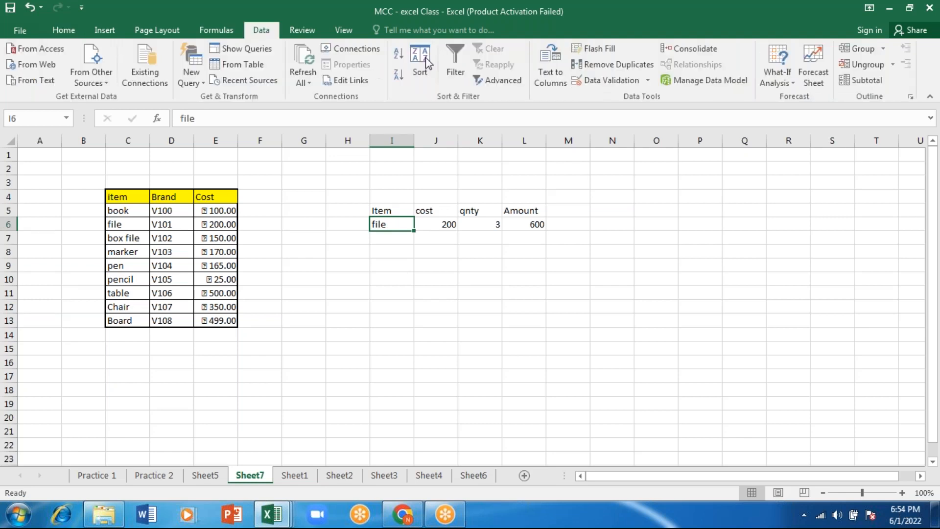
{"action": "left_click", "coordinate": [609, 78]}
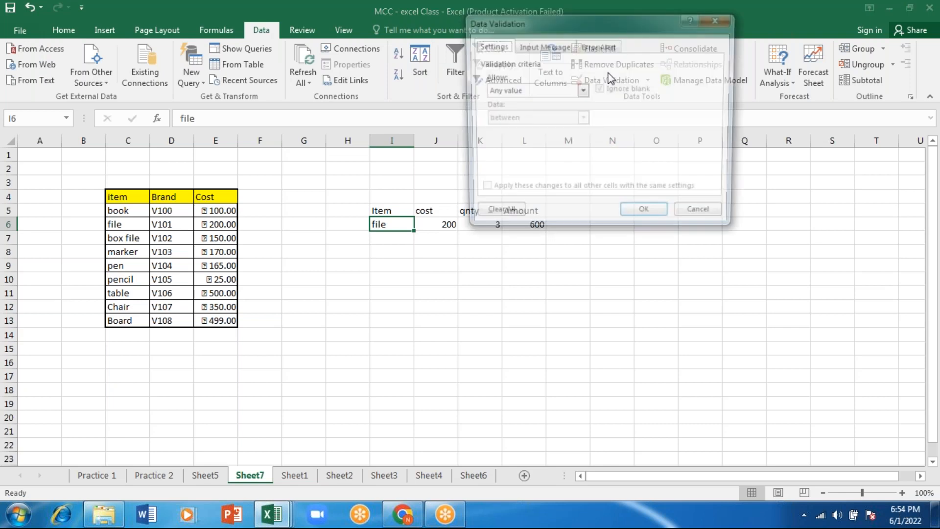
{"action": "left_click", "coordinate": [582, 91]}
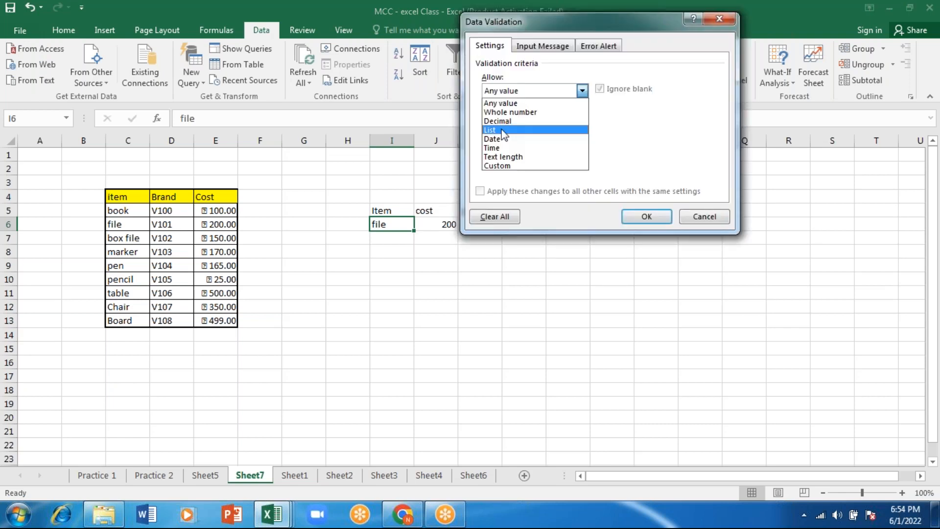
{"action": "left_click", "coordinate": [504, 130]}
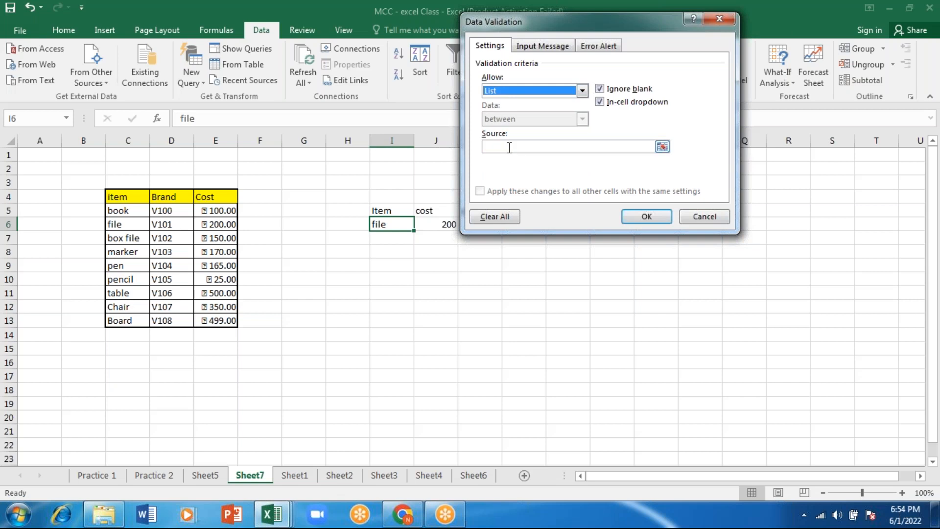
{"action": "left_click", "coordinate": [504, 147]}
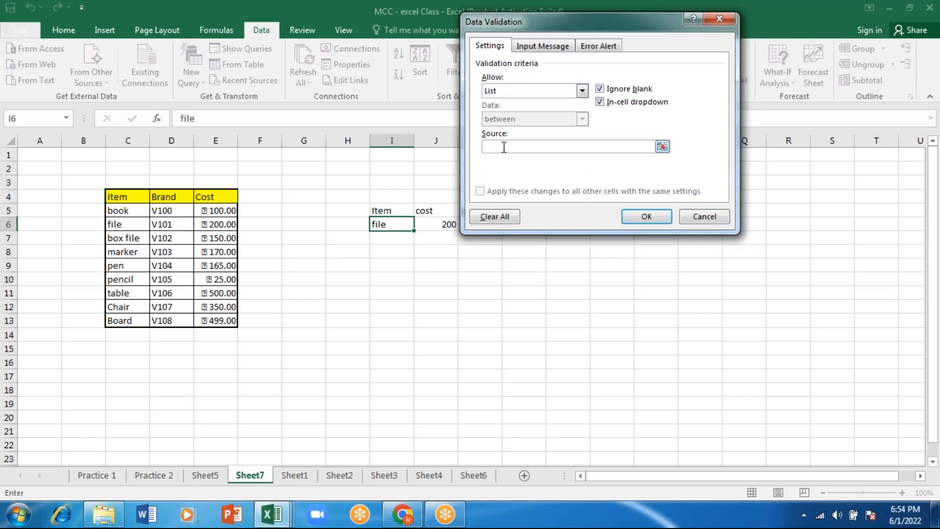
{"action": "left_click", "coordinate": [129, 211]}
{"action": "key", "text": "shift+Down"}
{"action": "key", "text": "shift+Down"}
{"action": "key", "text": "shift+Down"}
{"action": "key", "text": "shift+Down"}
{"action": "key", "text": "shift+Down"}
{"action": "key", "text": "shift+Down"}
{"action": "key", "text": "shift+Down"}
{"action": "key", "text": "shift+Down"}
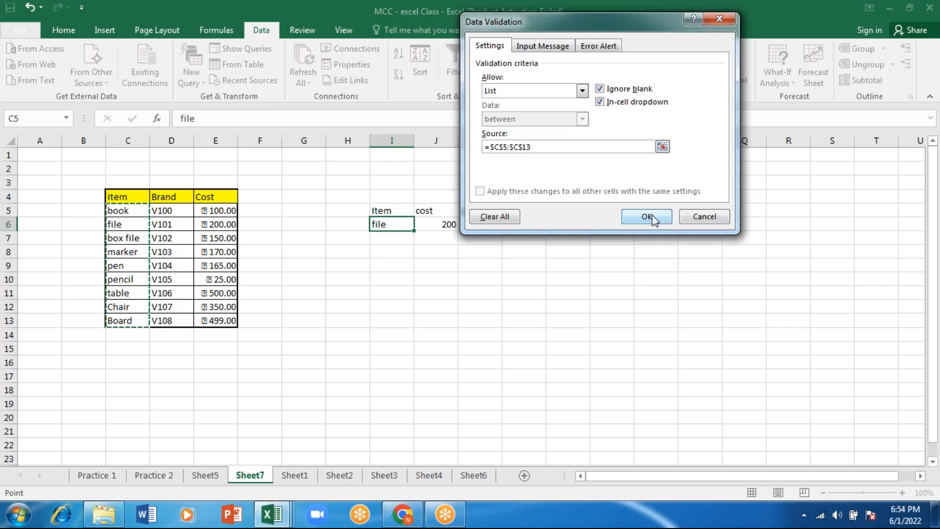
{"action": "left_click", "coordinate": [647, 217]}
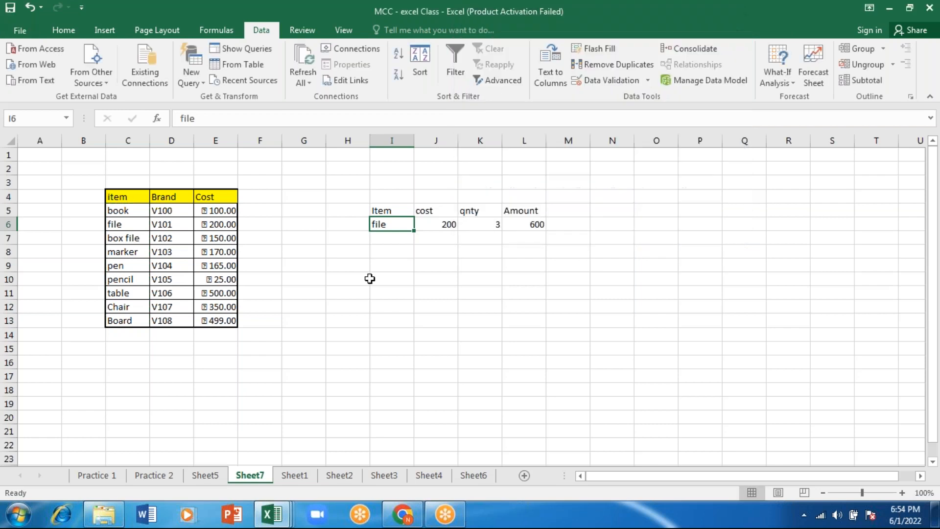
Pick pencil from the list in cell I6 and try quantities of 5 and 10 in K6
{"action": "left_click", "coordinate": [368, 278]}
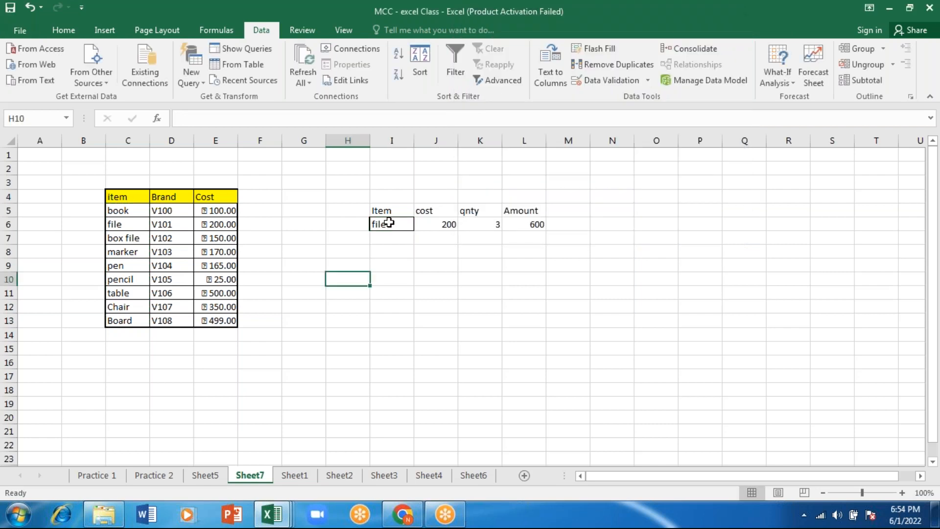
{"action": "left_click", "coordinate": [389, 223]}
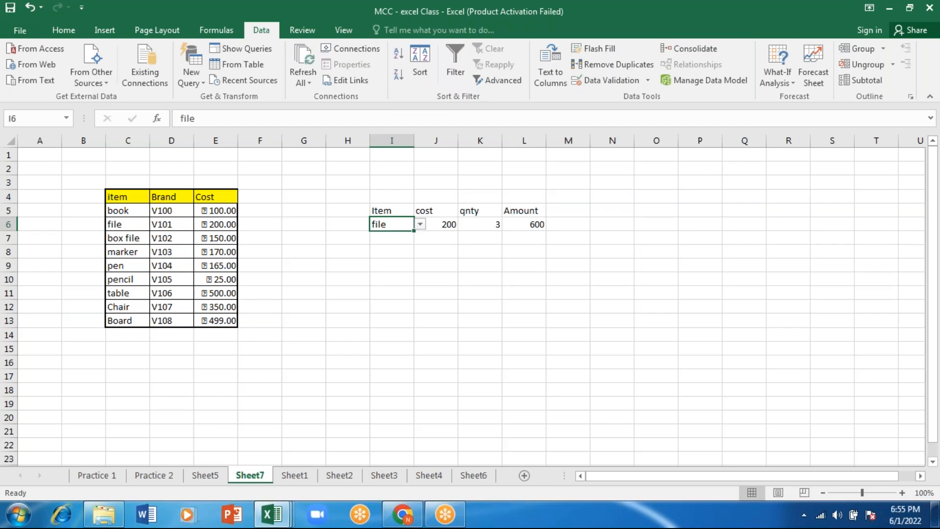
{"action": "left_click", "coordinate": [392, 292]}
{"action": "left_click", "coordinate": [481, 228]}
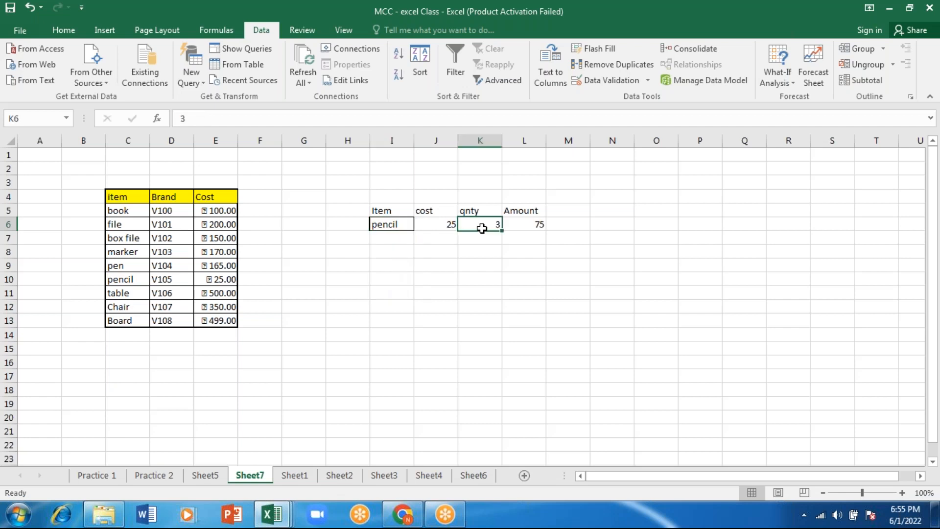
{"action": "type", "text": "5"}
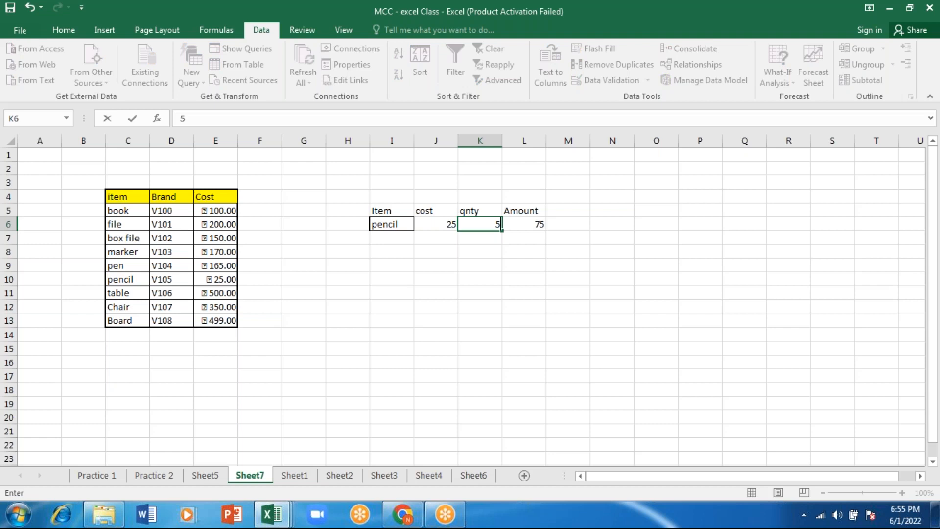
{"action": "key", "text": "ctrl+Return"}
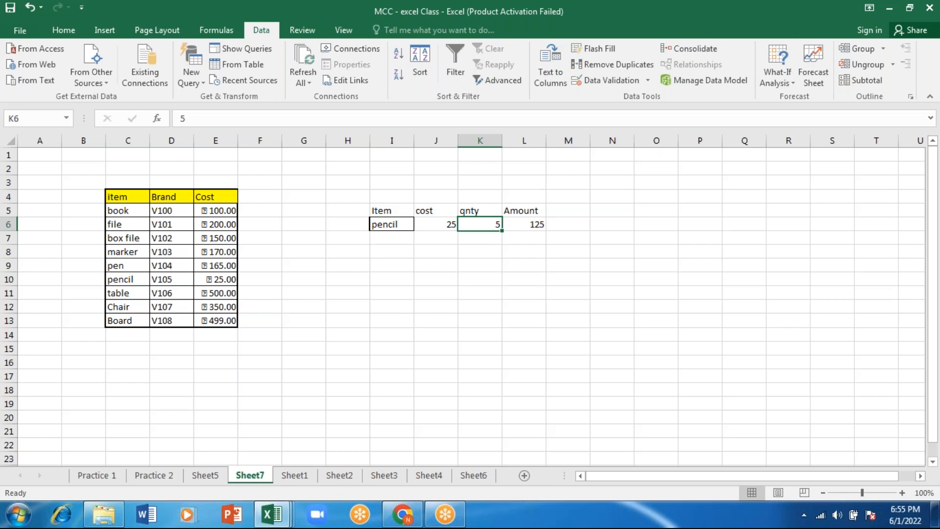
{"action": "type", "text": "10"}
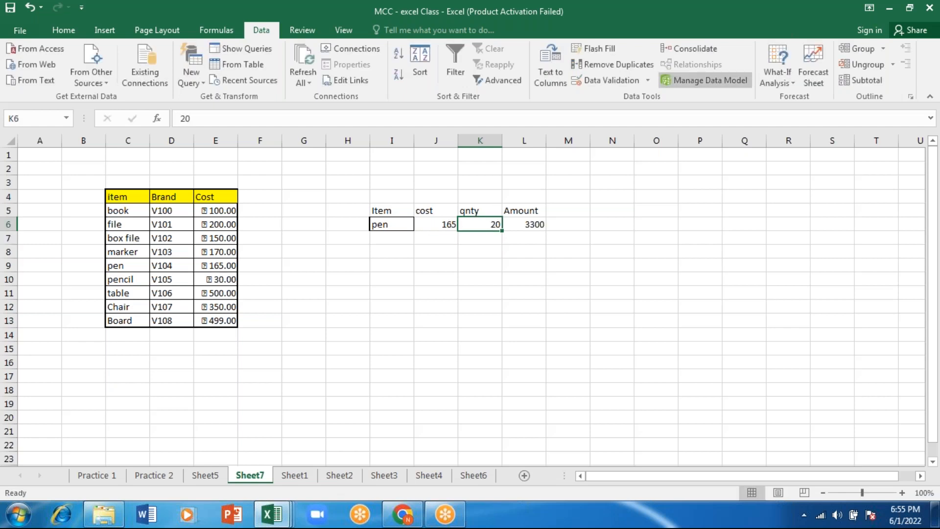
{"action": "left_click", "coordinate": [714, 1]}
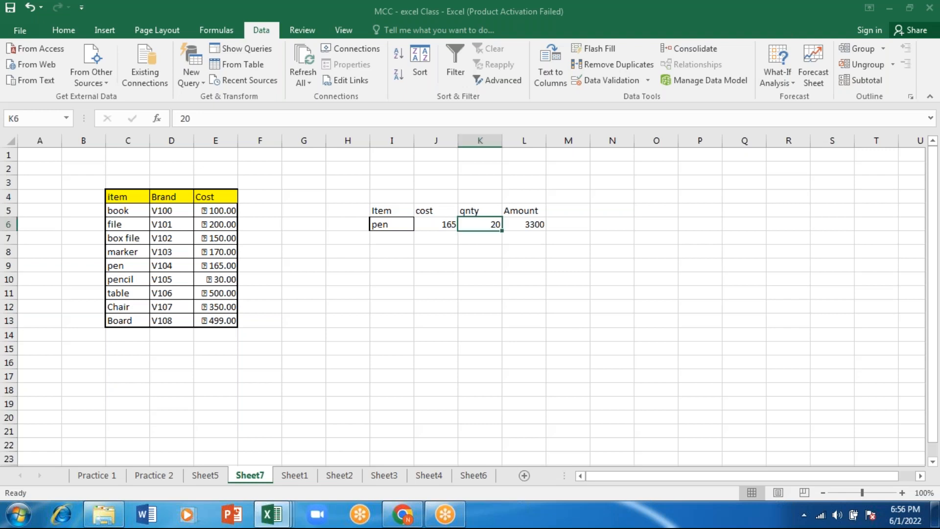
{"action": "left_click", "coordinate": [544, 228]}
{"action": "left_click", "coordinate": [480, 222]}
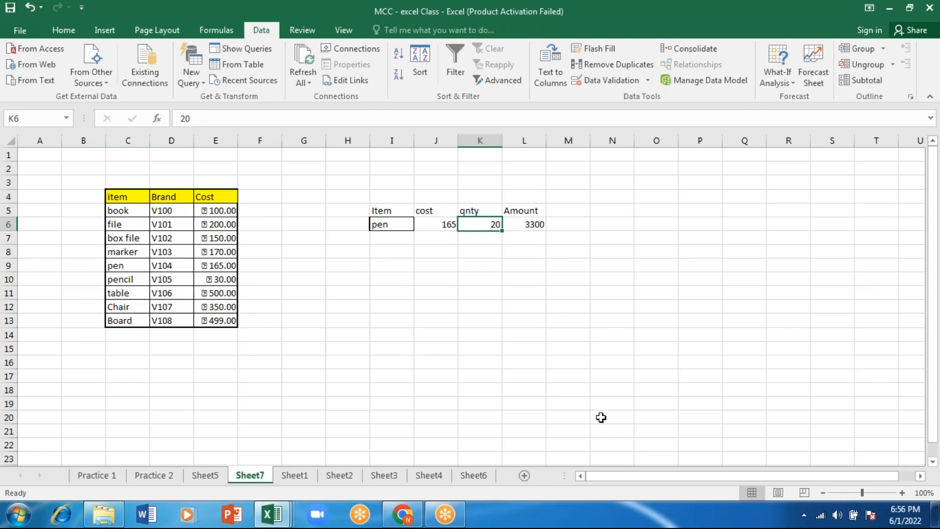
{"action": "left_click", "coordinate": [695, 49]}
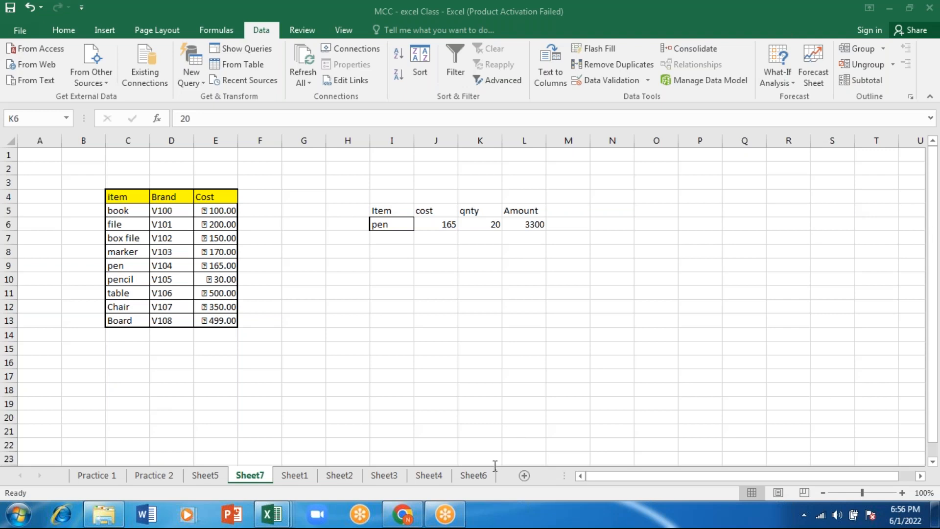
{"action": "left_click", "coordinate": [445, 184]}
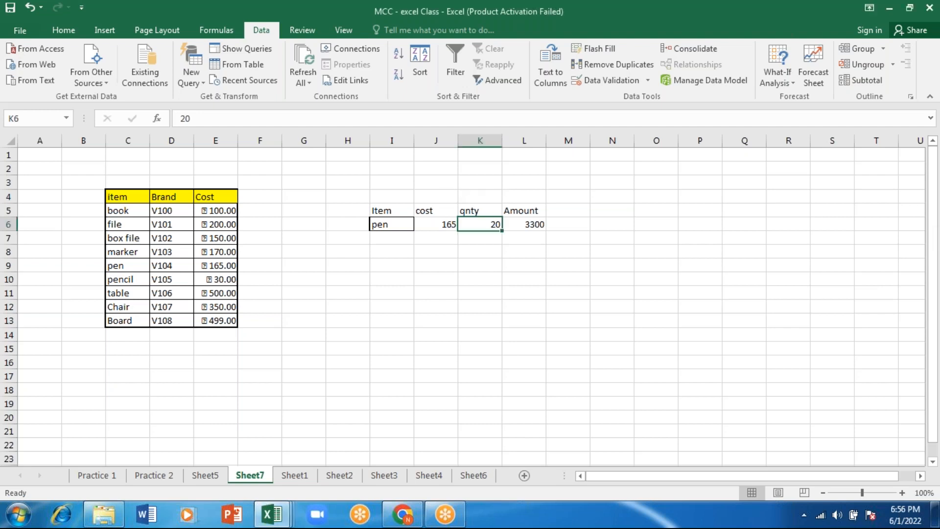
{"action": "left_click", "coordinate": [393, 323]}
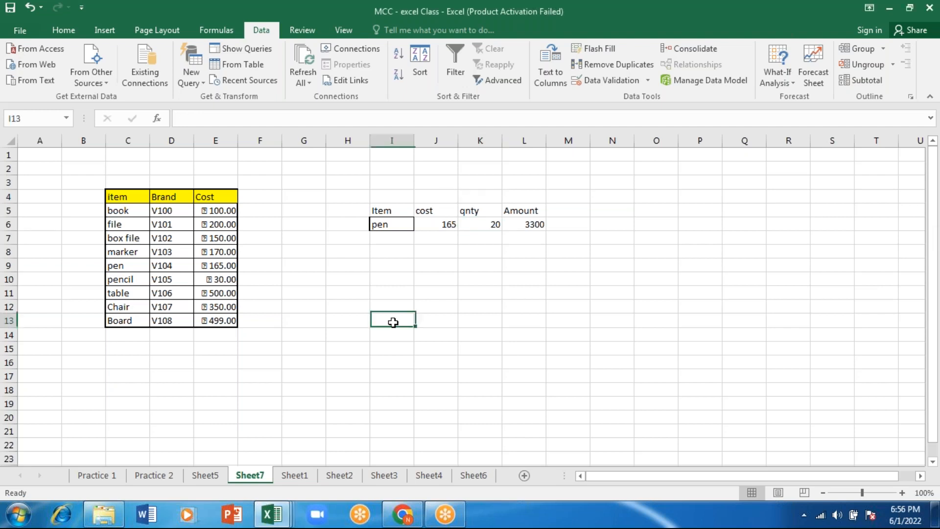
{"action": "left_click", "coordinate": [696, 53]}
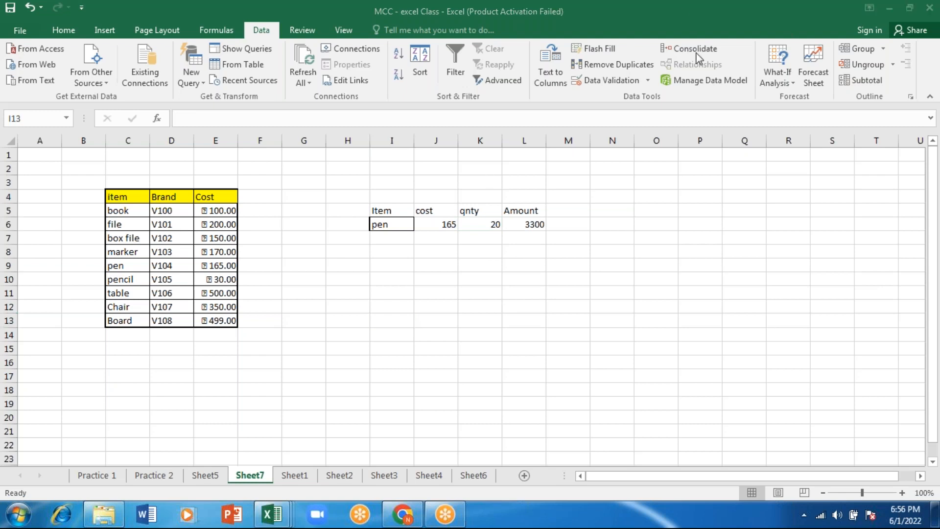
{"action": "left_click", "coordinate": [129, 138]}
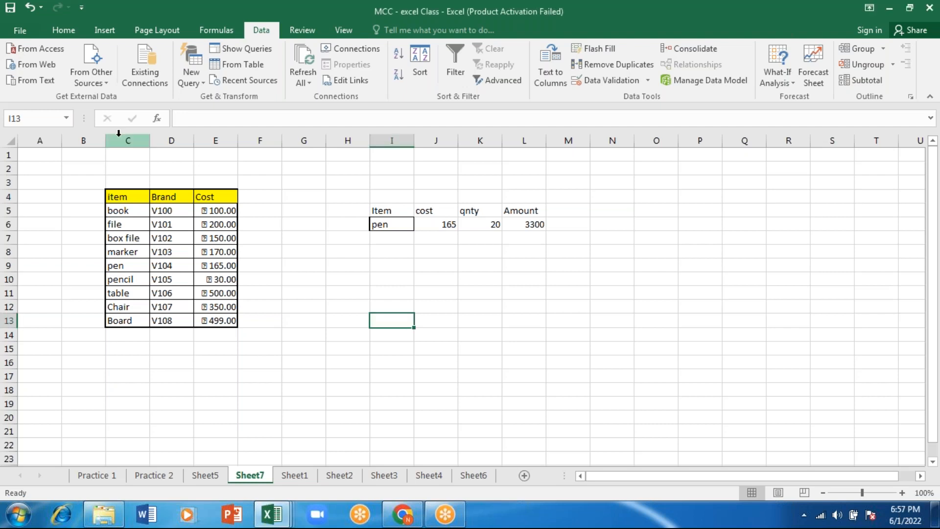
{"action": "left_click", "coordinate": [118, 137]}
{"action": "left_click_drag", "start_coordinate": [391, 362], "coordinate": [171, 252]}
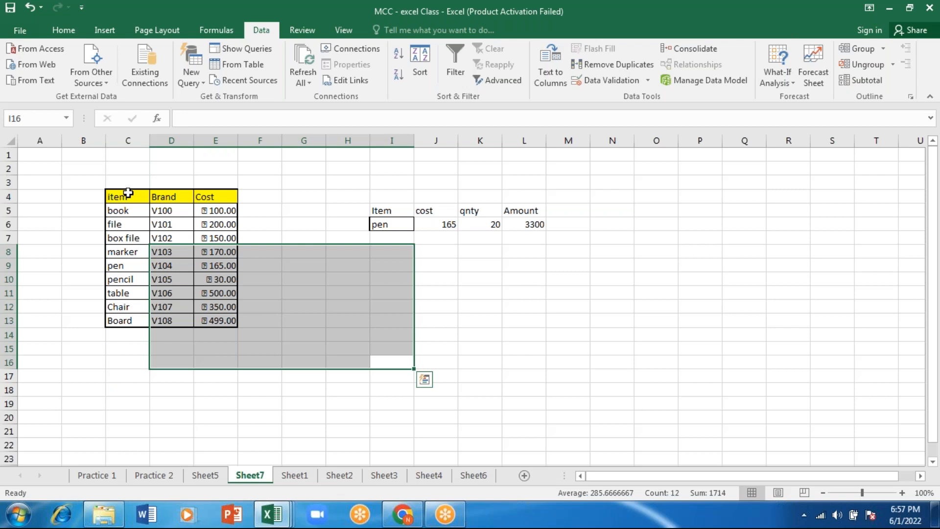
Copy the whole item, brand and cost table and paste it transposed starting at cell C17
{"action": "left_click", "coordinate": [128, 193]}
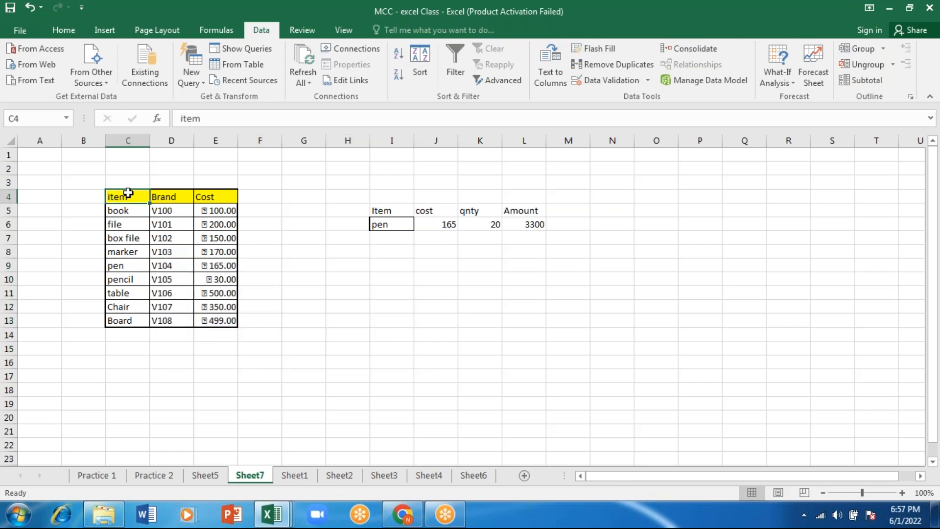
{"action": "key", "text": "ctrl+a"}
{"action": "key", "text": "ctrl+c"}
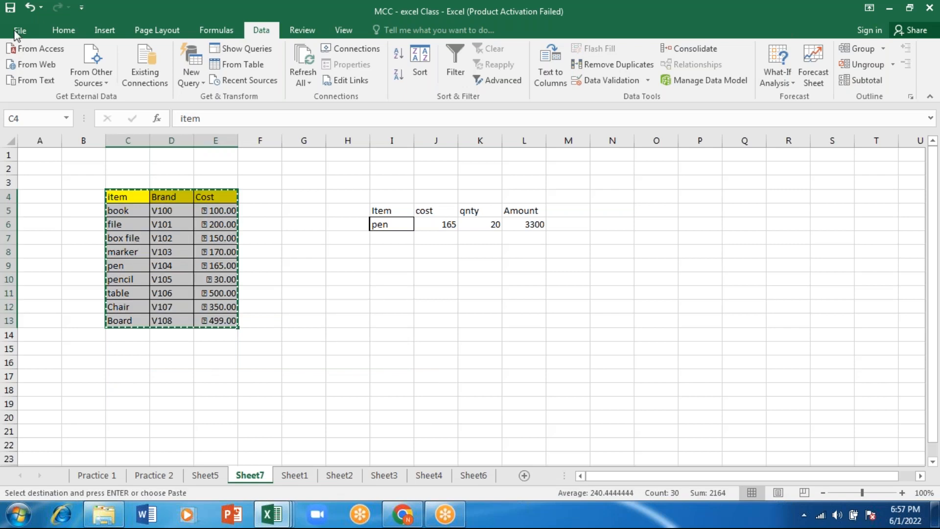
{"action": "left_click", "coordinate": [17, 31]}
{"action": "key", "text": "Escape"}
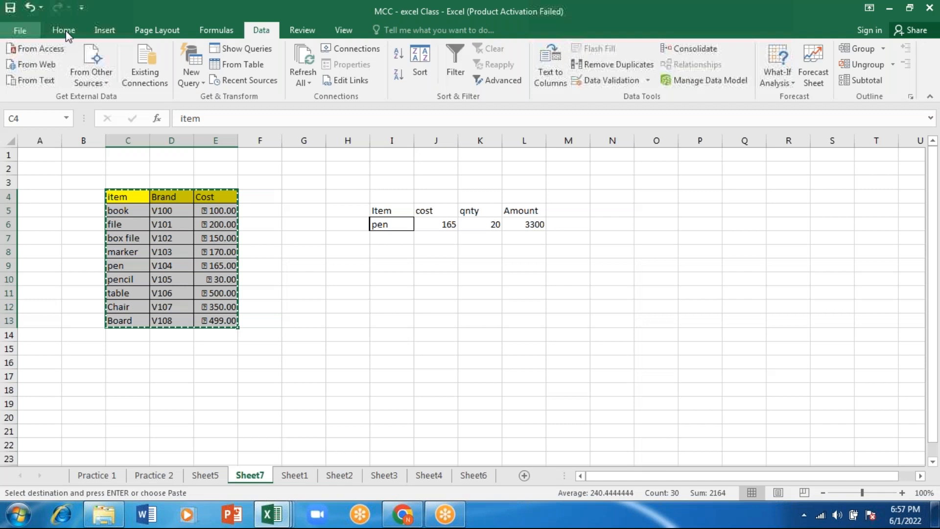
{"action": "left_click", "coordinate": [63, 31]}
{"action": "left_click", "coordinate": [128, 377]}
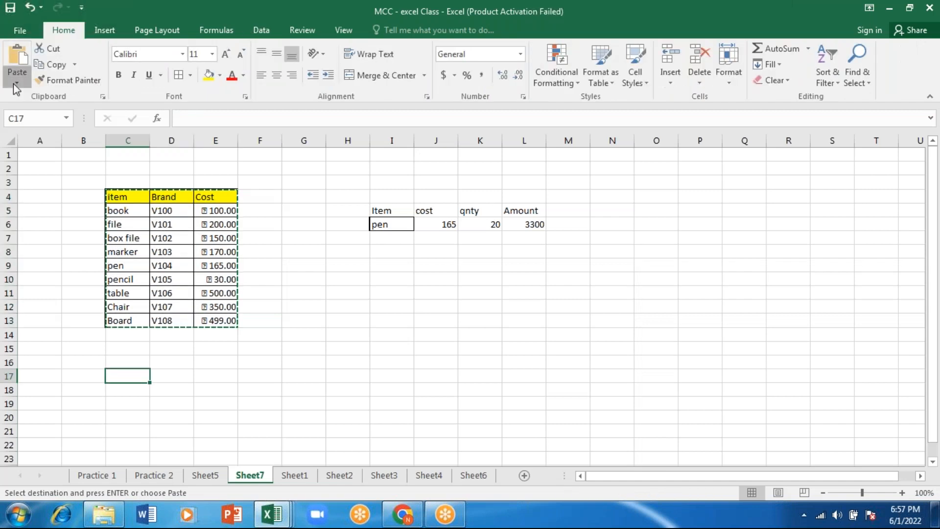
{"action": "left_click", "coordinate": [15, 83]}
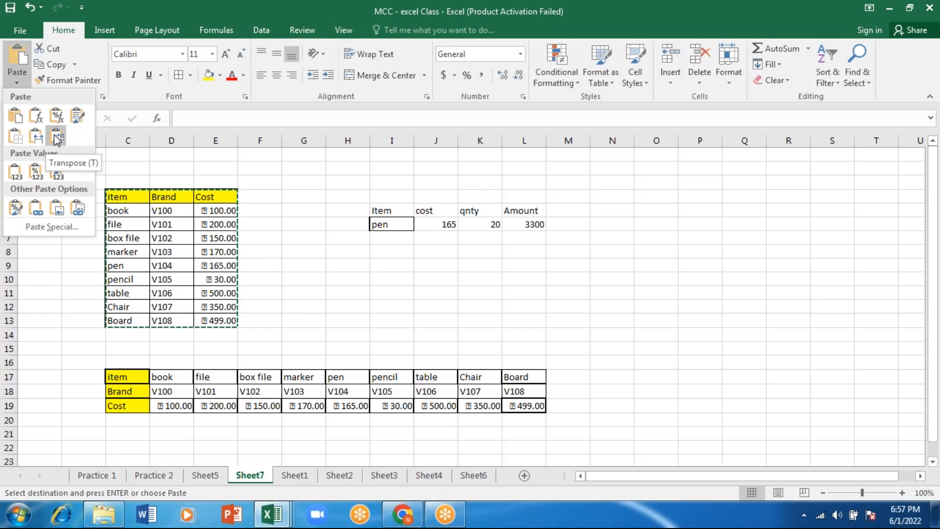
{"action": "left_click", "coordinate": [56, 137]}
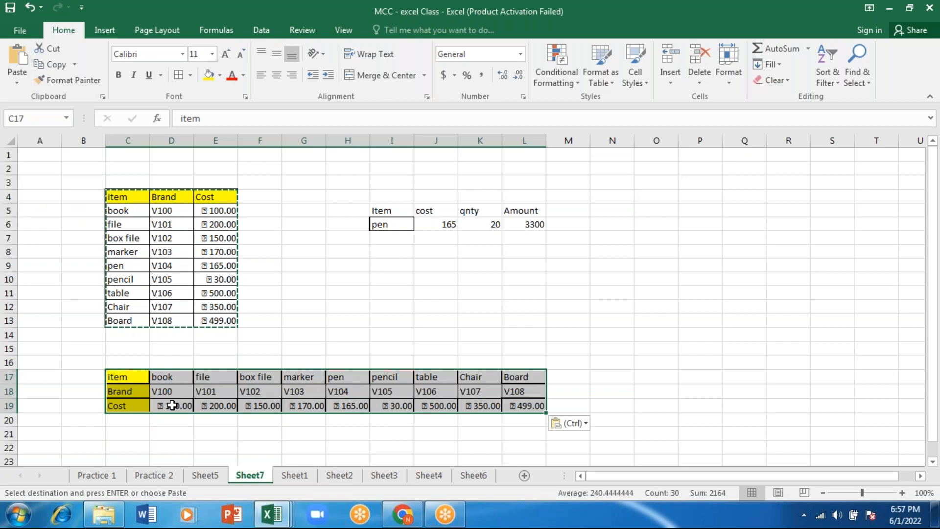
Copy the Item, cost, qnty and Amount headers to D22:G22 and move the item name table from J17 into D23
{"action": "left_click", "coordinate": [387, 209]}
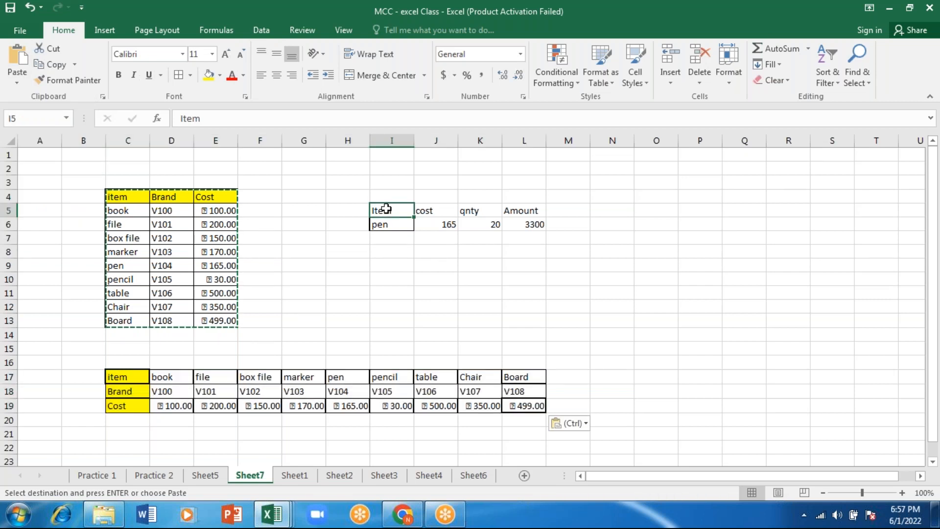
{"action": "left_click_drag", "start_coordinate": [386, 209], "coordinate": [523, 210]}
{"action": "key", "text": "ctrl+c"}
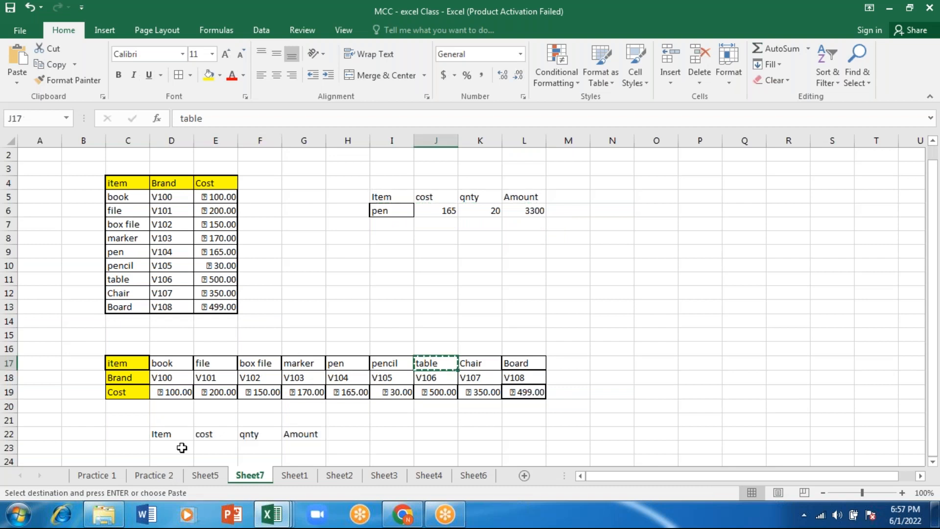
{"action": "left_click", "coordinate": [182, 448]}
{"action": "key", "text": "Return"}
{"action": "left_click", "coordinate": [225, 451]}
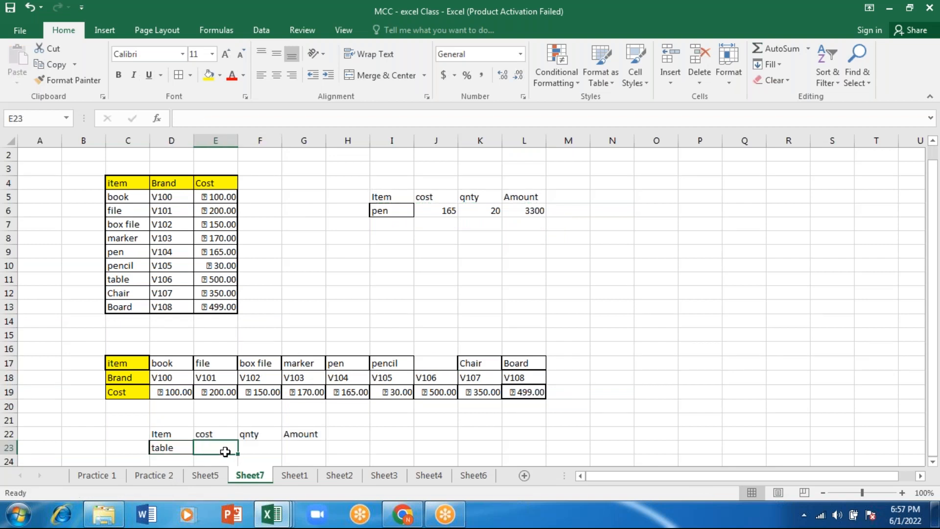
{"action": "type", "text": "="}
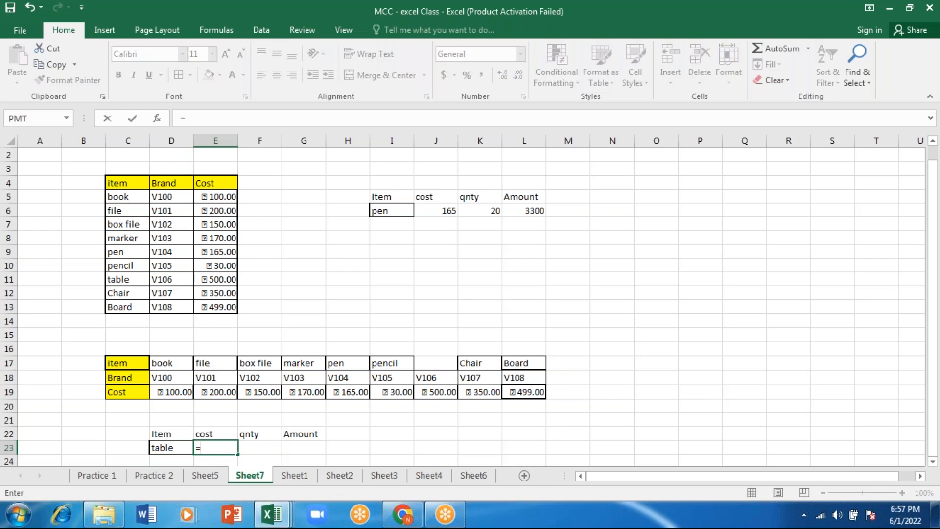
{"action": "type", "text": "l"}
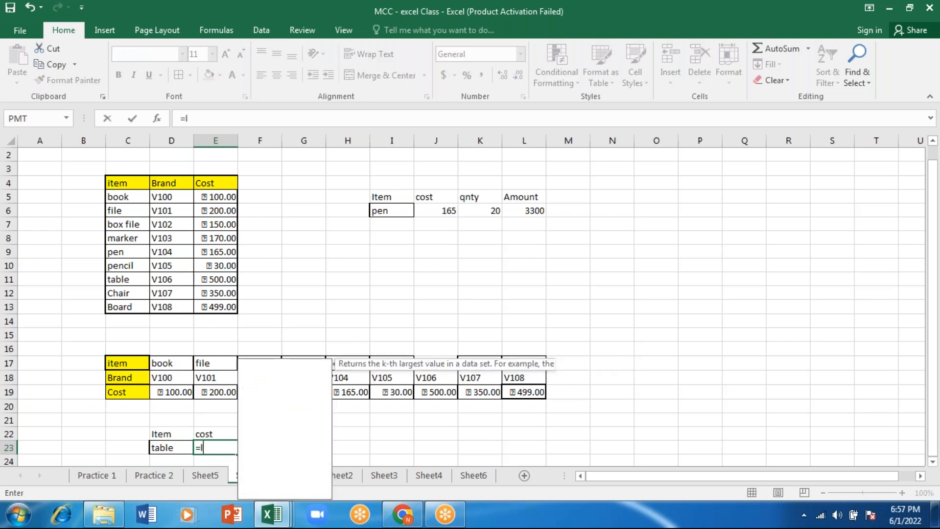
{"action": "type", "text": "ook"}
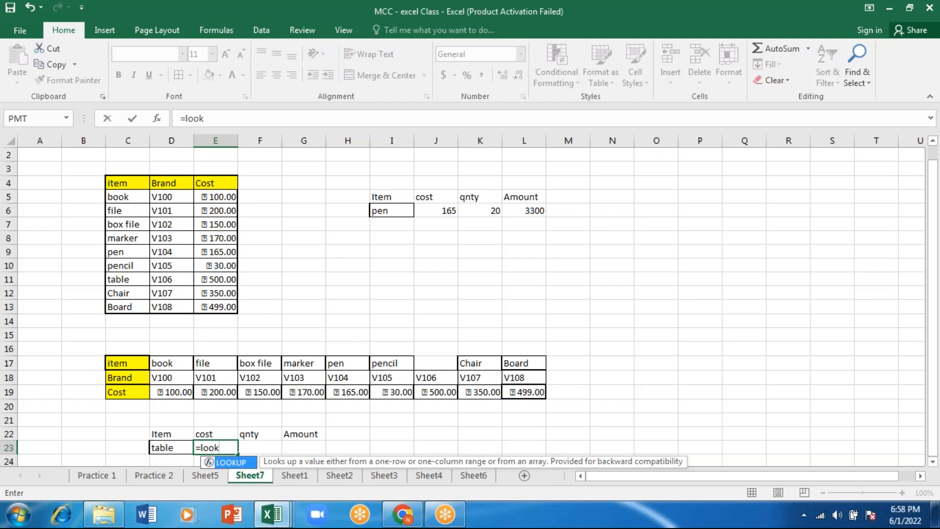
{"action": "key", "text": "Tab"}
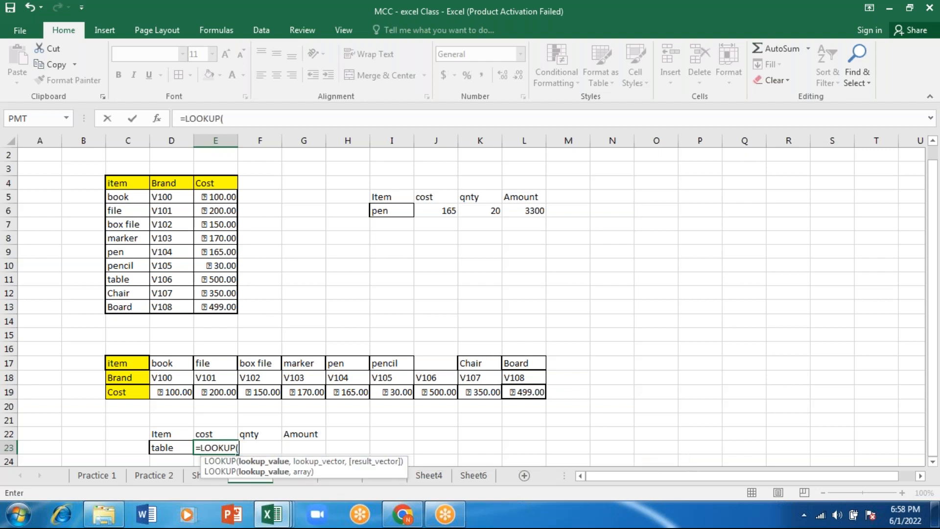
{"action": "left_click", "coordinate": [163, 449]}
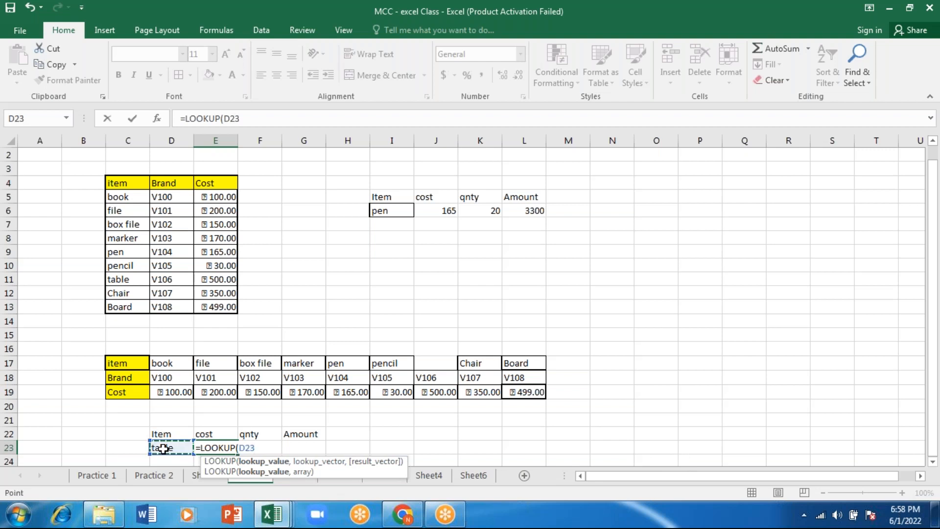
{"action": "type", "text": ","}
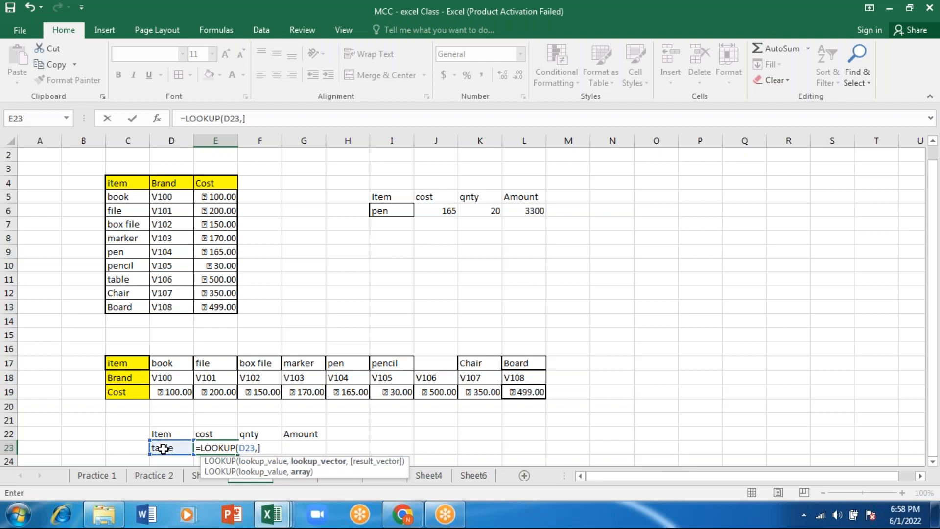
{"action": "key", "text": "BackSpace"}
{"action": "key", "text": "BackSpace"}
{"action": "key", "text": "BackSpace"}
{"action": "key", "text": "BackSpace"}
{"action": "key", "text": "BackSpace"}
{"action": "key", "text": "BackSpace"}
{"action": "key", "text": "BackSpace"}
{"action": "key", "text": "BackSpace"}
{"action": "key", "text": "BackSpace"}
{"action": "key", "text": "BackSpace"}
{"action": "key", "text": "BackSpace"}
{"action": "key", "text": "BackSpace"}
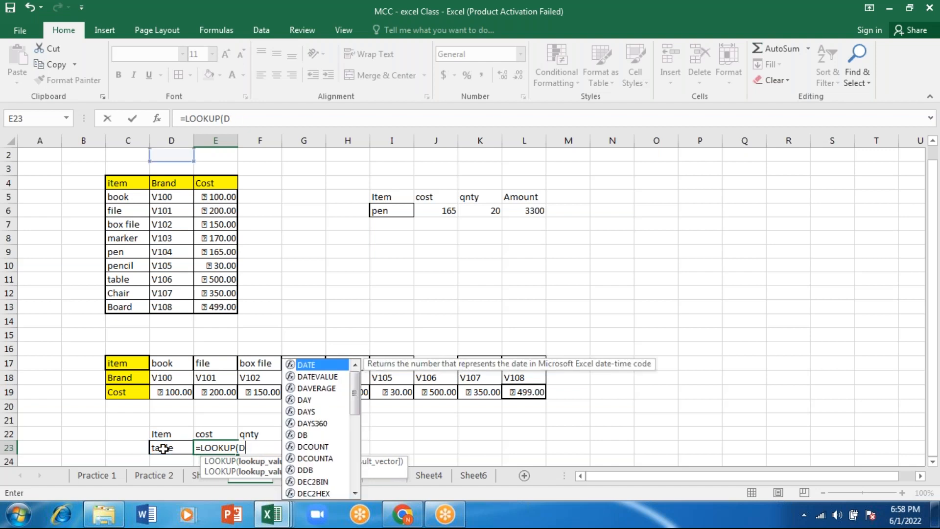
Enter an exact-match HLOOKUP in E23 that looks up D23 in $C$17:$L$19 and returns row 3
{"action": "type", "text": "hloo"}
{"action": "key", "text": "Tab"}
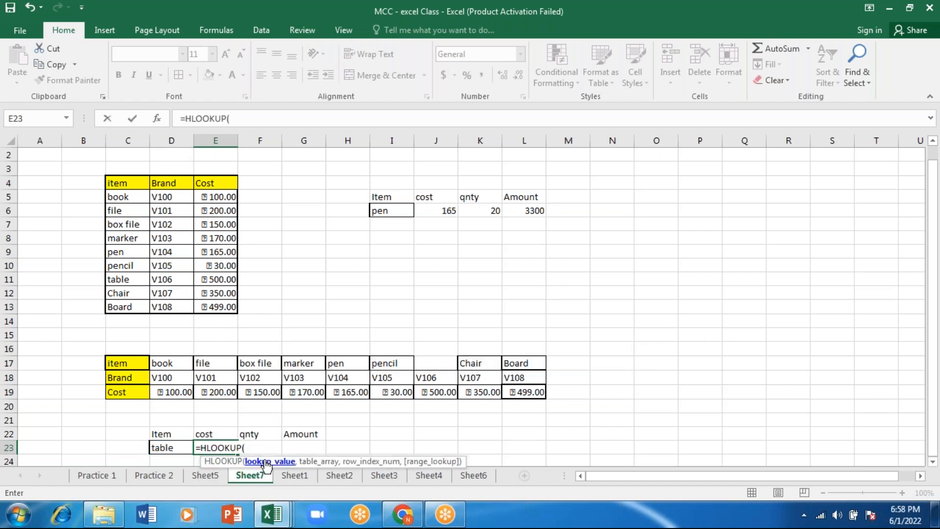
{"action": "left_click", "coordinate": [168, 446]}
{"action": "type", "text": ","}
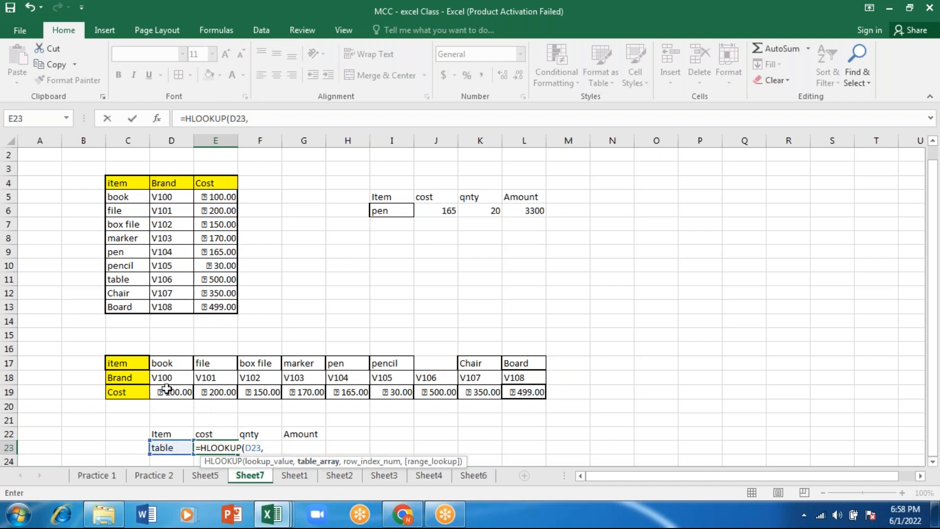
{"action": "left_click", "coordinate": [124, 362]}
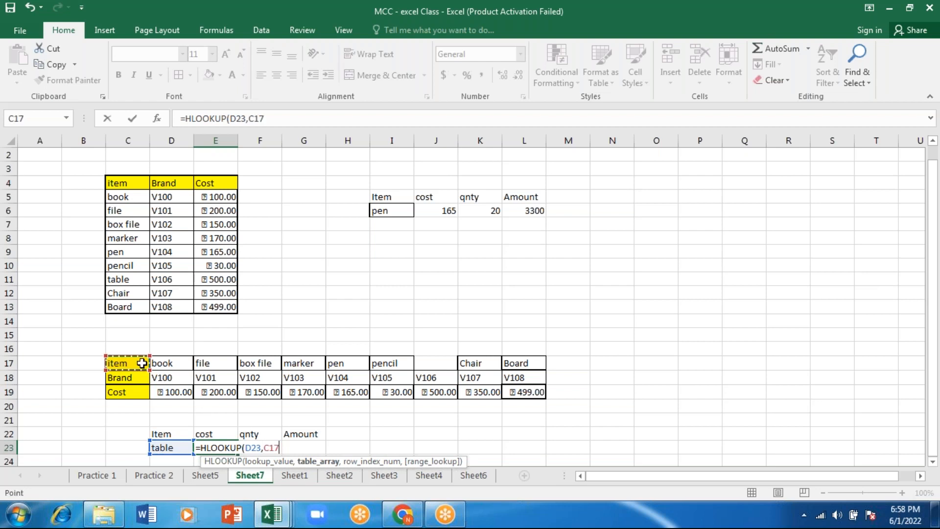
{"action": "left_click_drag", "start_coordinate": [142, 363], "coordinate": [517, 390]}
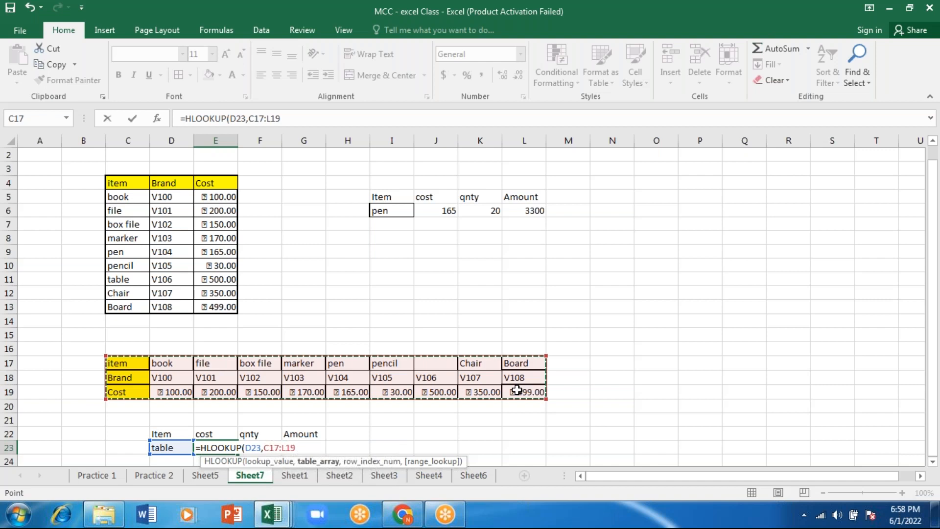
{"action": "key", "text": "F4"}
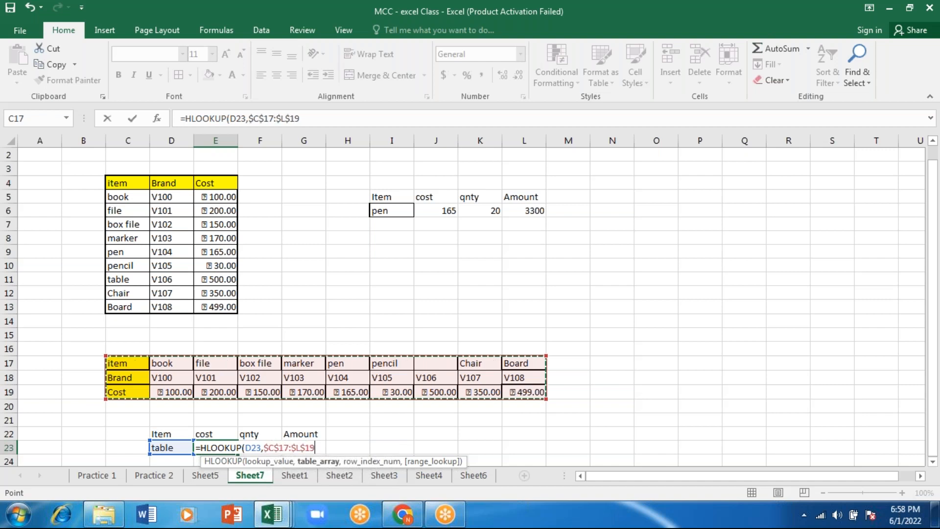
{"action": "type", "text": ","}
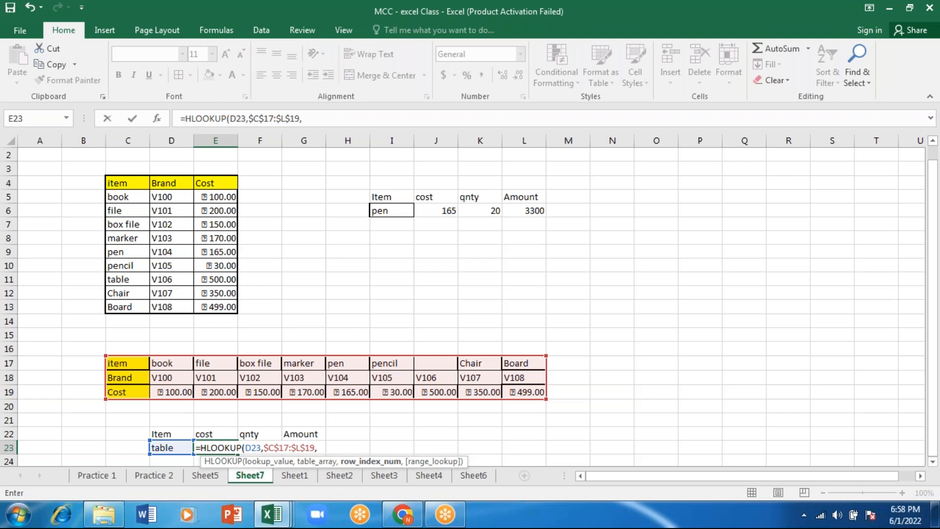
{"action": "type", "text": "3"}
{"action": "type", "text": ","}
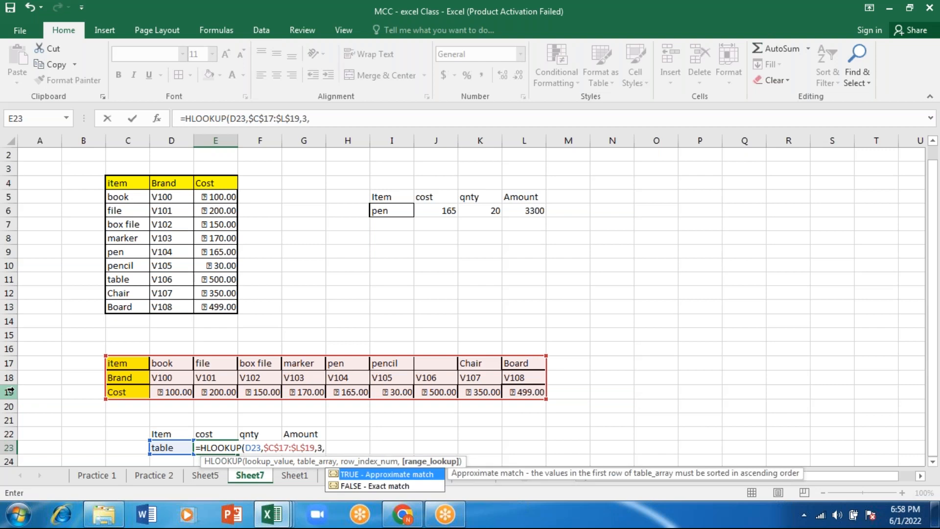
{"action": "key", "text": "Down"}
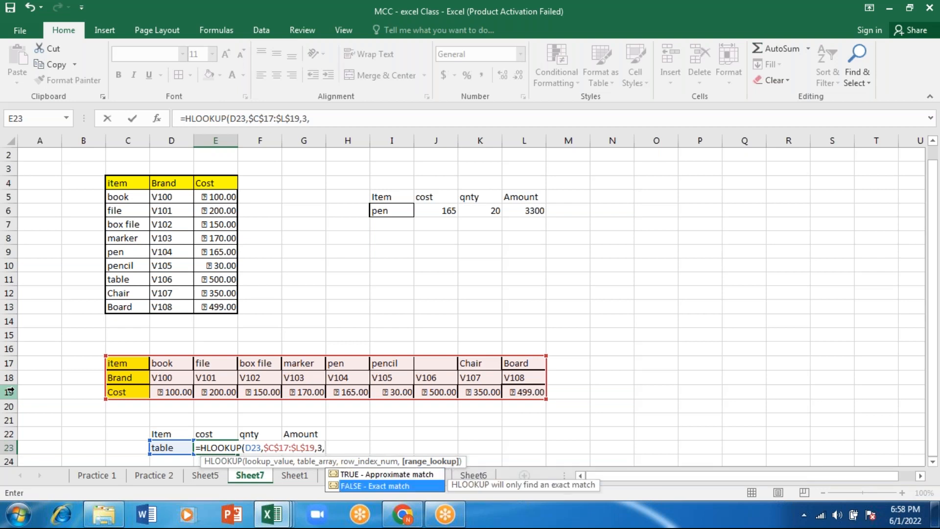
{"action": "key", "text": "Return"}
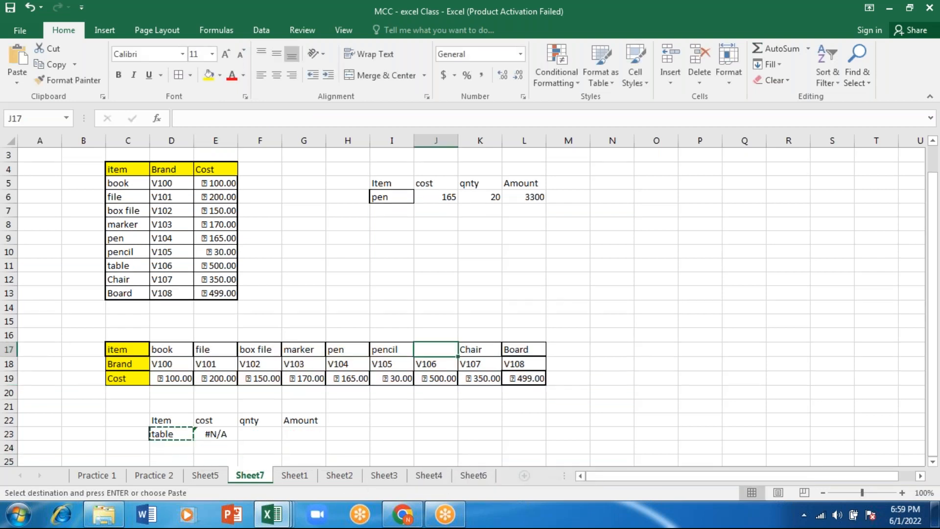
Move the item name table back from D23 to J17, and copy it from there into D23
{"action": "key", "text": "ctrl+v"}
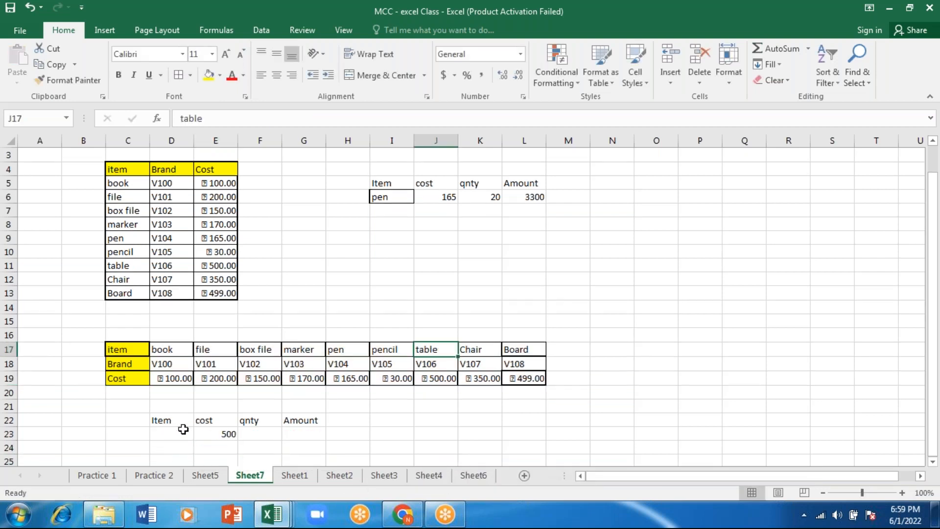
{"action": "key", "text": "ctrl+c"}
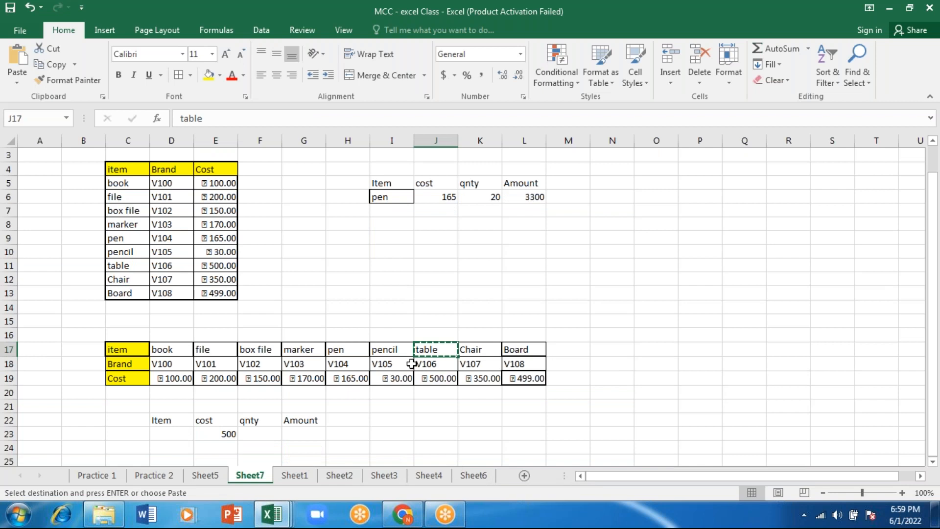
{"action": "left_click", "coordinate": [187, 431]}
{"action": "key", "text": "ctrl+v"}
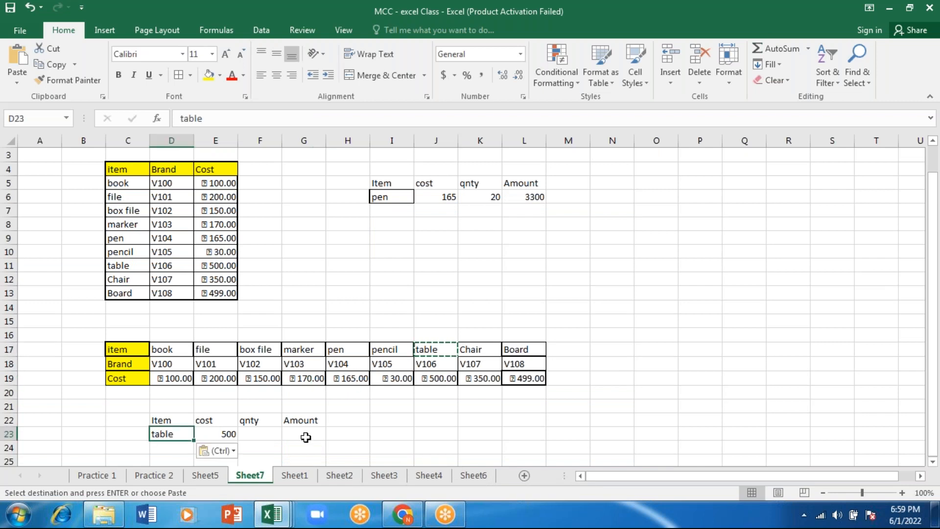
Set the quantity in F23 to 2 and calculate the Amount in G23 with =E23*F23
{"action": "left_click", "coordinate": [257, 430]}
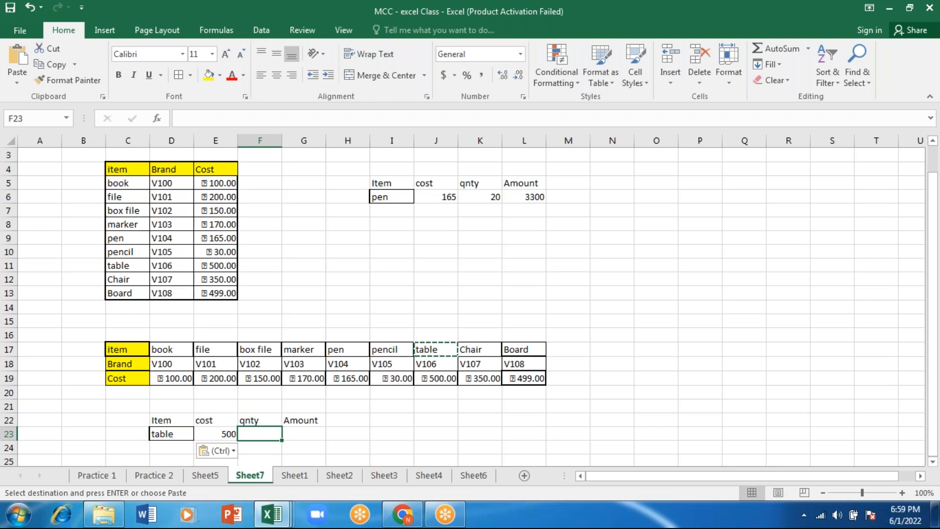
{"action": "type", "text": "2"}
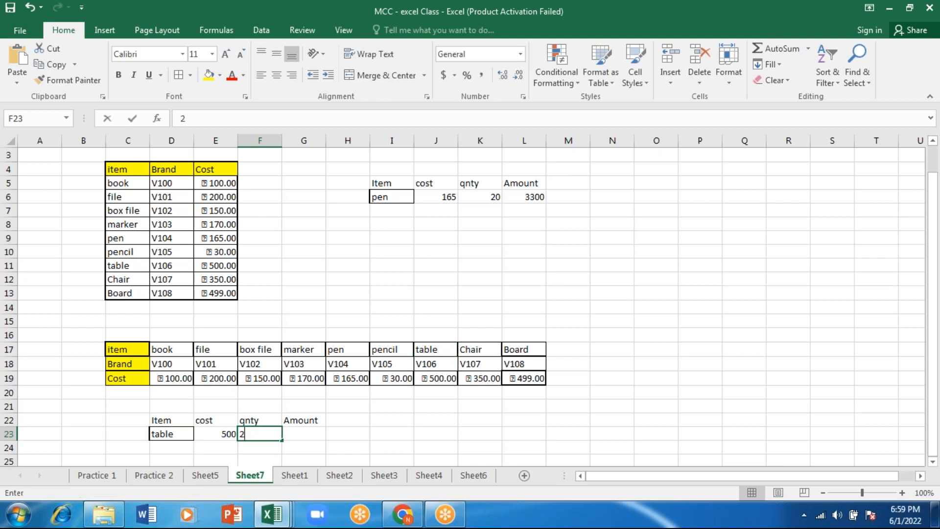
{"action": "key", "text": "Tab"}
{"action": "type", "text": "="}
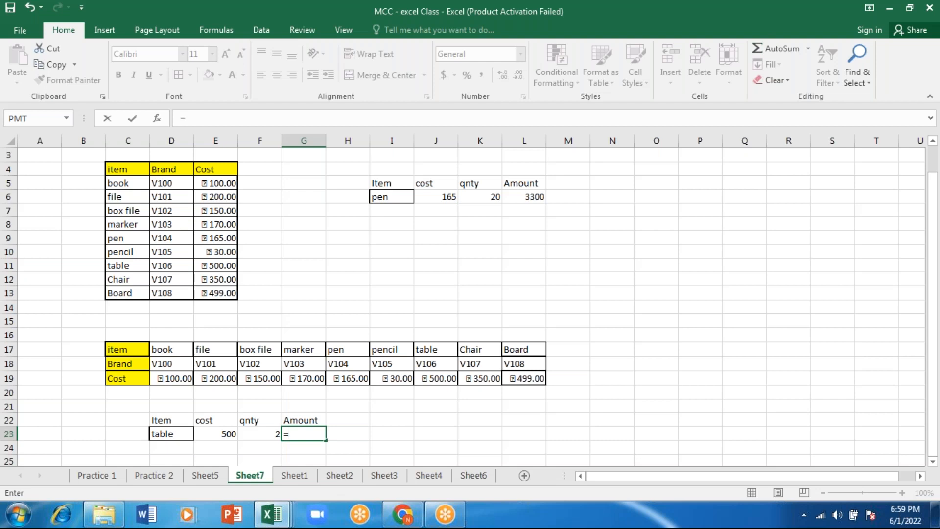
{"action": "key", "text": "Left"}
{"action": "key", "text": "Left"}
{"action": "type", "text": "*"}
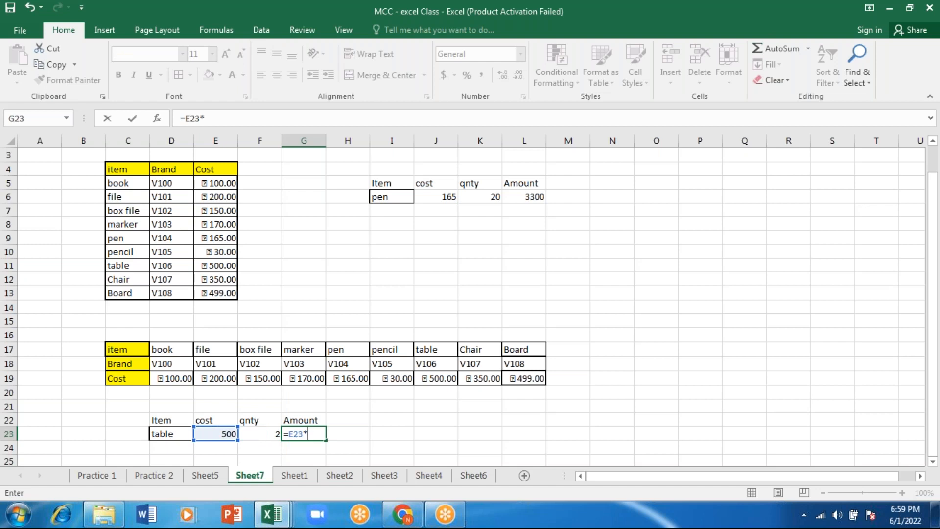
{"action": "key", "text": "Left"}
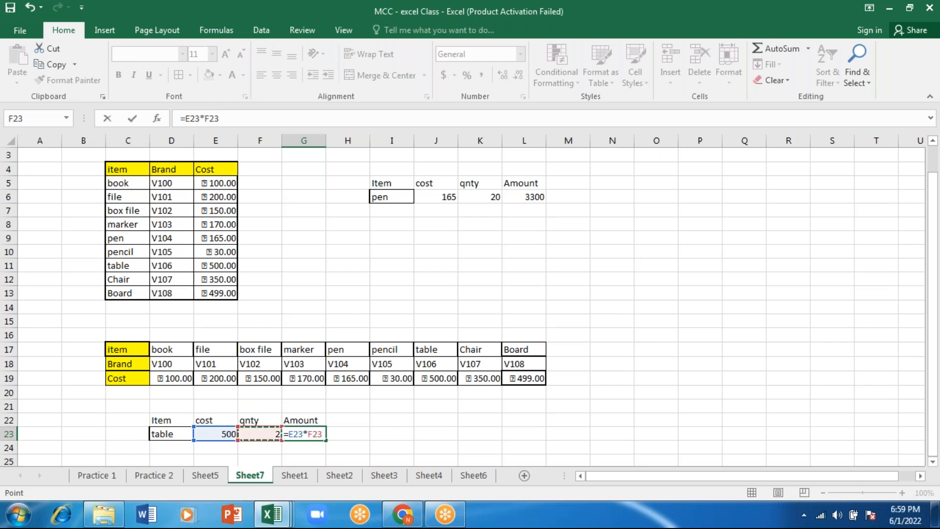
{"action": "type", "text": ")"}
{"action": "key", "text": "Return"}
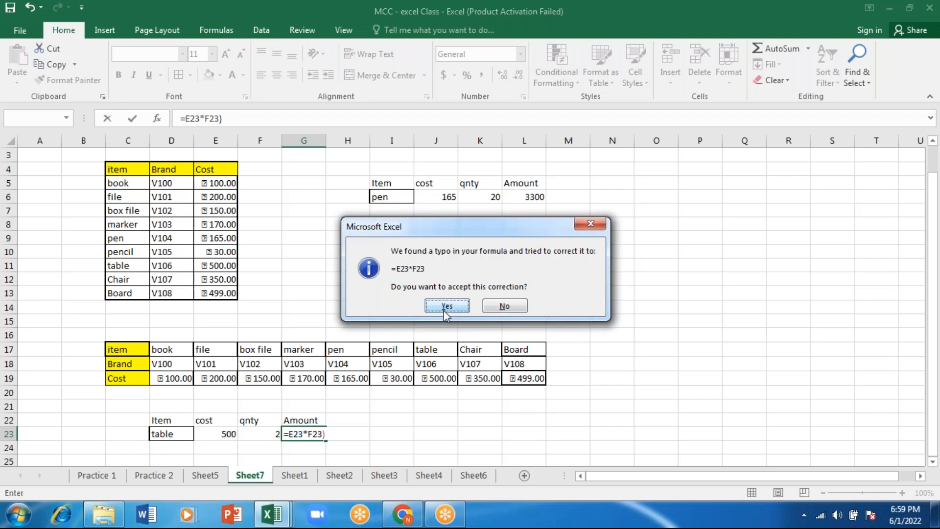
{"action": "left_click", "coordinate": [446, 307]}
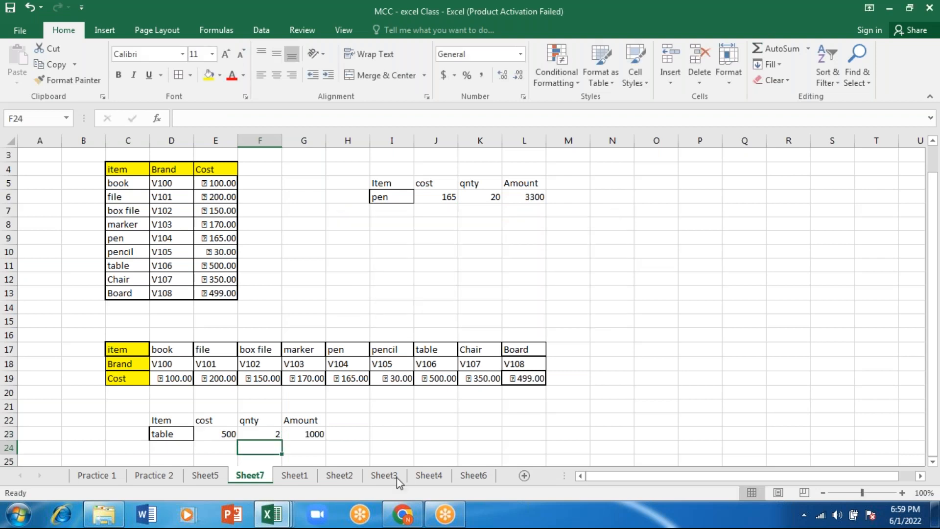
Add a List data validation to D23 using the item names book through Board in row 17 as its source
{"action": "left_click", "coordinate": [171, 434]}
{"action": "left_click", "coordinate": [261, 30]}
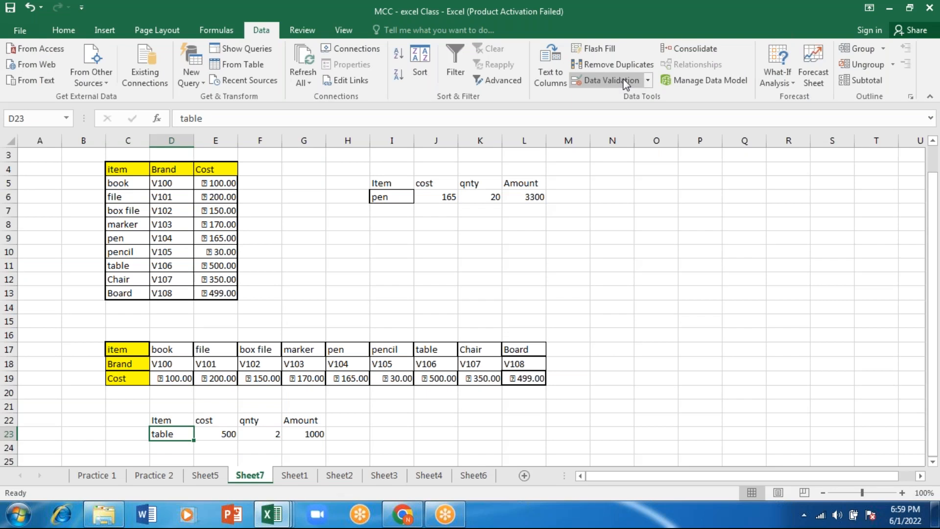
{"action": "left_click", "coordinate": [612, 81]}
{"action": "left_click", "coordinate": [583, 91]}
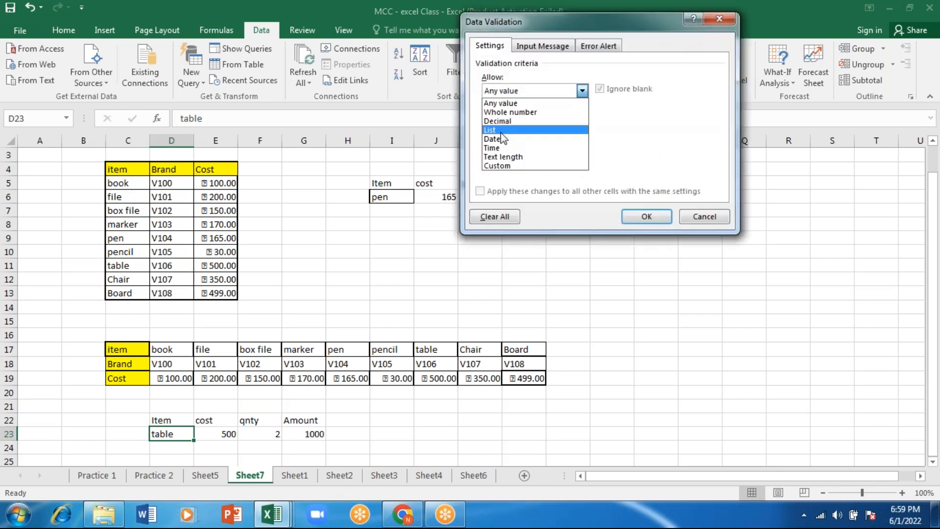
{"action": "left_click", "coordinate": [501, 132]}
{"action": "left_click", "coordinate": [576, 147]}
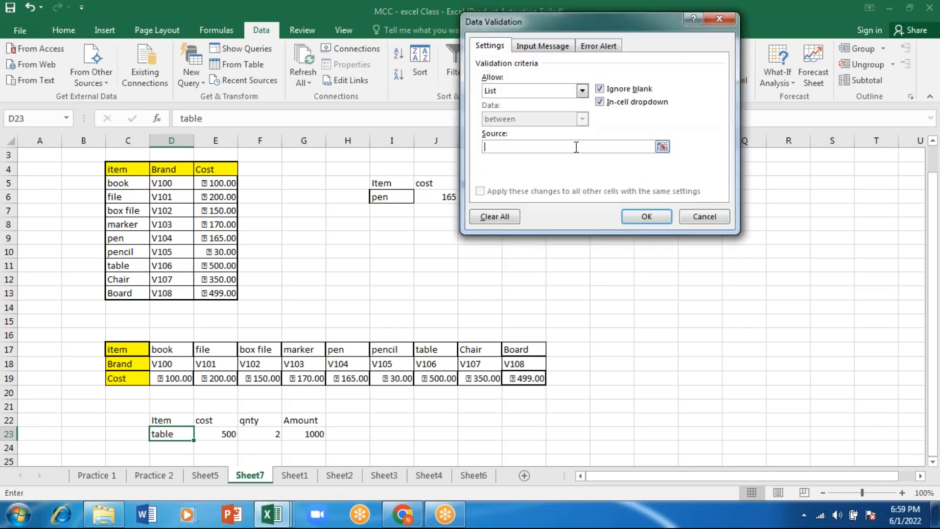
{"action": "left_click_drag", "start_coordinate": [169, 349], "coordinate": [496, 346]}
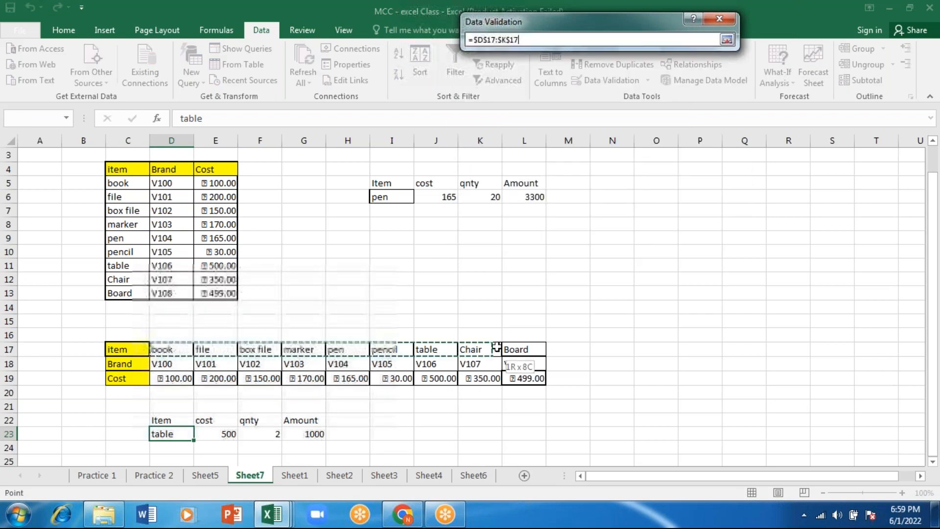
{"action": "left_click_drag", "start_coordinate": [497, 347], "coordinate": [502, 348]}
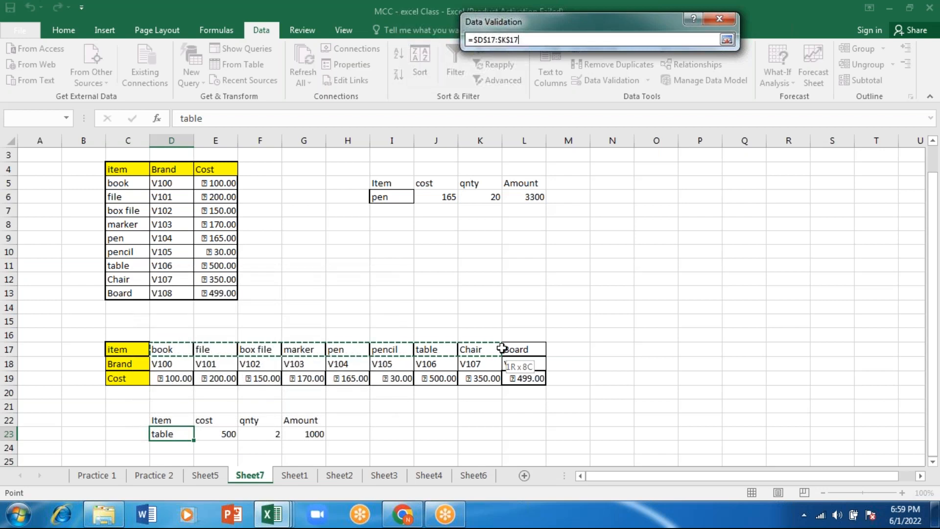
{"action": "left_click_drag", "start_coordinate": [502, 349], "coordinate": [503, 348]}
{"action": "key", "text": "Return"}
Try picking box file from the list in D23 and check the HLOOKUP cost formula in E23
{"action": "left_click", "coordinate": [200, 433]}
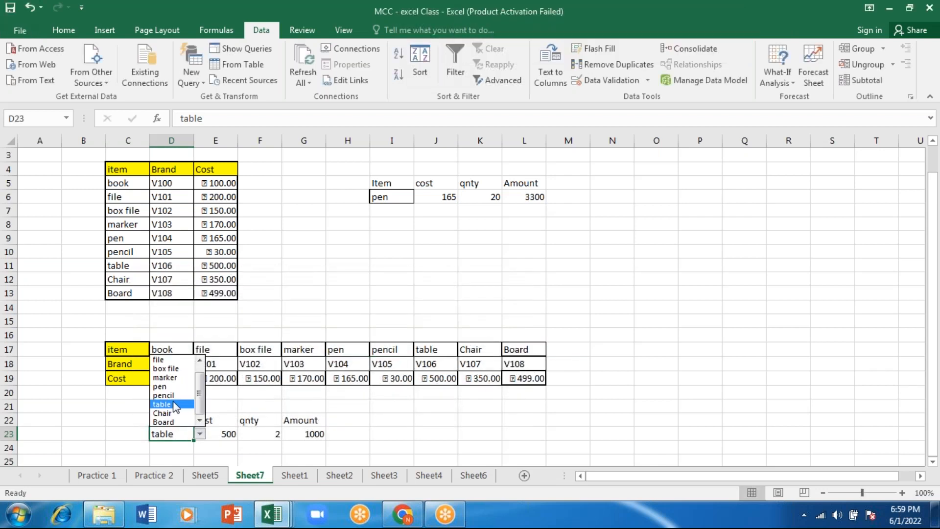
{"action": "left_click", "coordinate": [168, 371]}
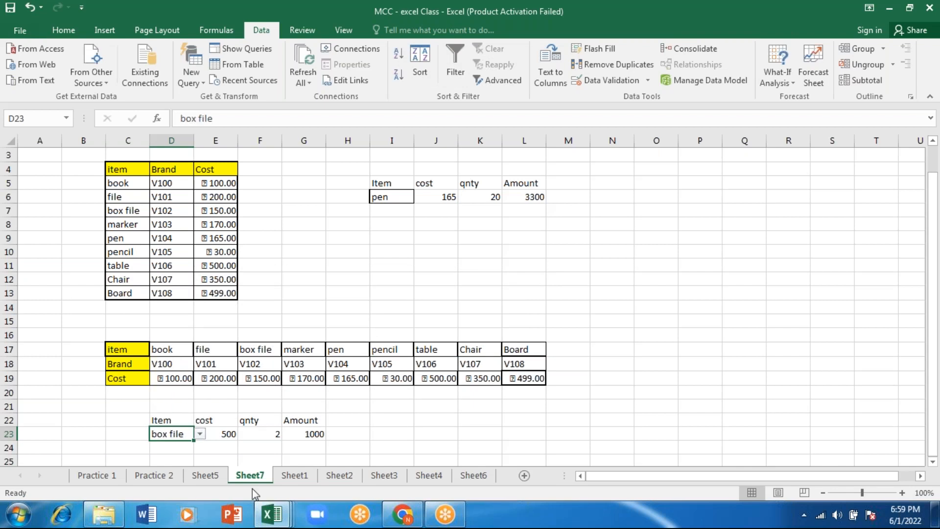
{"action": "left_click", "coordinate": [231, 450]}
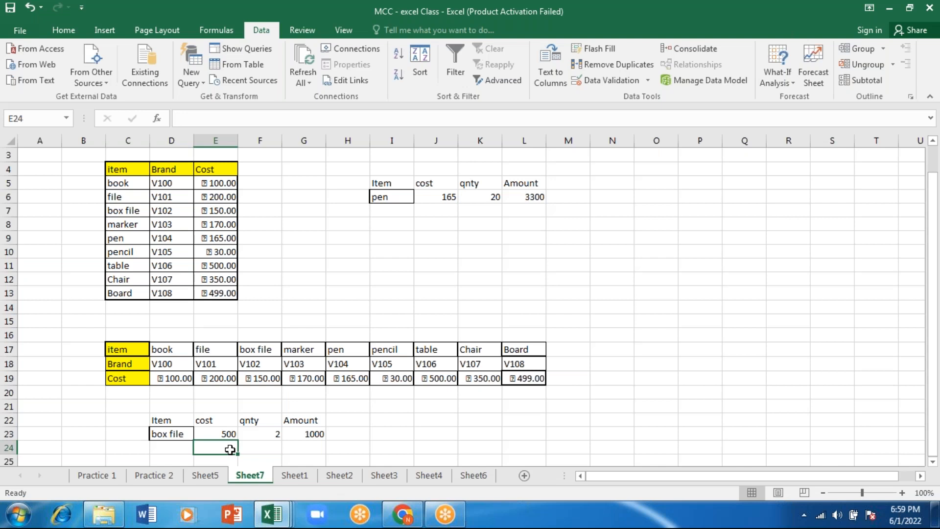
{"action": "key", "text": "Up"}
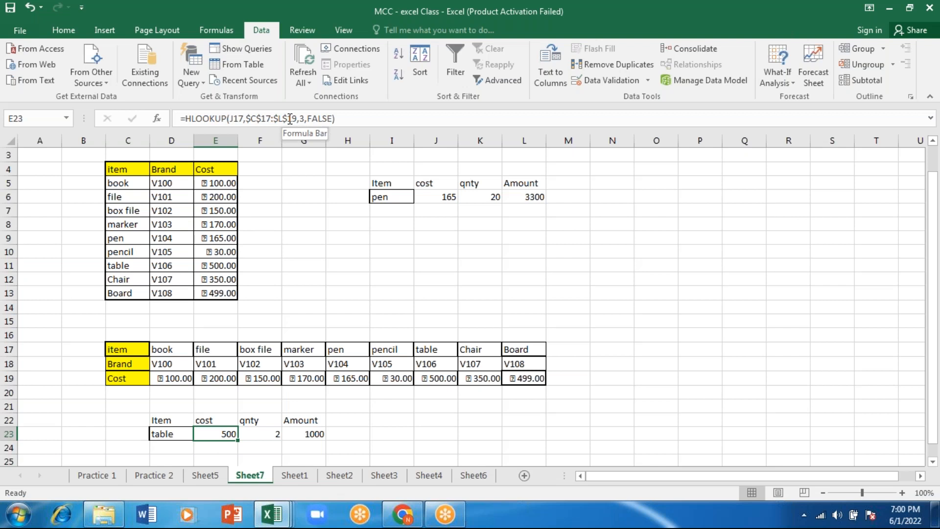
Remove the absolute references from the HLOOKUP table range in E23 so that it reads C17:L19
{"action": "left_click", "coordinate": [290, 118]}
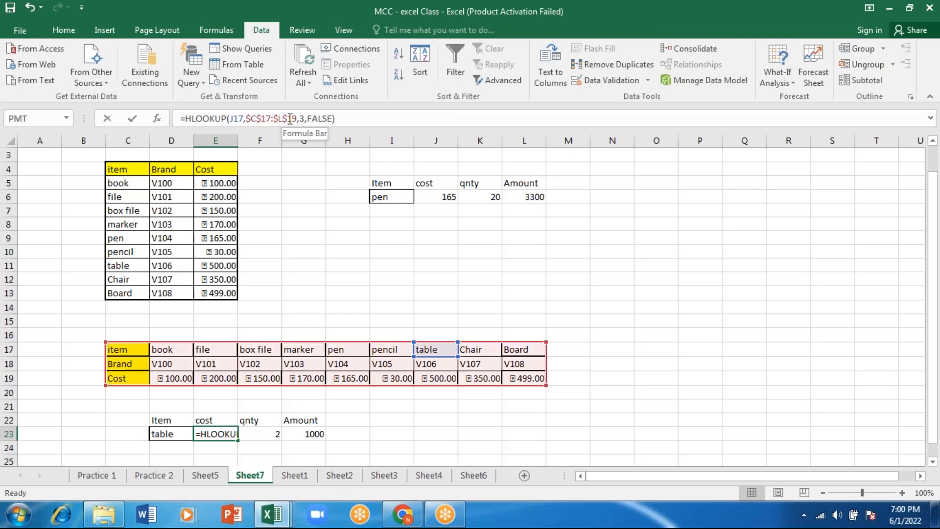
{"action": "key", "text": "BackSpace"}
{"action": "left_click", "coordinate": [278, 118]}
{"action": "key", "text": "BackSpace"}
{"action": "left_click", "coordinate": [261, 118]}
{"action": "key", "text": "BackSpace"}
{"action": "left_click", "coordinate": [250, 118]}
{"action": "key", "text": "BackSpace"}
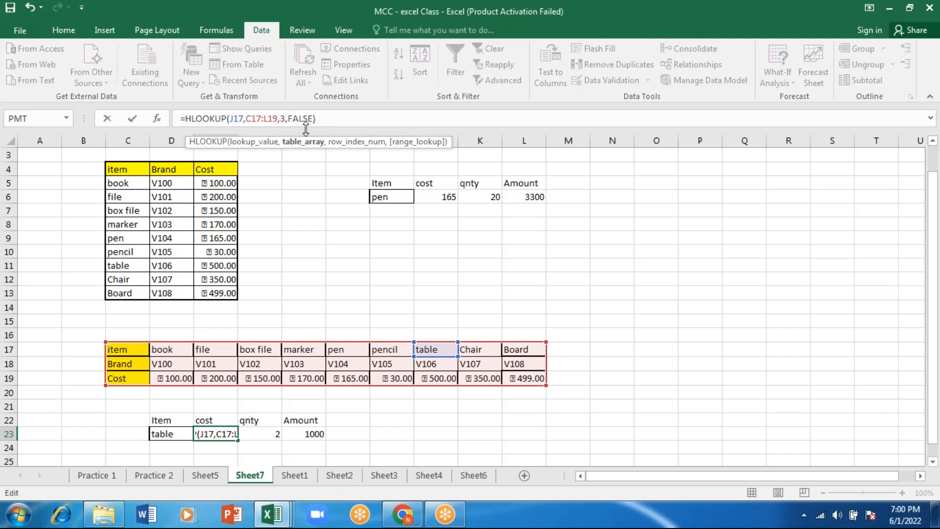
Choose pencil from the item list in D23 to test the edited cost lookup
{"action": "left_click", "coordinate": [181, 434]}
{"action": "left_click", "coordinate": [200, 434]}
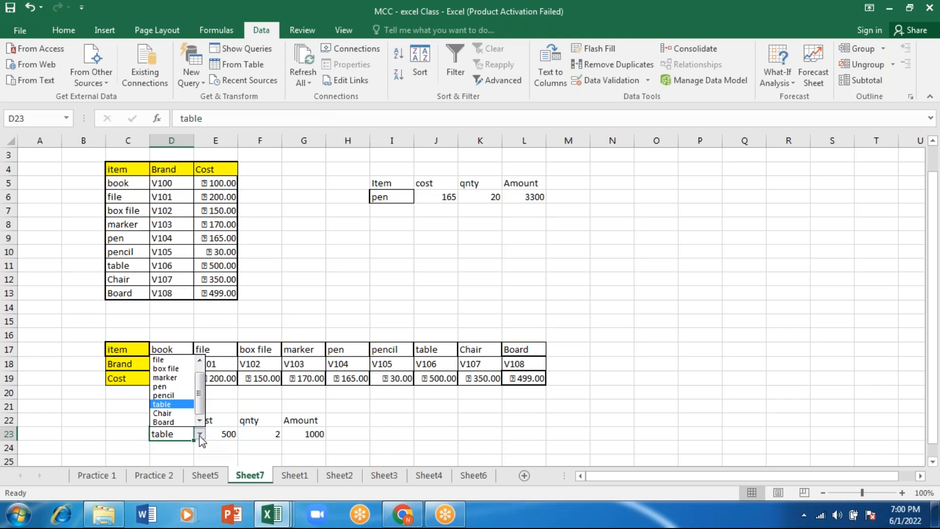
{"action": "key", "text": "Up"}
{"action": "key", "text": "Return"}
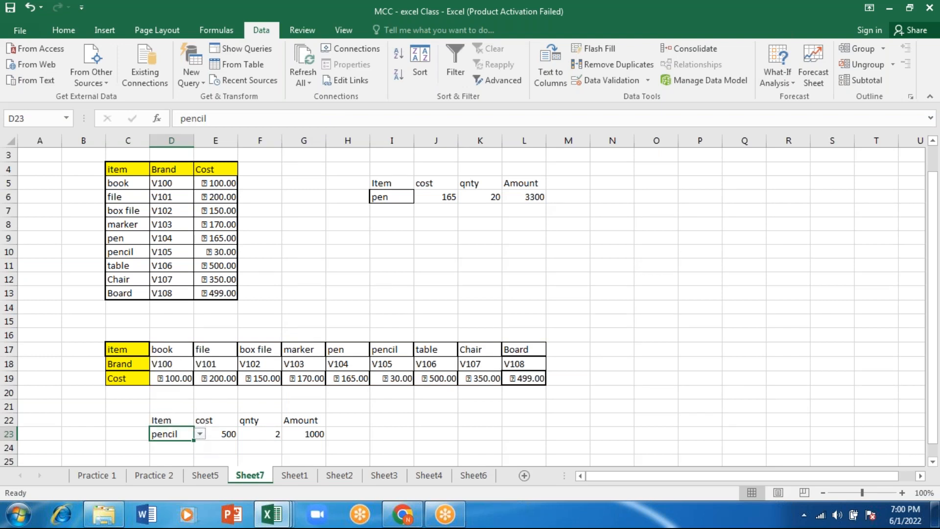
{"action": "left_click", "coordinate": [262, 434]}
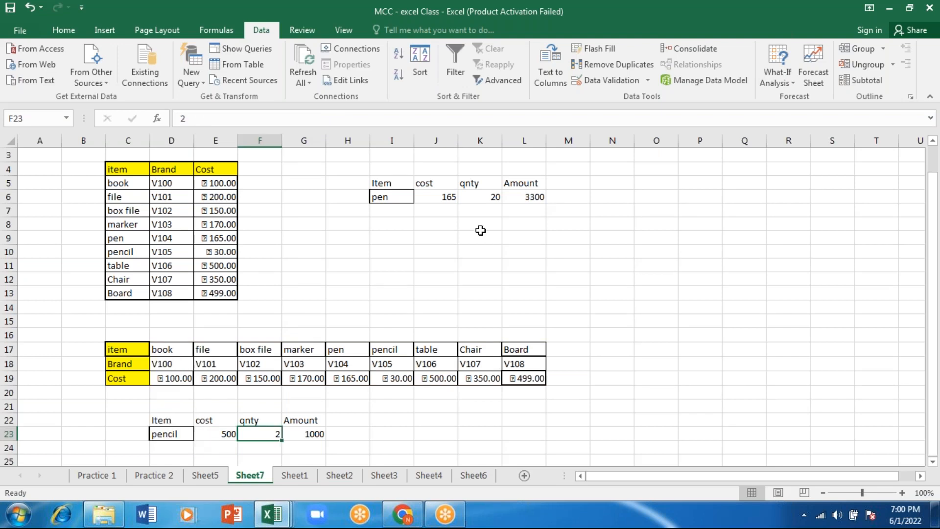
{"action": "left_click", "coordinate": [480, 230]}
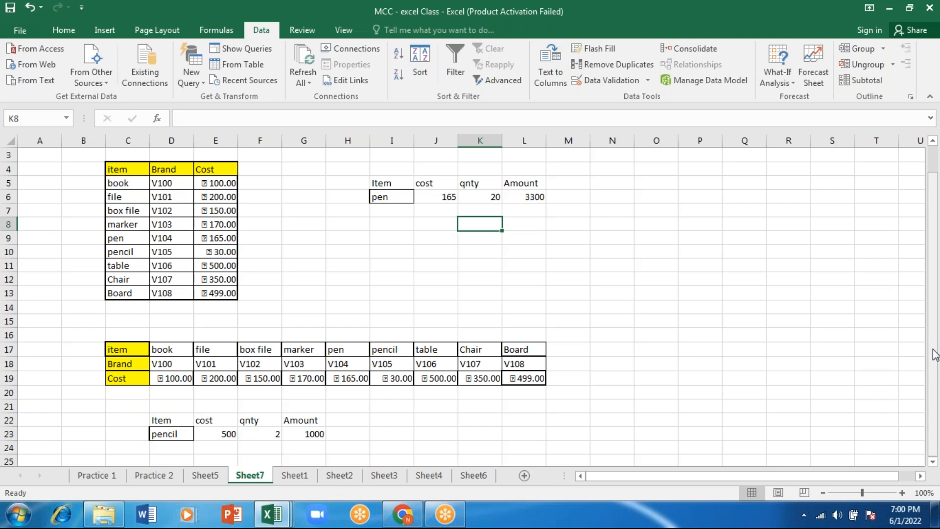
{"action": "left_click_drag", "start_coordinate": [935, 353], "coordinate": [933, 315]}
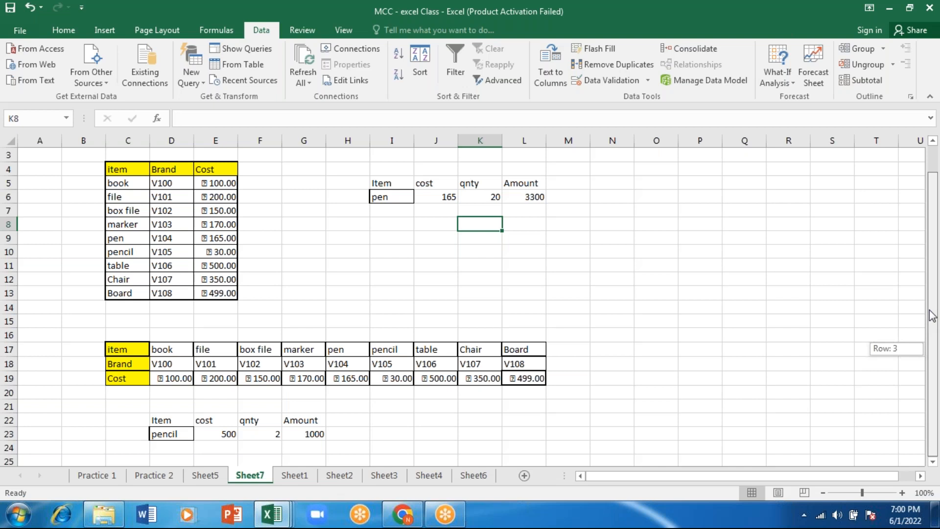
{"action": "left_click_drag", "start_coordinate": [932, 315], "coordinate": [932, 293]}
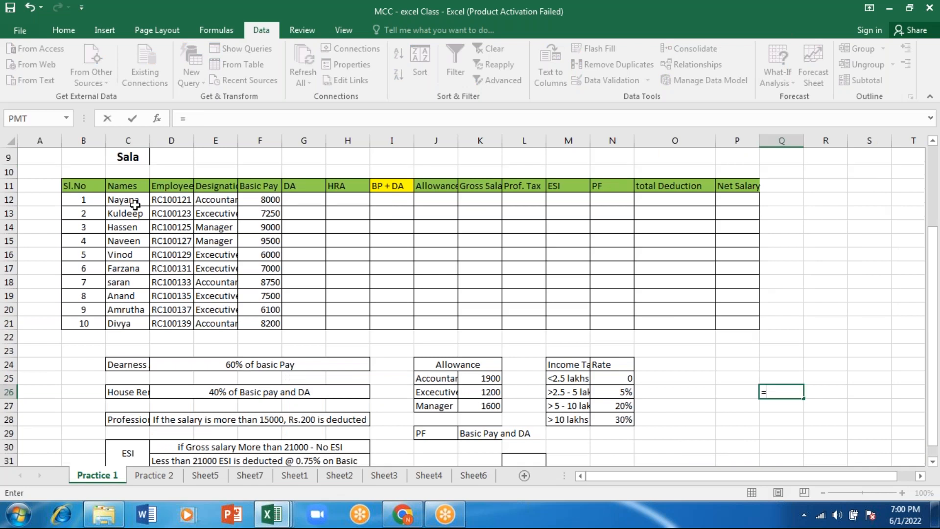
{"action": "left_click_drag", "start_coordinate": [78, 186], "coordinate": [375, 207]}
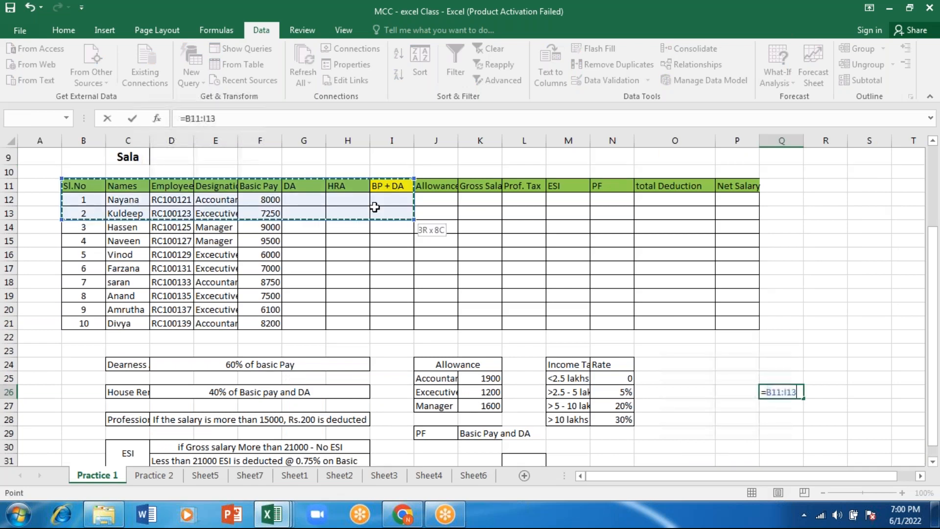
{"action": "left_click_drag", "start_coordinate": [375, 207], "coordinate": [730, 330]}
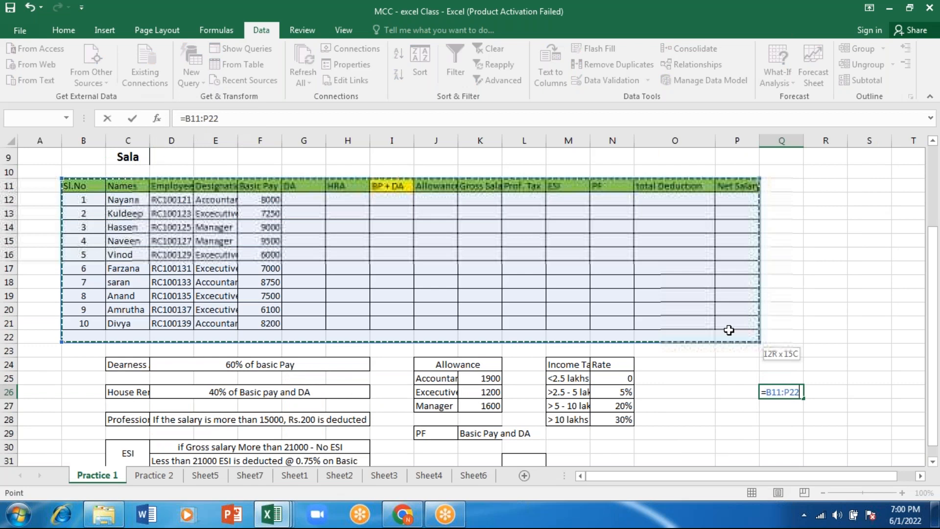
{"action": "key", "text": "shift+Up"}
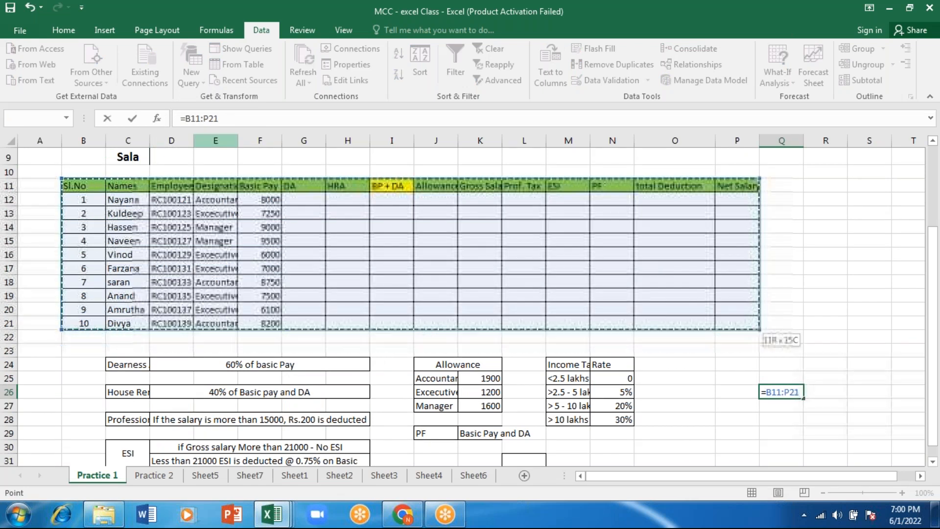
{"action": "key", "text": "BackSpace"}
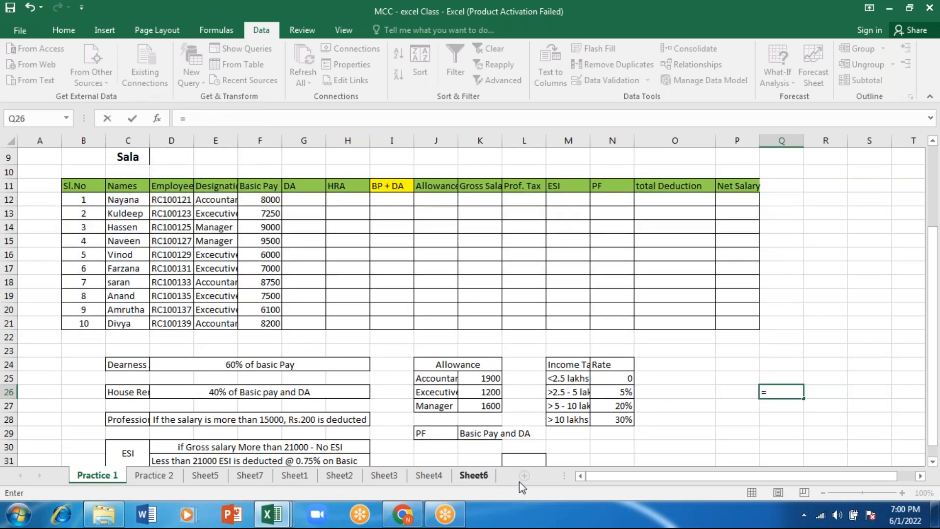
{"action": "key", "text": "BackSpace"}
{"action": "left_click", "coordinate": [303, 199]}
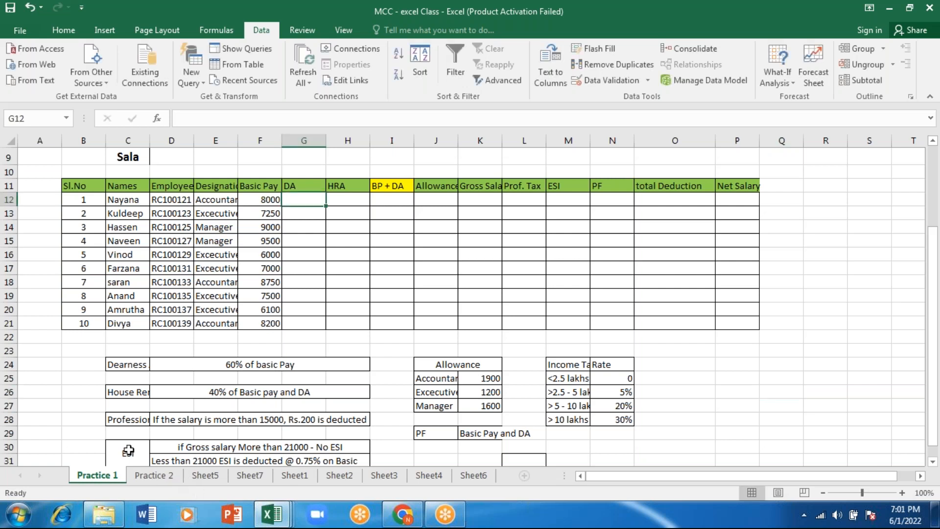
Copy the Minimum and Maximum formulas in J3 and K3 down to row 8 of the marks table on Practice 1
{"action": "left_click", "coordinate": [154, 476]}
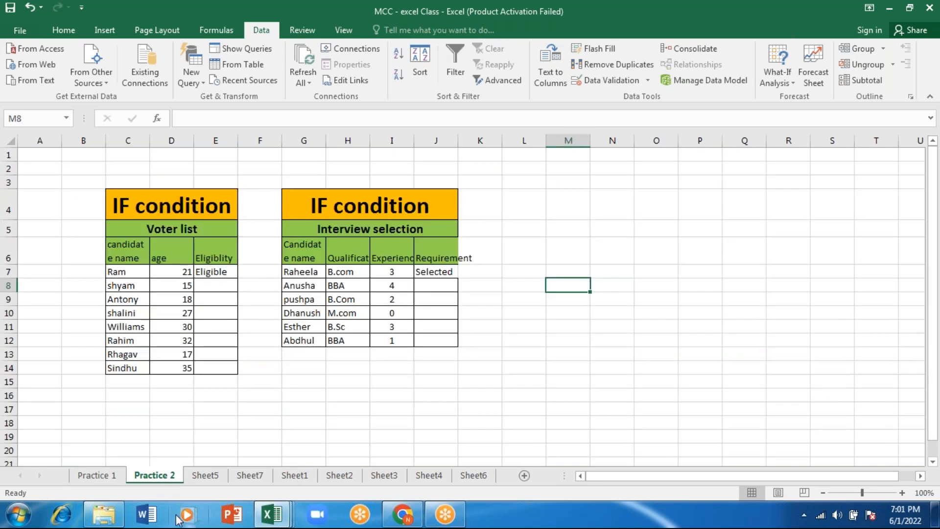
{"action": "left_click", "coordinate": [113, 476]}
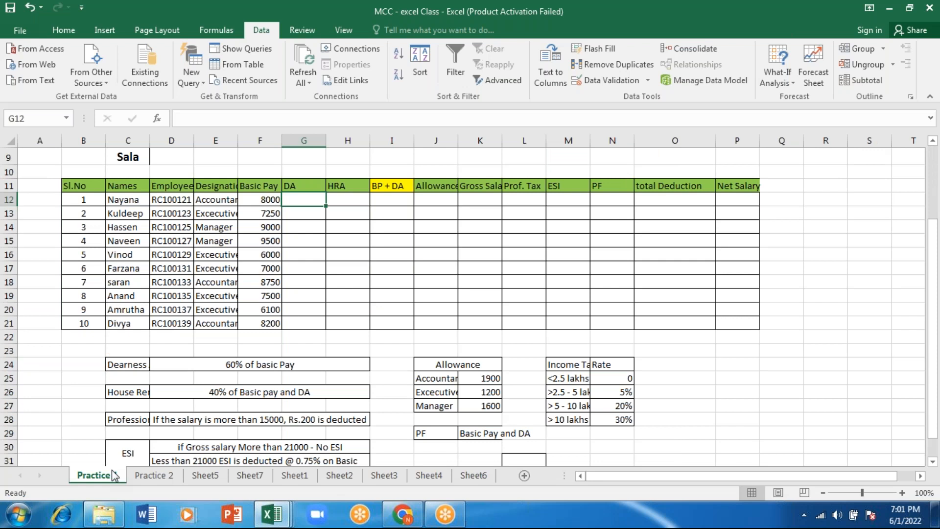
{"action": "scroll", "coordinate": [314, 313], "scroll_direction": "up", "scroll_amount": 3}
{"action": "left_click", "coordinate": [447, 189]}
{"action": "double_click", "coordinate": [457, 197]}
{"action": "left_click", "coordinate": [492, 189]}
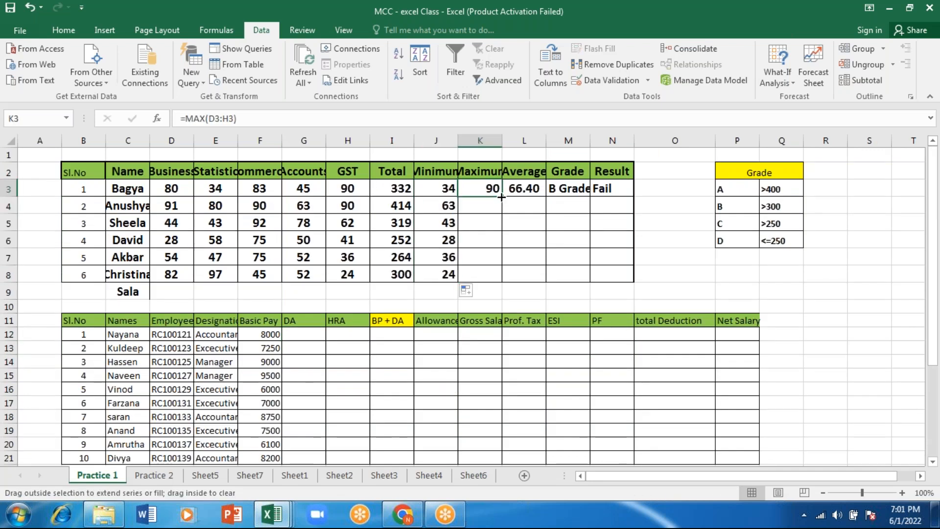
{"action": "left_click_drag", "start_coordinate": [501, 196], "coordinate": [495, 275]}
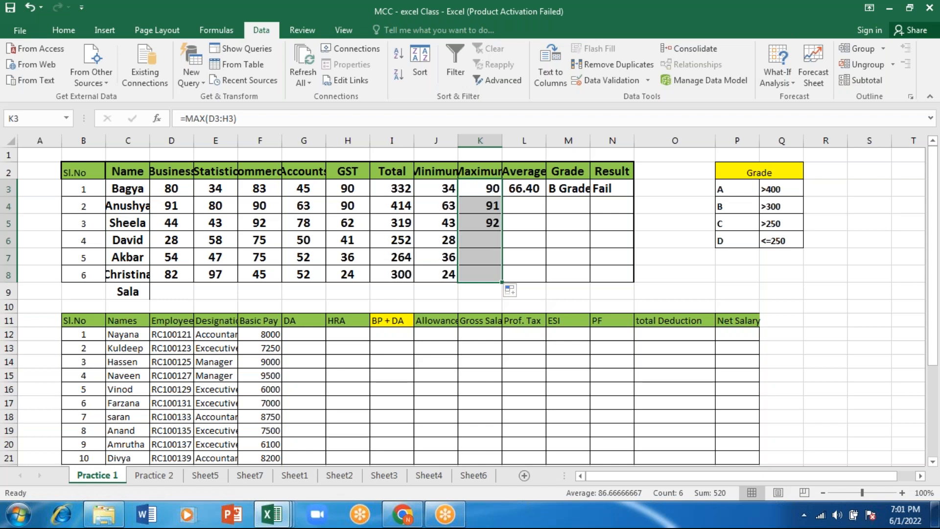
Fill the Average formula from L3 down to L8
{"action": "left_click", "coordinate": [529, 188]}
{"action": "left_click_drag", "start_coordinate": [546, 197], "coordinate": [537, 284]}
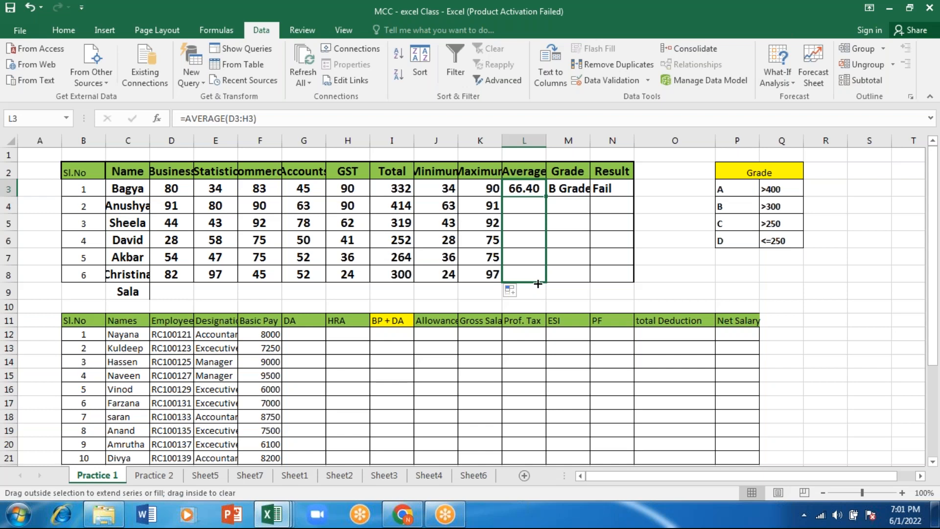
{"action": "left_click_drag", "start_coordinate": [538, 284], "coordinate": [538, 283]}
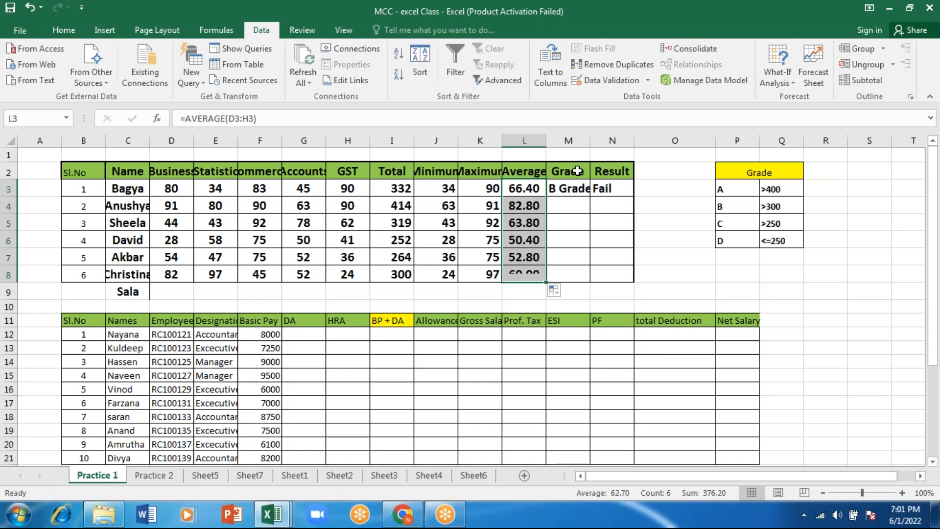
Fill the Grade and Result formulas from M3 and N3 down to row 8
{"action": "left_click", "coordinate": [568, 189]}
{"action": "left_click_drag", "start_coordinate": [590, 197], "coordinate": [588, 278]}
{"action": "left_click", "coordinate": [612, 189]}
{"action": "left_click_drag", "start_coordinate": [634, 197], "coordinate": [630, 278]}
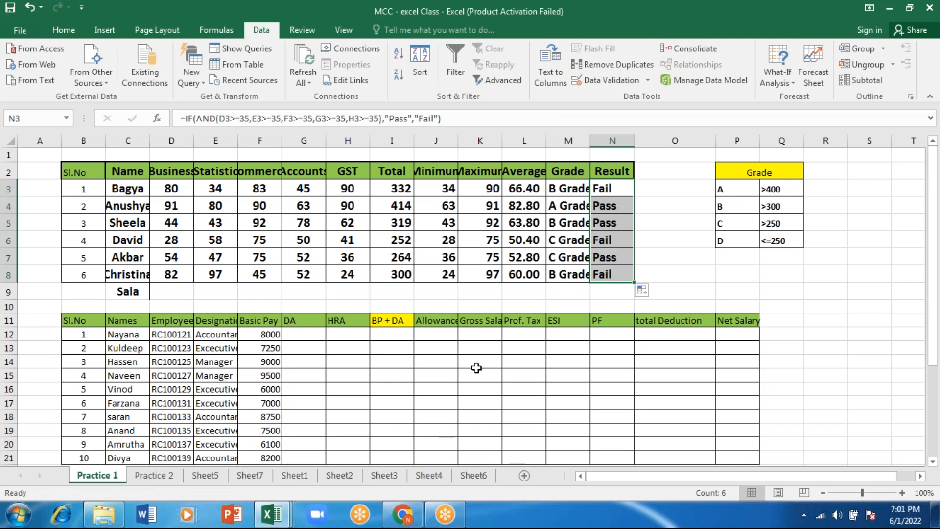
Add a new blank worksheet after Practice 1
{"action": "left_click", "coordinate": [524, 475]}
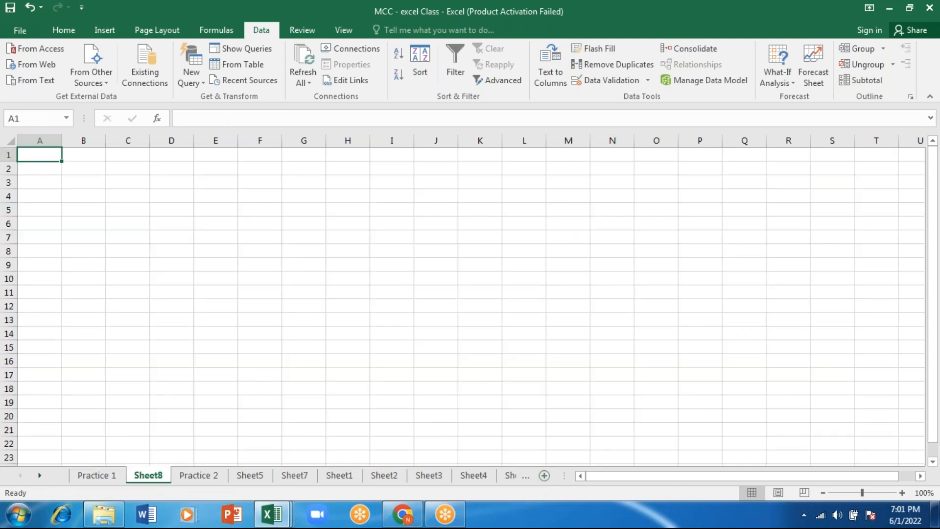
{"action": "left_click", "coordinate": [260, 237]}
{"action": "type", "text": "="}
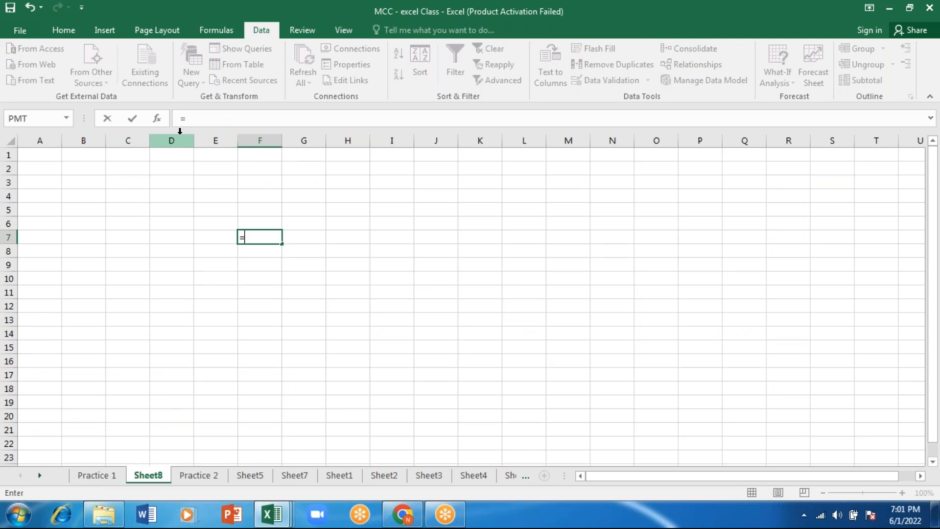
{"action": "left_click", "coordinate": [91, 476]}
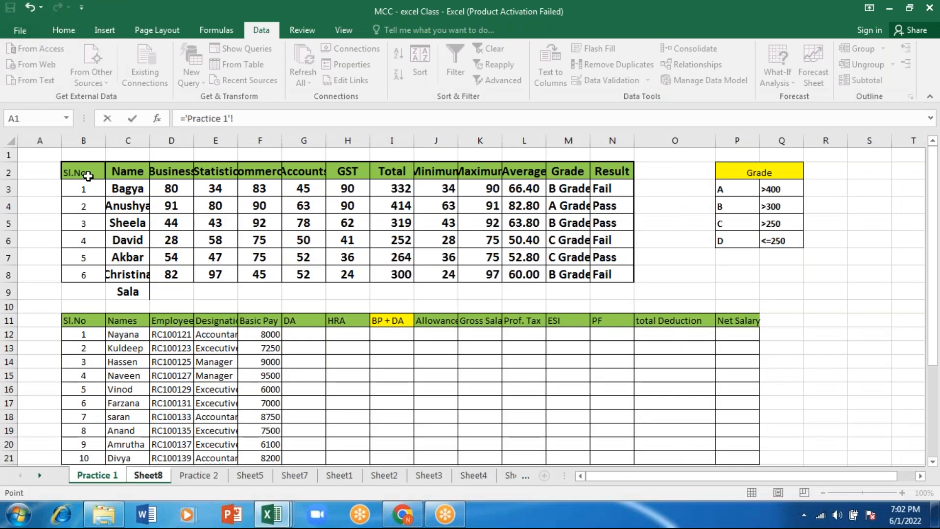
{"action": "left_click", "coordinate": [307, 187]}
{"action": "key", "text": "ctrl+shift+Down"}
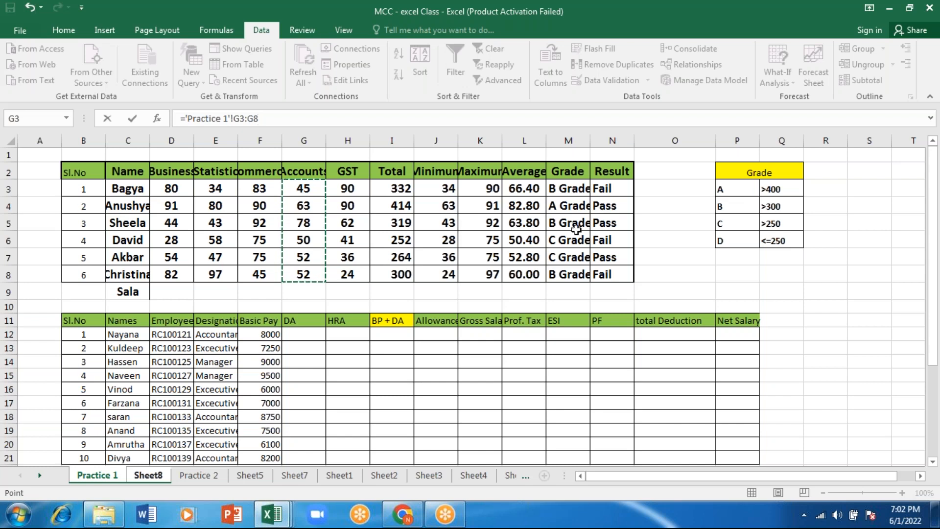
{"action": "key", "text": "BackSpace"}
{"action": "key", "text": "BackSpace"}
{"action": "key", "text": "BackSpace"}
{"action": "key", "text": "BackSpace"}
{"action": "key", "text": "BackSpace"}
{"action": "key", "text": "BackSpace"}
{"action": "key", "text": "BackSpace"}
{"action": "key", "text": "BackSpace"}
{"action": "key", "text": "BackSpace"}
{"action": "key", "text": "BackSpace"}
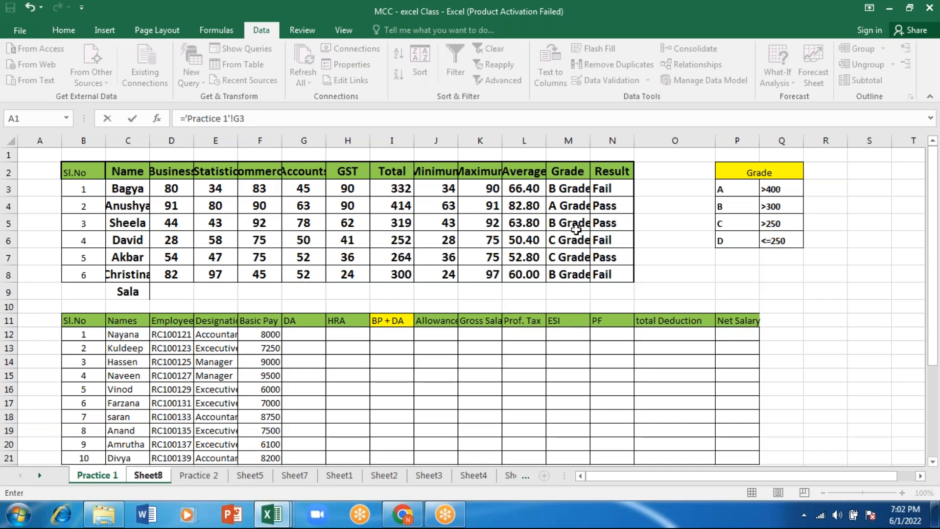
{"action": "key", "text": "Escape"}
Start defining a workbook-scoped name for the marks table B2:N8 on Practice 1, trying the name Students marks list
{"action": "left_click_drag", "start_coordinate": [81, 171], "coordinate": [612, 279]}
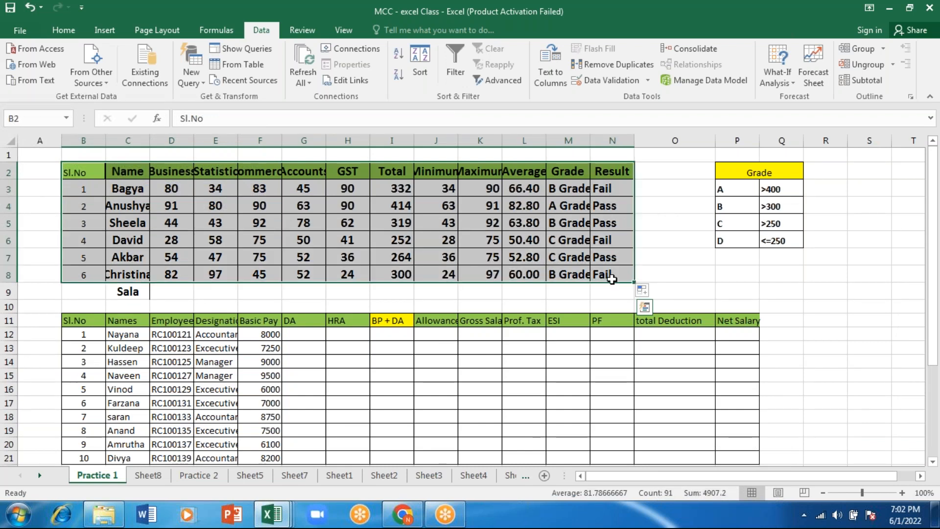
{"action": "left_click", "coordinate": [228, 33]}
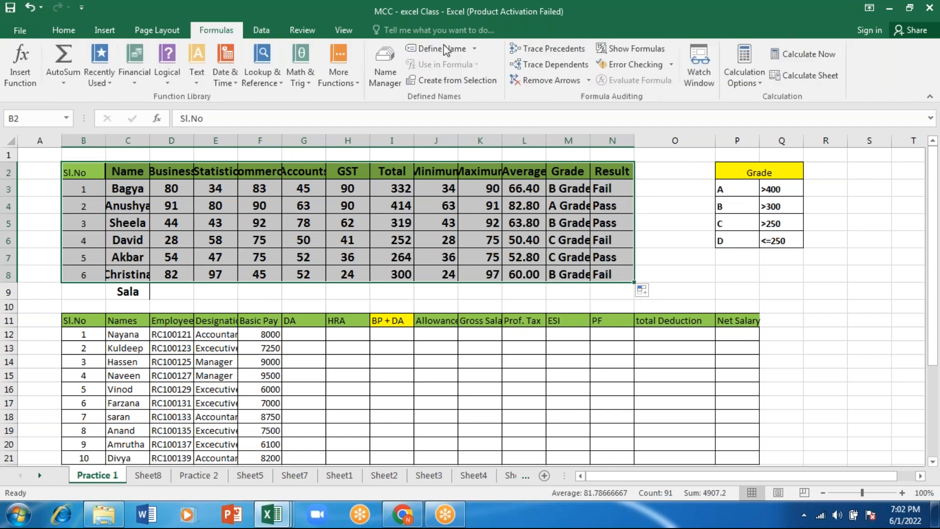
{"action": "left_click", "coordinate": [446, 49]}
{"action": "type", "text": "St"}
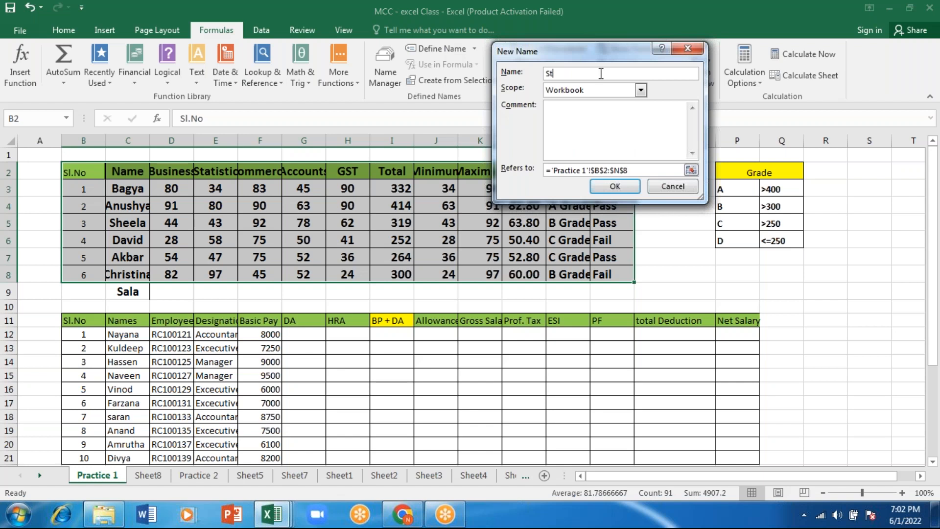
{"action": "type", "text": "udents marks list"}
{"action": "left_click", "coordinate": [620, 186]}
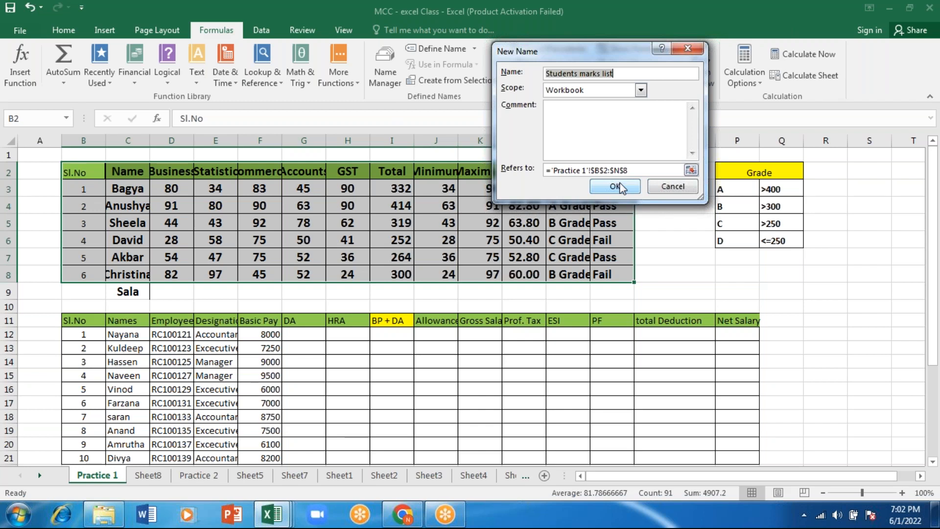
{"action": "left_click", "coordinate": [617, 187]}
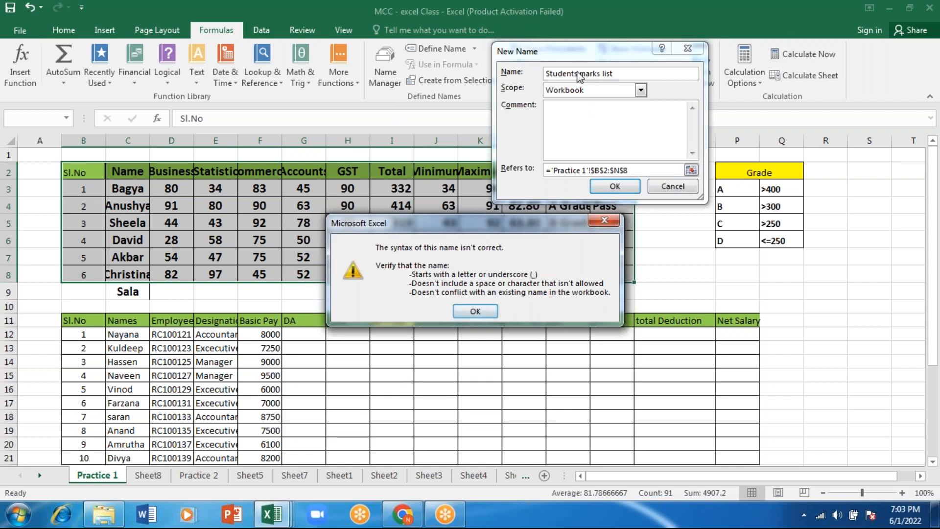
Replace the spaces with underscores to make the name Students_marks_list, and create the named range
{"action": "left_click", "coordinate": [613, 224]}
{"action": "left_click", "coordinate": [580, 74]}
{"action": "key", "text": "BackSpace"}
{"action": "type", "text": "_"}
{"action": "left_click", "coordinate": [606, 74]}
{"action": "key", "text": "BackSpace"}
{"action": "type", "text": "_"}
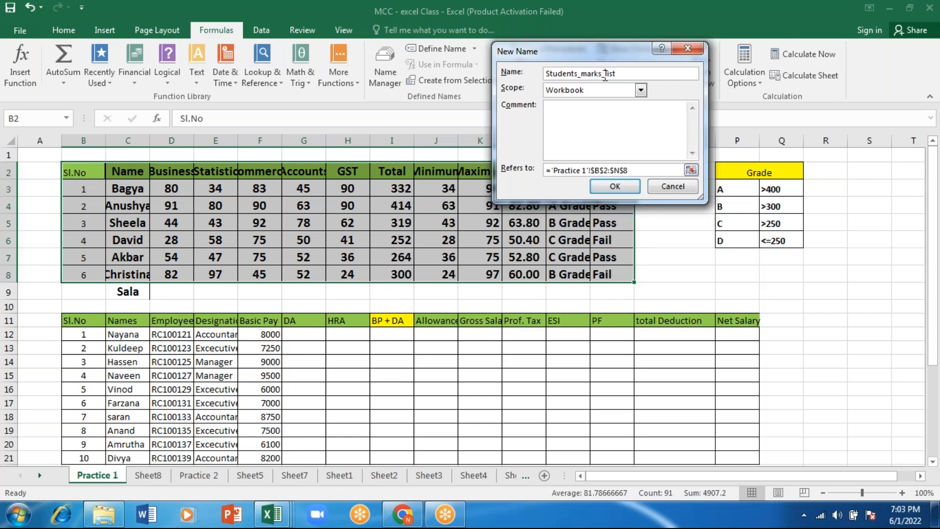
{"action": "left_click", "coordinate": [547, 107]}
{"action": "left_click", "coordinate": [616, 186]}
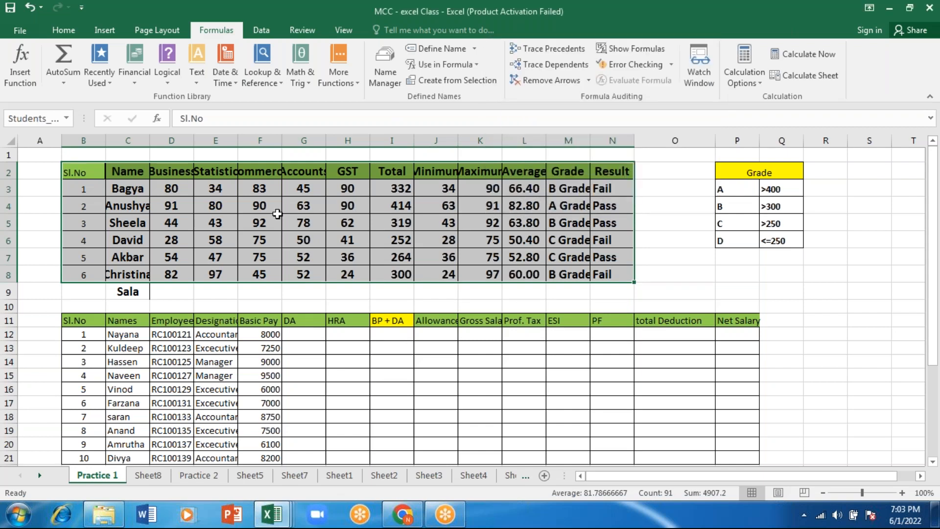
{"action": "left_click", "coordinate": [277, 220]}
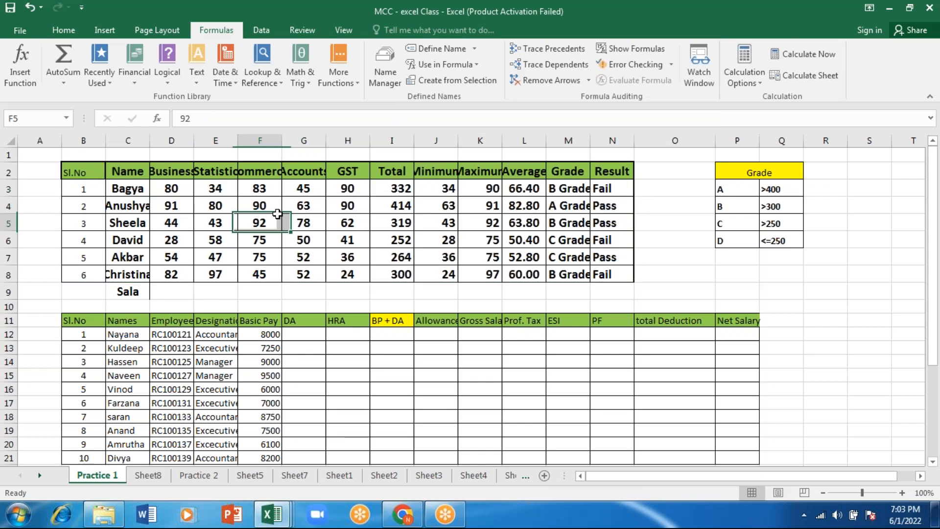
{"action": "left_click", "coordinate": [81, 176]}
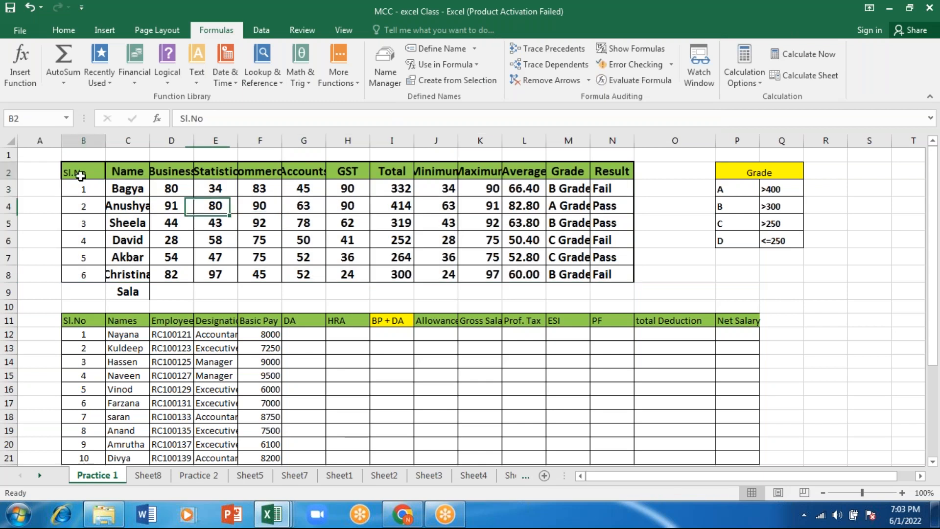
{"action": "key", "text": "ctrl+a"}
{"action": "left_click", "coordinate": [825, 402]}
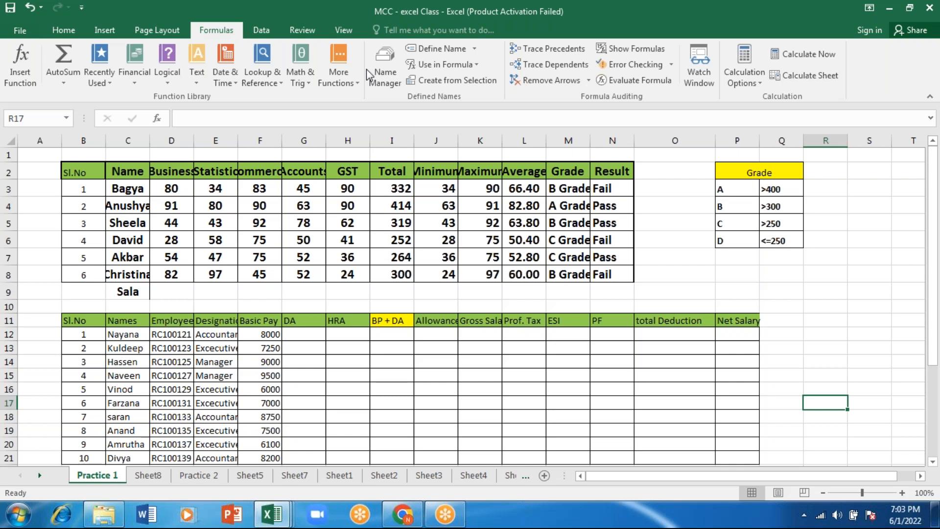
Trace the precedents of the Total formula in I3 and the Maximum formula in K5
{"action": "left_click", "coordinate": [398, 189]}
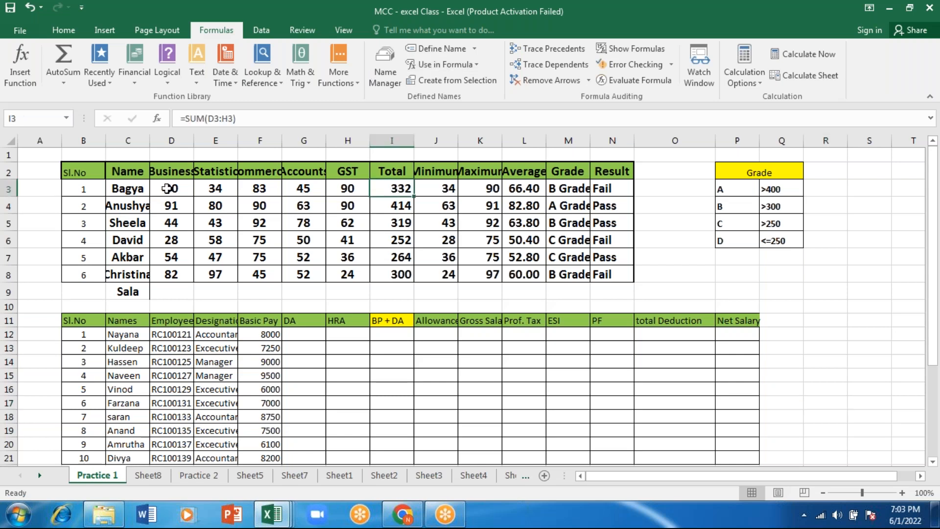
{"action": "left_click", "coordinate": [540, 48]}
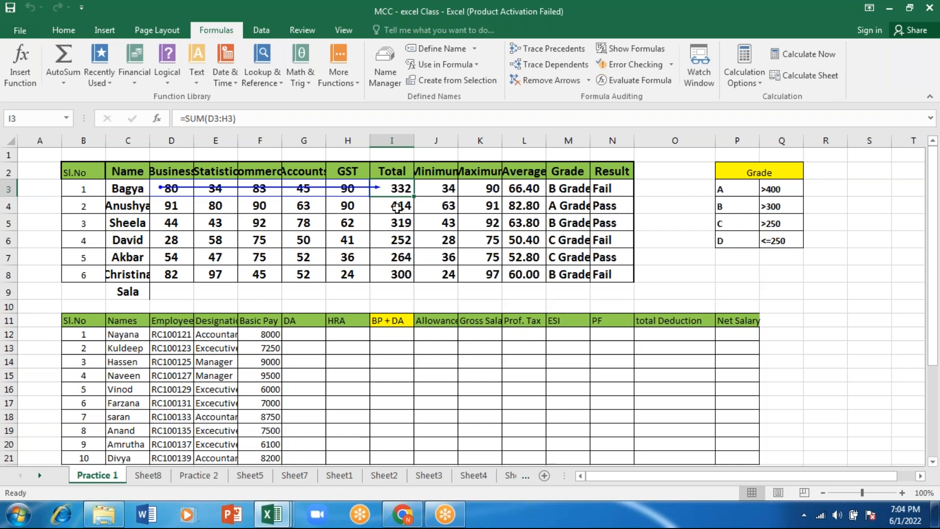
{"action": "left_click", "coordinate": [397, 206]}
{"action": "left_click", "coordinate": [480, 223]}
{"action": "left_click", "coordinate": [547, 48]}
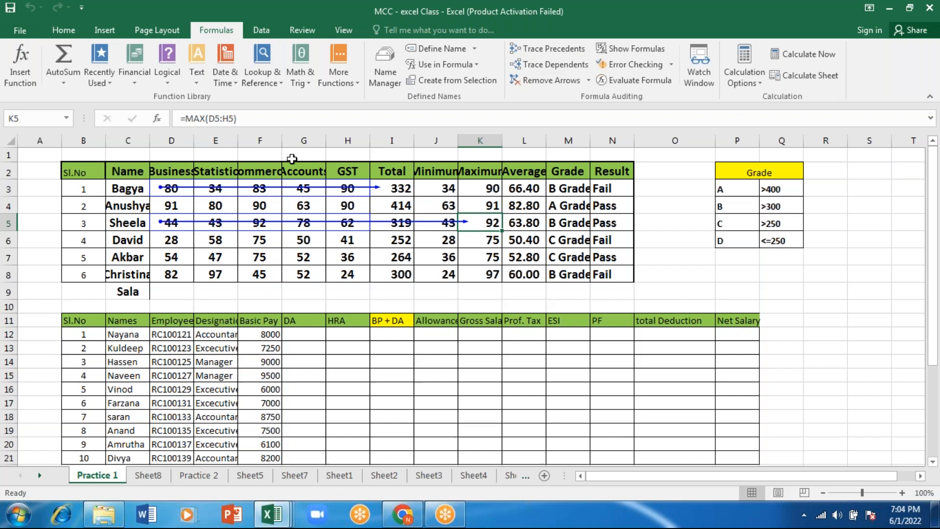
Trace the precedents of the Grade formula in M3 and the Result formula in N7, and remove all the arrows
{"action": "left_click", "coordinate": [560, 188]}
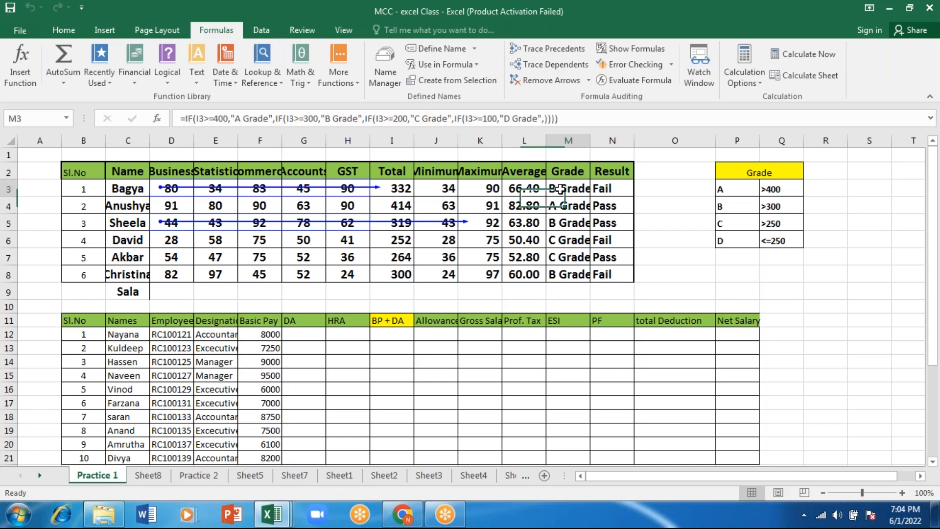
{"action": "left_click", "coordinate": [549, 63]}
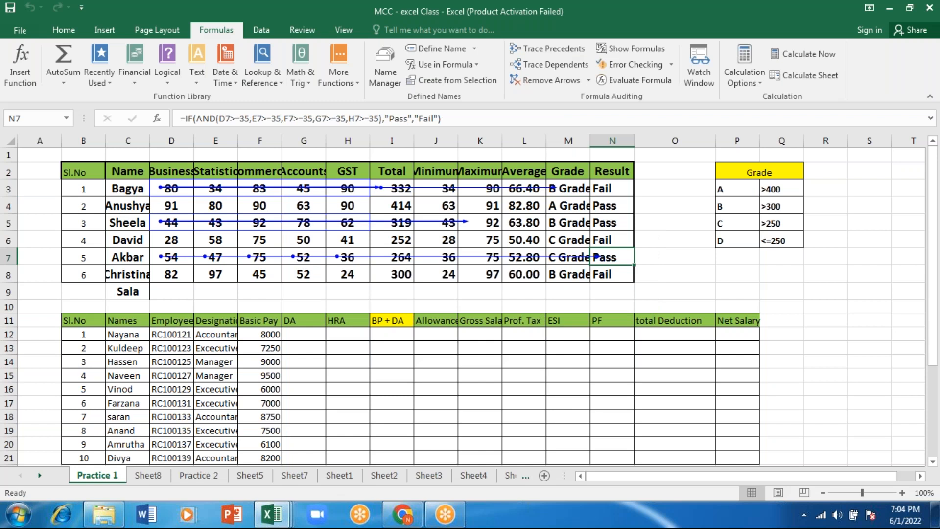
{"action": "left_click", "coordinate": [564, 82]}
Enter the sample numbers 1, 10, 15, 7 and 41 in cells R12 to R16
{"action": "left_click", "coordinate": [826, 337]}
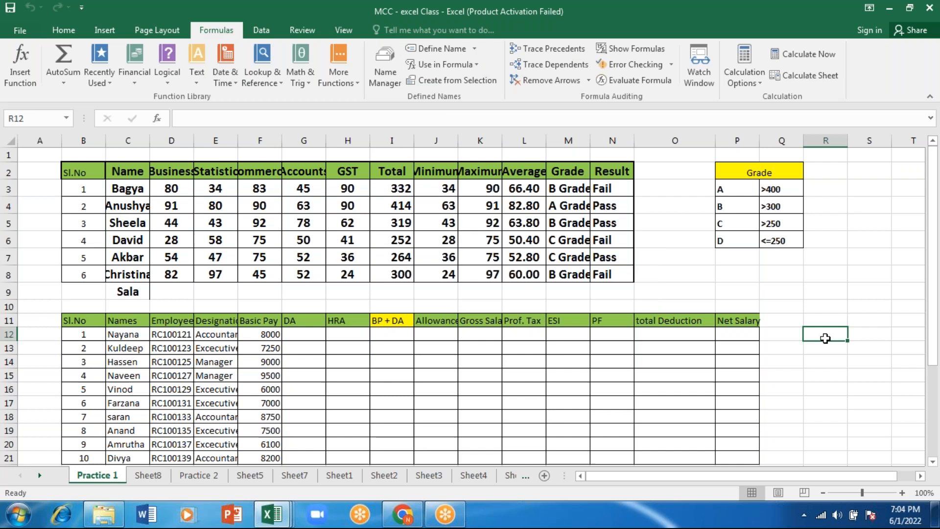
{"action": "type", "text": "1"}
{"action": "key", "text": "Return"}
{"action": "type", "text": "10"}
{"action": "key", "text": "Return"}
{"action": "type", "text": "15"}
{"action": "key", "text": "Return"}
{"action": "type", "text": "7"}
{"action": "key", "text": "Return"}
{"action": "type", "text": "41"}
{"action": "key", "text": "Return"}
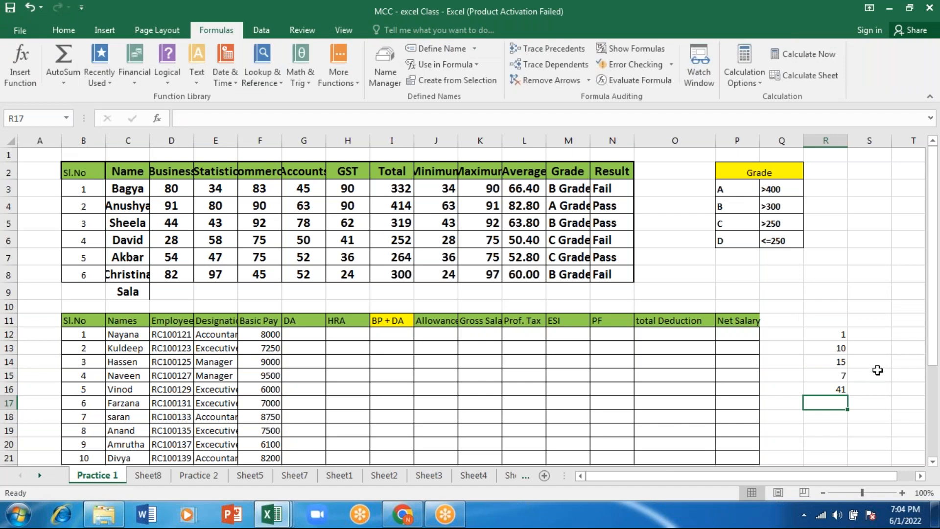
Add up the sample numbers R12:R16 with a SUM formula in cell T14
{"action": "left_click", "coordinate": [895, 363]}
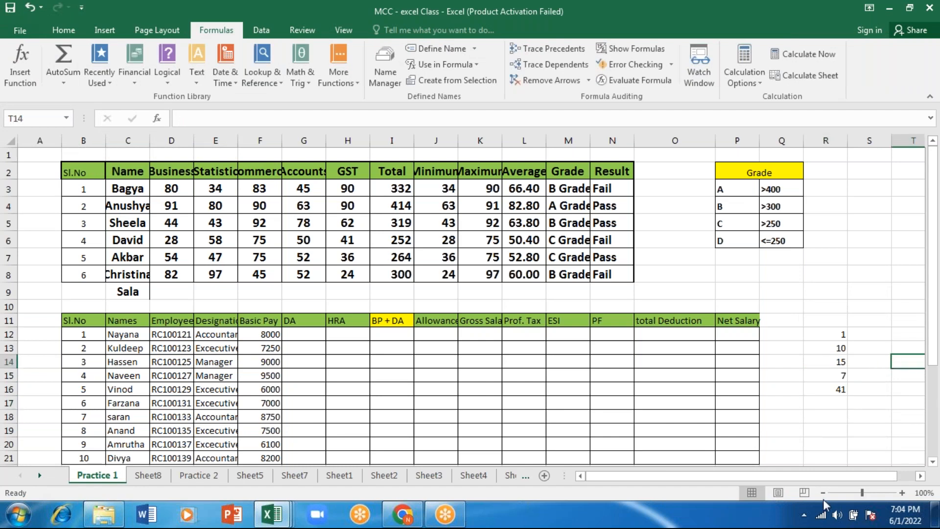
{"action": "left_click_drag", "start_coordinate": [870, 476], "coordinate": [887, 475]}
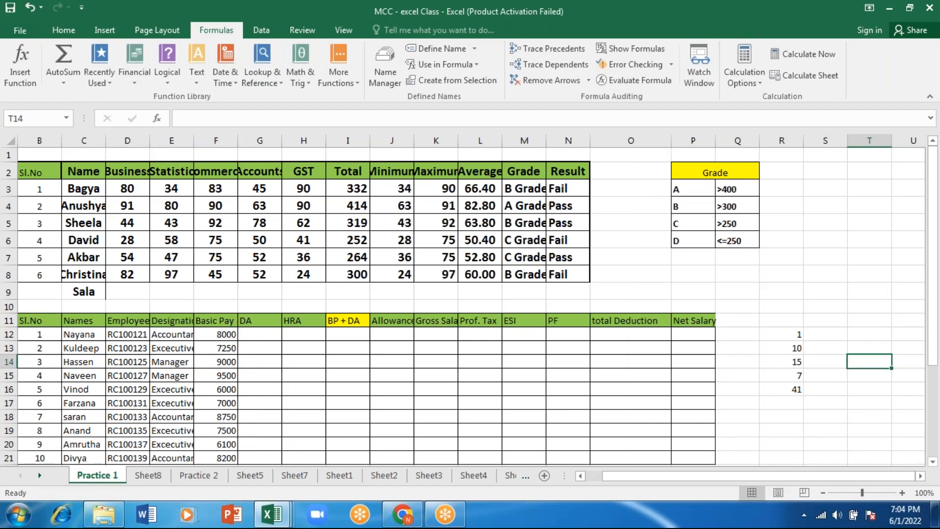
{"action": "type", "text": "=sum"}
{"action": "key", "text": "Tab"}
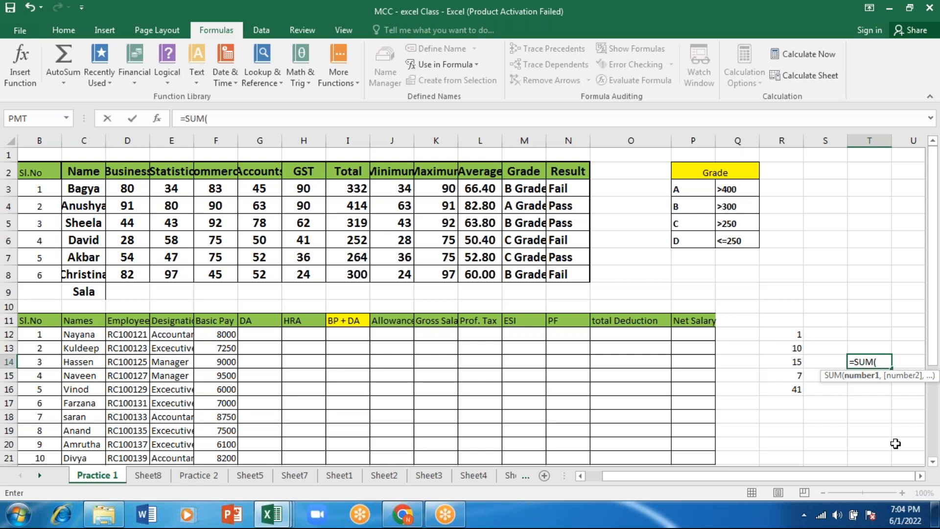
{"action": "left_click_drag", "start_coordinate": [792, 335], "coordinate": [792, 389]}
{"action": "key", "text": "Return"}
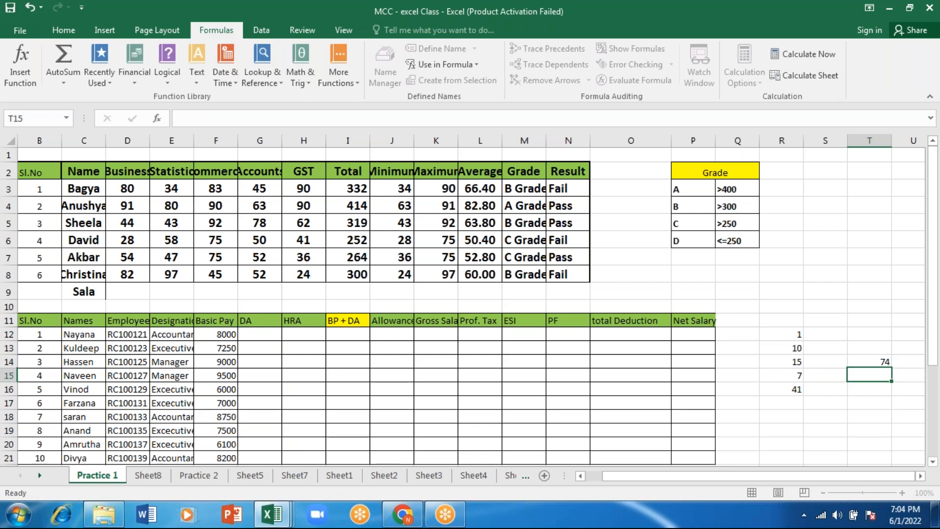
Trace the precedents of T14 and the dependents of R14, and remove the arrows
{"action": "left_click", "coordinate": [869, 361]}
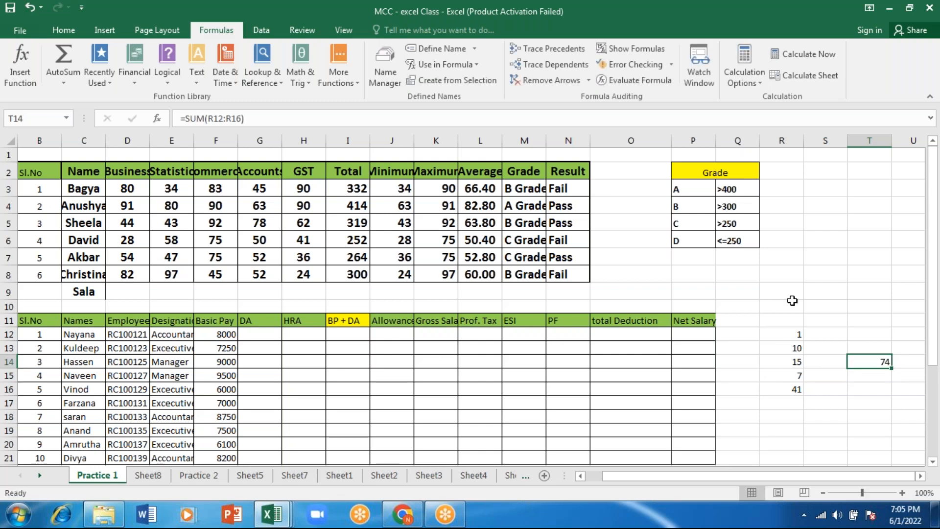
{"action": "left_click", "coordinate": [545, 53]}
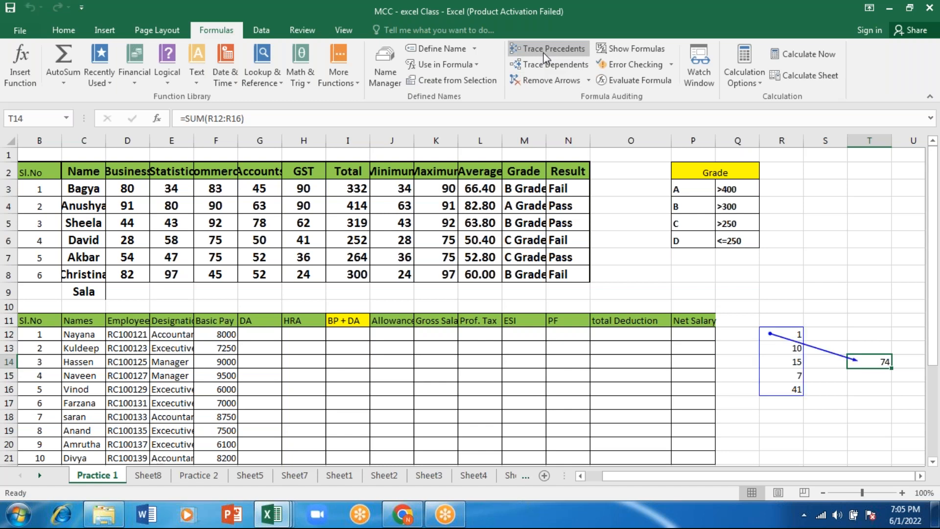
{"action": "key", "text": "Left"}
{"action": "key", "text": "Left"}
{"action": "left_click", "coordinate": [564, 65]}
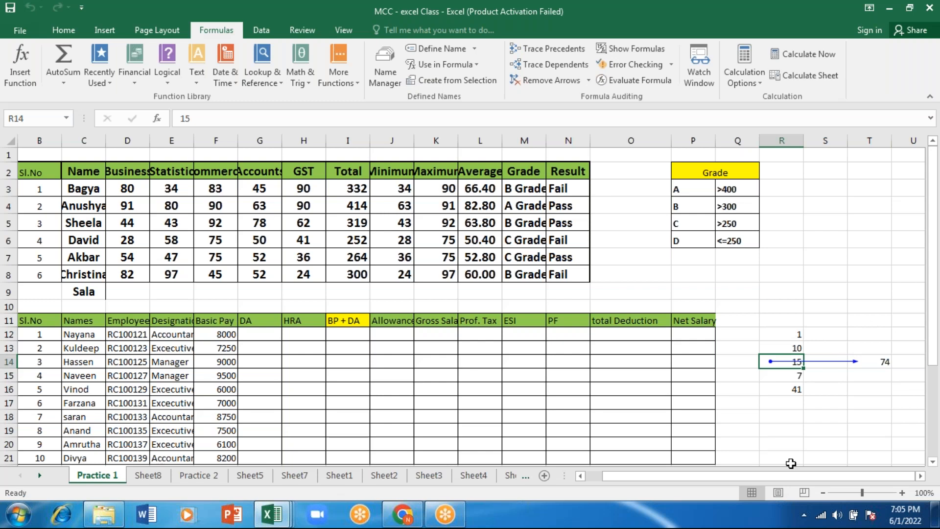
{"action": "left_click", "coordinate": [544, 81]}
Show the formulas in the cells of Practice 1, look through them, and switch back to values
{"action": "left_click", "coordinate": [404, 188]}
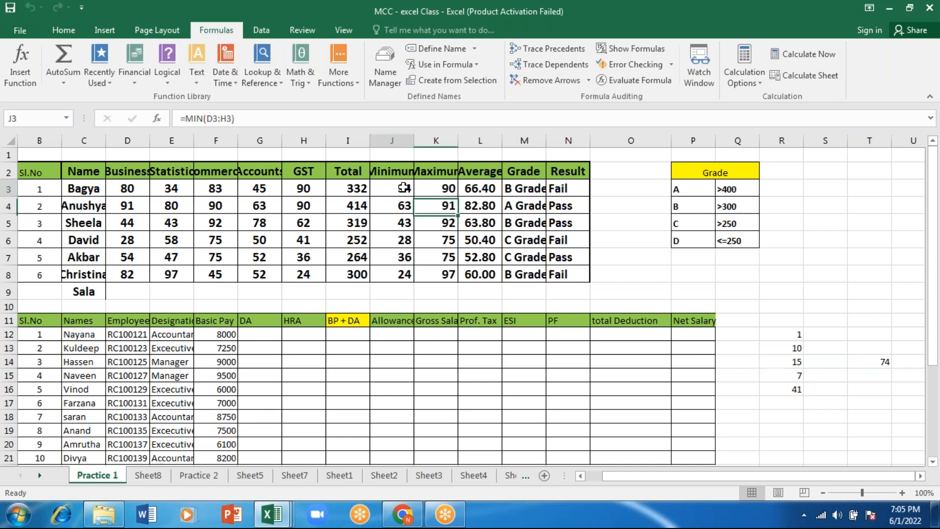
{"action": "left_click", "coordinate": [634, 51]}
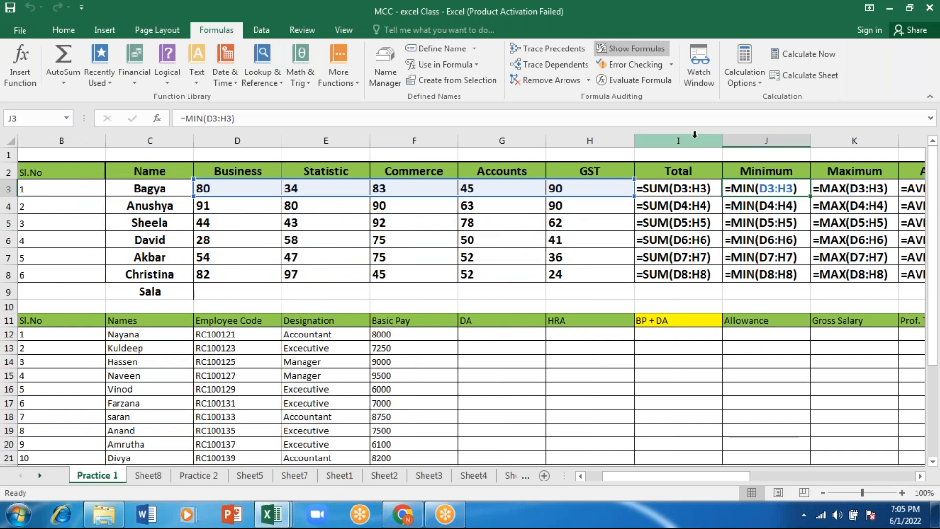
{"action": "left_click_drag", "start_coordinate": [681, 475], "coordinate": [701, 475]}
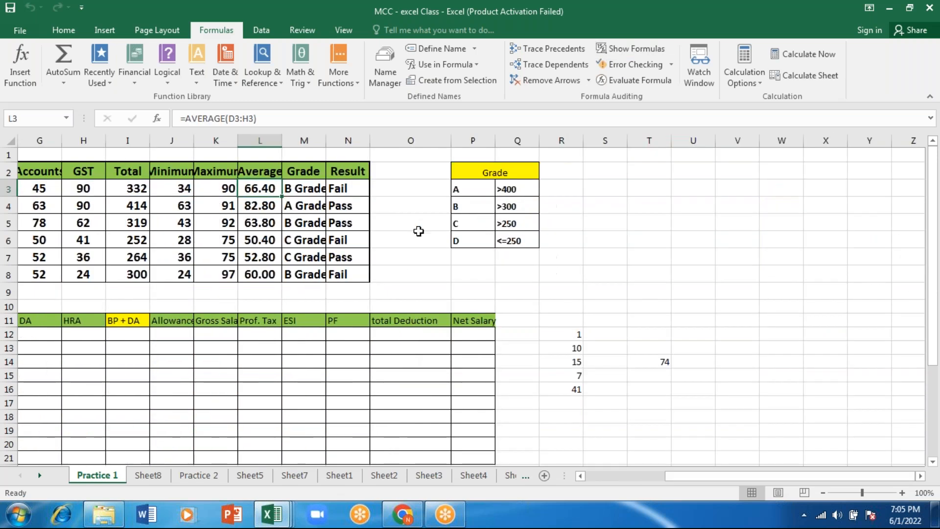
Evaluate the AVERAGE formula in L3 with Evaluate Formula and close the evaluation
{"action": "left_click", "coordinate": [638, 80]}
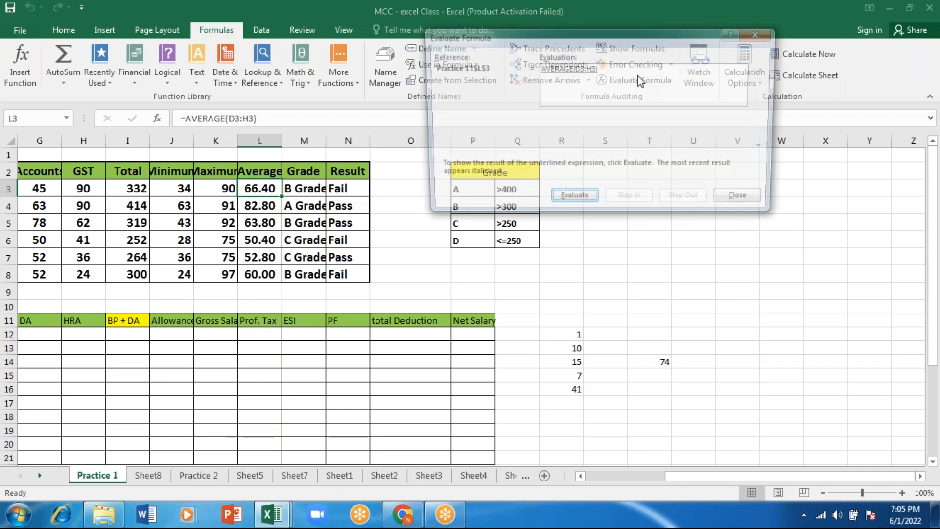
{"action": "left_click", "coordinate": [573, 201]}
{"action": "left_click", "coordinate": [746, 201]}
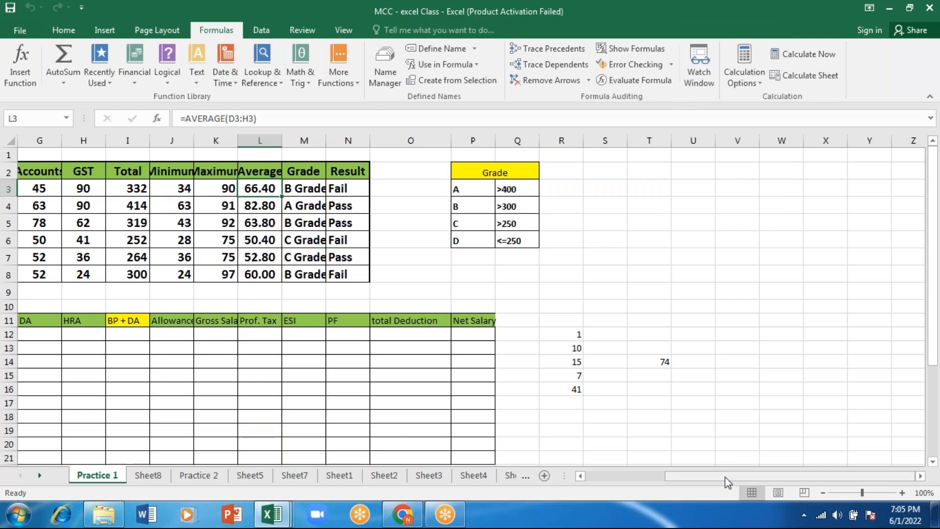
{"action": "left_click_drag", "start_coordinate": [728, 482], "coordinate": [712, 484]}
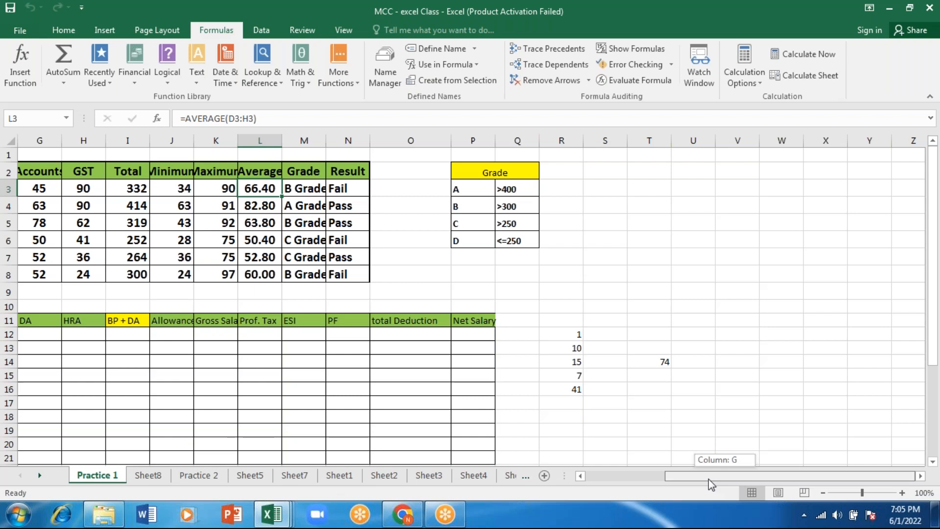
{"action": "left_click_drag", "start_coordinate": [710, 479], "coordinate": [809, 78]}
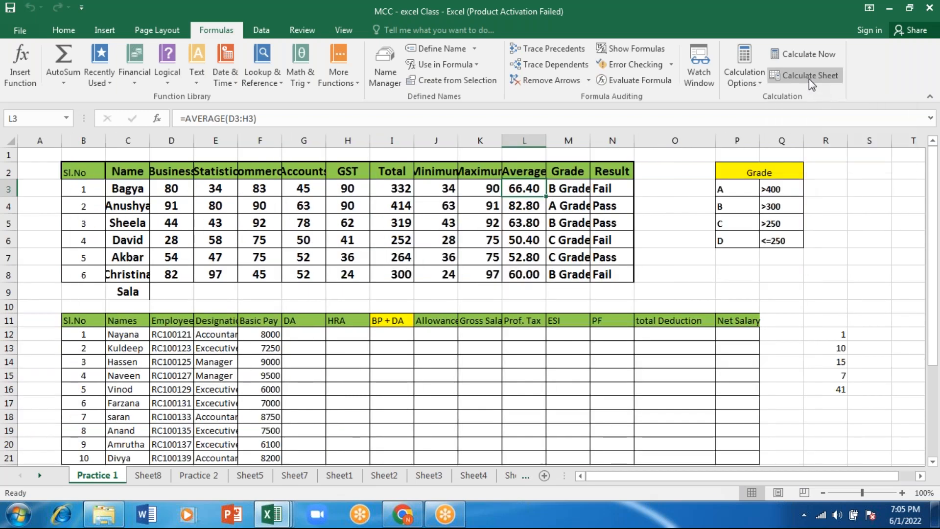
{"action": "left_click", "coordinate": [896, 201]}
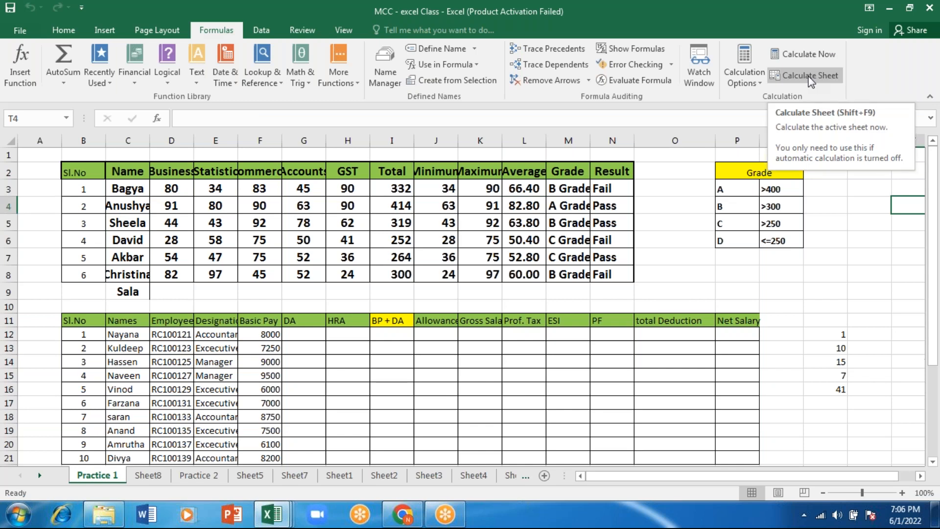
{"action": "left_click", "coordinate": [868, 284]}
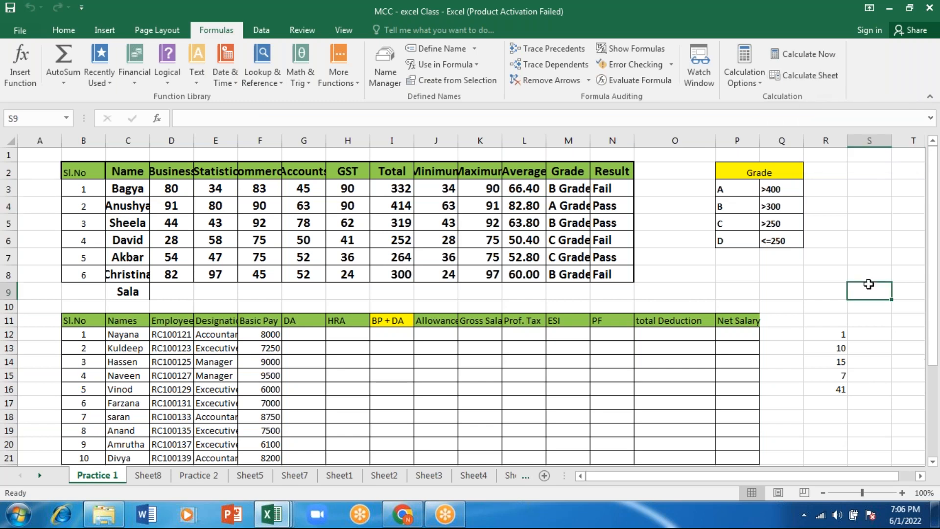
{"action": "type", "text": "=sum"}
{"action": "key", "text": "BackSpace"}
{"action": "key", "text": "BackSpace"}
{"action": "key", "text": "BackSpace"}
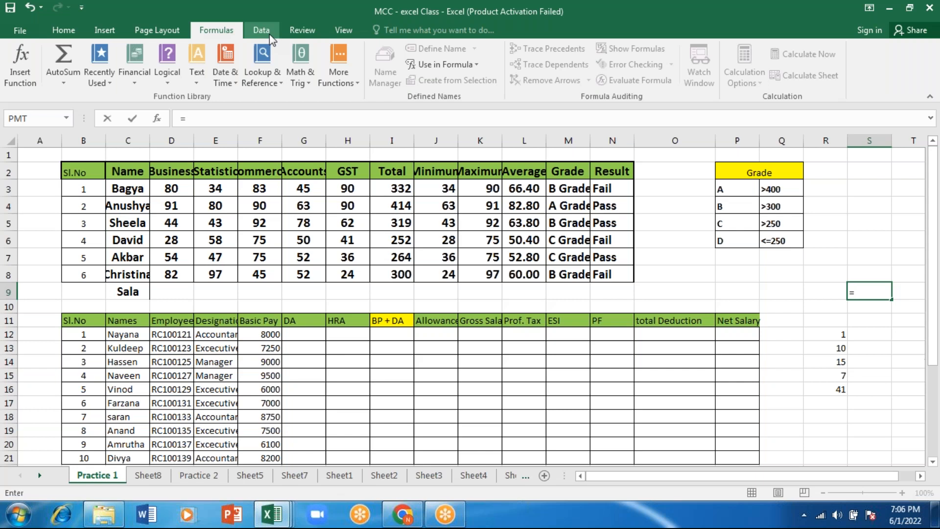
{"action": "left_click", "coordinate": [64, 31]}
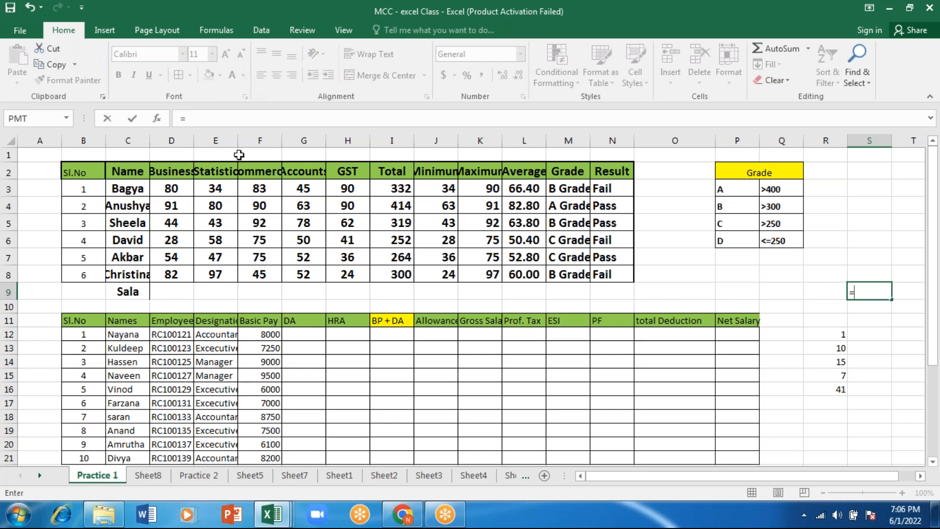
{"action": "key", "text": "Escape"}
{"action": "key", "text": "Down"}
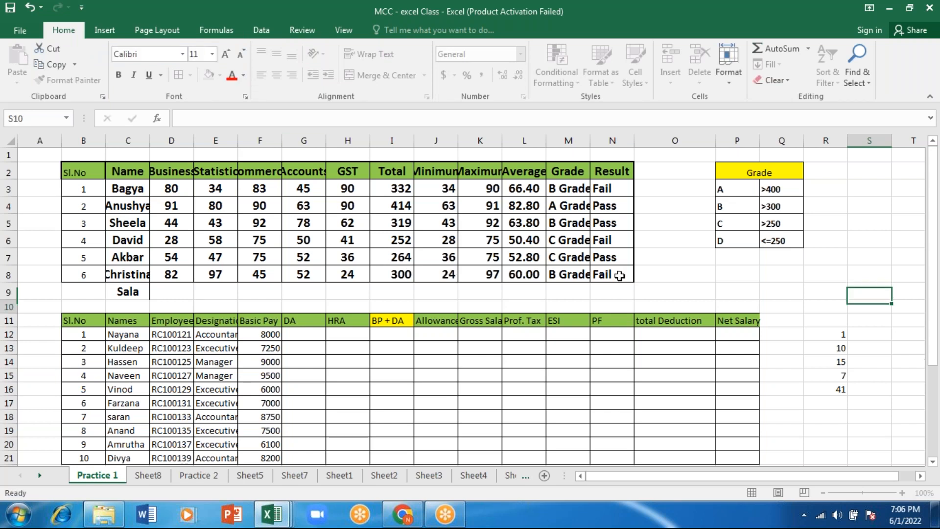
Examine the available conditional formatting rule types, from Highlight Cells Rules to Icon Sets
{"action": "left_click", "coordinate": [577, 82]}
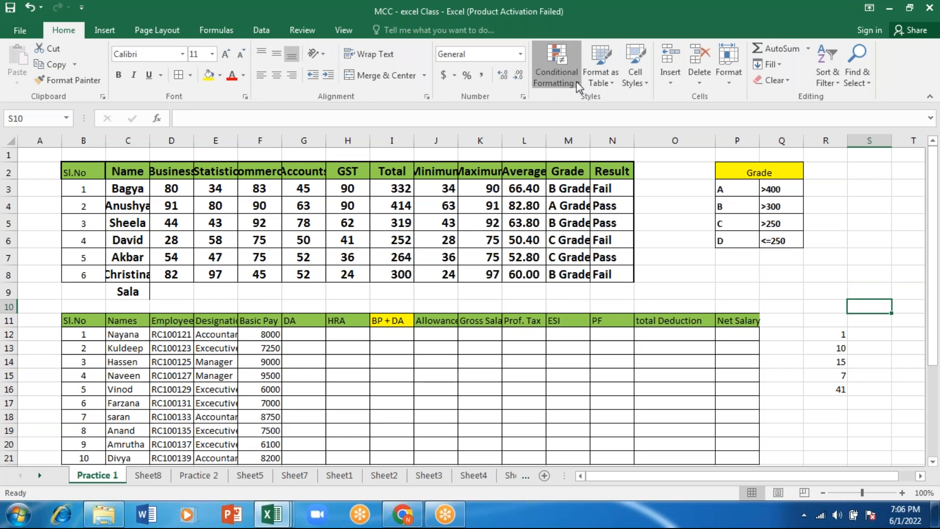
{"action": "mouse_move", "coordinate": [574, 102]}
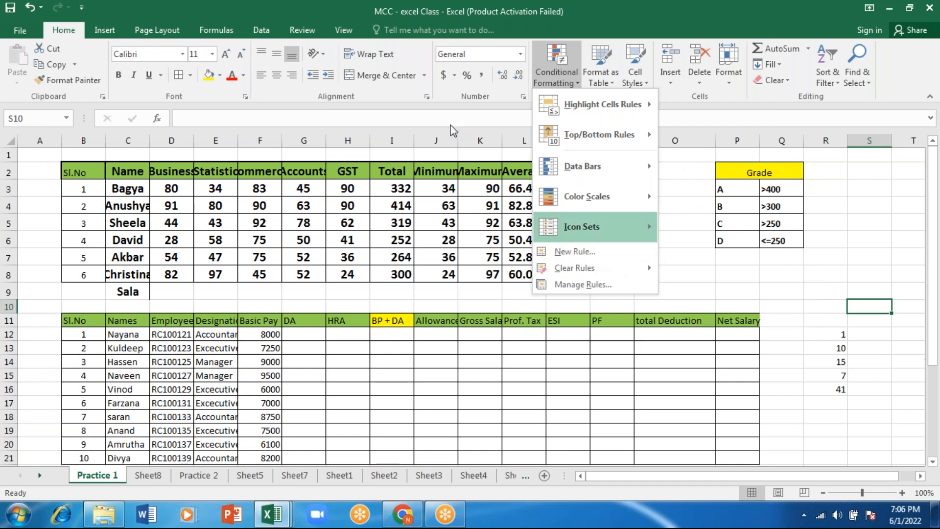
{"action": "left_click", "coordinate": [347, 13]}
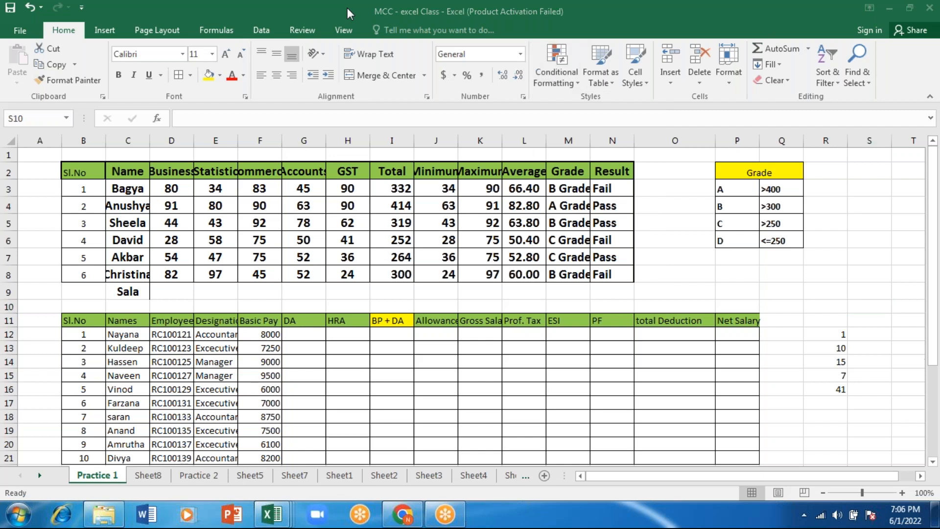
{"action": "left_click", "coordinate": [575, 83]}
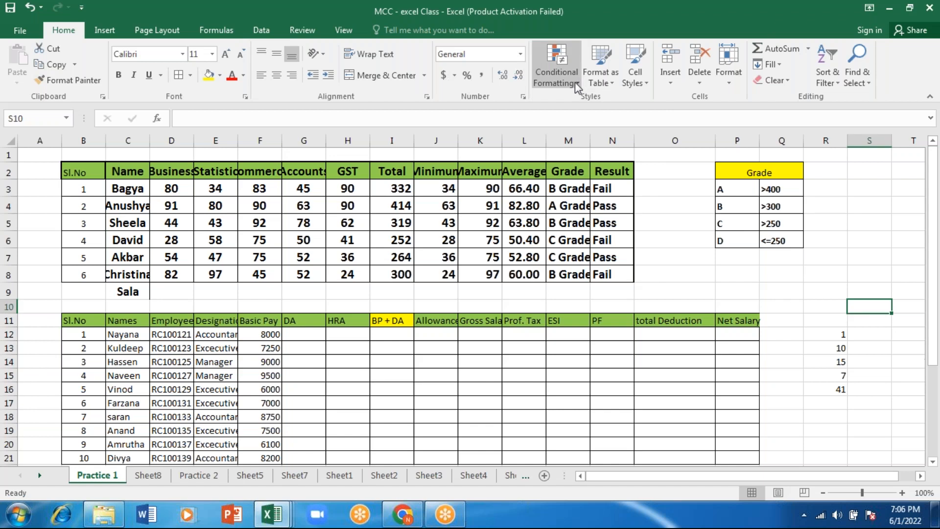
{"action": "left_click", "coordinate": [575, 82]}
{"action": "mouse_move", "coordinate": [630, 147]}
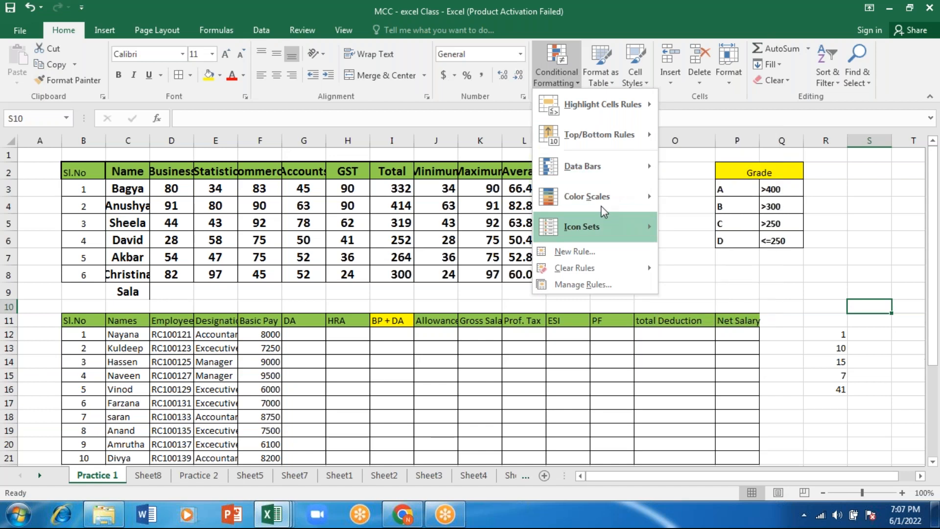
{"action": "key", "text": "Escape"}
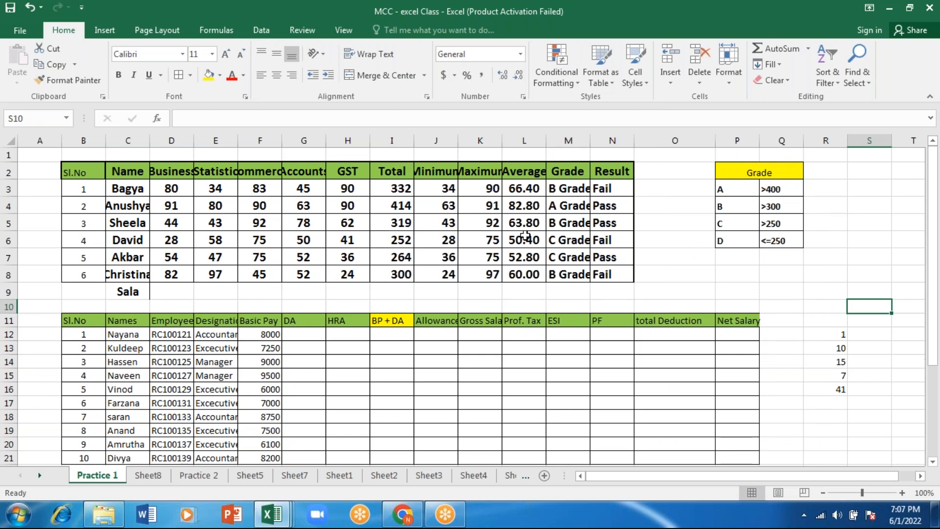
{"action": "left_click", "coordinate": [557, 71]}
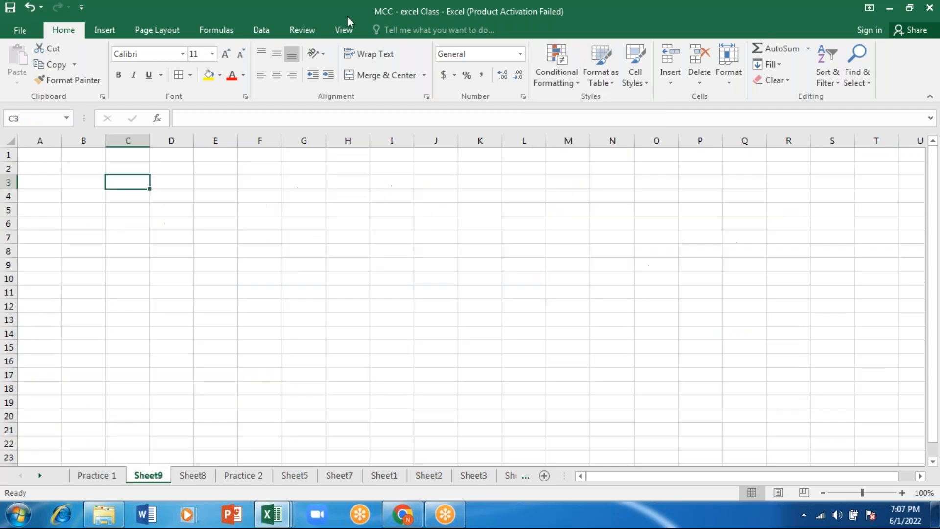
Paste the copied List of Customer table with its old and new customer lists onto Sheet9
{"action": "left_click", "coordinate": [346, 5]}
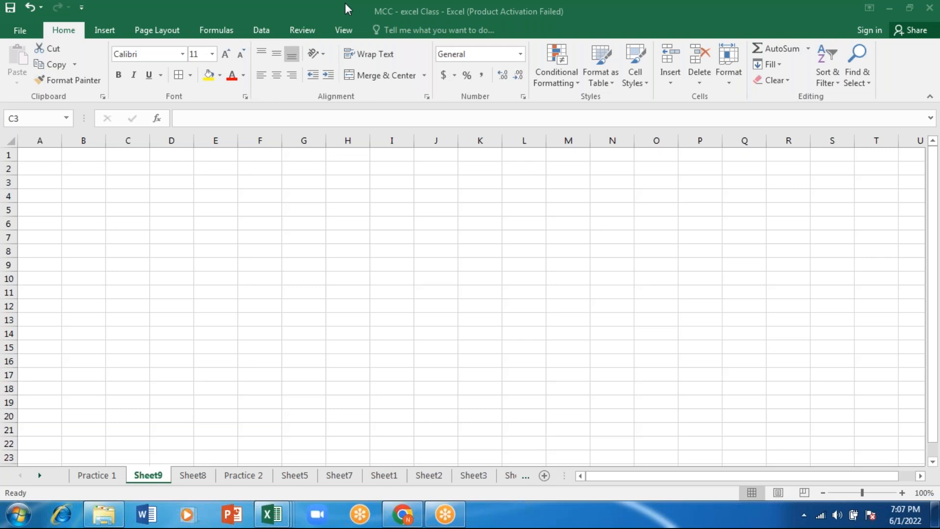
{"action": "key", "text": "ctrl+v"}
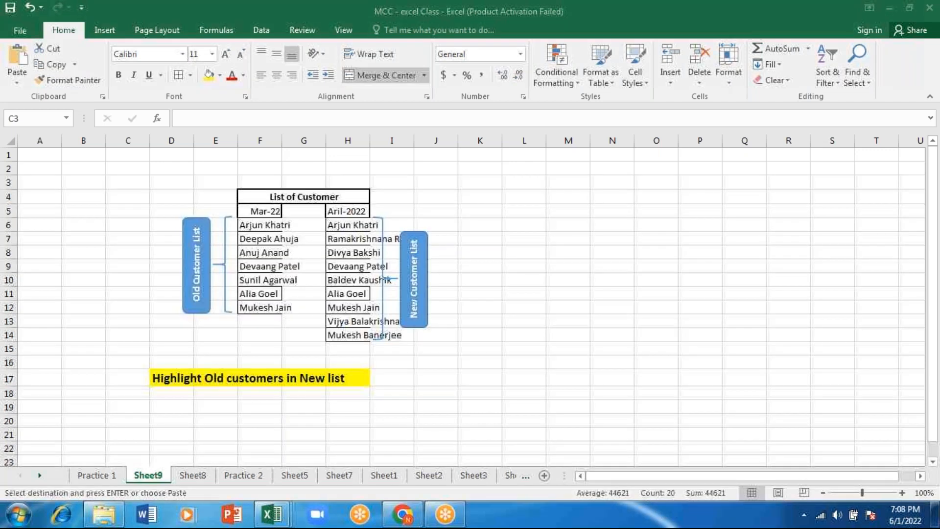
{"action": "left_click", "coordinate": [560, 209]}
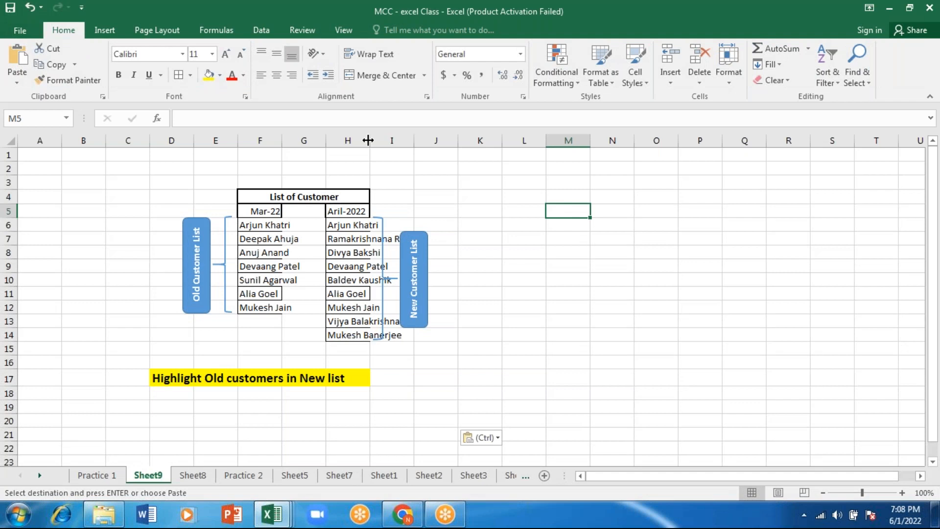
Widen columns H and F so the customer names fit inside both customer lists
{"action": "left_click_drag", "start_coordinate": [368, 141], "coordinate": [376, 142]}
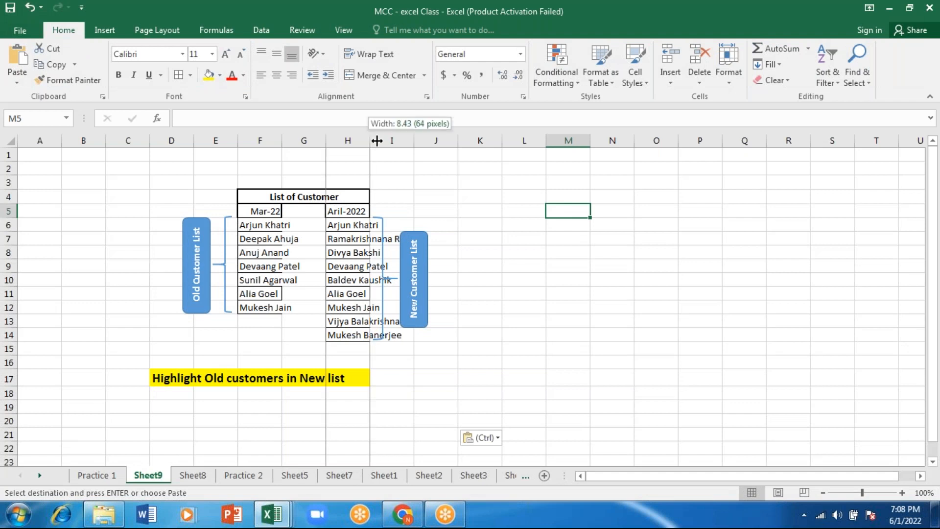
{"action": "left_click_drag", "start_coordinate": [377, 141], "coordinate": [421, 137]}
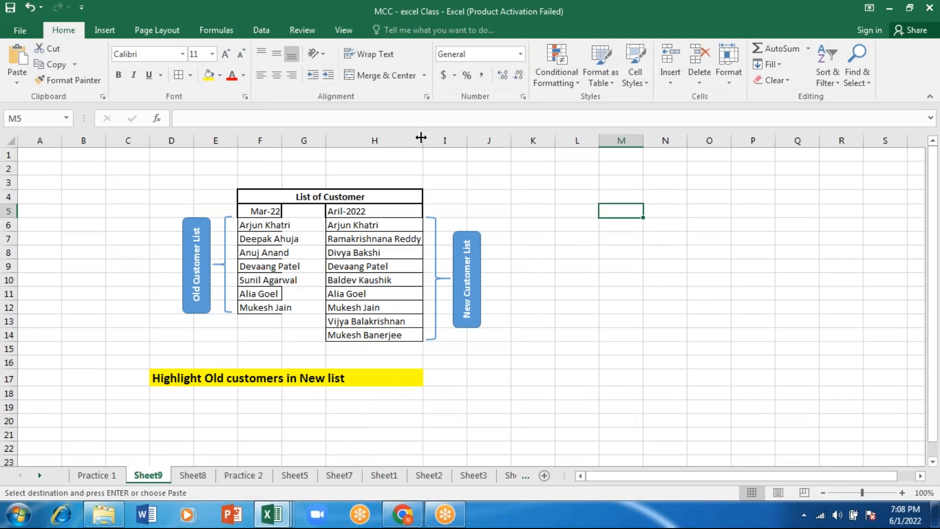
{"action": "left_click_drag", "start_coordinate": [281, 141], "coordinate": [325, 141]}
{"action": "left_click", "coordinate": [297, 213]}
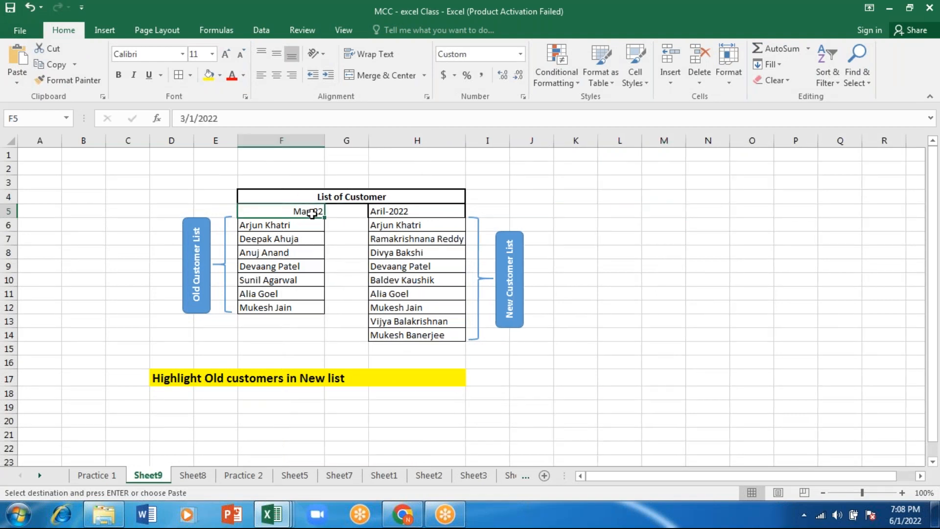
{"action": "left_click", "coordinate": [397, 214]}
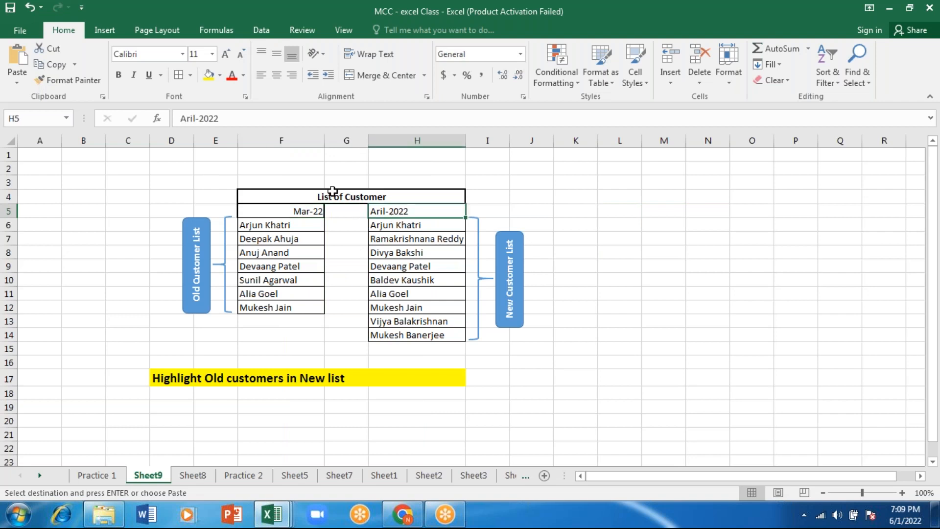
{"action": "left_click", "coordinate": [305, 237]}
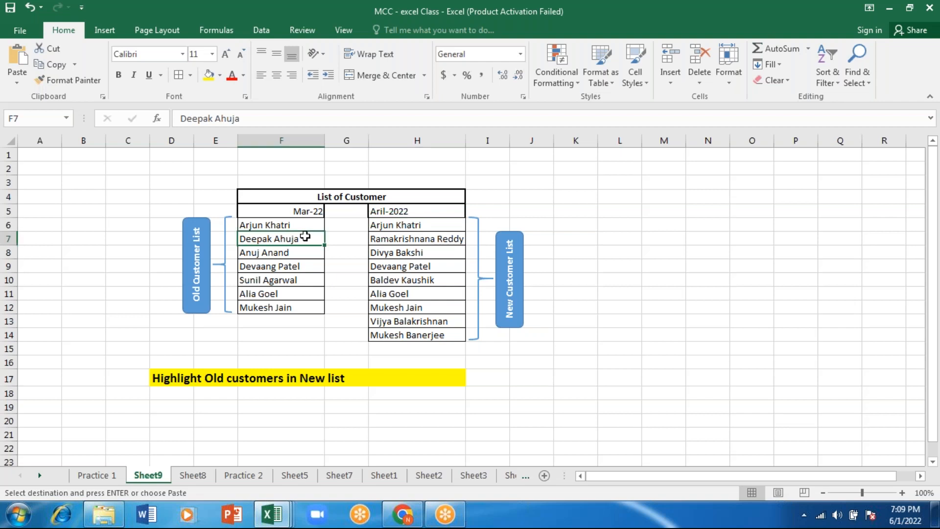
{"action": "left_click", "coordinate": [427, 239]}
{"action": "left_click_drag", "start_coordinate": [403, 225], "coordinate": [401, 335]}
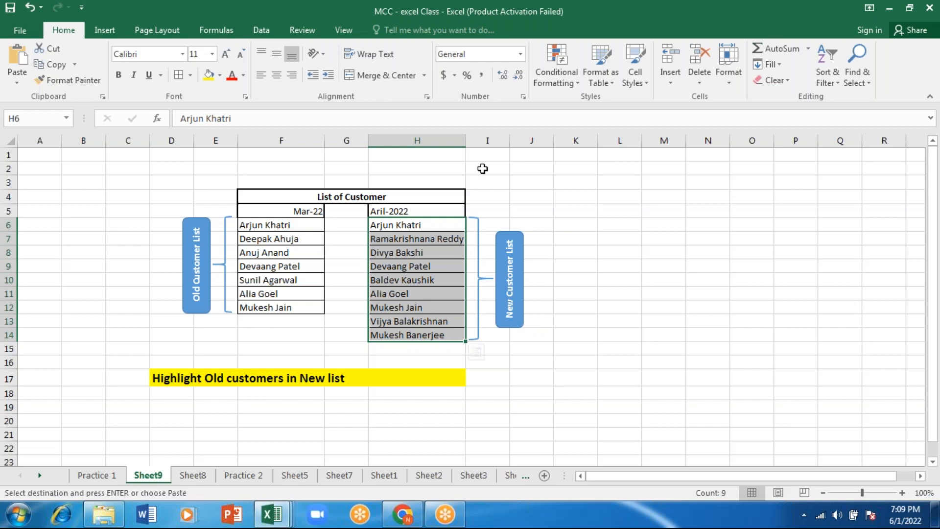
{"action": "left_click", "coordinate": [557, 58]}
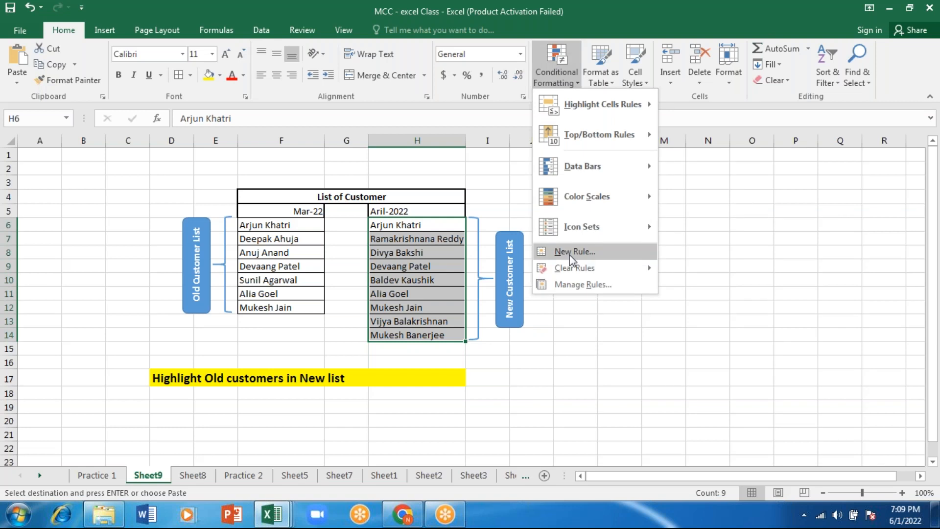
{"action": "left_click", "coordinate": [570, 252]}
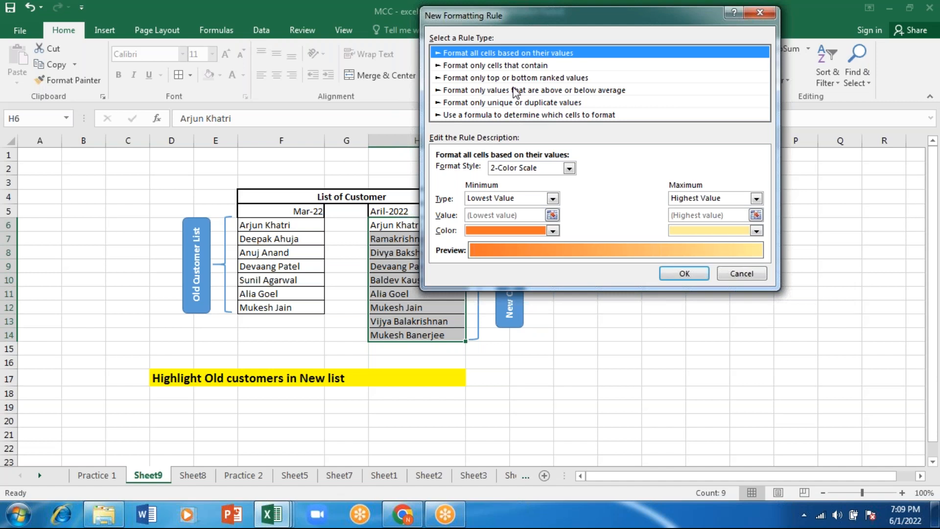
{"action": "left_click", "coordinate": [491, 117]}
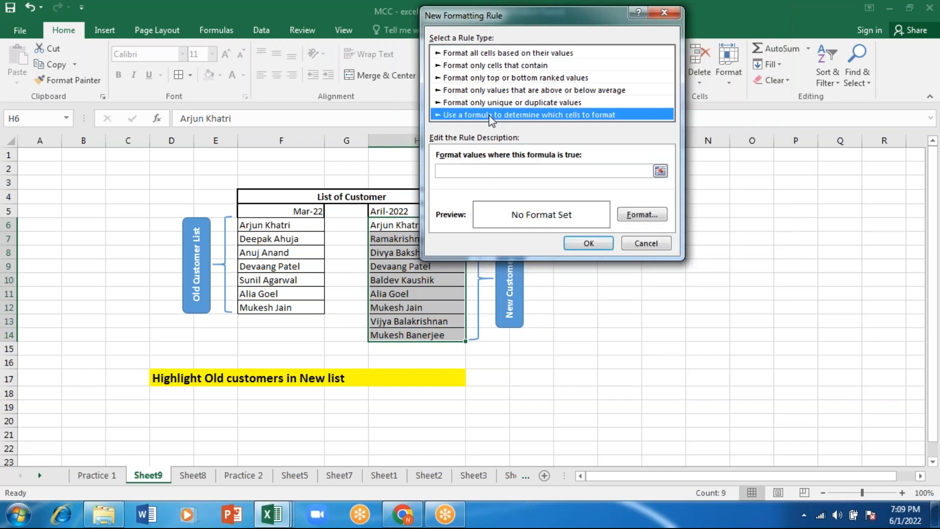
{"action": "left_click", "coordinate": [467, 171]}
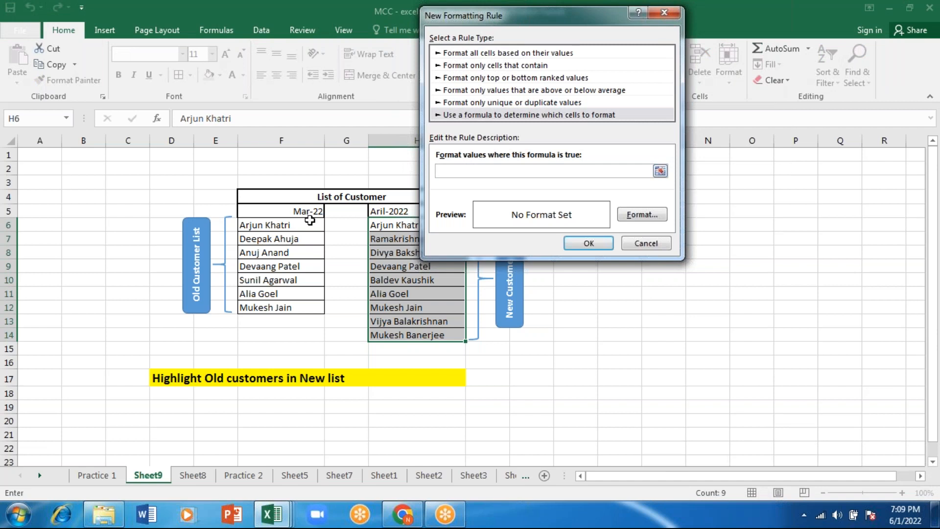
{"action": "type", "text": "="}
{"action": "left_click", "coordinate": [293, 226]}
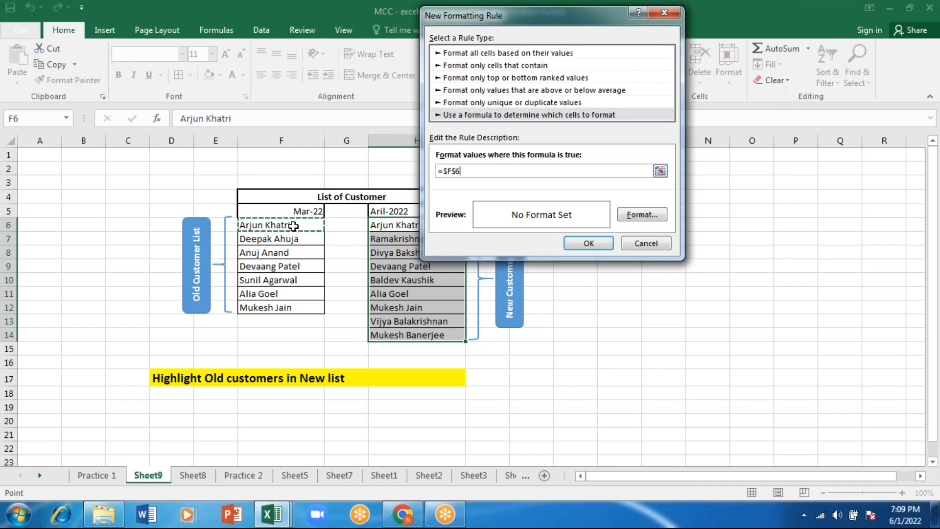
{"action": "left_click_drag", "start_coordinate": [293, 226], "coordinate": [292, 258]}
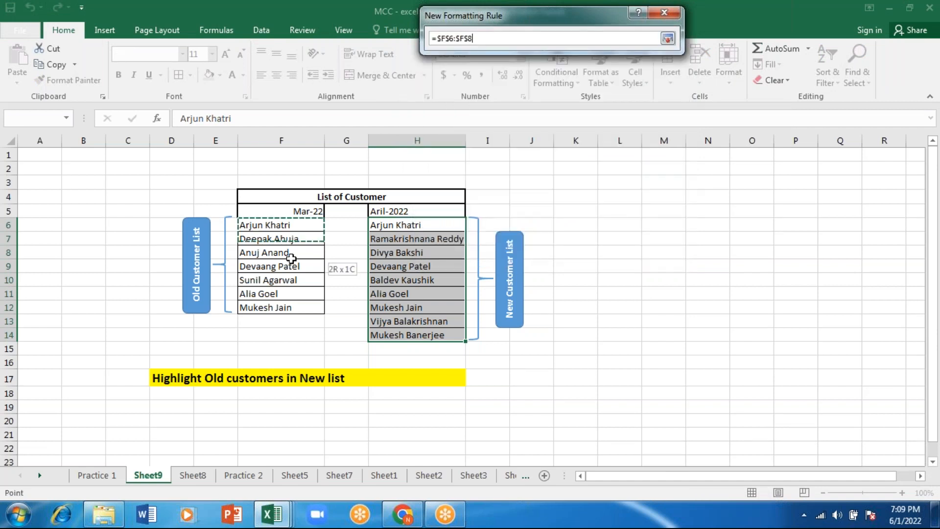
{"action": "left_click_drag", "start_coordinate": [291, 258], "coordinate": [291, 307]}
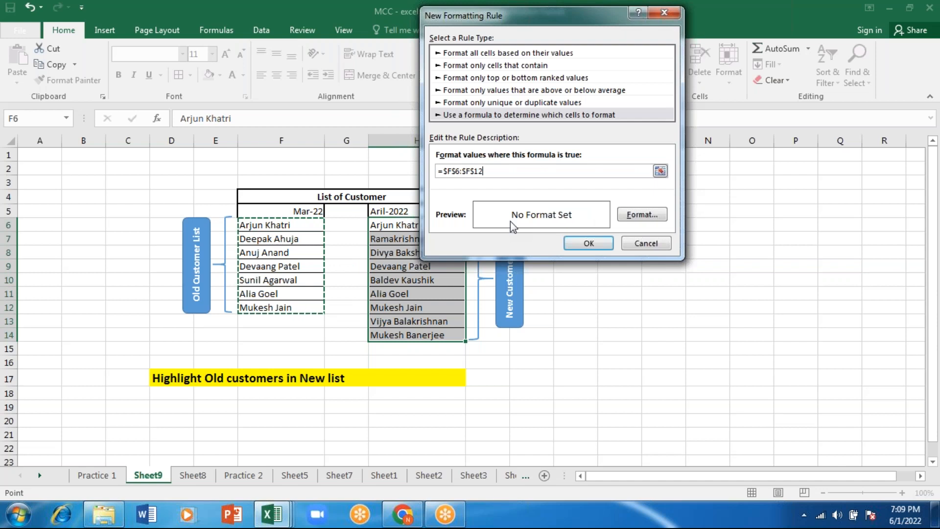
{"action": "key", "text": "BackSpace"}
{"action": "key", "text": "BackSpace"}
{"action": "key", "text": "BackSpace"}
{"action": "key", "text": "BackSpace"}
{"action": "key", "text": "BackSpace"}
{"action": "key", "text": "BackSpace"}
{"action": "key", "text": "BackSpace"}
{"action": "key", "text": "BackSpace"}
{"action": "key", "text": "BackSpace"}
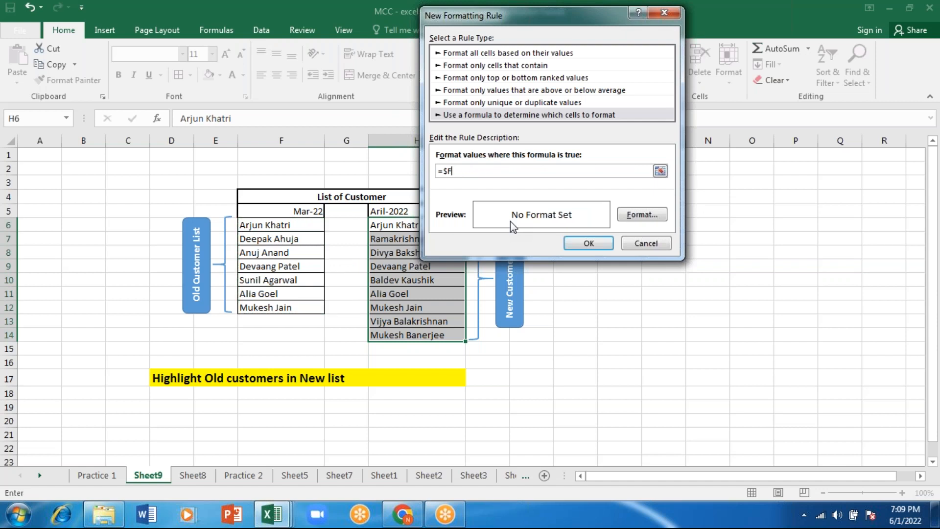
{"action": "key", "text": "BackSpace"}
{"action": "type", "text": "countif"}
{"action": "left_click", "coordinate": [647, 244]}
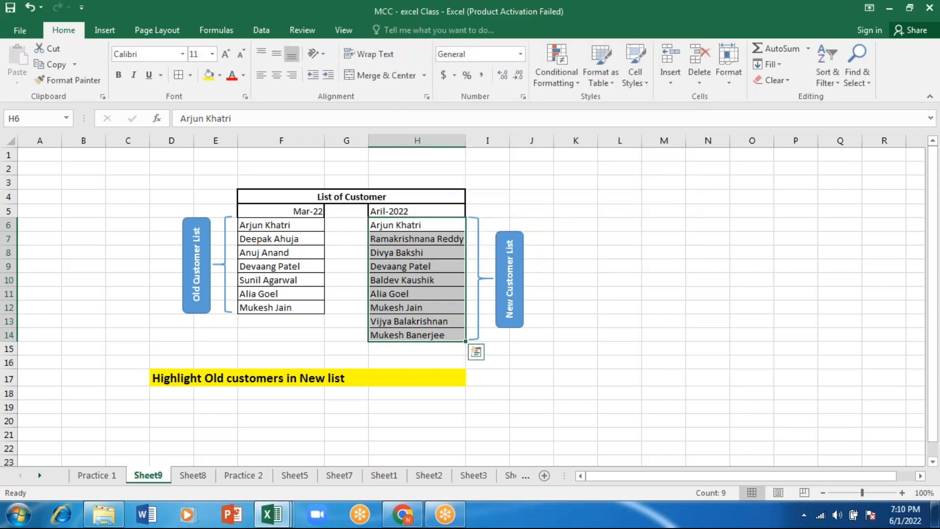
{"action": "left_click", "coordinate": [717, 252]}
{"action": "type", "text": "=COUNTIF("}
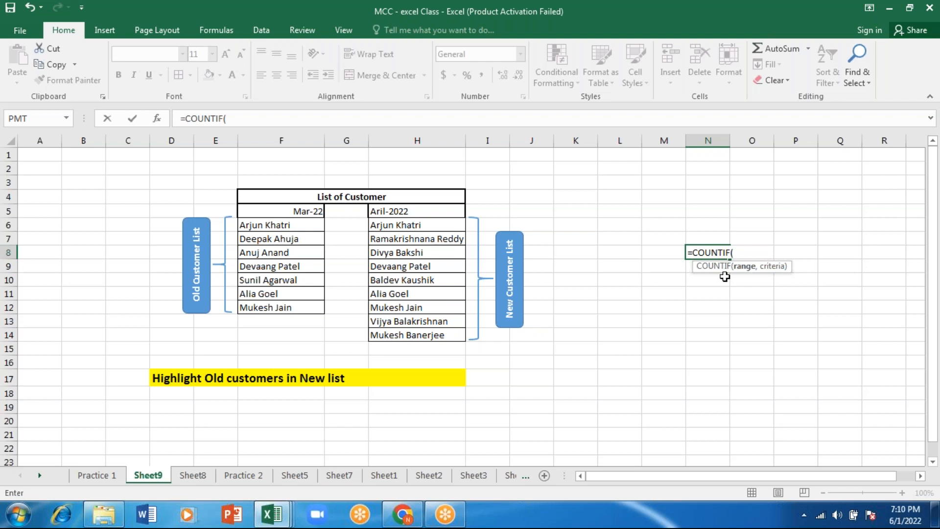
{"action": "key", "text": "BackSpace"}
{"action": "key", "text": "BackSpace"}
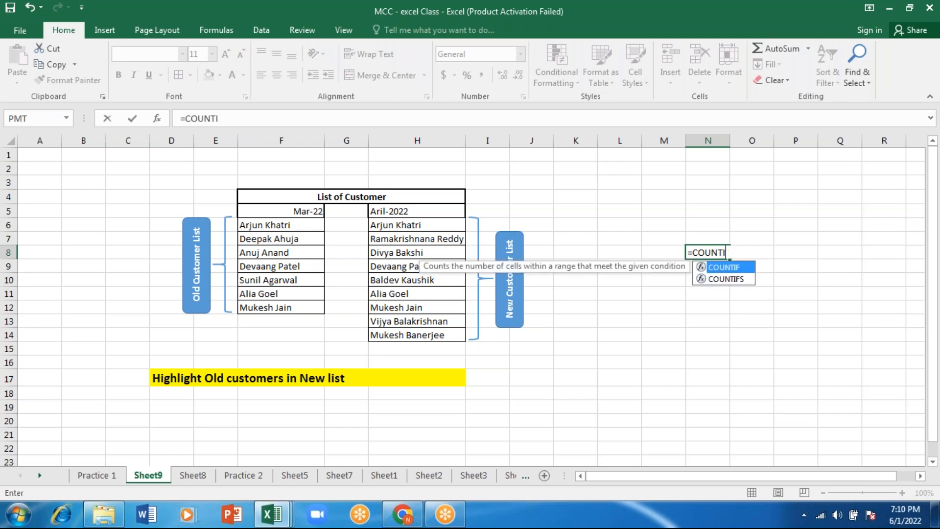
{"action": "key", "text": "BackSpace"}
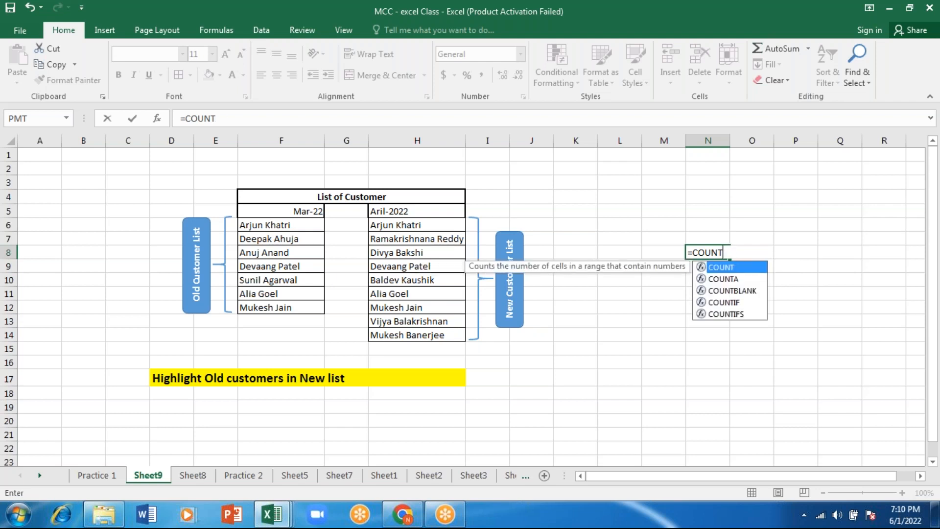
{"action": "key", "text": "Escape"}
{"action": "left_click", "coordinate": [619, 238]}
Create a new conditional formatting rule for H5:H14 that uses a formula to determine which cells to format
{"action": "left_click_drag", "start_coordinate": [422, 212], "coordinate": [414, 334]}
{"action": "left_click", "coordinate": [557, 73]}
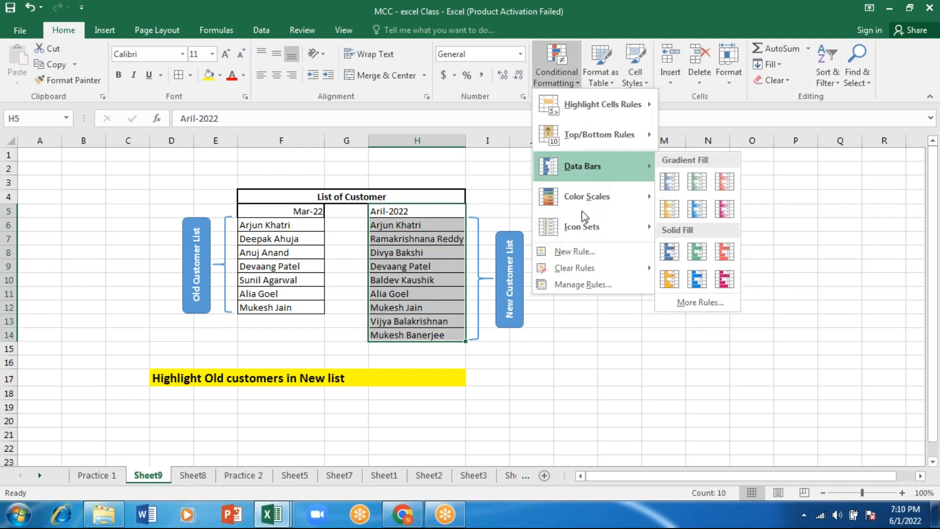
{"action": "left_click", "coordinate": [577, 253]}
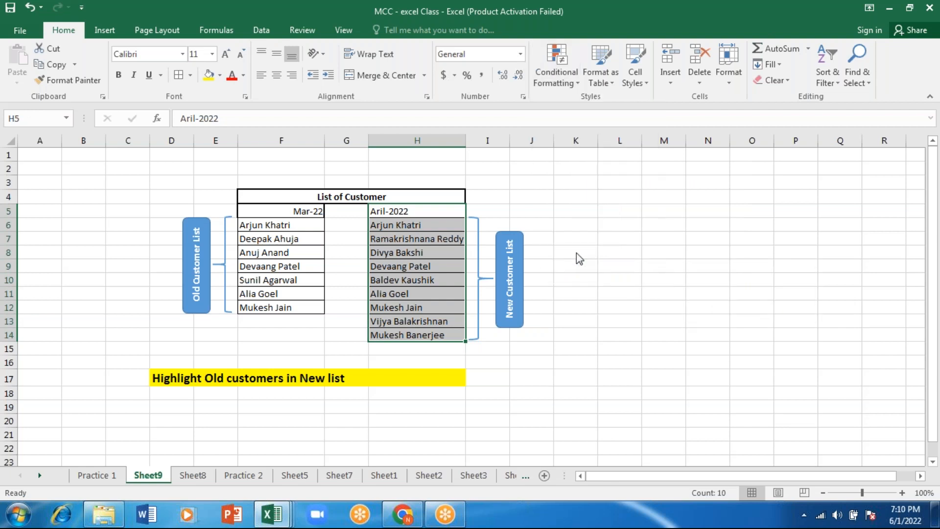
{"action": "left_click", "coordinate": [465, 109]}
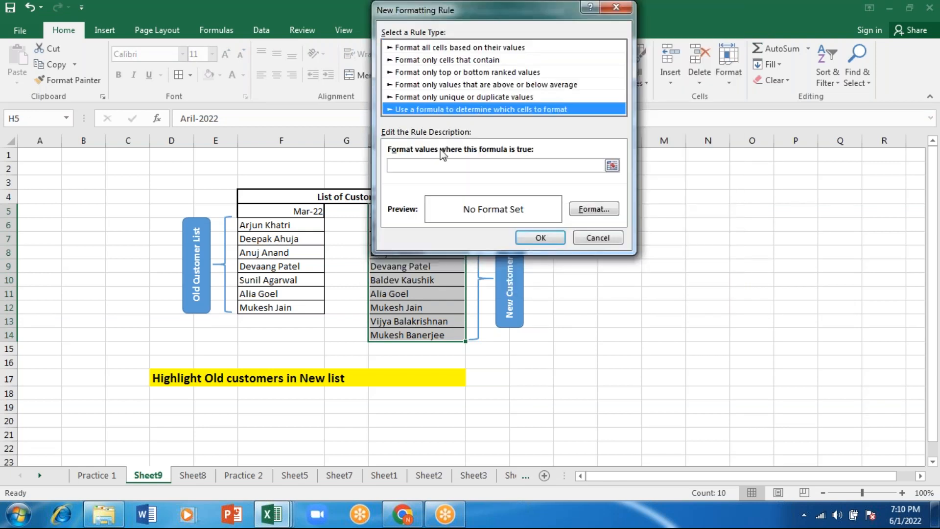
{"action": "left_click", "coordinate": [415, 166]}
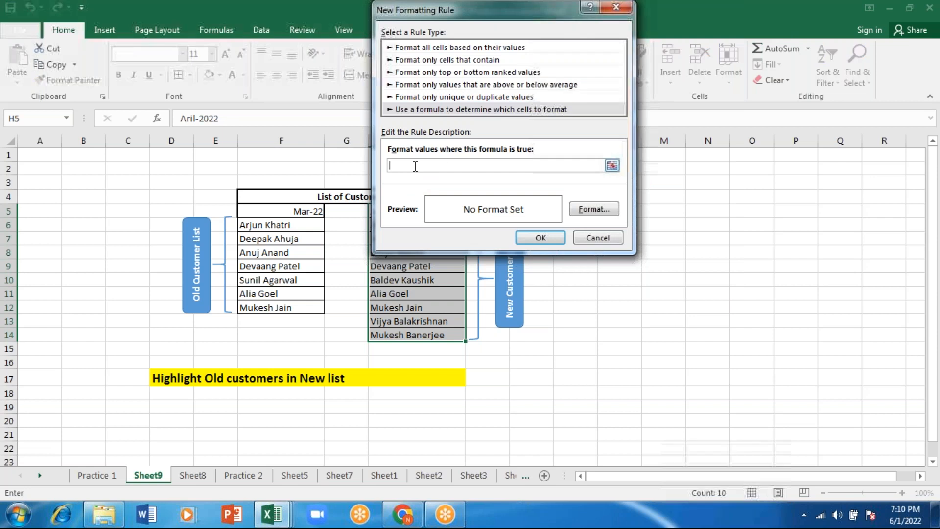
Begin the rule formula with =countif and the old customer list range $F$6:$F$12 as its first argument
{"action": "type", "text": "=countif"}
{"action": "key", "text": "Tab"}
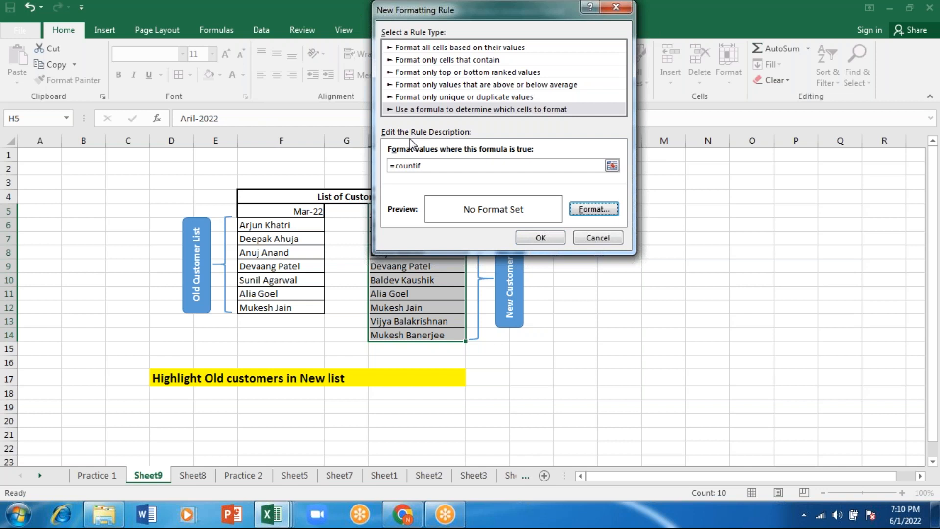
{"action": "left_click", "coordinate": [430, 168]}
{"action": "type", "text": "("}
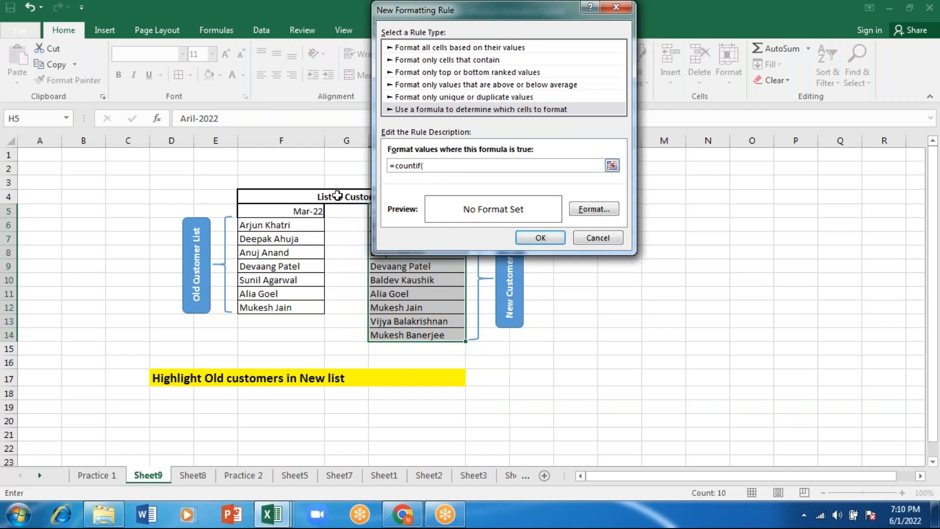
{"action": "left_click", "coordinate": [285, 225]}
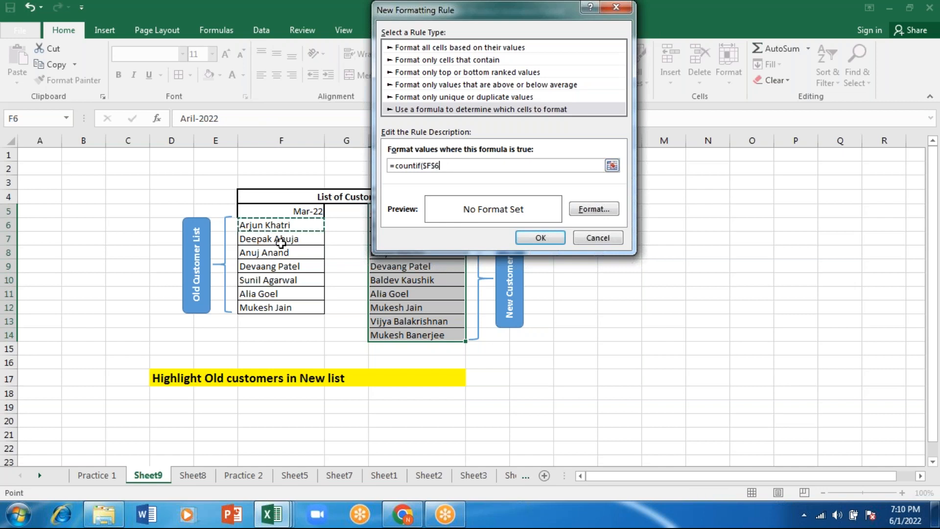
{"action": "left_click_drag", "start_coordinate": [281, 242], "coordinate": [273, 307]}
{"action": "type", "text": ","}
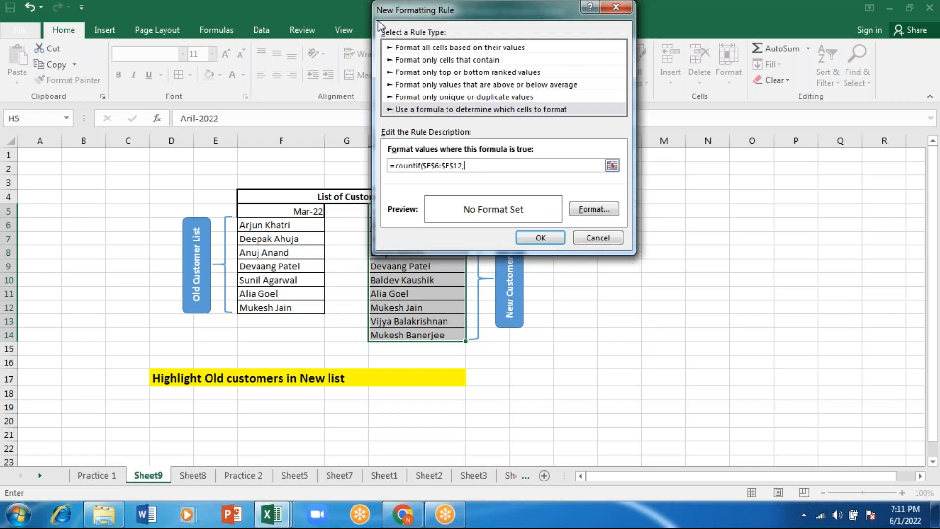
Complete the rule formula with the relative reference H6 as criterion and >0 as condition: =countif($F$6:$F$12,H6)>0
{"action": "left_click_drag", "start_coordinate": [378, 20], "coordinate": [593, 138]}
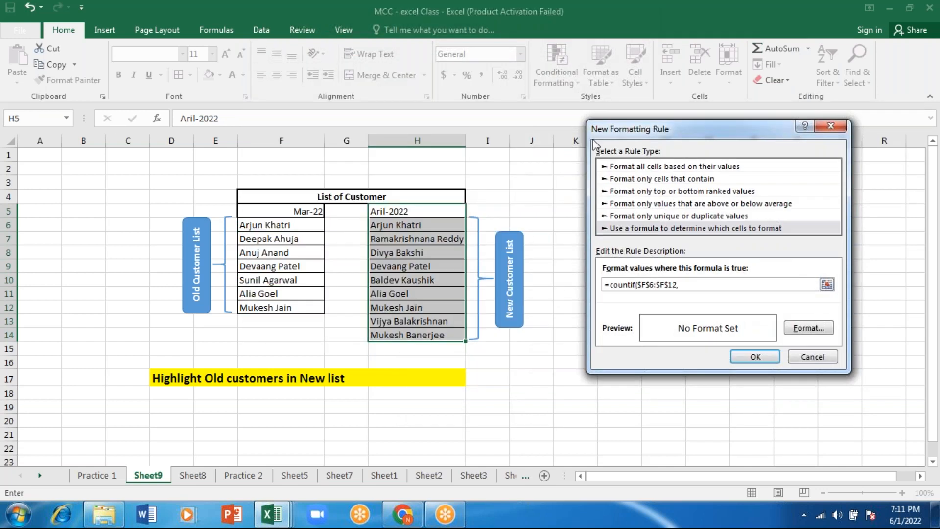
{"action": "left_click", "coordinate": [429, 226]}
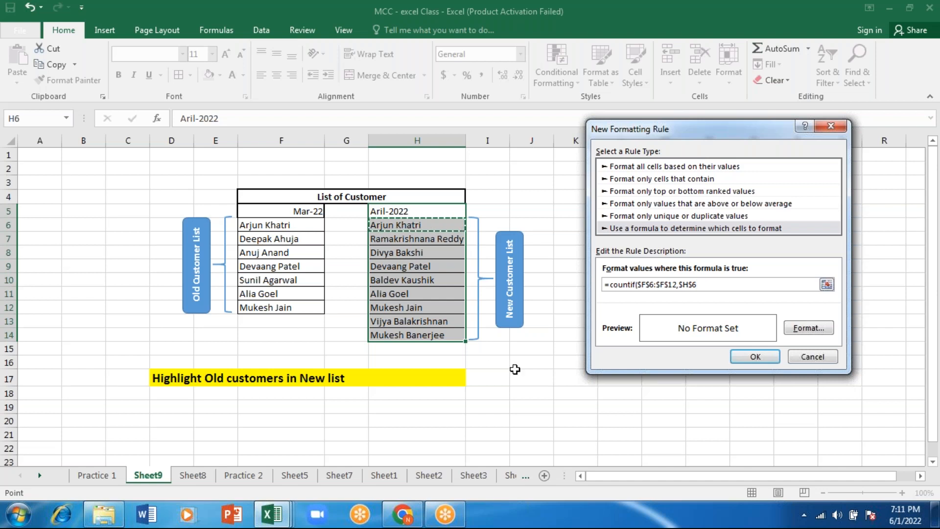
{"action": "left_click", "coordinate": [692, 287]}
{"action": "key", "text": "BackSpace"}
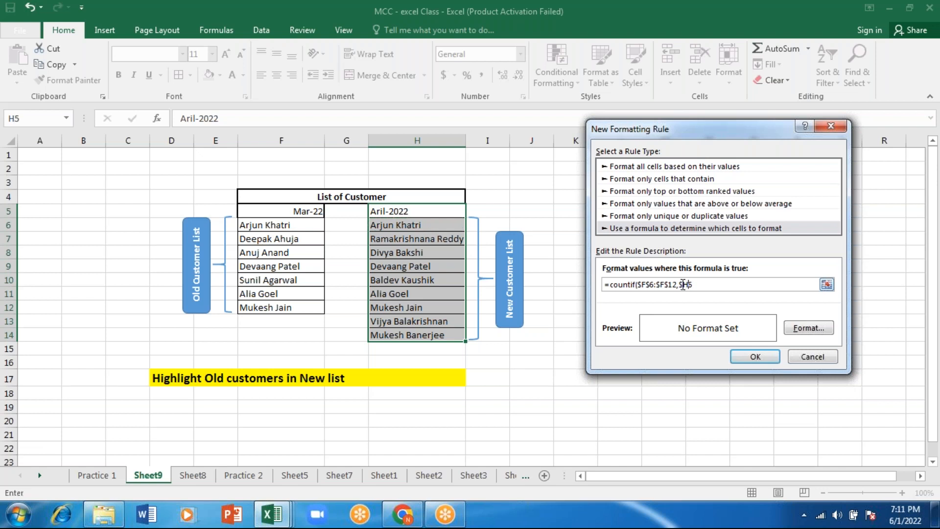
{"action": "left_click", "coordinate": [683, 284]}
{"action": "key", "text": "BackSpace"}
{"action": "type", "text": ")"}
{"action": "type", "text": ">0"}
Give the rule a bold italic font with a gold fill and apply it to the new customer list
{"action": "left_click", "coordinate": [806, 329]}
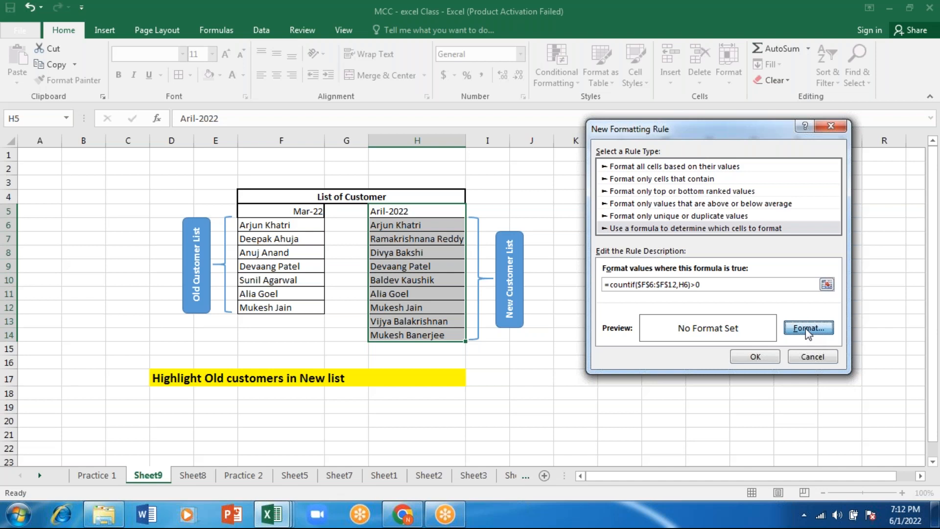
{"action": "left_click", "coordinate": [806, 329]}
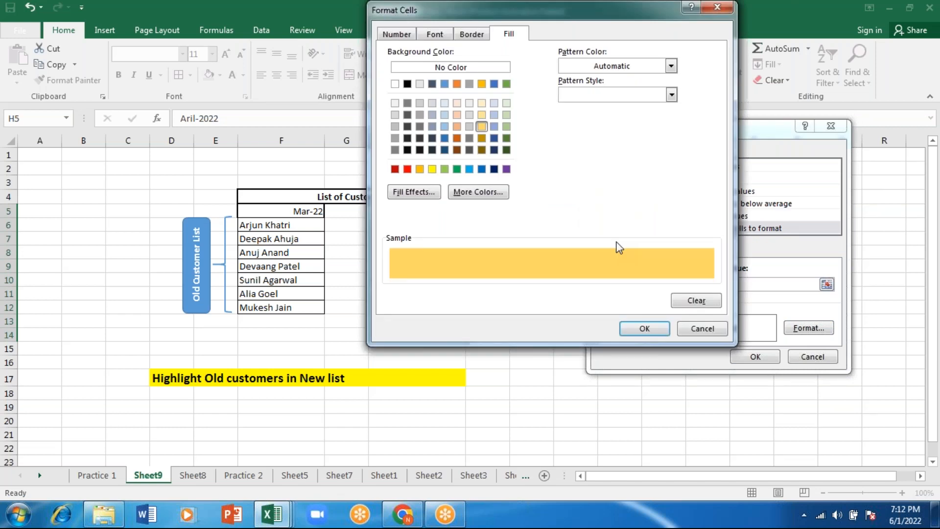
{"action": "key", "text": "Return"}
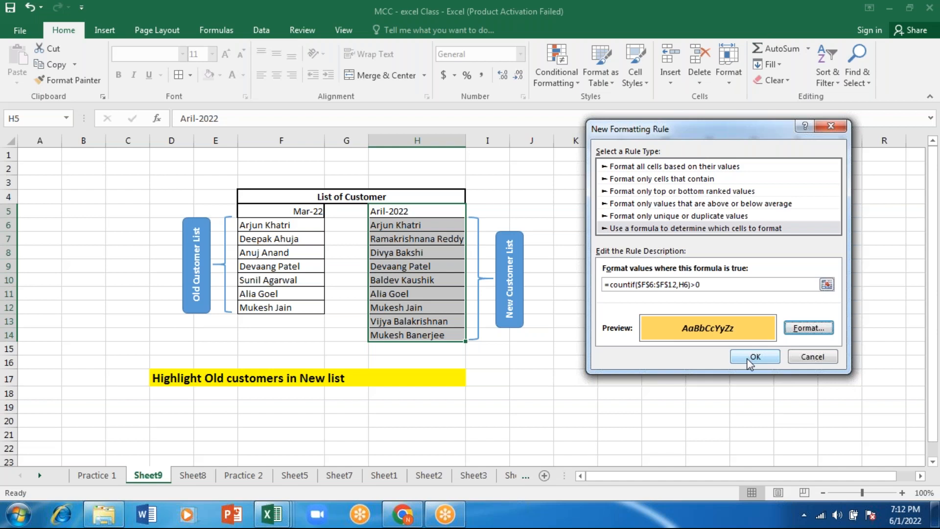
{"action": "left_click", "coordinate": [748, 363]}
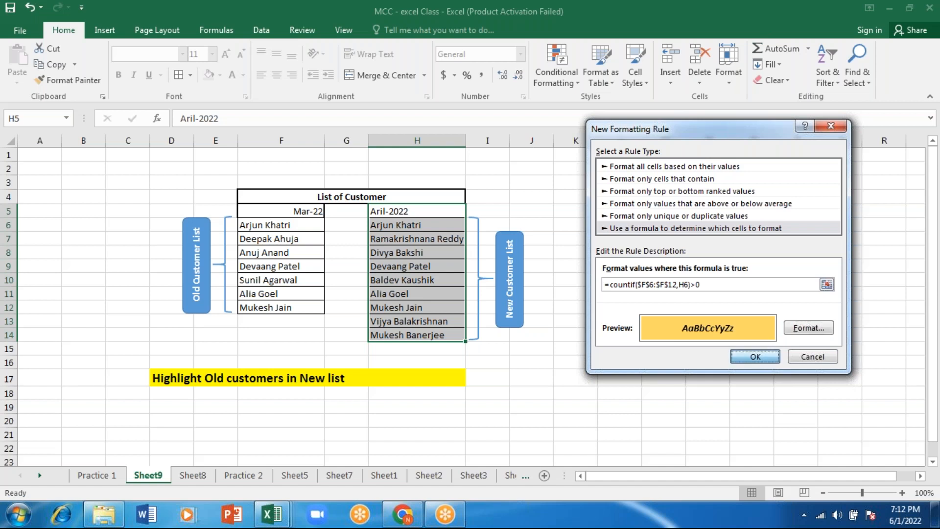
{"action": "left_click", "coordinate": [409, 277]}
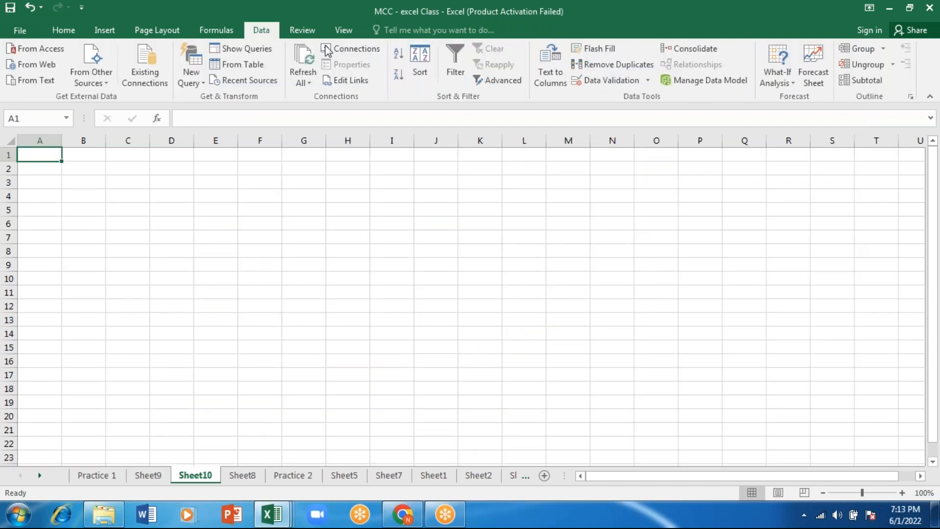
Enter the heading "extract thde data from other software/source - supported)" in cell C3 of Sheet10
{"action": "left_click", "coordinate": [113, 179]}
{"action": "type", "text": "e"}
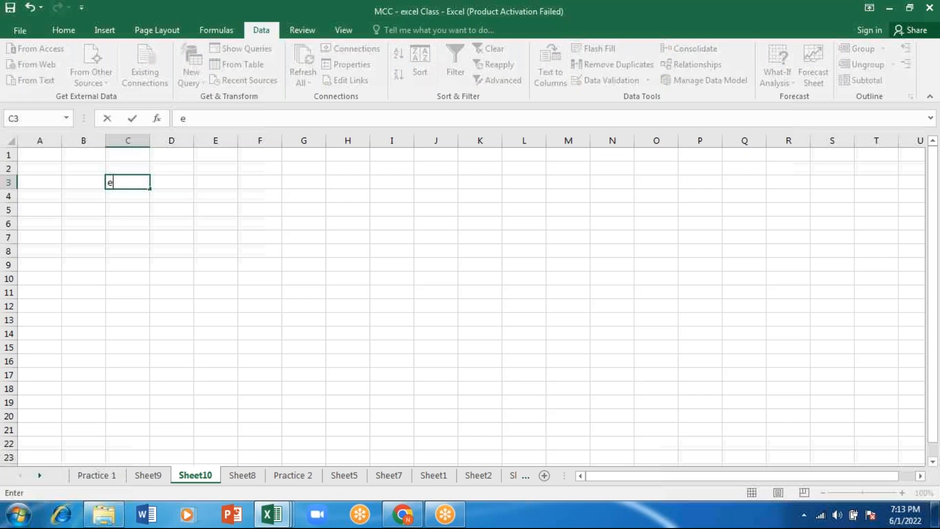
{"action": "type", "text": "xtract thde"}
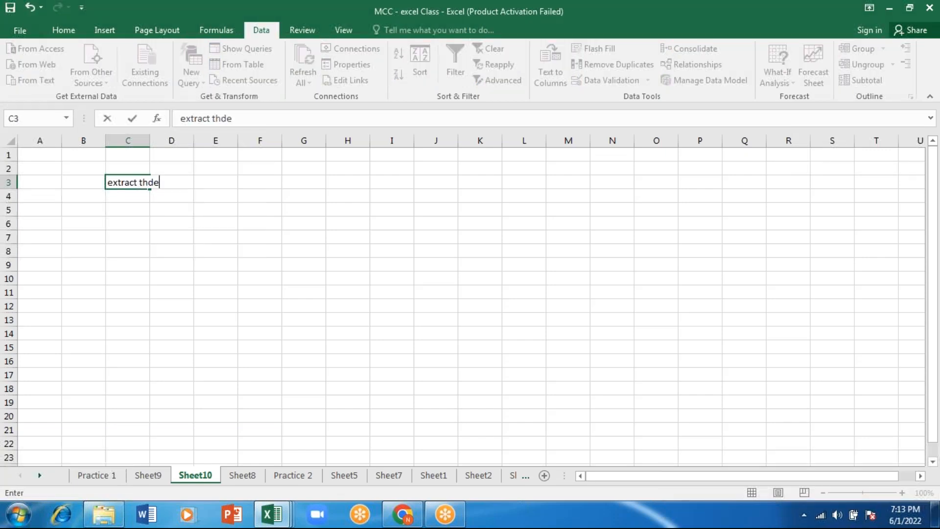
{"action": "type", "text": " data from other so"}
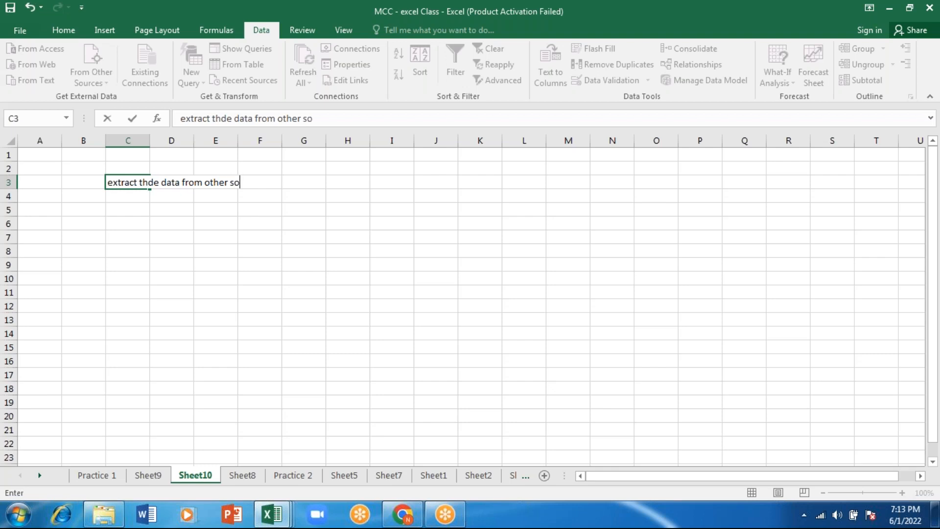
{"action": "type", "text": "ftware/source - "}
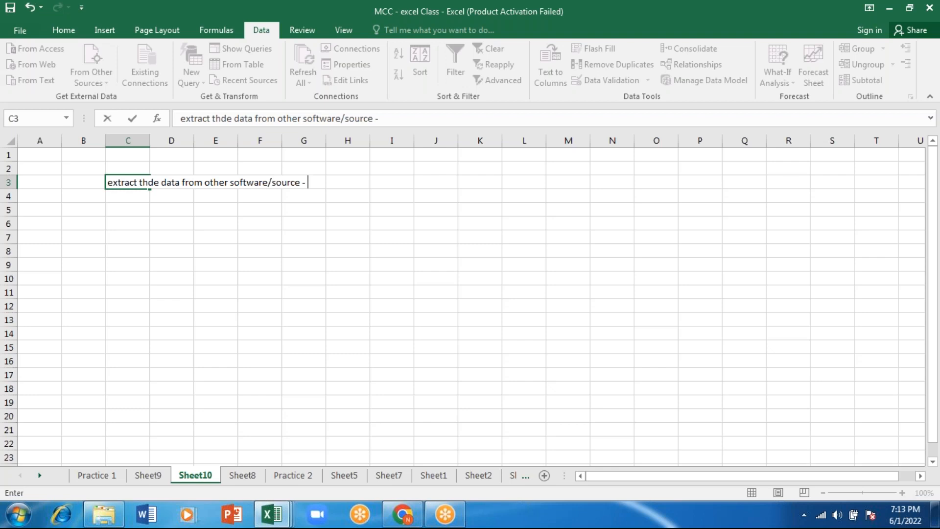
{"action": "type", "text": "s"}
{"action": "type", "text": "upport"}
{"action": "type", "text": "ed)"}
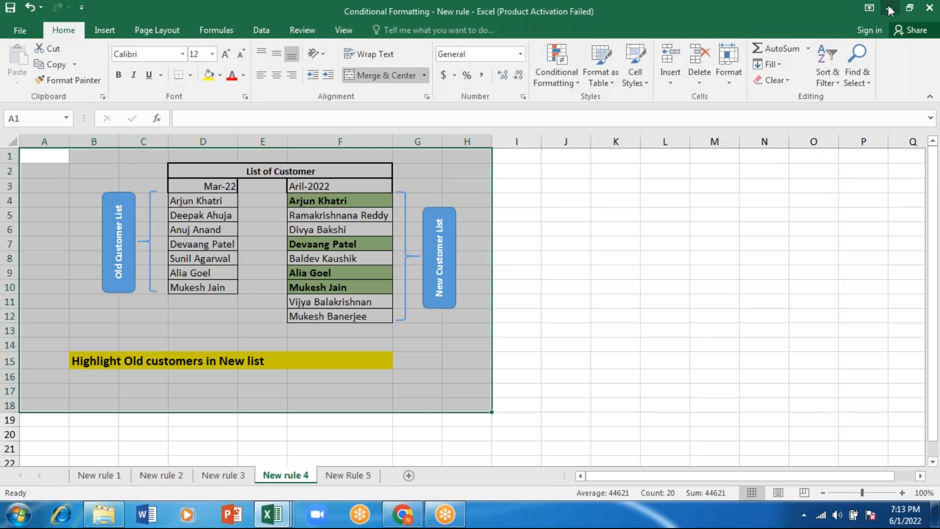
Return to the MCC - excel Class workbook and import the desktop Access database Database1 as a table starting at cell C6
{"action": "left_click", "coordinate": [889, 7]}
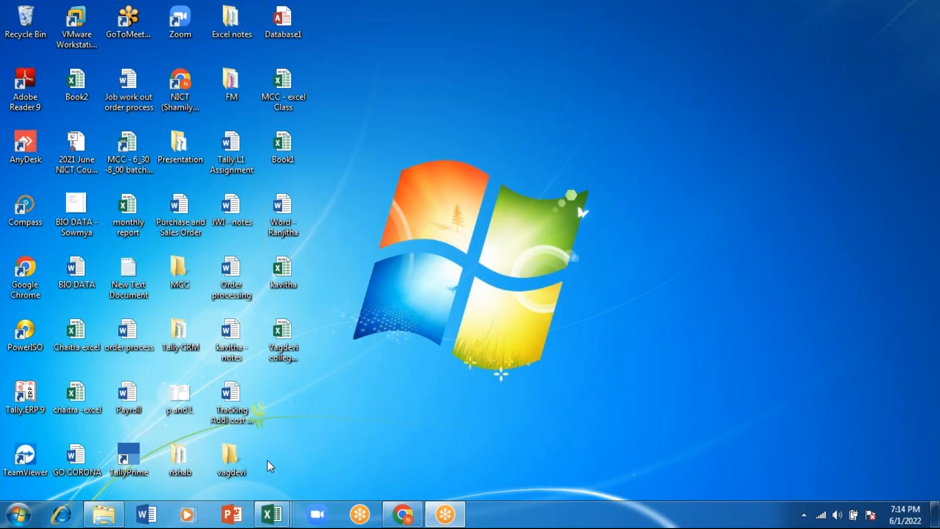
{"action": "left_click", "coordinate": [272, 515]}
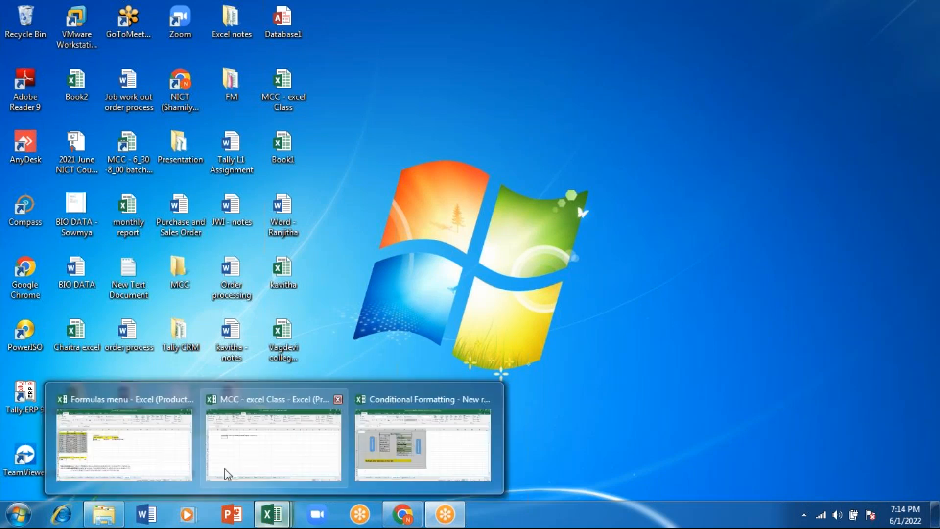
{"action": "left_click", "coordinate": [227, 474]}
{"action": "left_click", "coordinate": [53, 54]}
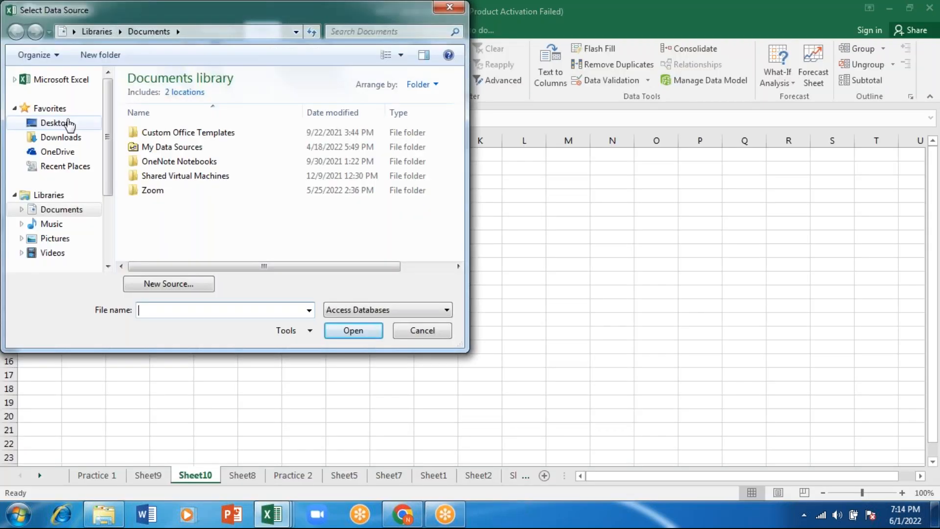
{"action": "left_click", "coordinate": [63, 124]}
{"action": "left_click_drag", "start_coordinate": [465, 130], "coordinate": [470, 242]}
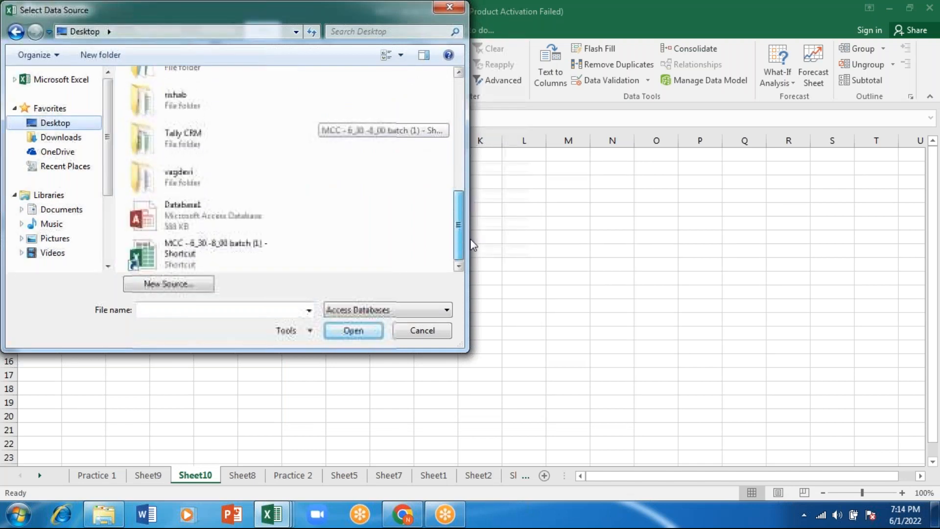
{"action": "left_click", "coordinate": [206, 216]}
{"action": "left_click", "coordinate": [346, 334]}
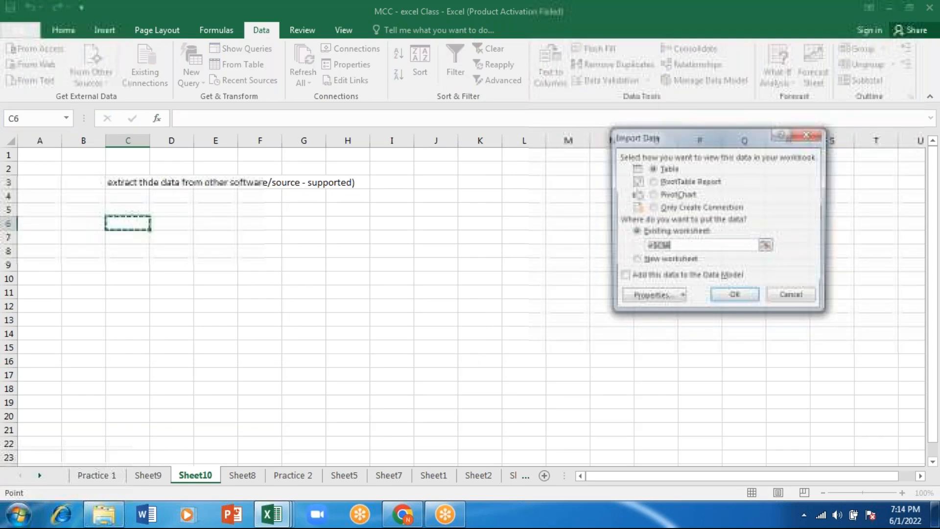
{"action": "left_click", "coordinate": [735, 298]}
{"action": "left_click", "coordinate": [323, 360]}
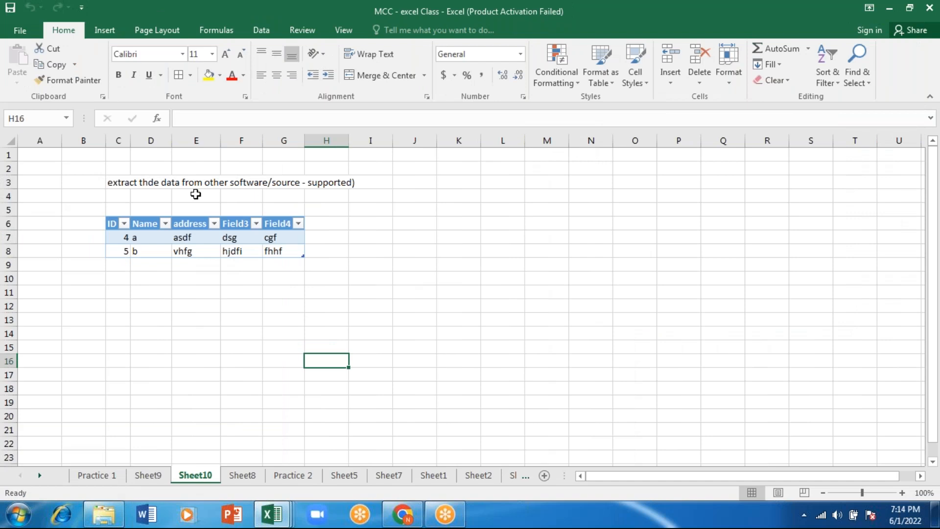
{"action": "left_click", "coordinate": [371, 264]}
{"action": "left_click_drag", "start_coordinate": [483, 223], "coordinate": [738, 140]}
{"action": "left_click", "coordinate": [811, 224]}
Switch to the desktop and create a new Microsoft Access database there named Database2
{"action": "left_click", "coordinate": [888, 8]}
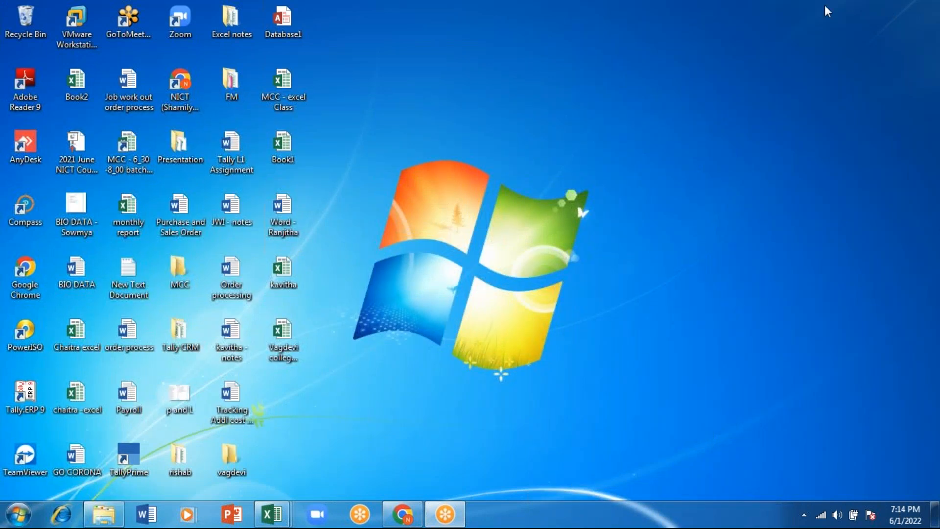
{"action": "right_click", "coordinate": [631, 125]}
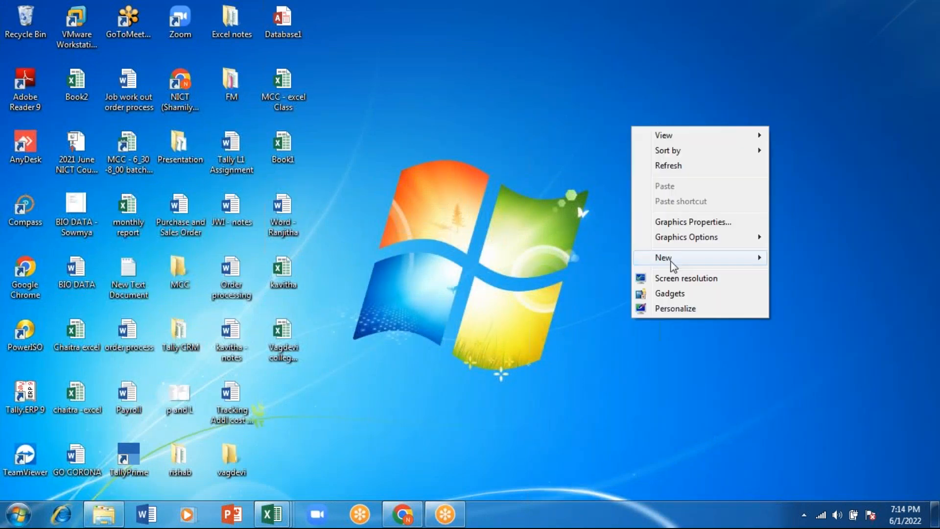
{"action": "mouse_move", "coordinate": [673, 264]}
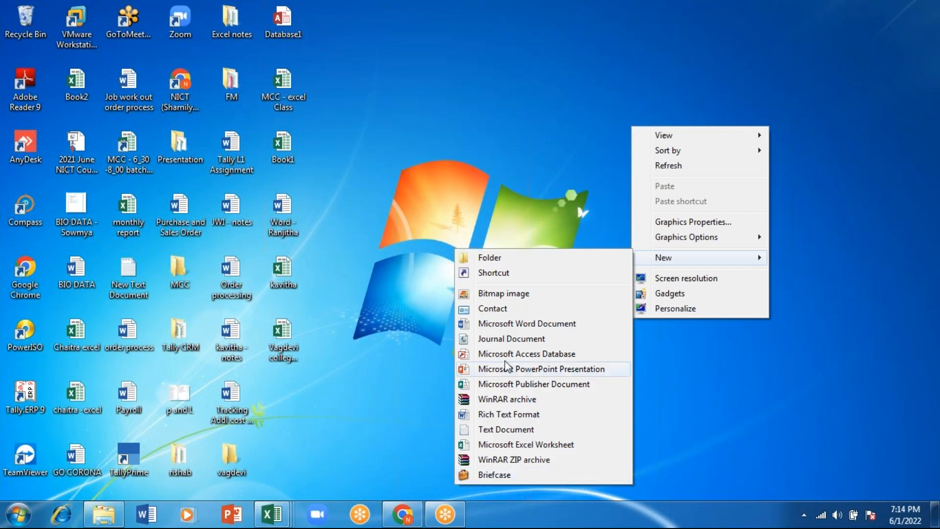
{"action": "left_click", "coordinate": [507, 355]}
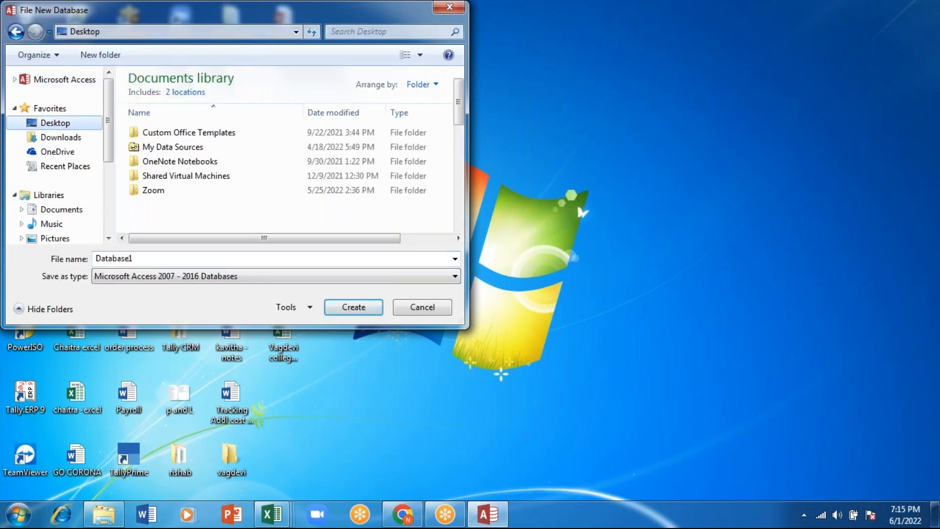
{"action": "left_click", "coordinate": [133, 259]}
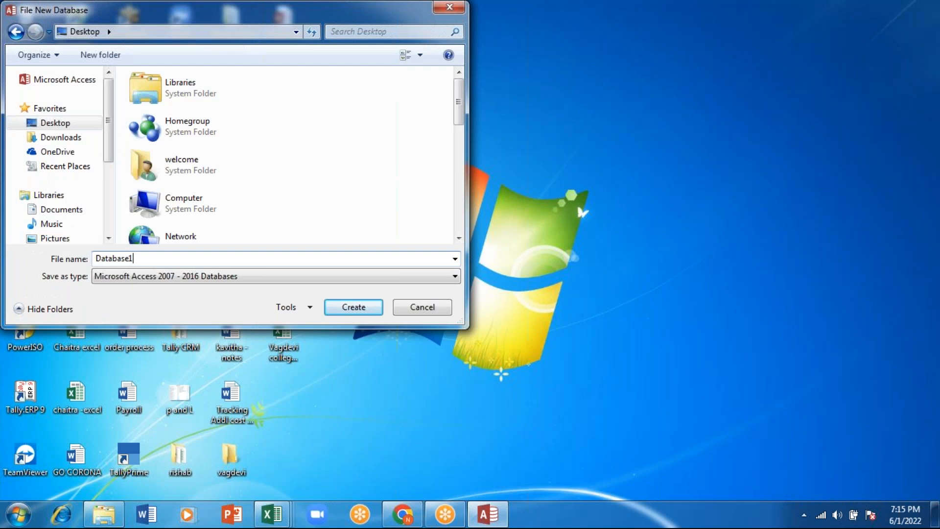
{"action": "left_click", "coordinate": [351, 307]}
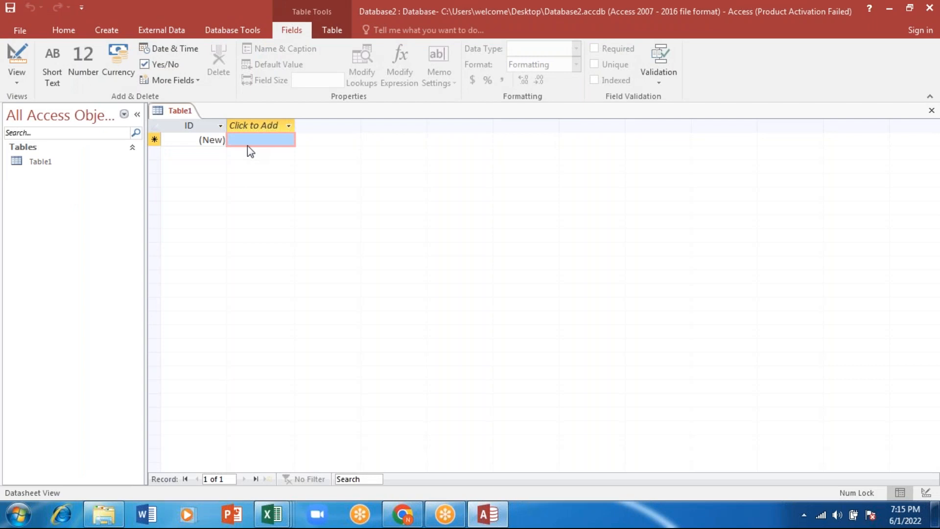
Add a Short Text field named Name to Table1, accepting the use of a reserved word
{"action": "left_click", "coordinate": [248, 129]}
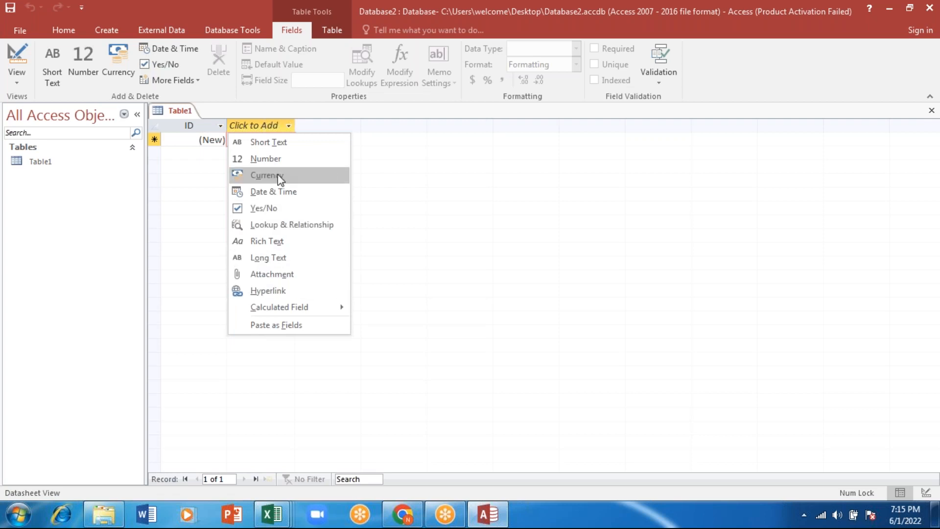
{"action": "left_click", "coordinate": [269, 142]}
{"action": "type", "text": "Name"}
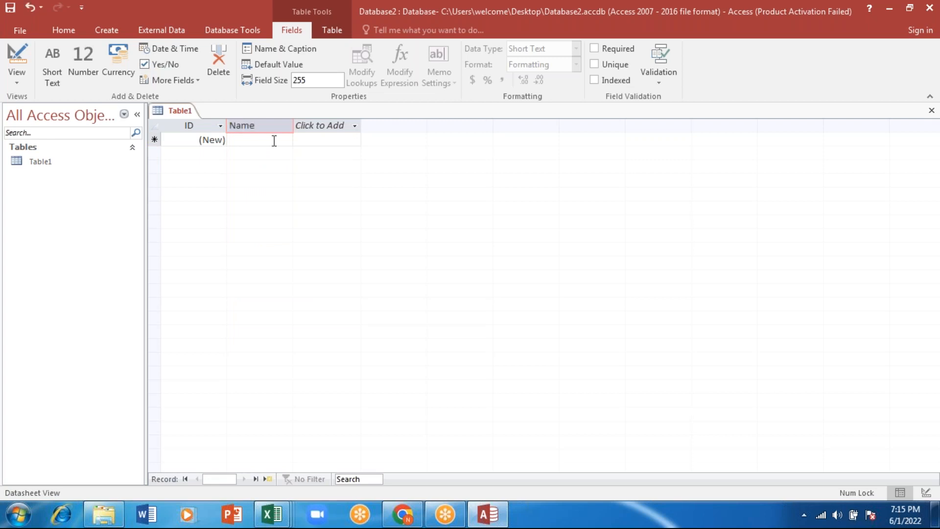
{"action": "key", "text": "Return"}
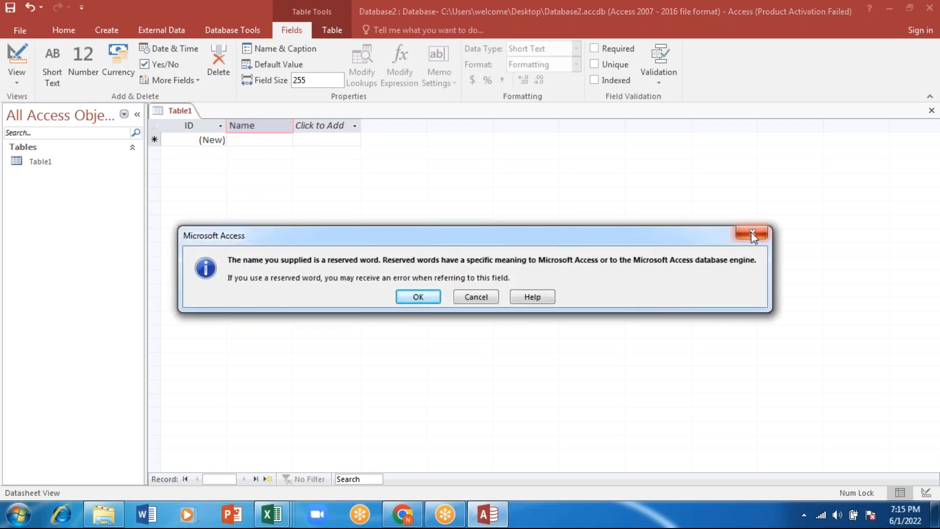
{"action": "left_click", "coordinate": [753, 235]}
{"action": "left_click", "coordinate": [256, 141]}
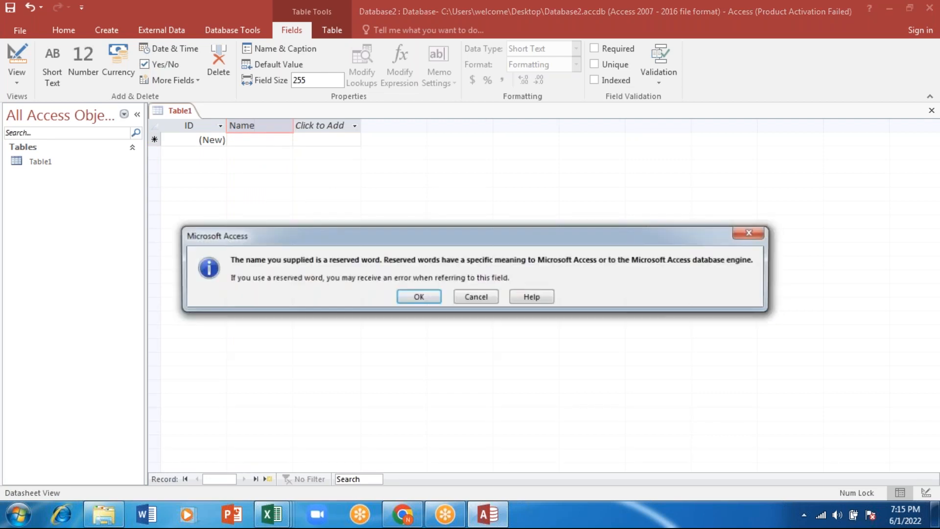
{"action": "left_click", "coordinate": [418, 297]}
Try to enter 1 in the ID field and apply a Does Not Equal 100 number filter to it
{"action": "type", "text": "1"}
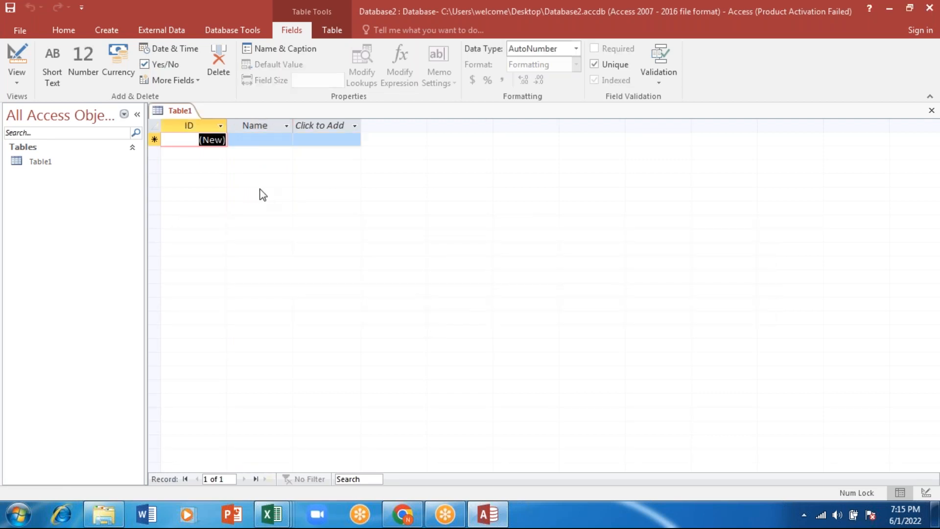
{"action": "type", "text": "1"}
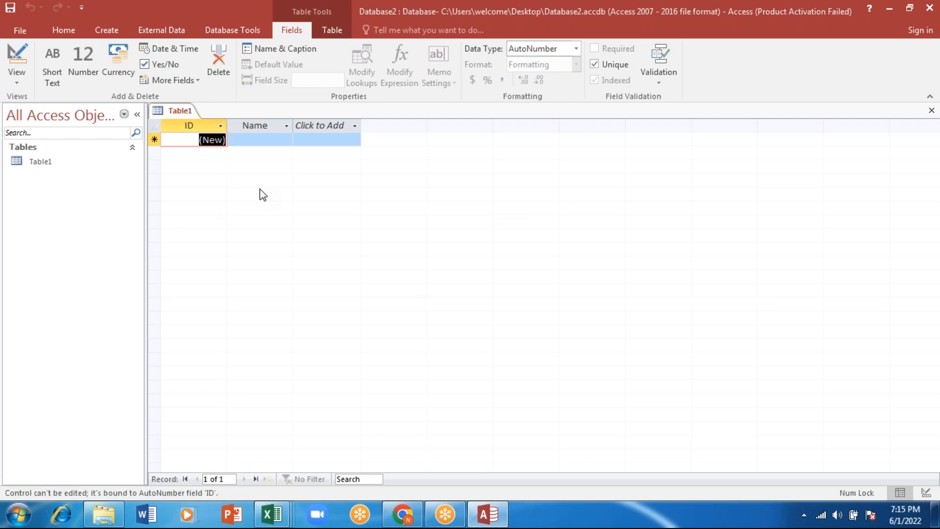
{"action": "left_click", "coordinate": [223, 126]}
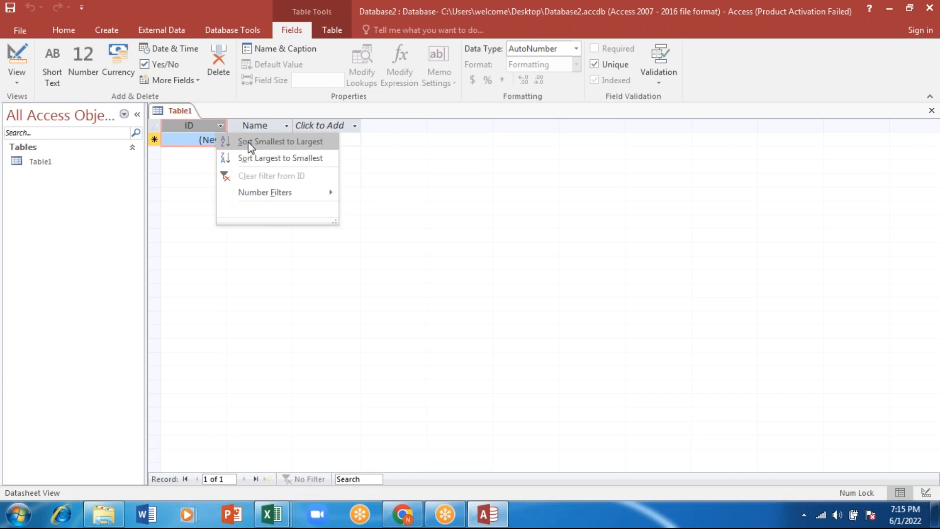
{"action": "mouse_move", "coordinate": [254, 194]}
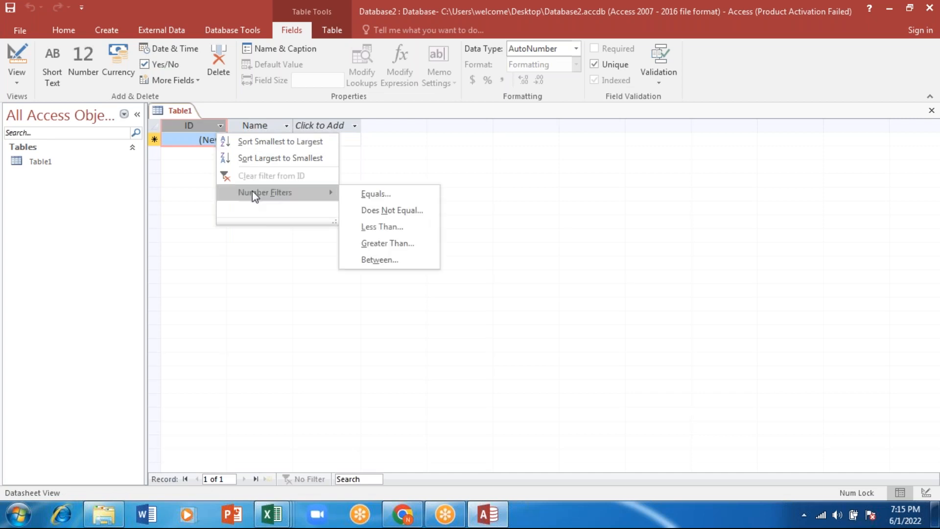
{"action": "left_click", "coordinate": [377, 211]}
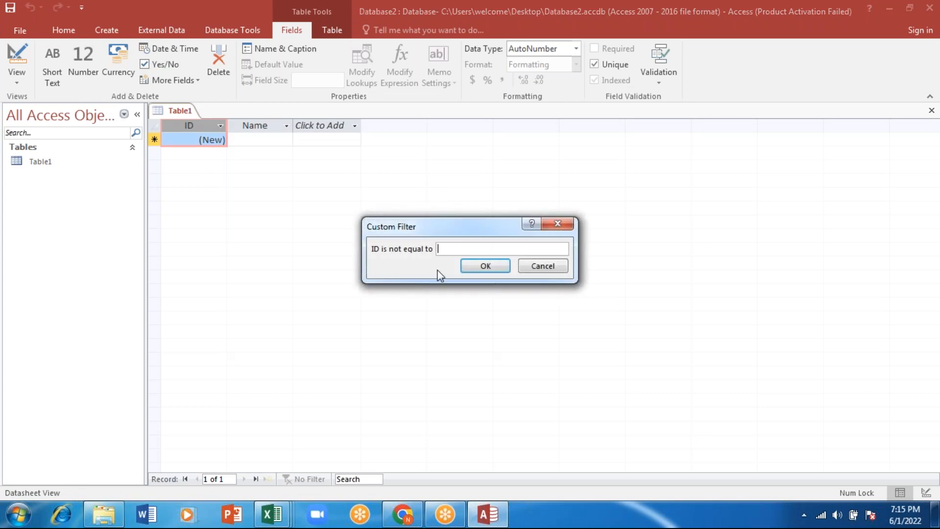
{"action": "type", "text": "100"}
{"action": "key", "text": "Return"}
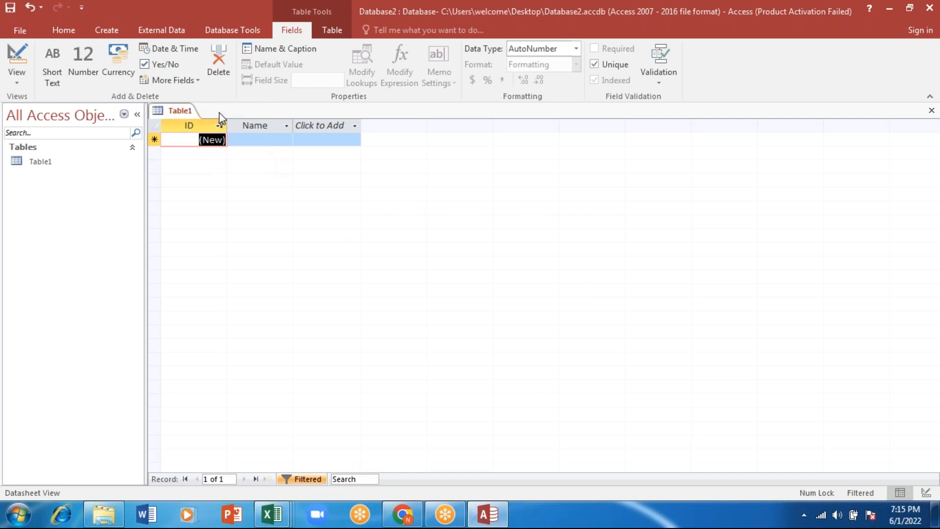
Enter the first record's given name in the Name field and the surname in a new field beside it
{"action": "left_click", "coordinate": [249, 140]}
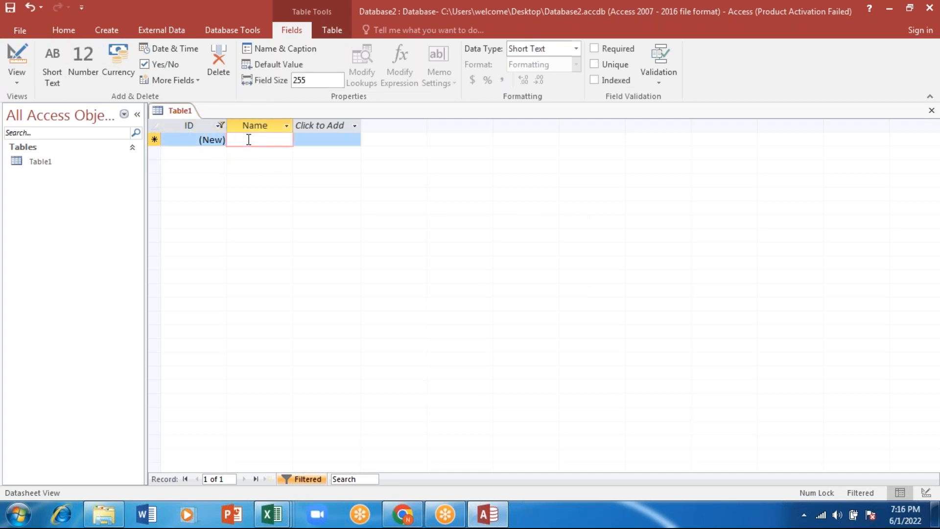
{"action": "type", "text": "Anu"}
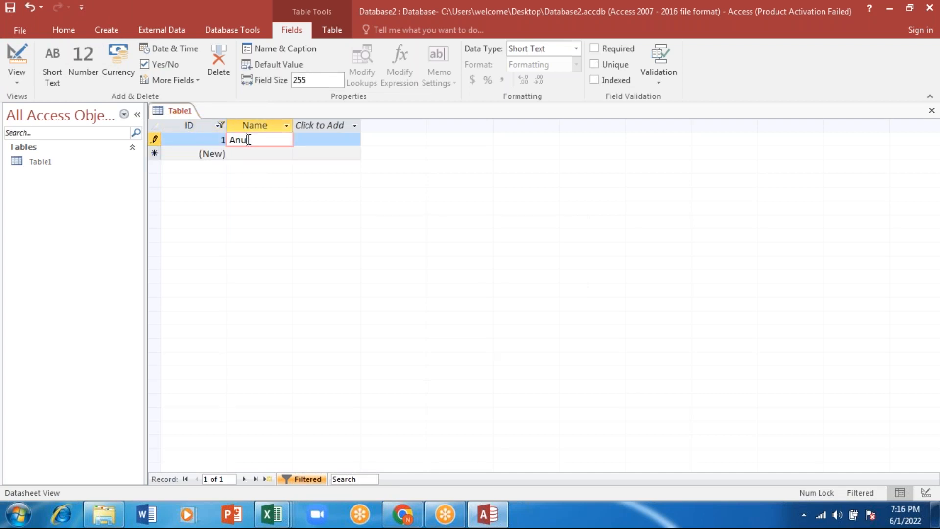
{"action": "left_click", "coordinate": [321, 138]}
{"action": "type", "text": "shetty"}
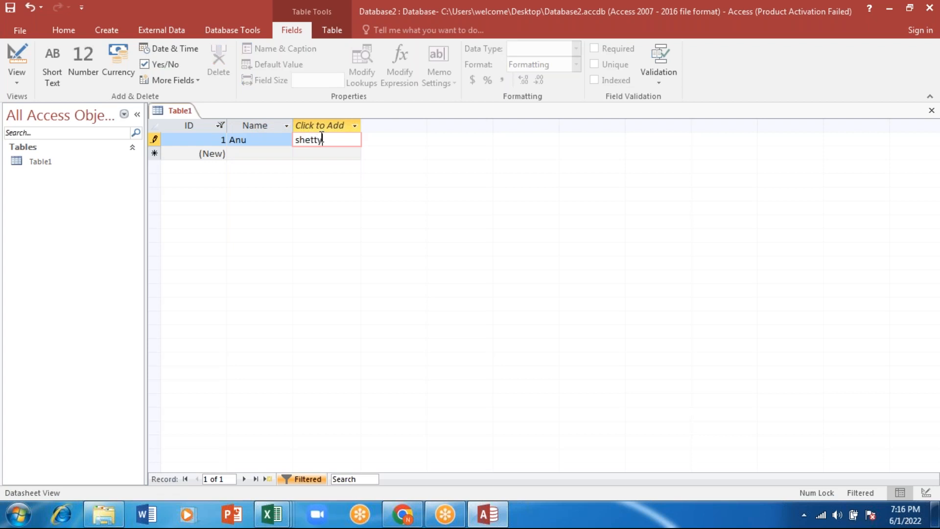
{"action": "key", "text": "Tab"}
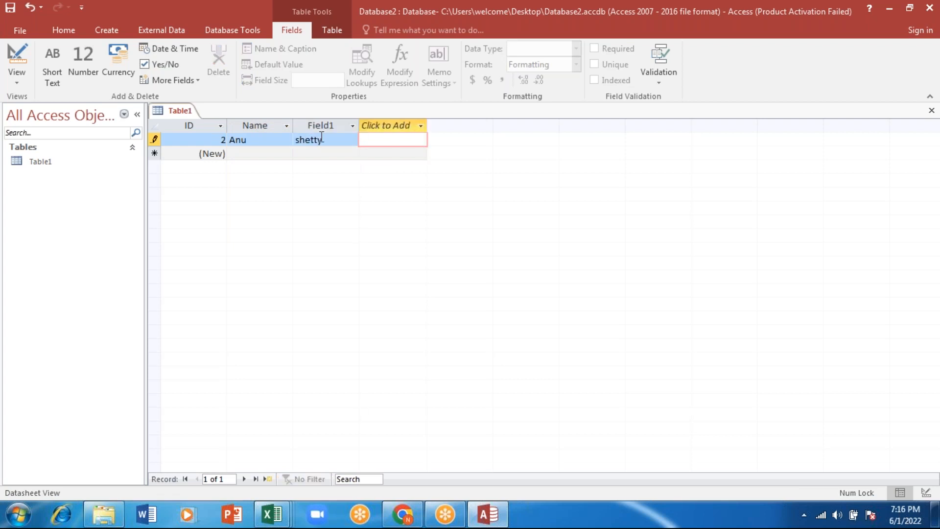
Fill in the second record of Table1 with a given name under Name and a surname under Field1
{"action": "left_click", "coordinate": [270, 155]}
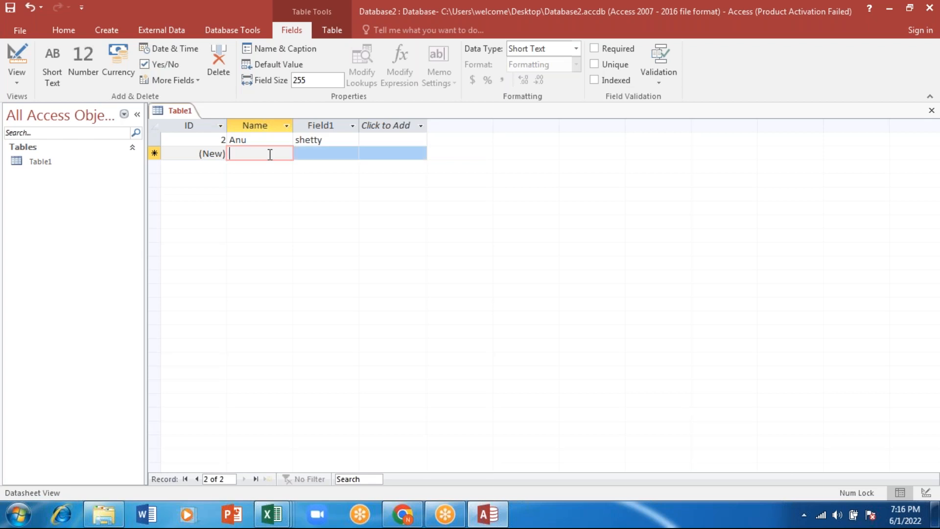
{"action": "type", "text": "shilpa"}
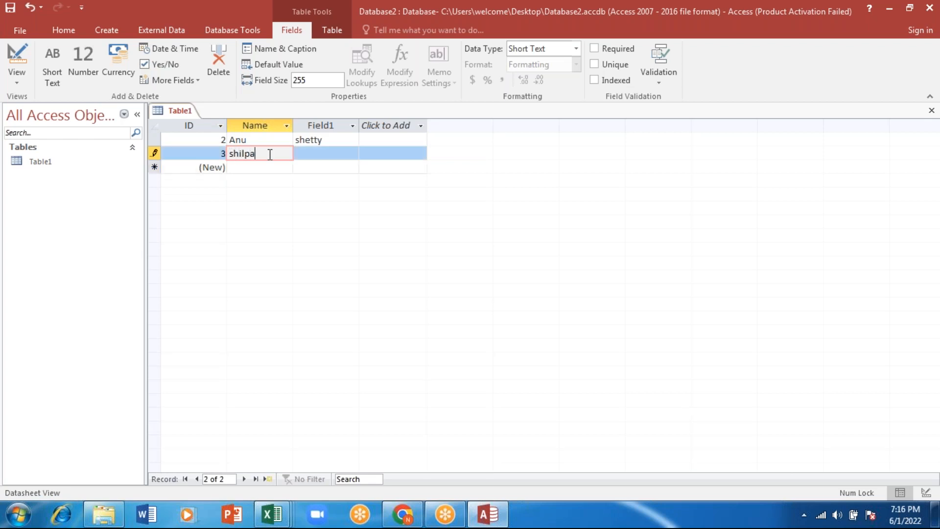
{"action": "left_click", "coordinate": [329, 156]}
{"action": "type", "text": "shar"}
{"action": "type", "text": "ma"}
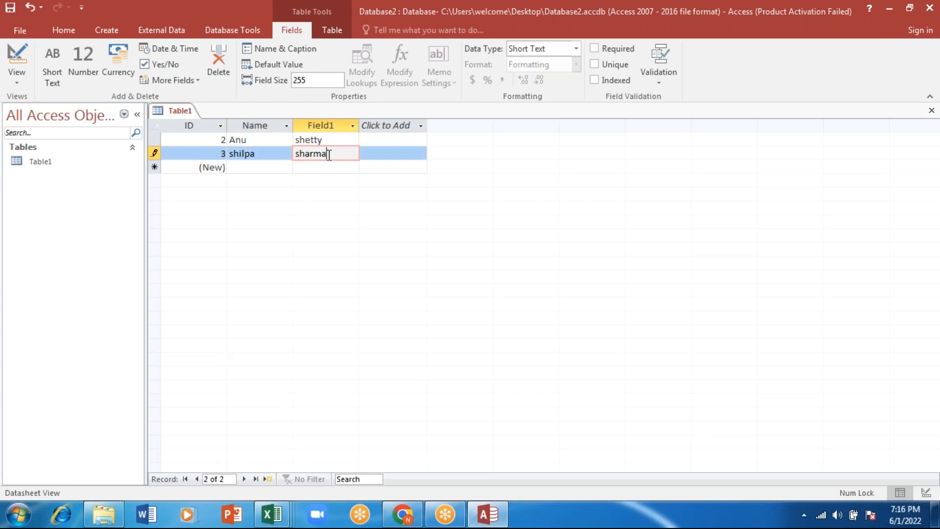
{"action": "left_click", "coordinate": [254, 167]}
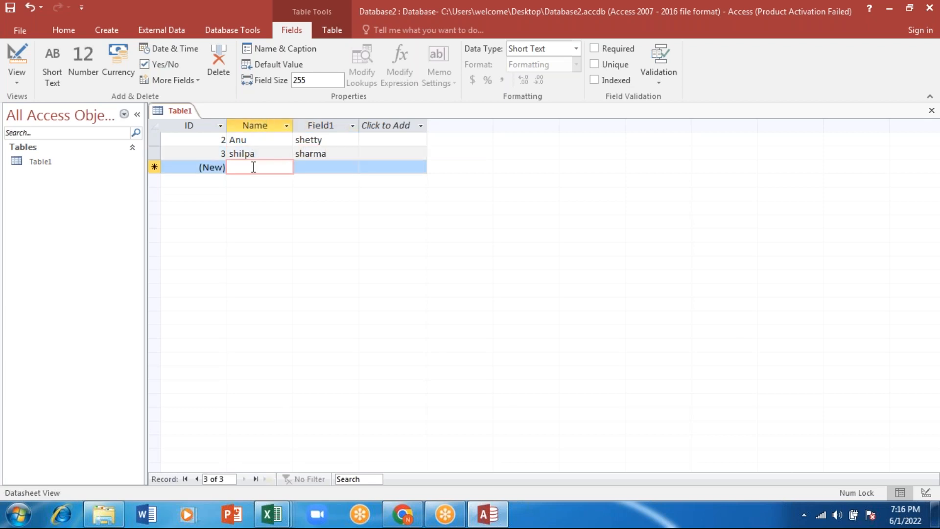
Fill in the third record of Table1 with a given name under Name and a surname under Field1
{"action": "type", "text": "teju"}
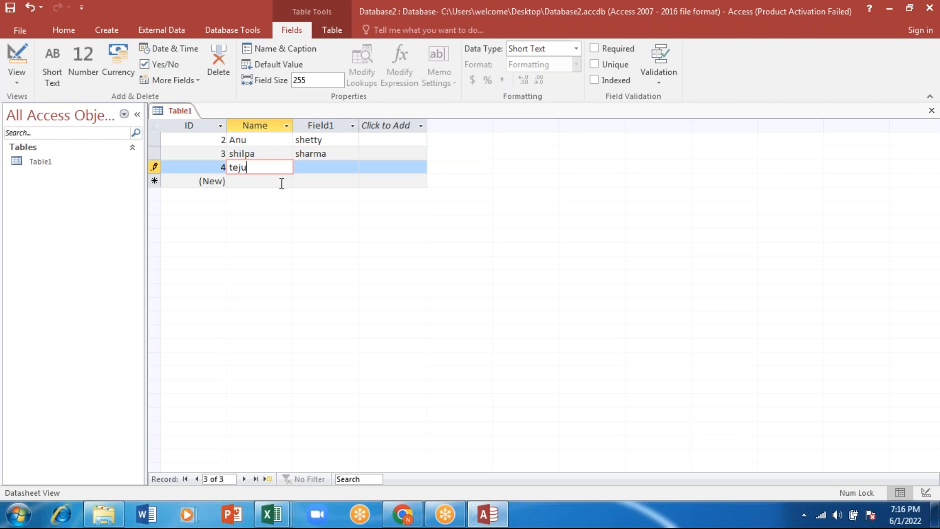
{"action": "key", "text": "Tab"}
{"action": "type", "text": "Sreee"}
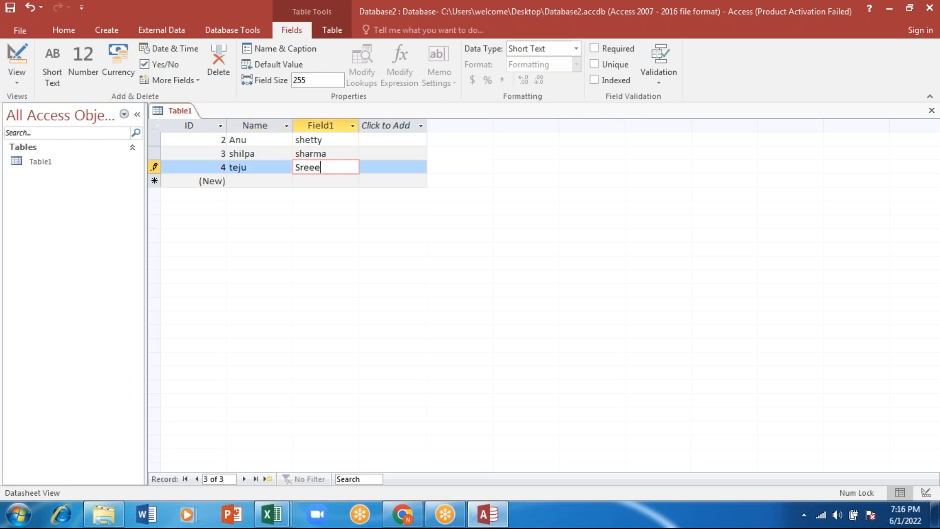
{"action": "key", "text": "BackSpace"}
{"action": "left_click", "coordinate": [327, 125]}
{"action": "right_click", "coordinate": [327, 126]}
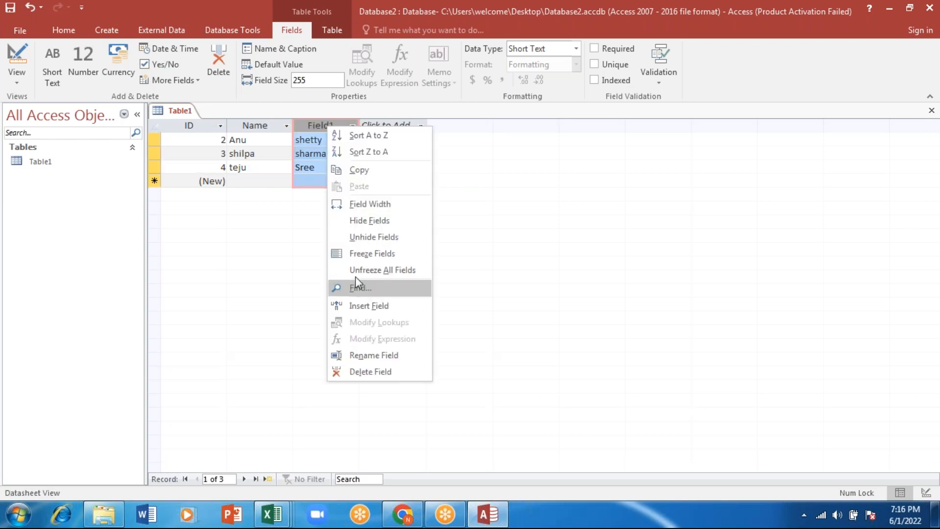
{"action": "left_click", "coordinate": [480, 213]}
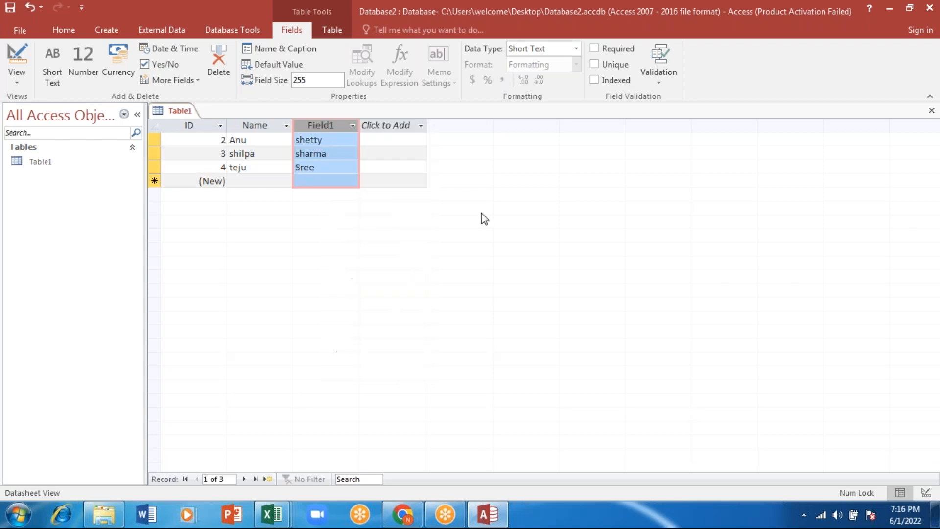
{"action": "left_click", "coordinate": [383, 150]}
{"action": "left_click", "coordinate": [334, 126]}
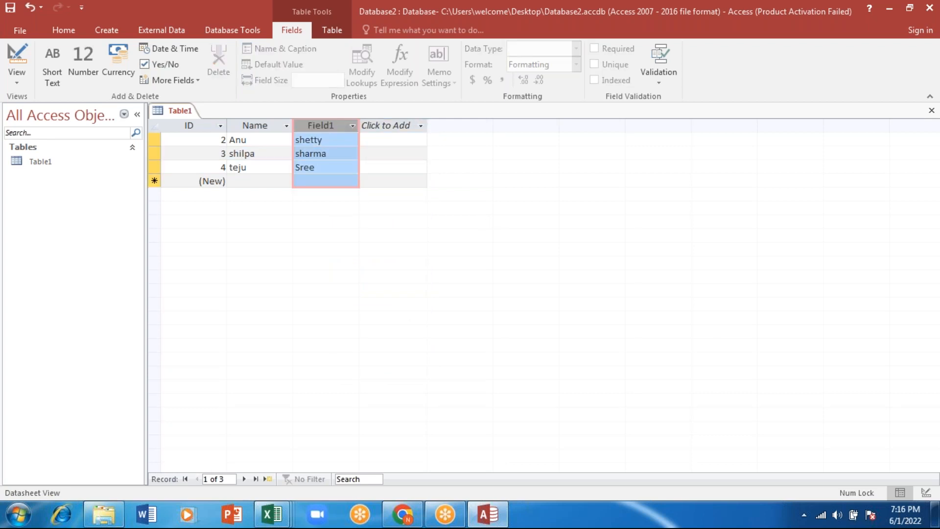
{"action": "left_click", "coordinate": [384, 125]}
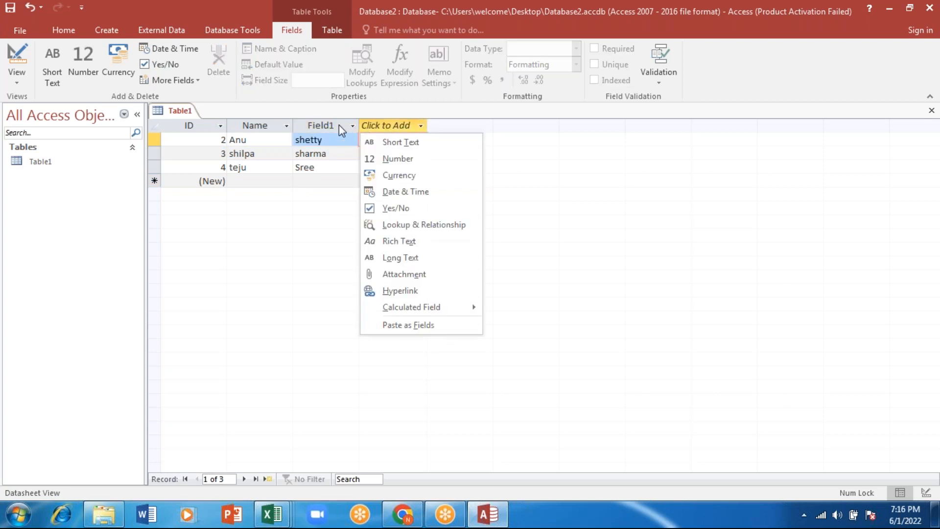
Rename Field1 in Table1 as last name, without adding another field
{"action": "right_click", "coordinate": [339, 125]}
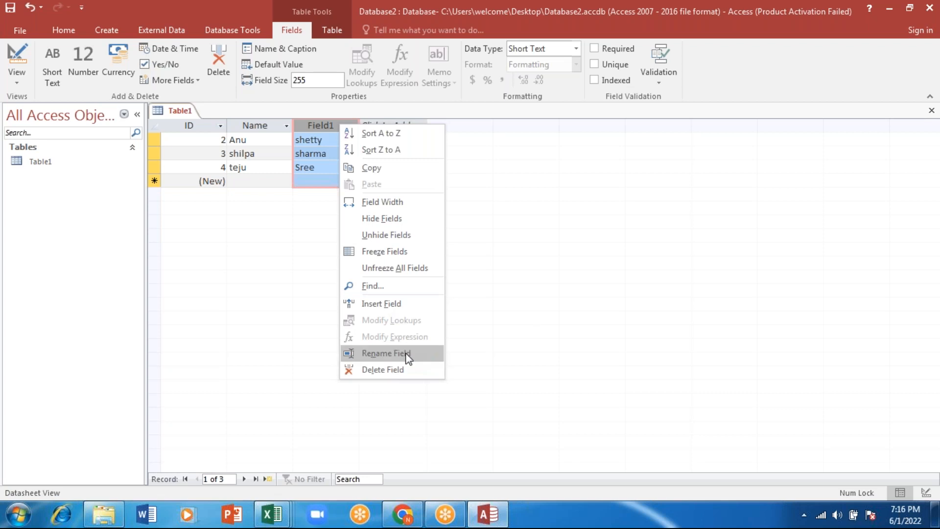
{"action": "left_click", "coordinate": [386, 353]}
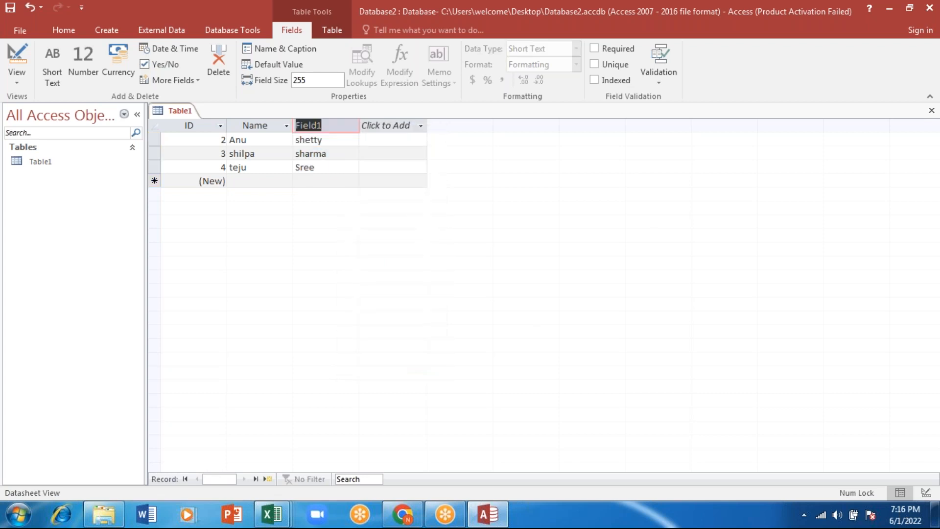
{"action": "type", "text": "2"}
{"action": "key", "text": "BackSpace"}
{"action": "type", "text": "last name"}
{"action": "key", "text": "Return"}
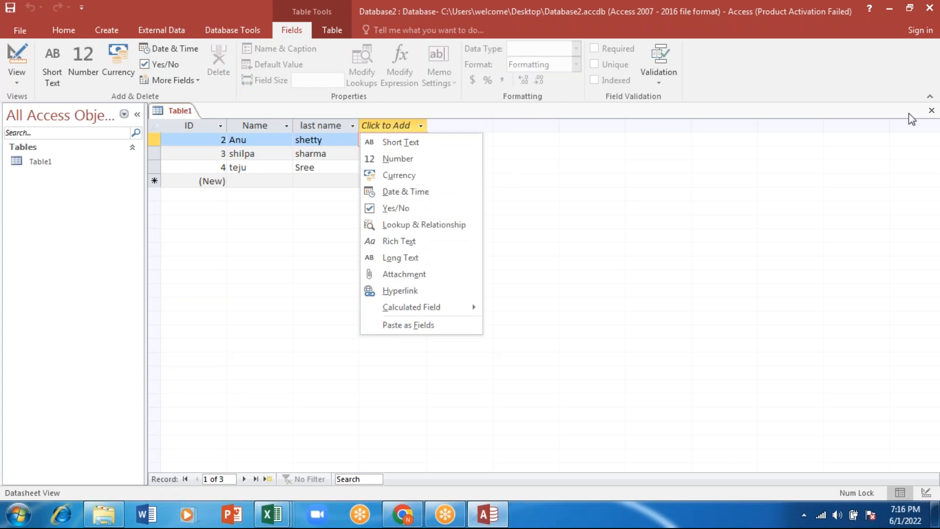
{"action": "key", "text": "Escape"}
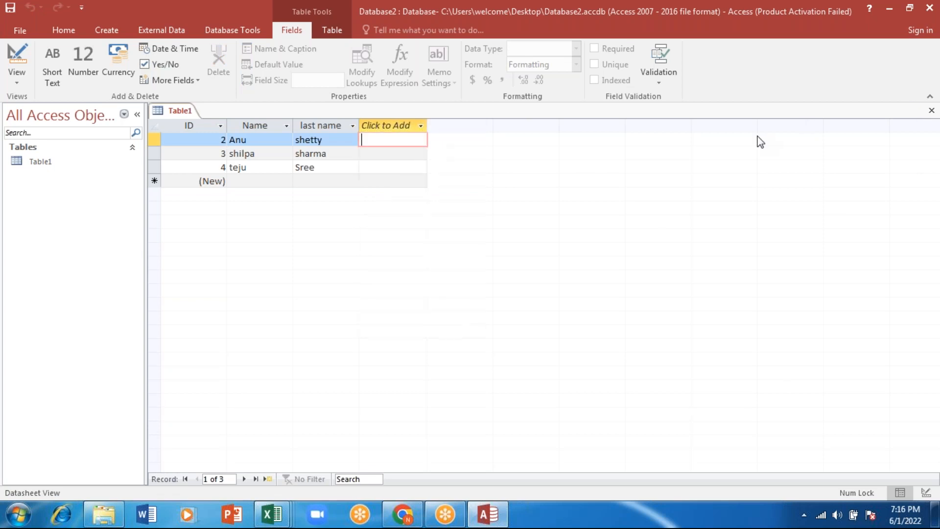
Close Database2 and save the design changes to Table1
{"action": "left_click", "coordinate": [929, 7]}
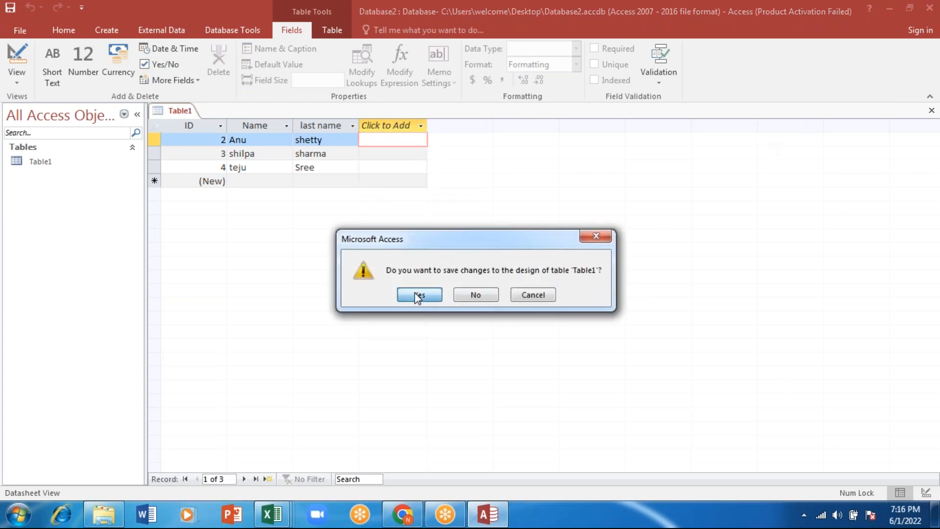
{"action": "left_click", "coordinate": [418, 296]}
{"action": "left_click", "coordinate": [485, 205]}
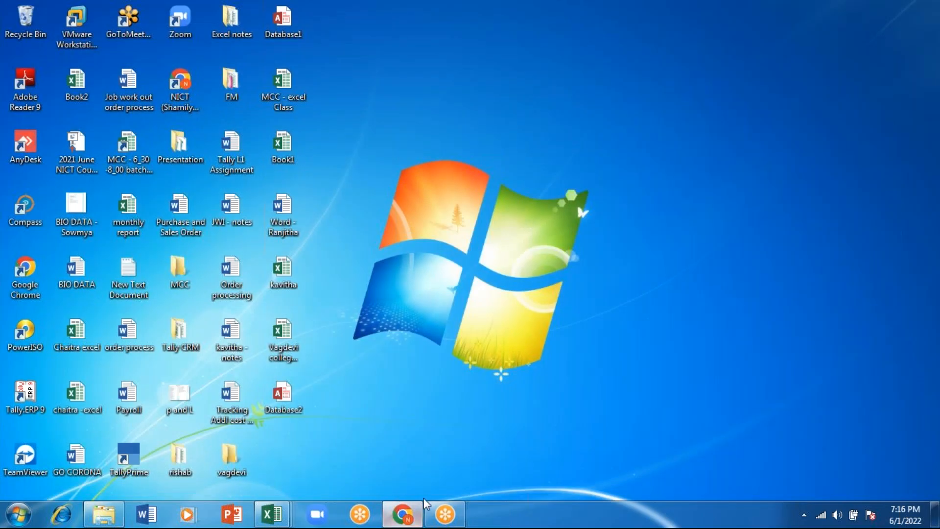
Switch to the MCC - excel Class workbook in Excel and import Database2.accdb from the desktop as a table at cell C12 of Sheet10
{"action": "mouse_move", "coordinate": [262, 518]}
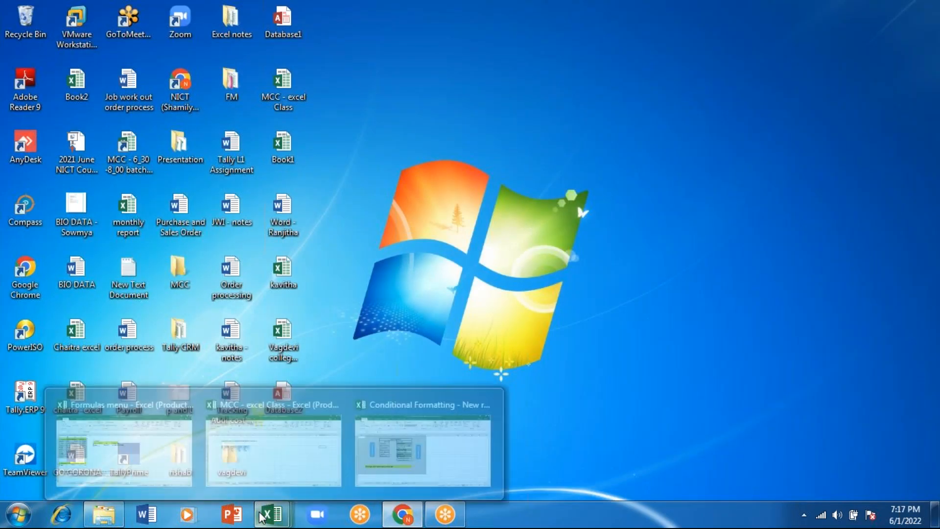
{"action": "left_click", "coordinate": [305, 448]}
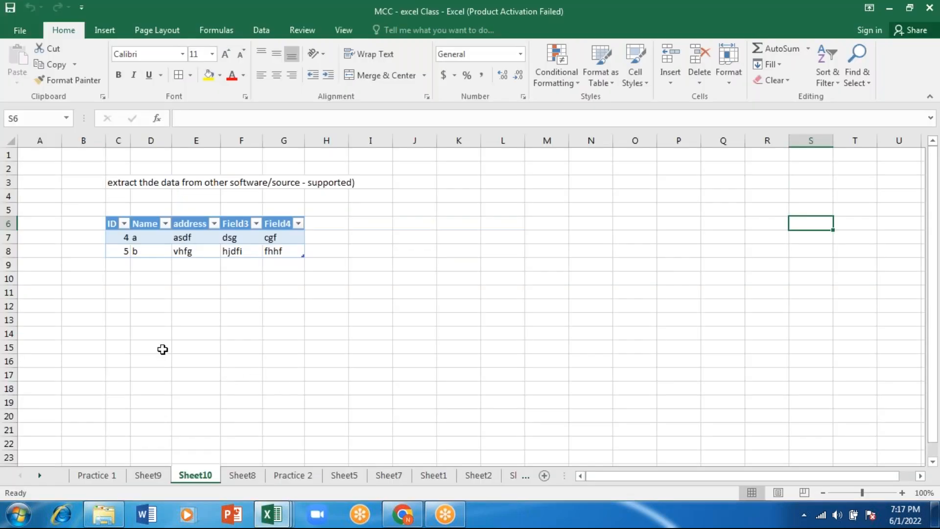
{"action": "left_click", "coordinate": [118, 303]}
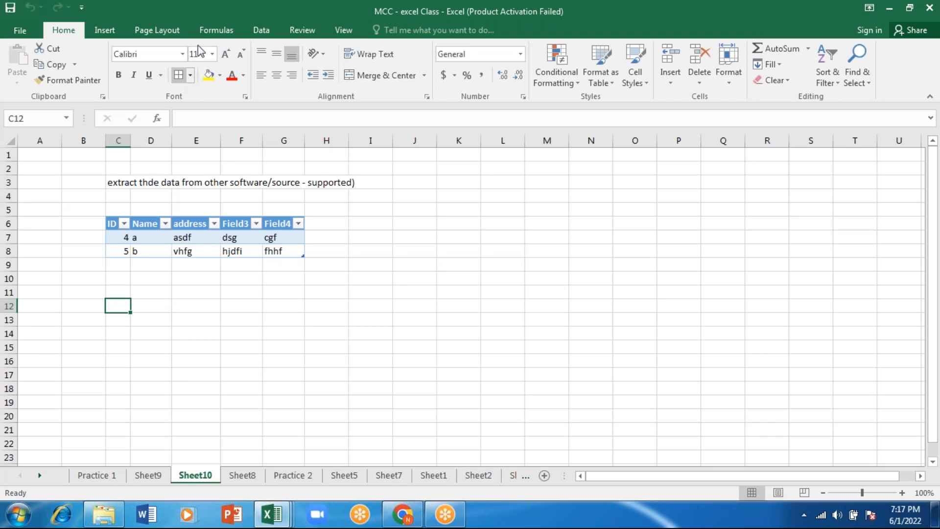
{"action": "left_click", "coordinate": [263, 31]}
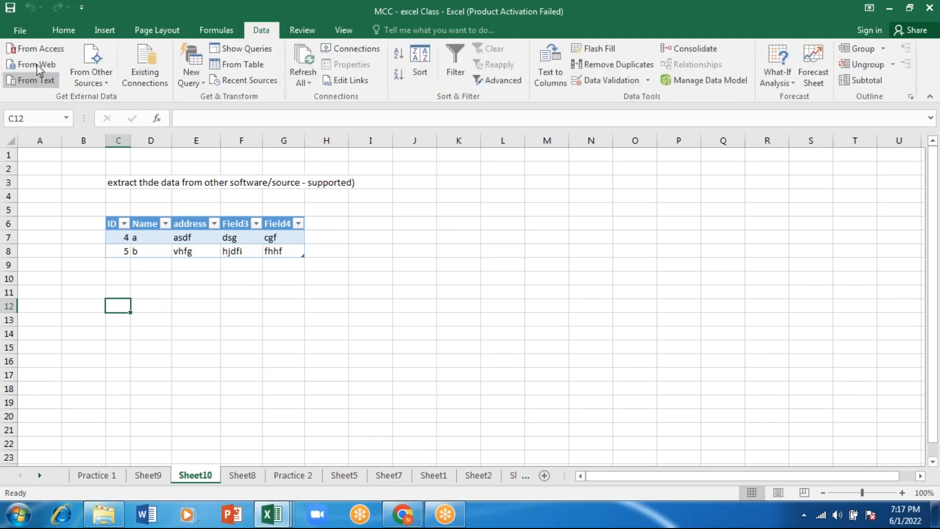
{"action": "left_click", "coordinate": [49, 50]}
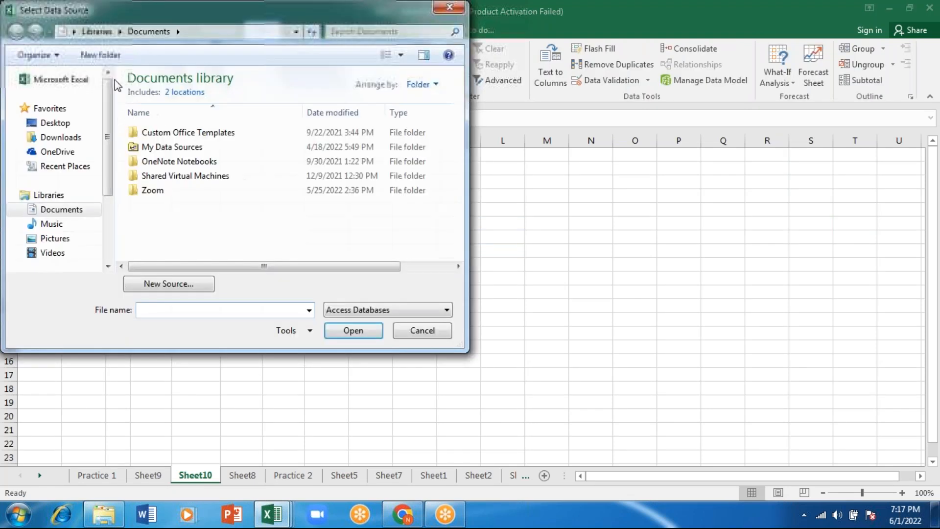
{"action": "left_click", "coordinate": [63, 129]}
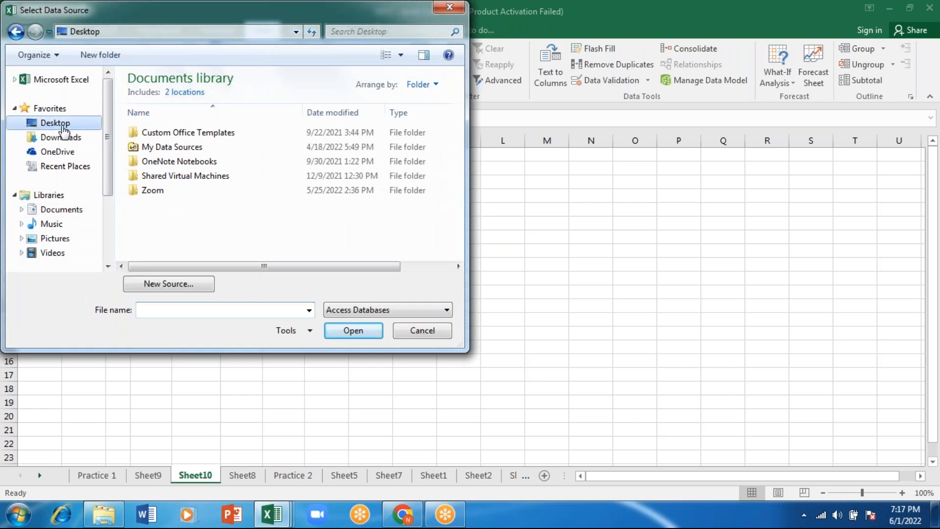
{"action": "left_click", "coordinate": [177, 307]}
{"action": "type", "text": "data"}
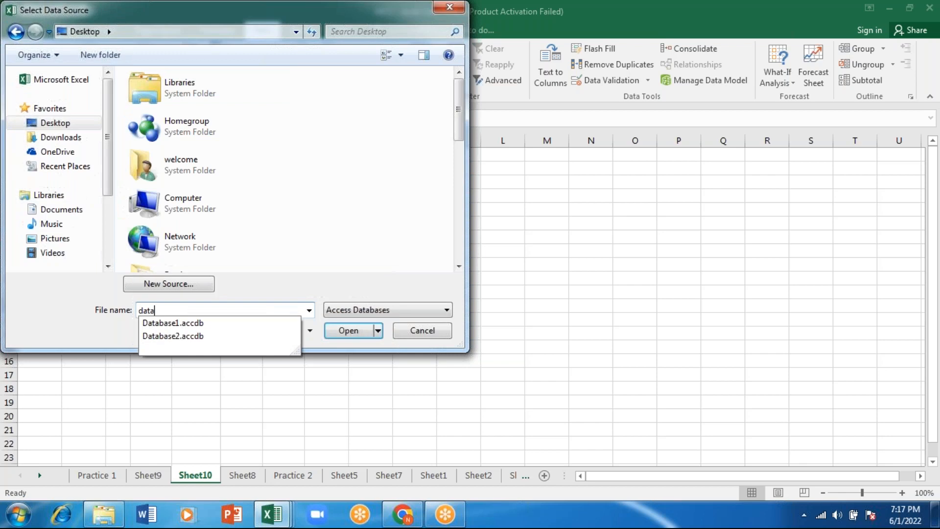
{"action": "left_click", "coordinate": [174, 337]}
{"action": "left_click", "coordinate": [346, 331]}
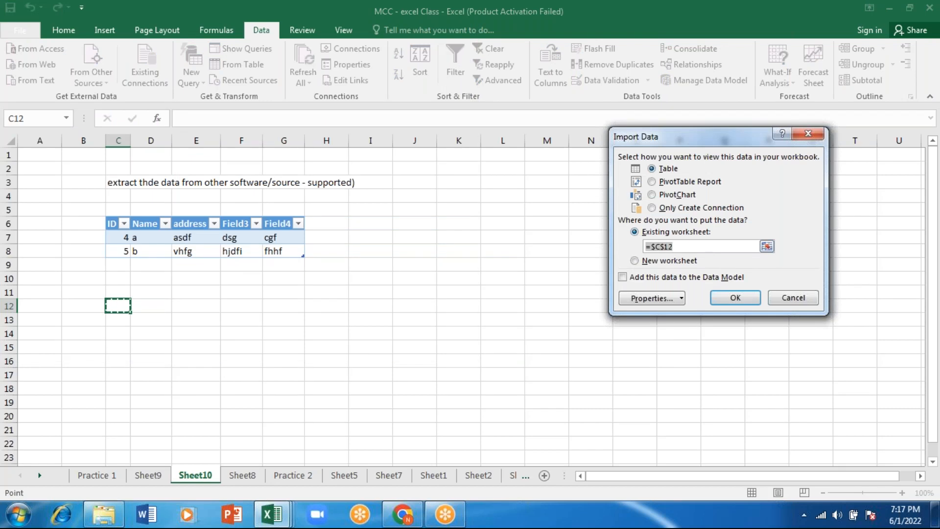
{"action": "left_click", "coordinate": [735, 298]}
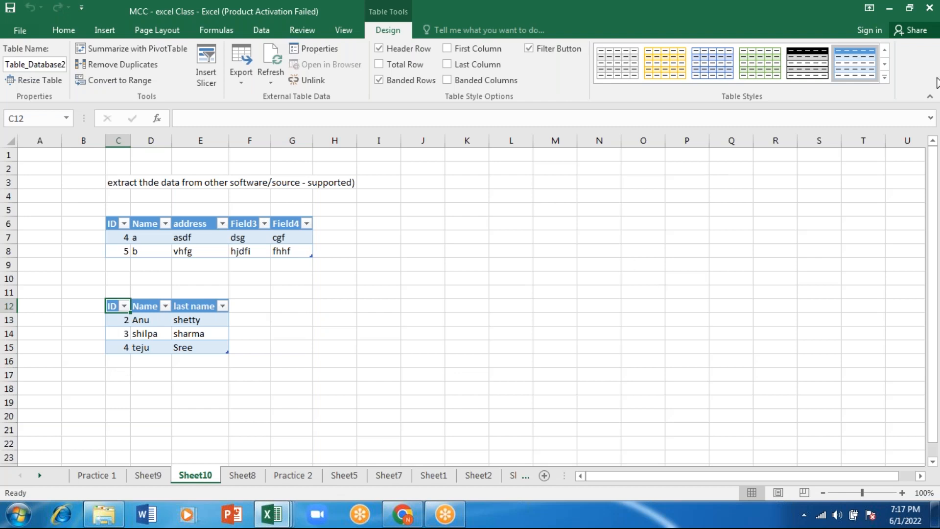
Open New Text Document from the desktop in Notepad, review its list of names and close it
{"action": "left_click", "coordinate": [887, 10]}
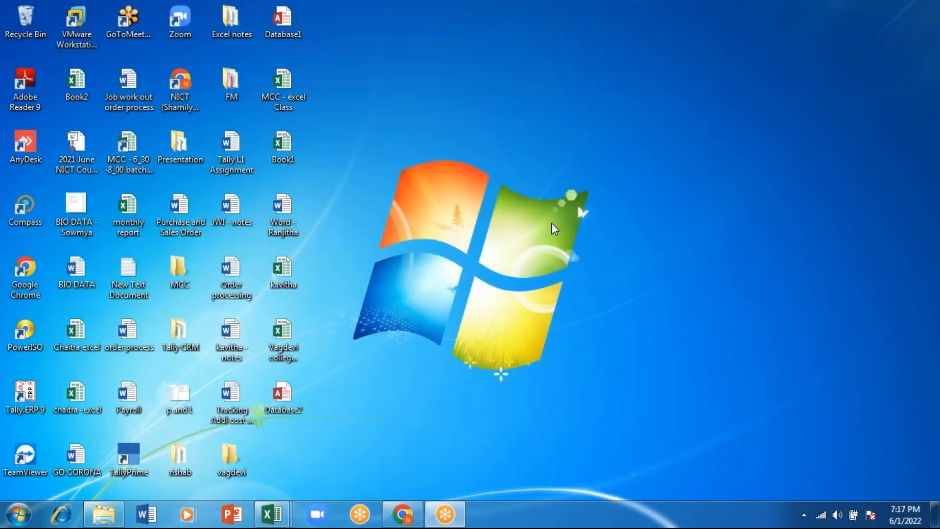
{"action": "double_click", "coordinate": [136, 282]}
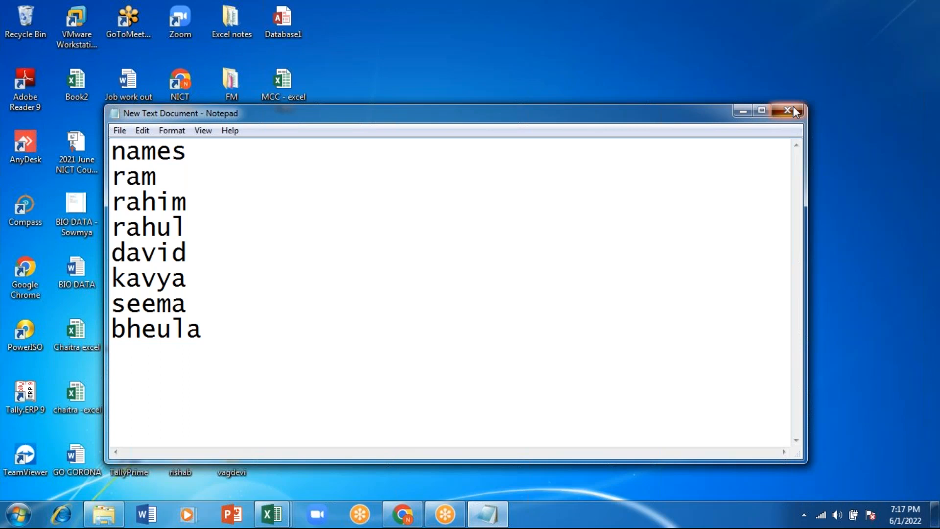
{"action": "left_click", "coordinate": [788, 111]}
Return to the MCC - excel Class workbook in Excel and start a text import of New Text Document from the desktop
{"action": "mouse_move", "coordinate": [271, 514]}
{"action": "left_click", "coordinate": [294, 457]}
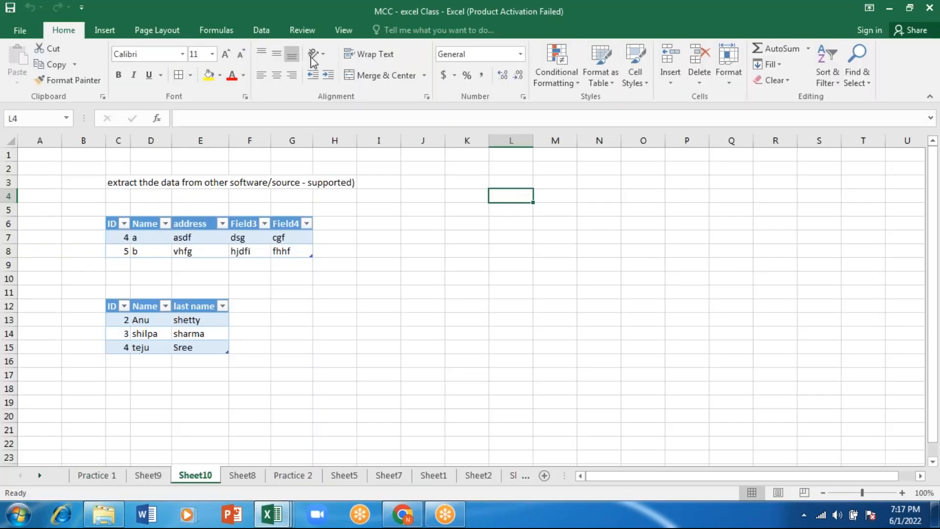
{"action": "left_click", "coordinate": [262, 30]}
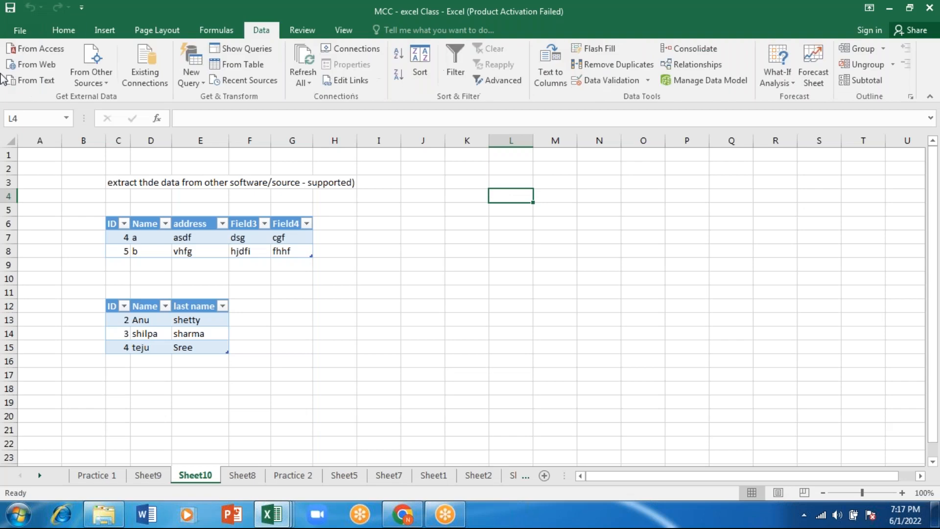
{"action": "left_click", "coordinate": [38, 81]}
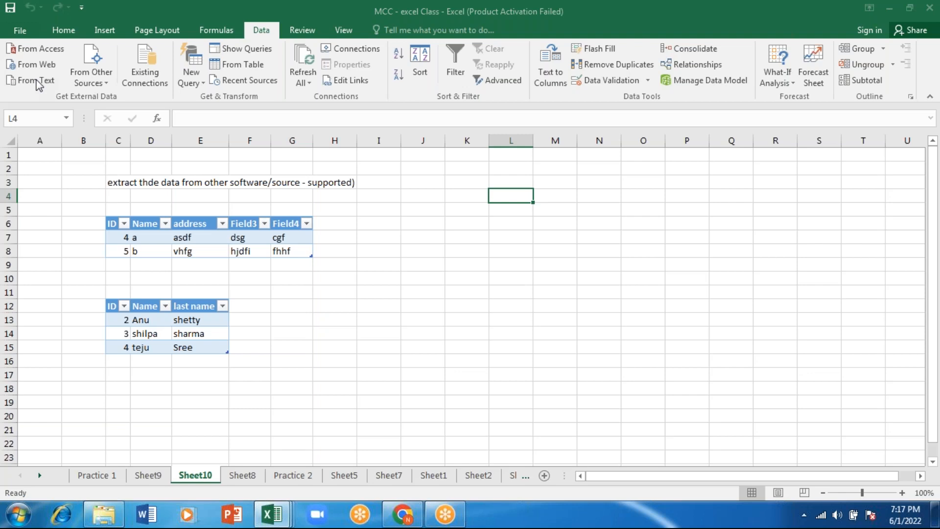
{"action": "left_click", "coordinate": [51, 122]}
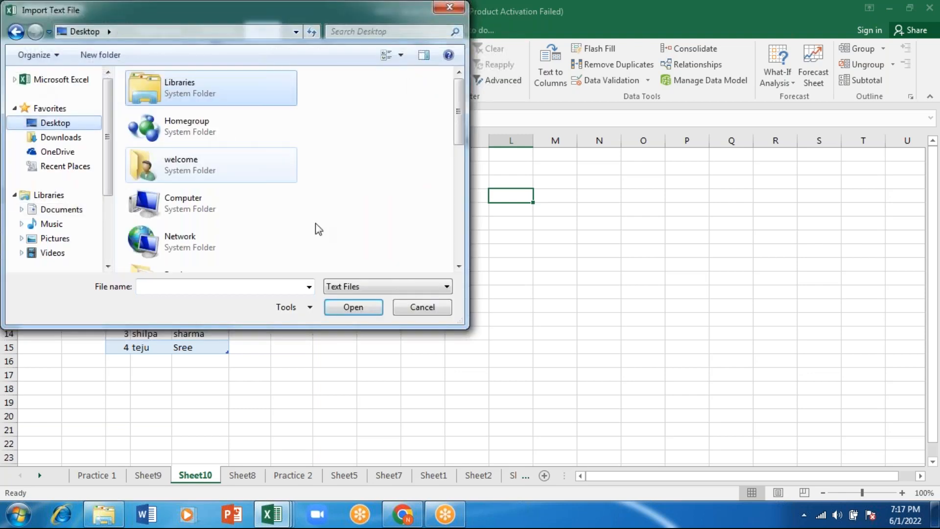
{"action": "scroll", "coordinate": [462, 159], "scroll_direction": "down", "scroll_amount": 2}
{"action": "left_click_drag", "start_coordinate": [461, 159], "coordinate": [463, 252]}
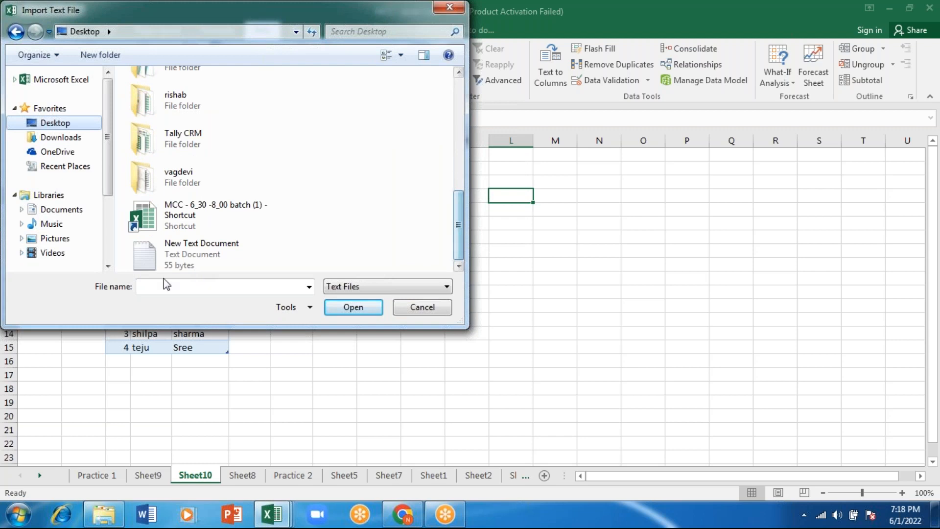
{"action": "left_click", "coordinate": [186, 247]}
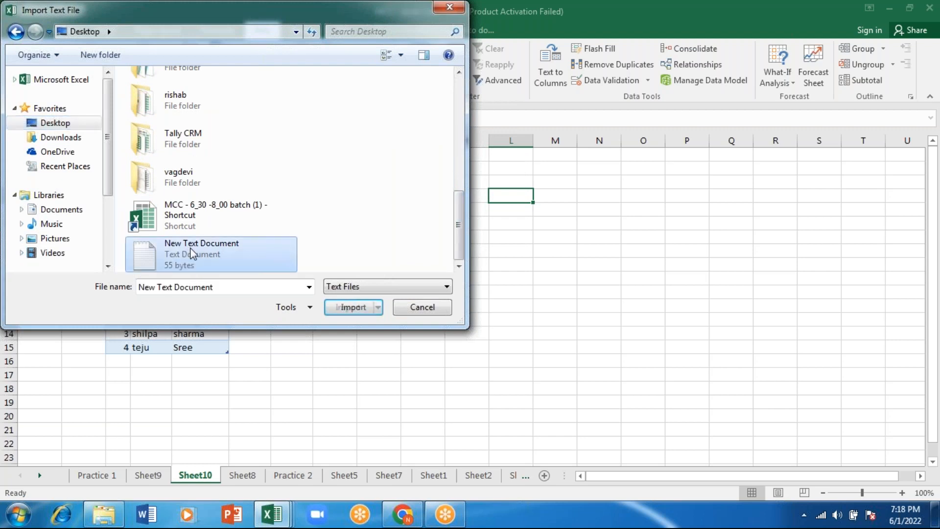
{"action": "left_click", "coordinate": [350, 309]}
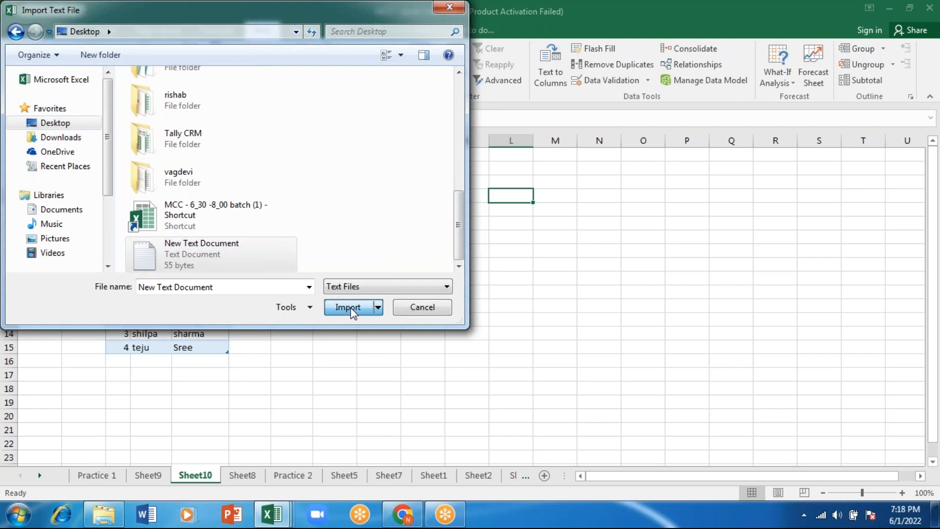
Finish the text import with the General column format and place the data at cell L4 of the existing worksheet
{"action": "left_click", "coordinate": [826, 356]}
{"action": "left_click", "coordinate": [827, 356]}
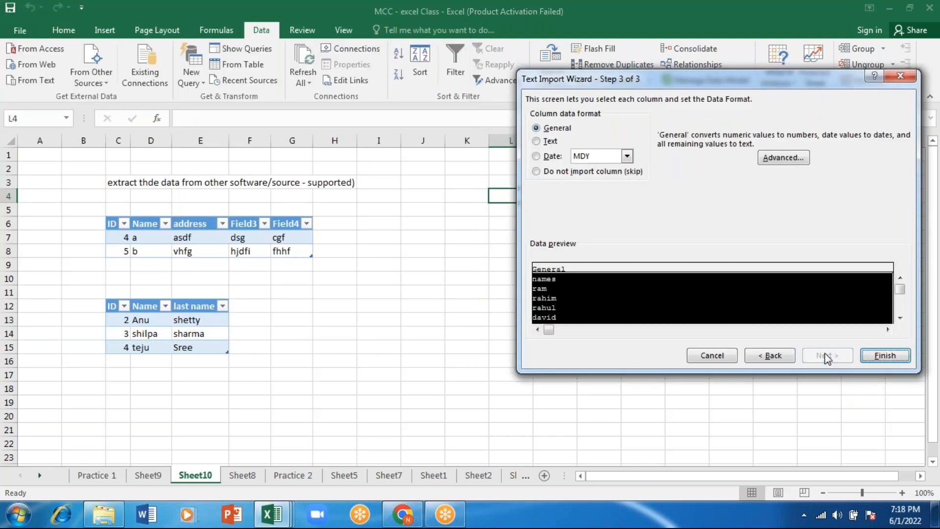
{"action": "left_click", "coordinate": [869, 357]}
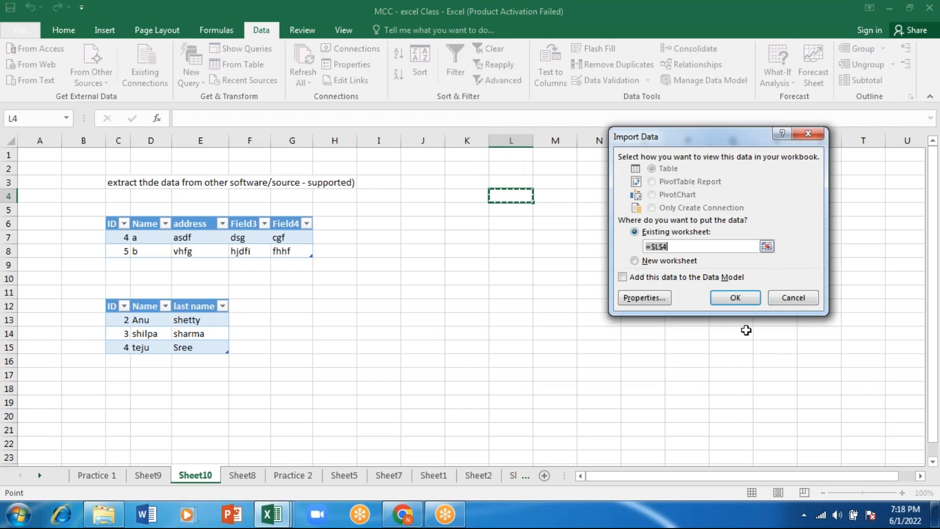
{"action": "left_click", "coordinate": [734, 297]}
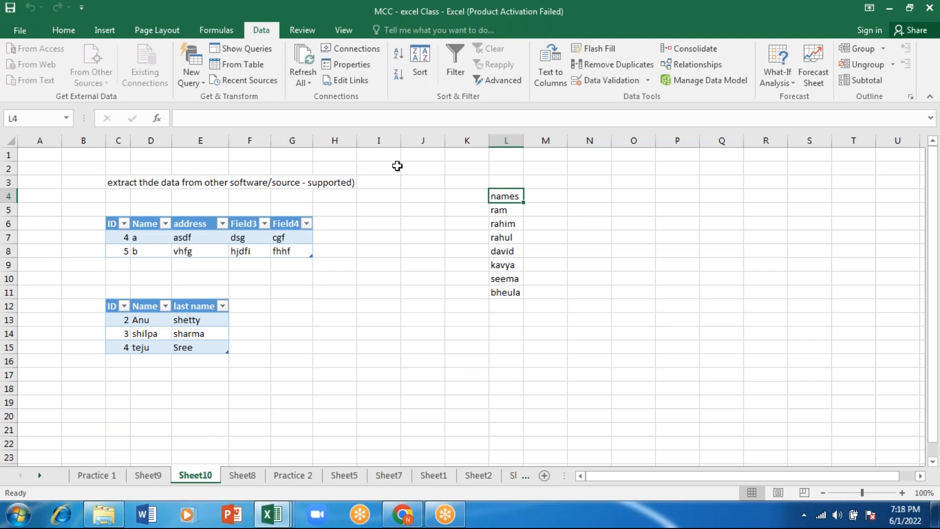
Select the imported names in L5:L11, below the names heading
{"action": "left_click", "coordinate": [464, 238]}
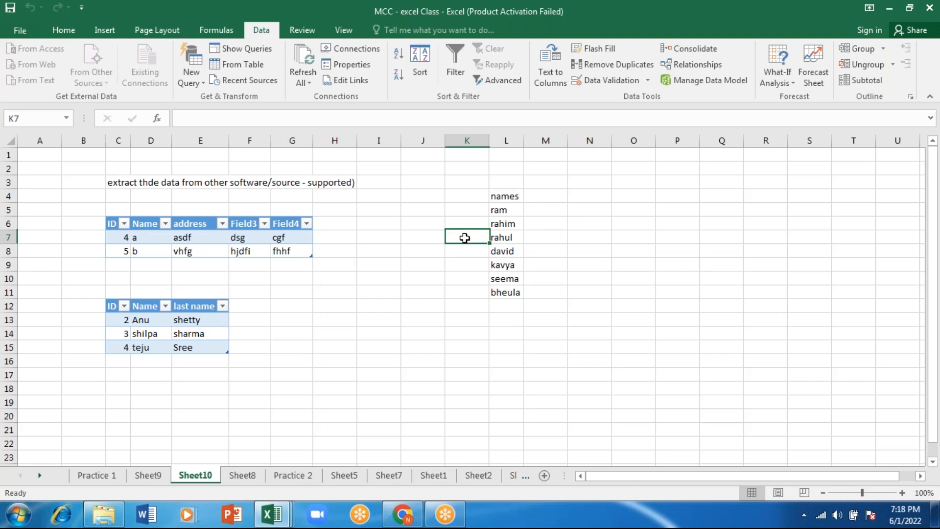
{"action": "left_click", "coordinate": [506, 195]}
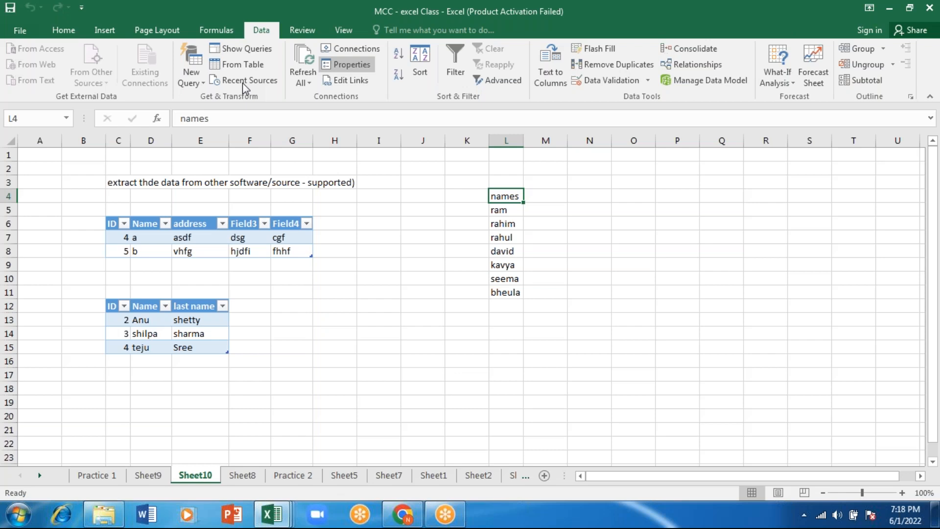
{"action": "key", "text": "Down"}
{"action": "key", "text": "ctrl+shift+Down"}
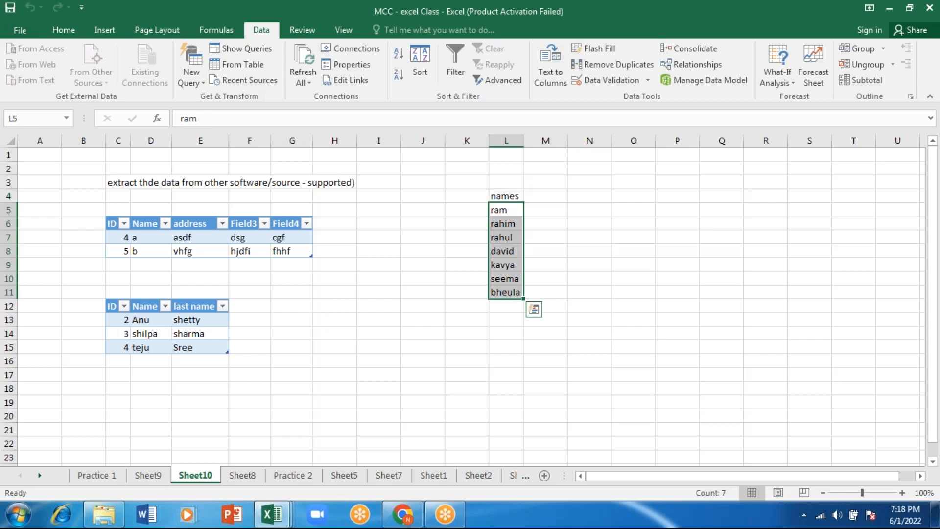
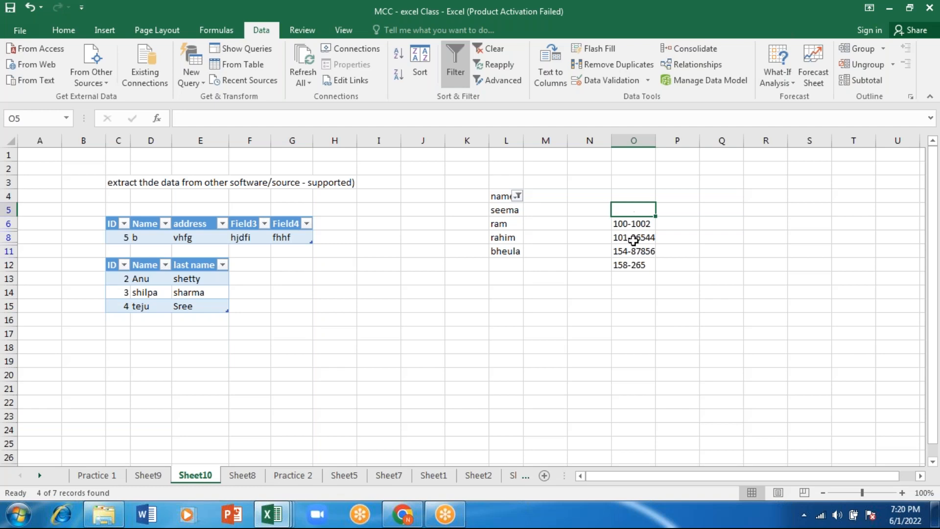
Enter the formula =LEFT(O6,3) in cell Q2 to extract the first three characters of the code in O6
{"action": "left_click", "coordinate": [722, 172]}
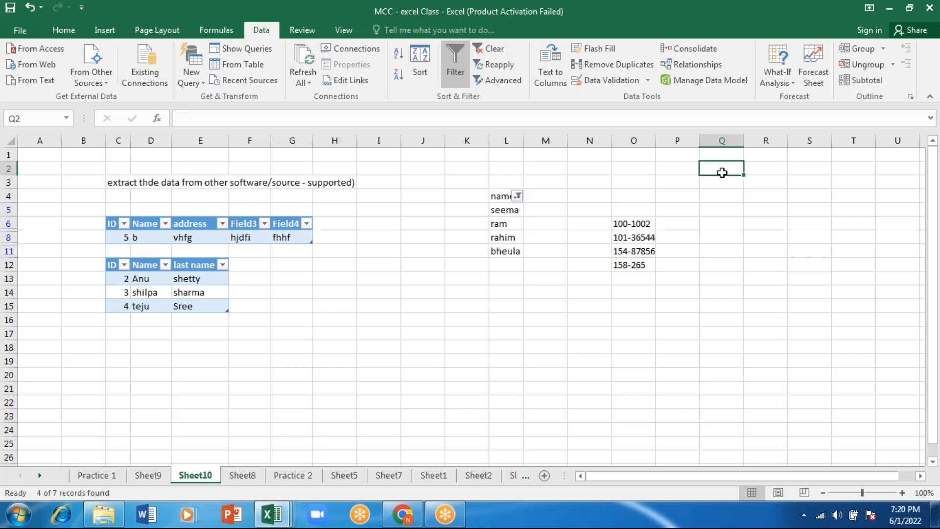
{"action": "type", "text": "=left"}
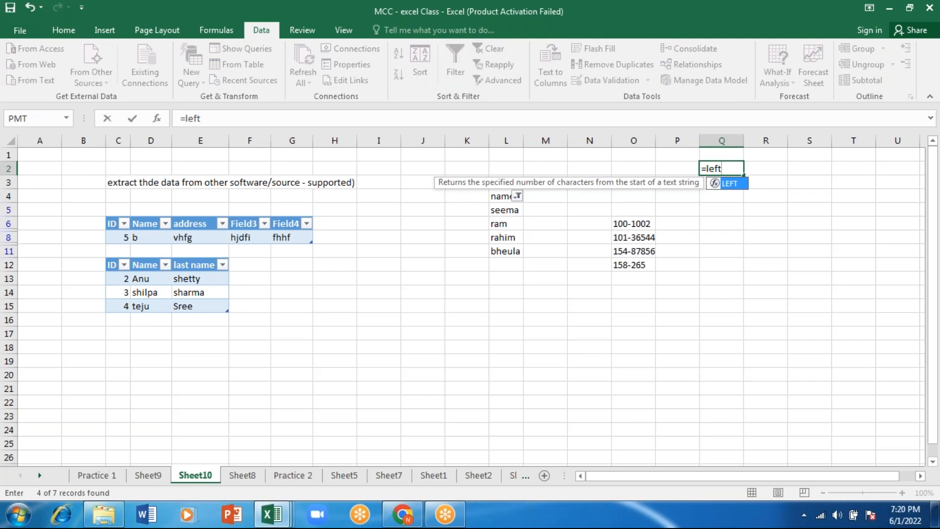
{"action": "type", "text": "("}
{"action": "left_click", "coordinate": [637, 224]}
{"action": "type", "text": ","}
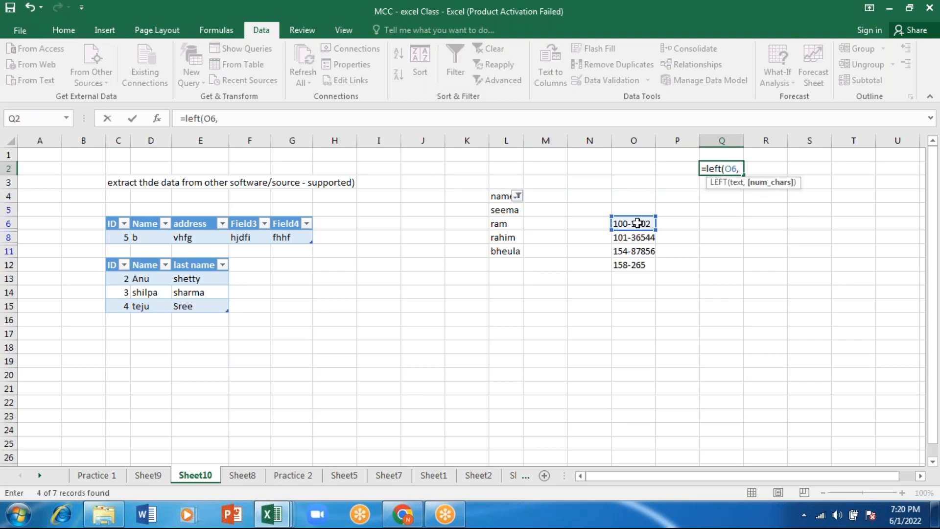
{"action": "type", "text": "3)"}
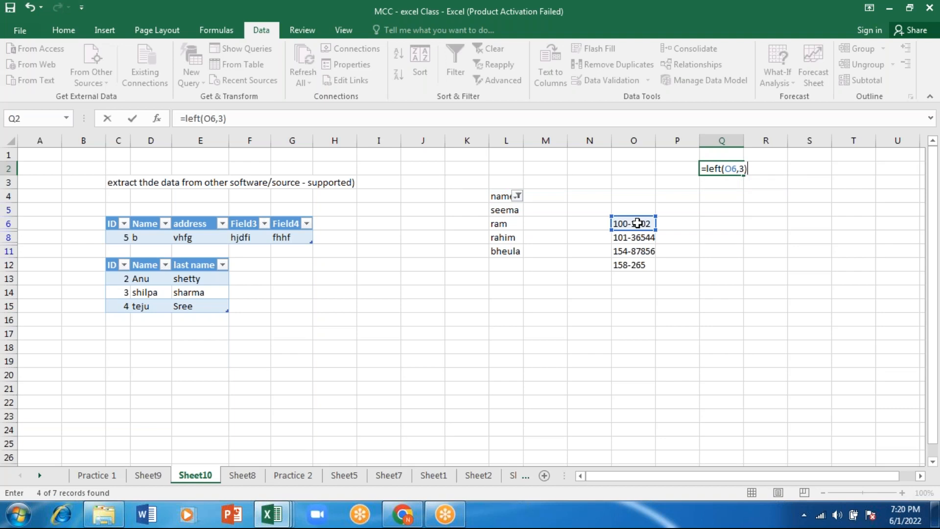
{"action": "key", "text": "Return"}
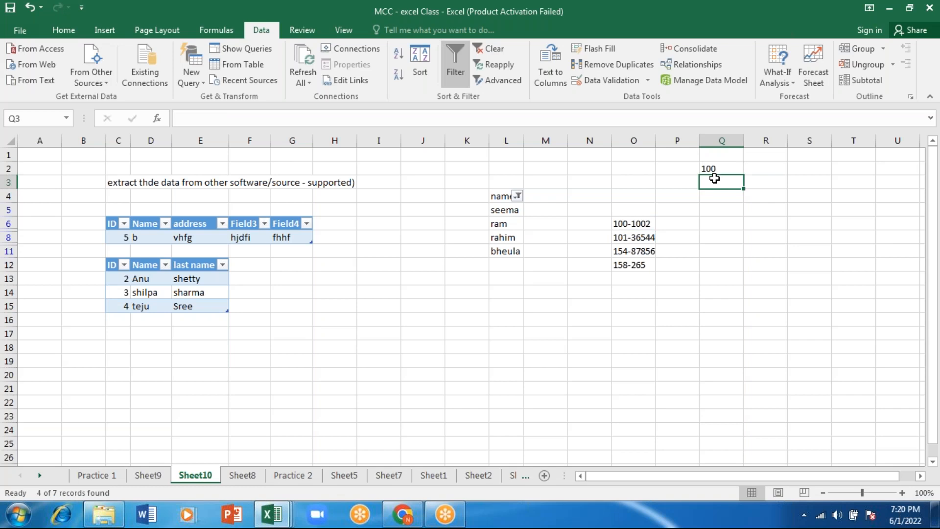
Write the notes "instead of this formula" in R2 and "we will use flash fill" in R3
{"action": "left_click", "coordinate": [766, 168]}
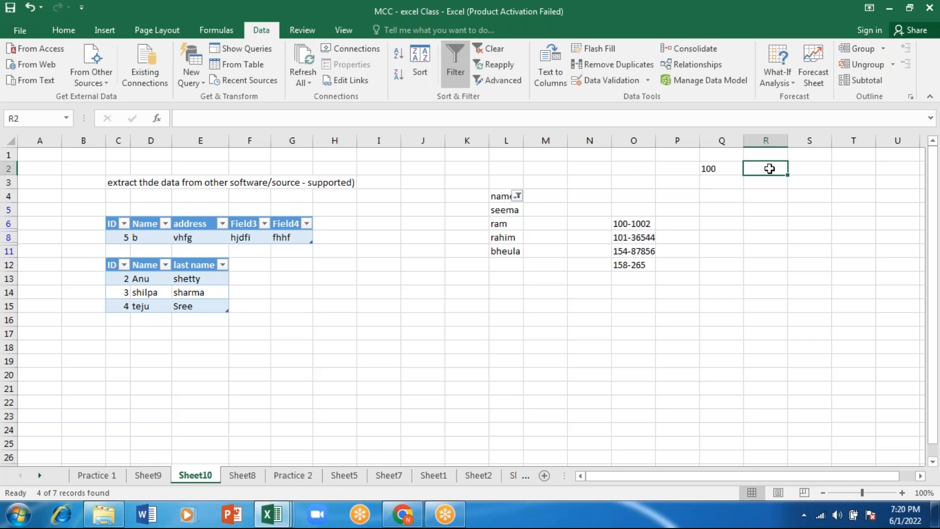
{"action": "type", "text": "inste"}
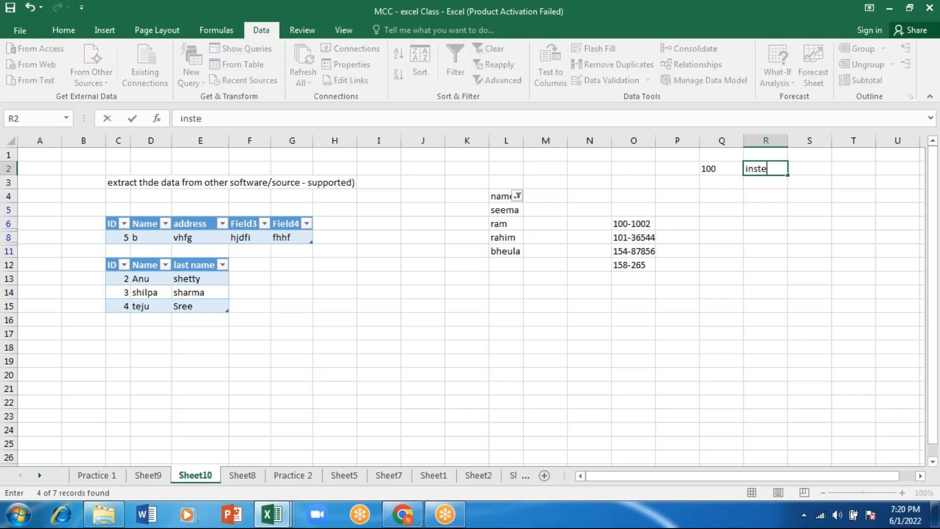
{"action": "type", "text": "ad of this form"}
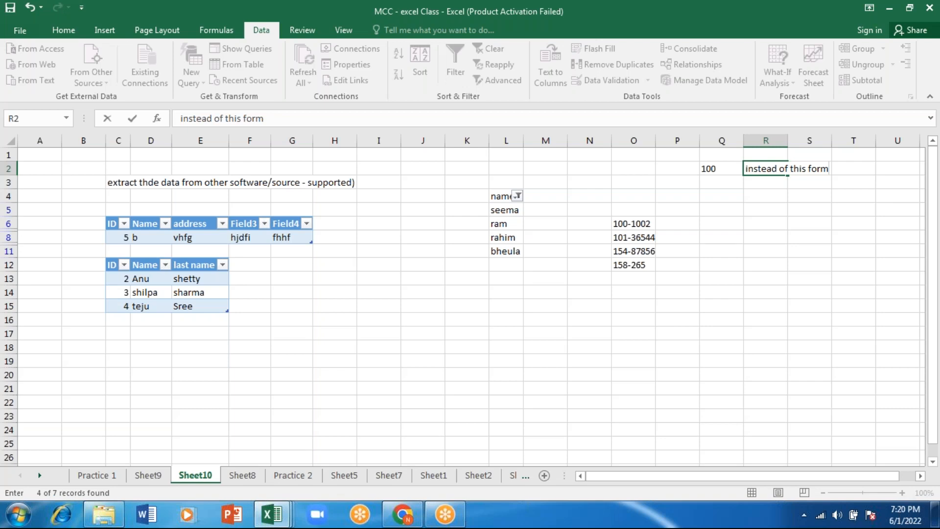
{"action": "type", "text": "ul"}
{"action": "type", "text": "a"}
{"action": "key", "text": "Return"}
{"action": "type", "text": "we will use flash fill"}
{"action": "key", "text": "Return"}
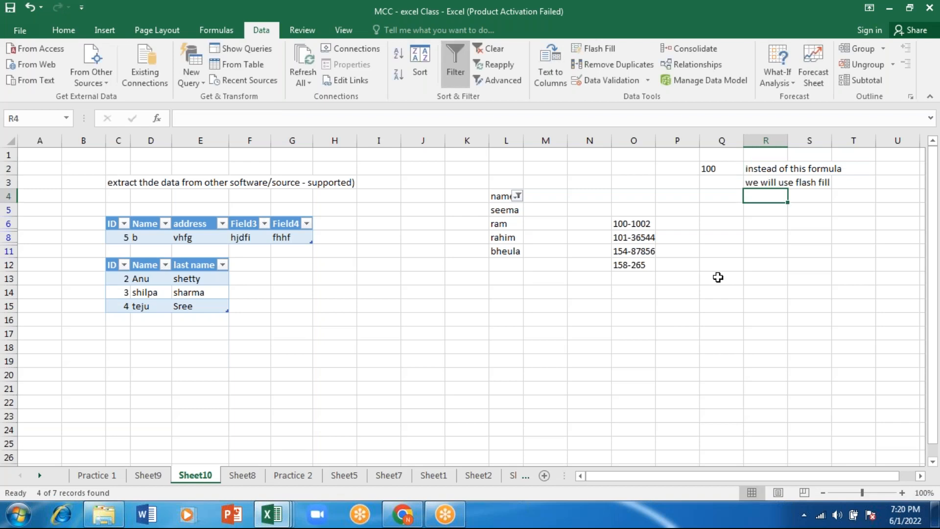
Add the note "type 100, first 3" in cell R4 below the flash fill note
{"action": "type", "text": "type 100, first"}
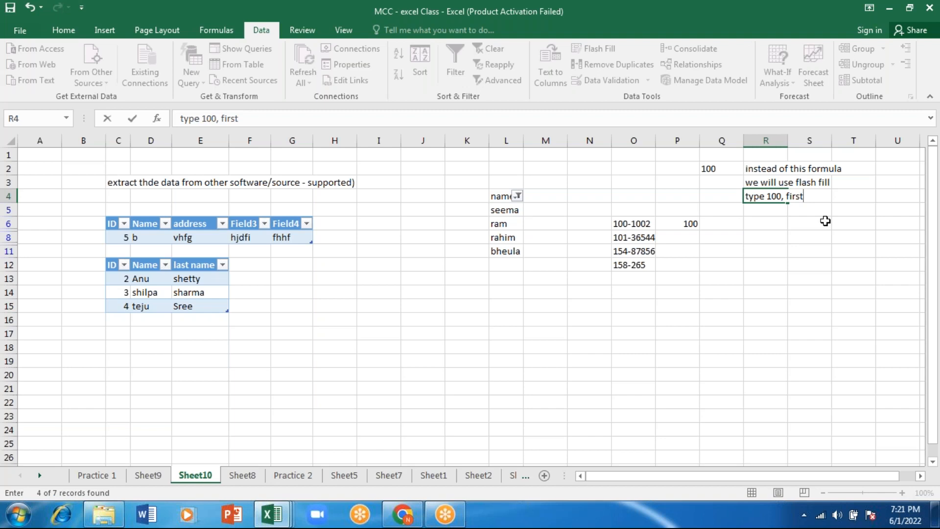
{"action": "type", "text": "3"}
{"action": "key", "text": "Return"}
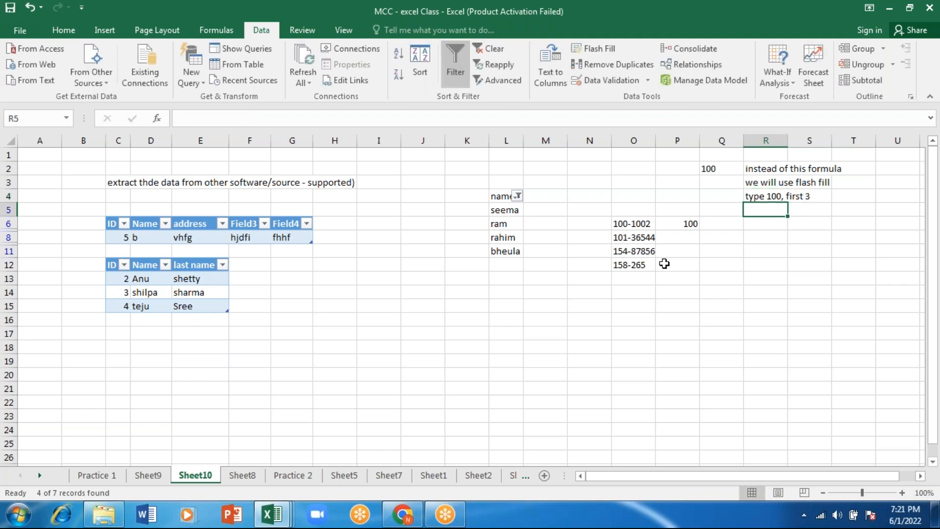
Flash Fill column P beside the hyphenated codes, following the 100 example in P6
{"action": "left_click", "coordinate": [685, 224]}
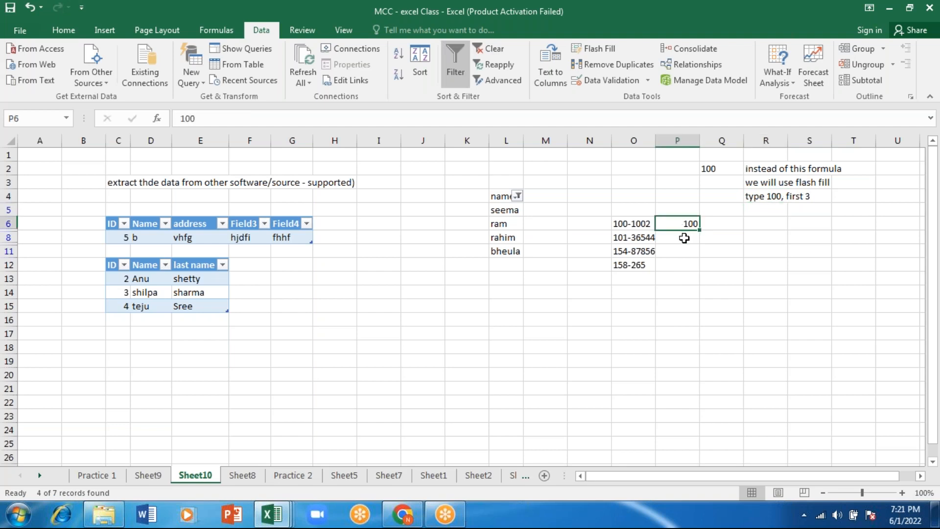
{"action": "left_click", "coordinate": [685, 238]}
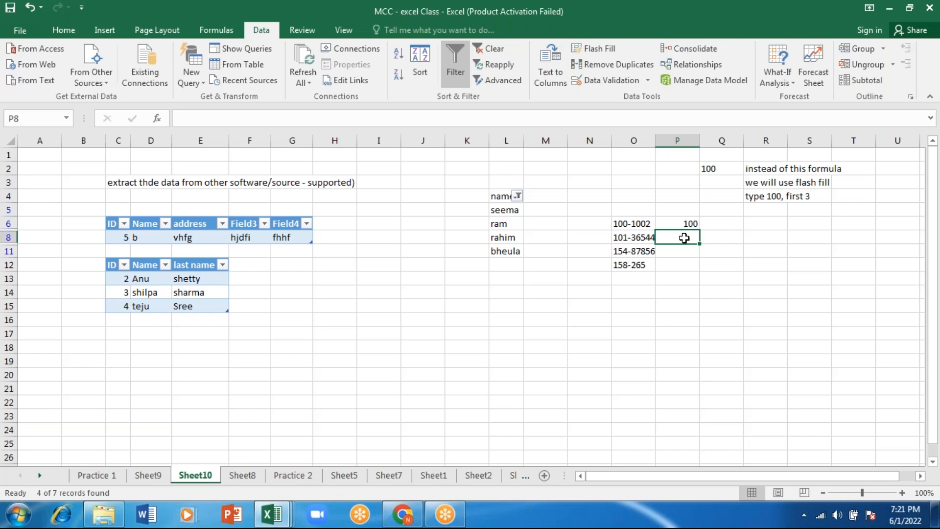
{"action": "key", "text": "ctrl+e"}
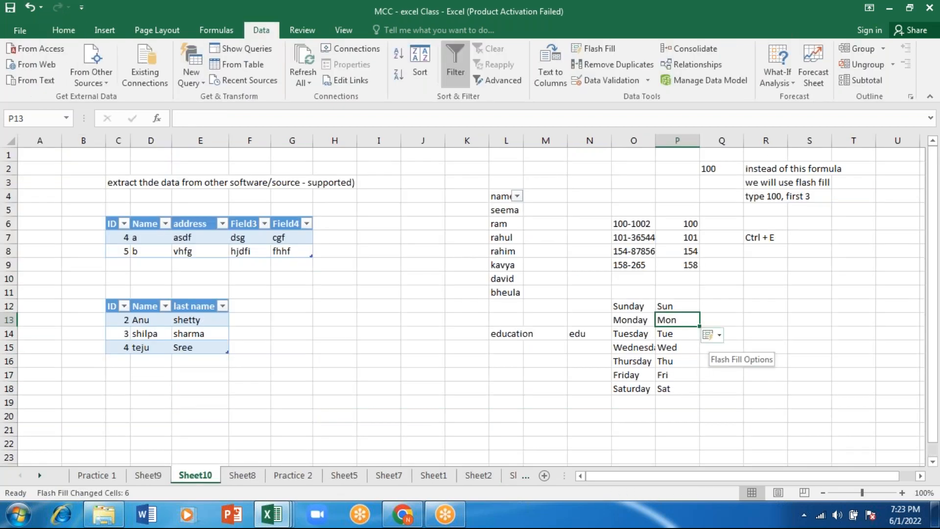
Write the note "for flasl fill we use as Ctrl +E" in cell R13
{"action": "left_click", "coordinate": [730, 316]}
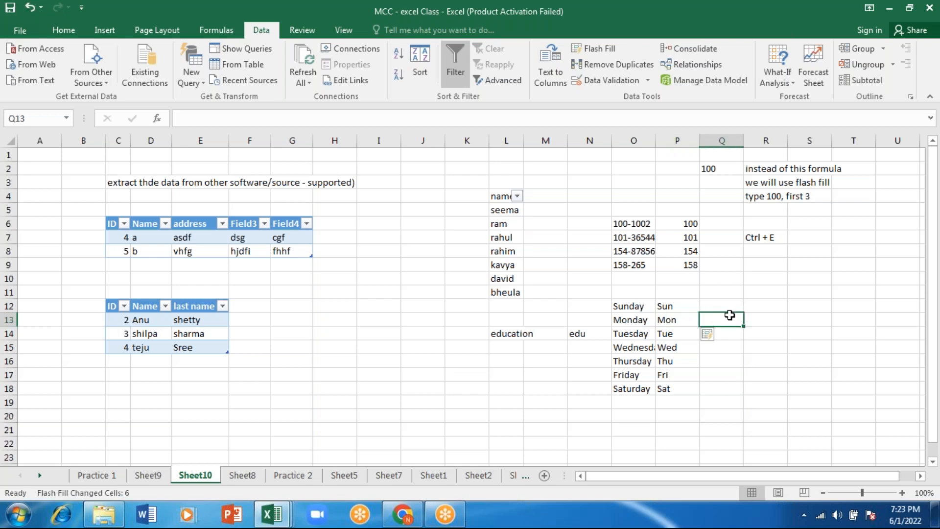
{"action": "key", "text": "Right"}
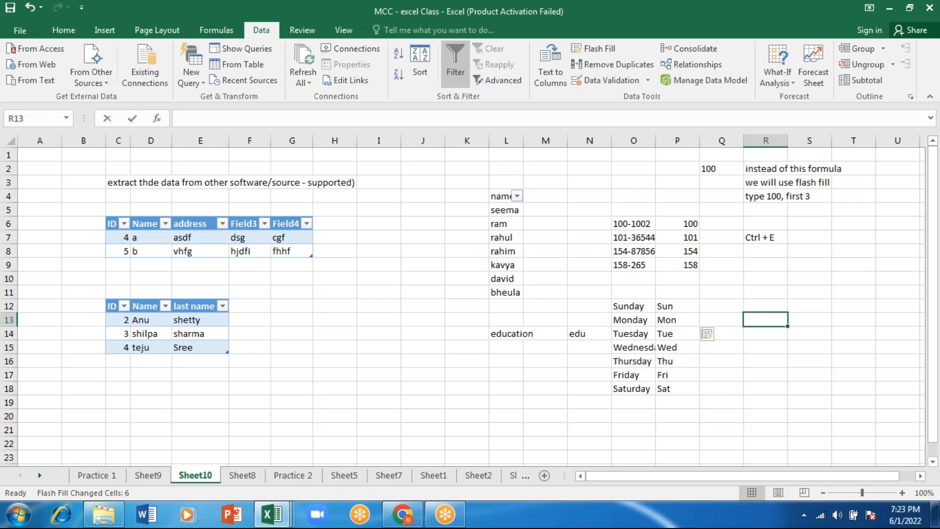
{"action": "type", "text": "for flasl fill we u"}
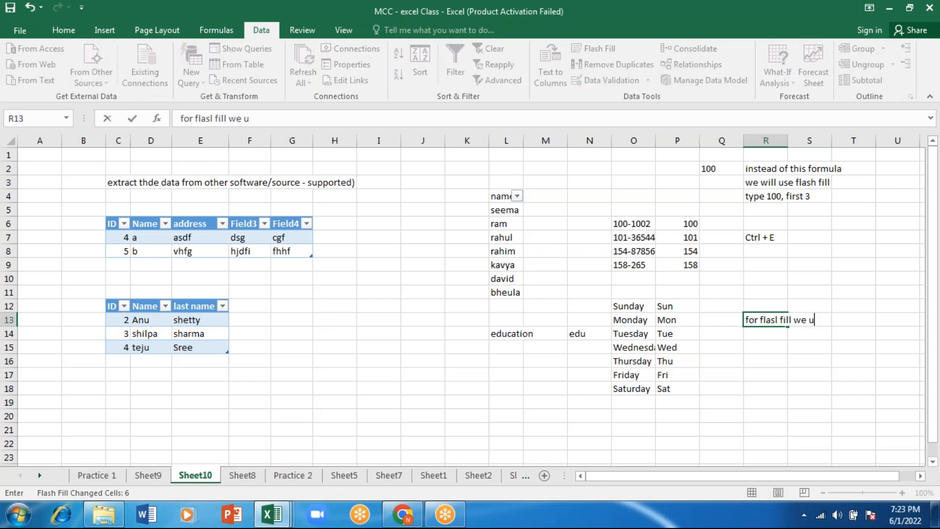
{"action": "type", "text": "se as Ctrl +E"}
{"action": "key", "text": "Return"}
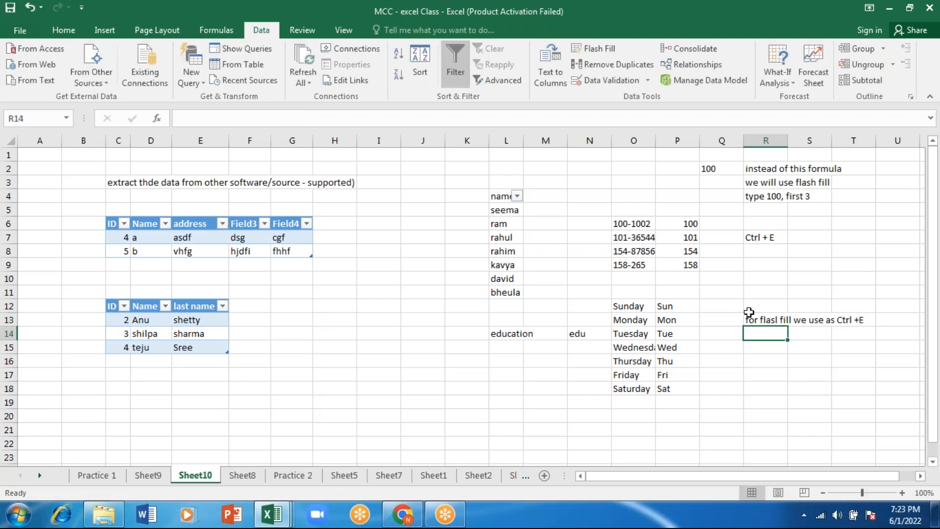
Clear the weekday abbreviations from P12:P18
{"action": "left_click_drag", "start_coordinate": [666, 307], "coordinate": [661, 387]}
{"action": "key", "text": "BackSpace"}
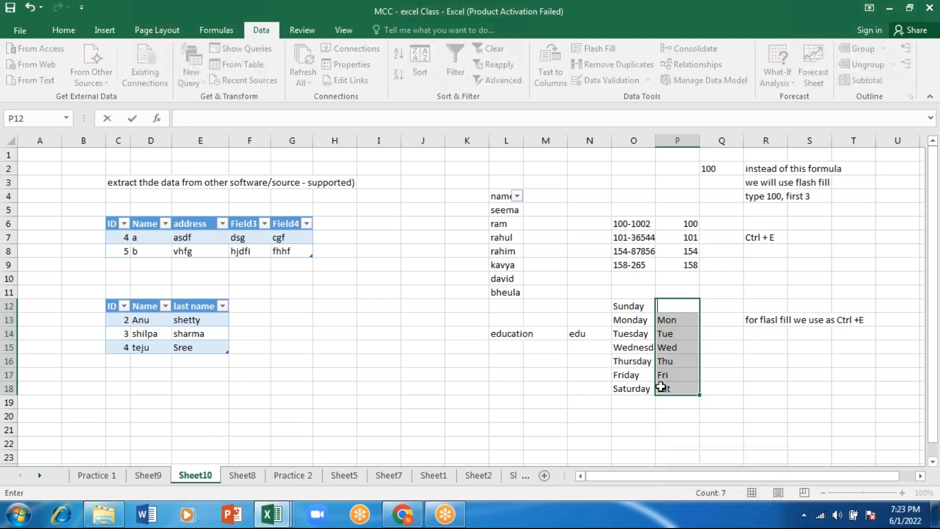
{"action": "key", "text": "Return"}
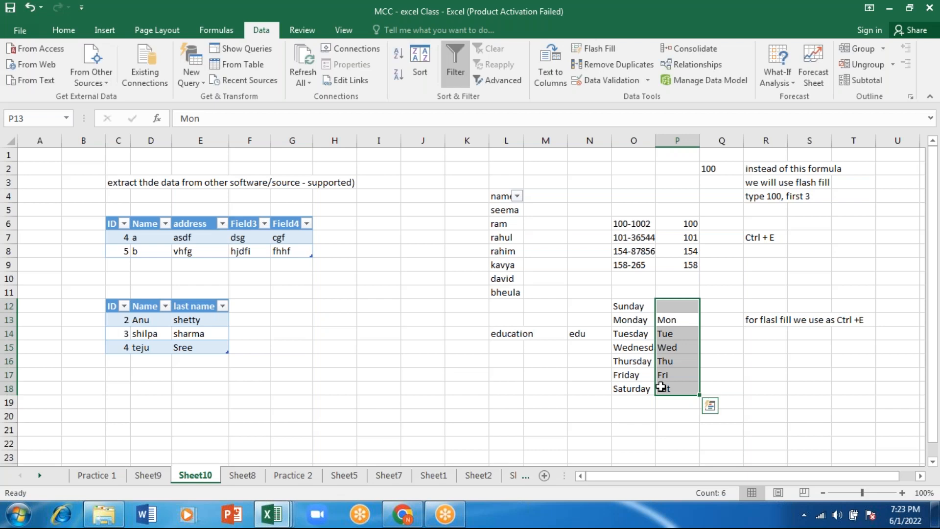
{"action": "key", "text": "Delete"}
Enter Sun in P12 beside Sunday and Flash Fill the other weekday abbreviations down column P
{"action": "left_click", "coordinate": [674, 304]}
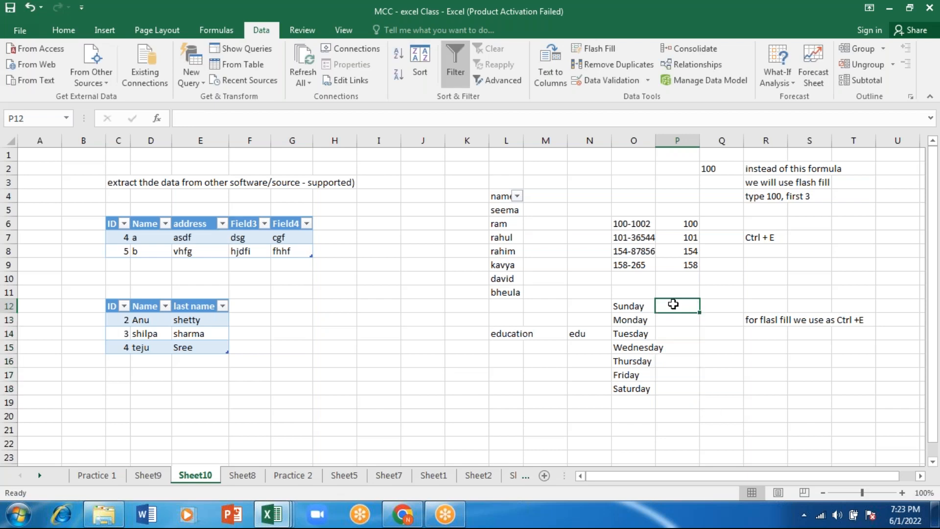
{"action": "key", "text": "F2"}
{"action": "type", "text": "S"}
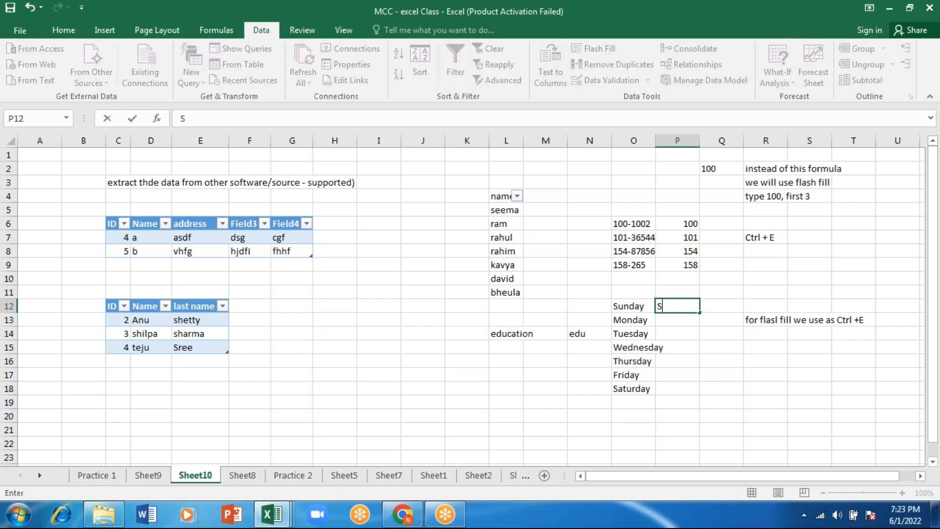
{"action": "type", "text": "un"}
{"action": "key", "text": "Return"}
{"action": "key", "text": "ctrl+e"}
Inspect the formula in N14 that abbreviates the word education
{"action": "left_click", "coordinate": [588, 334]}
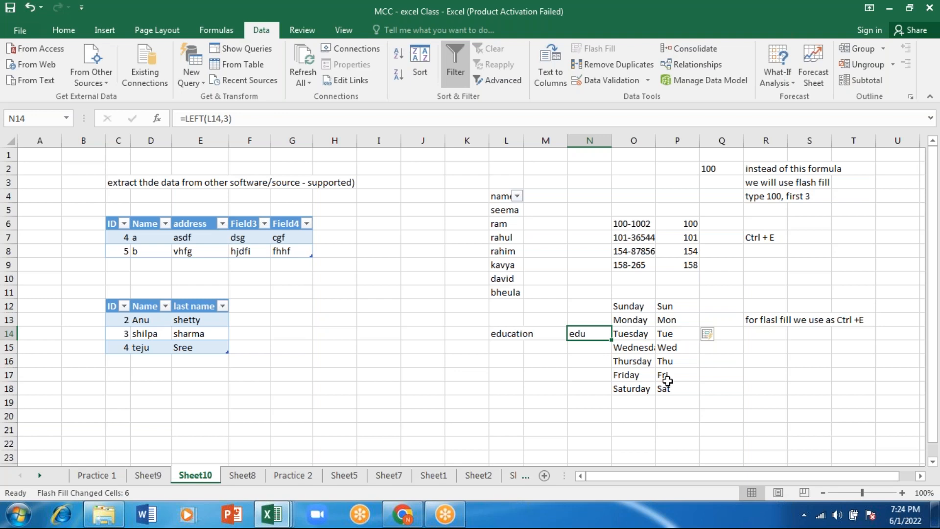
{"action": "left_click", "coordinate": [485, 399]}
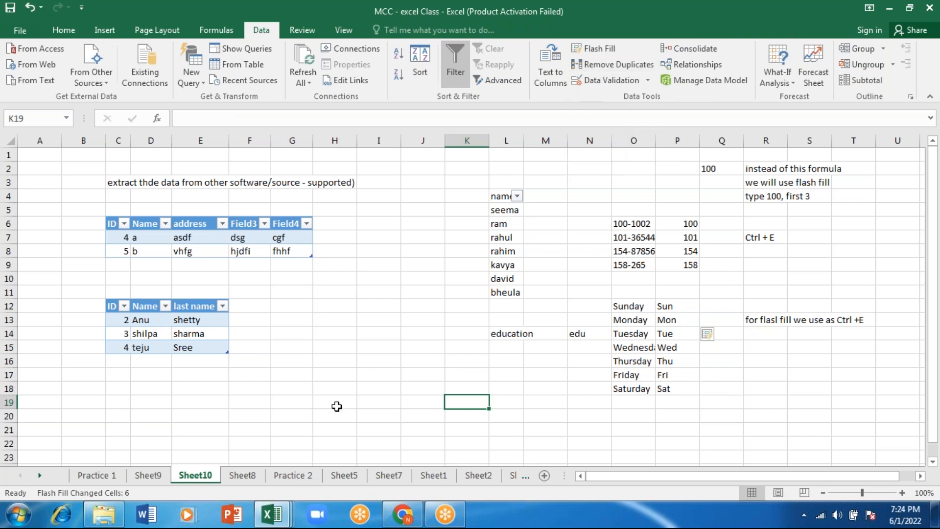
Enter the numbers 1, 10, 15, 7, 1, 5, 10 and 25 down cells I17:I24
{"action": "left_click", "coordinate": [383, 379]}
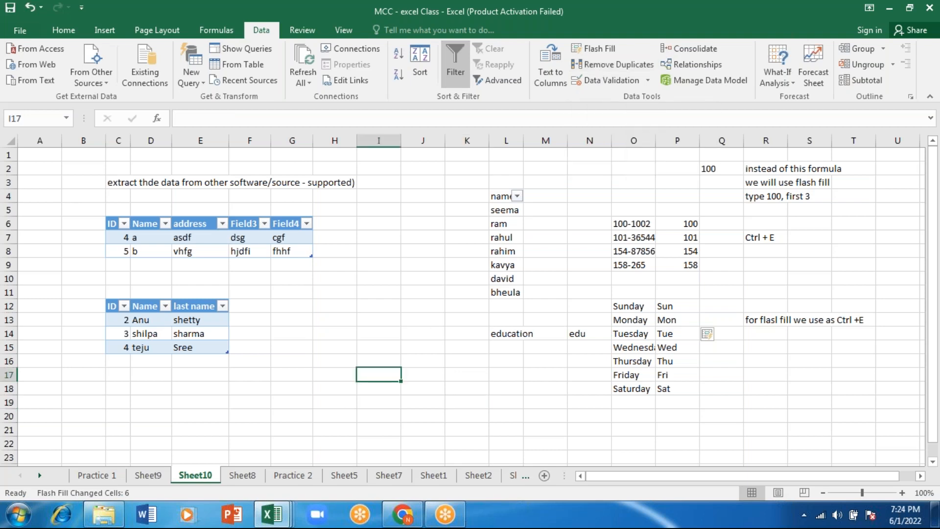
{"action": "type", "text": "1"}
{"action": "key", "text": "Return"}
{"action": "type", "text": "10"}
{"action": "key", "text": "Return"}
{"action": "type", "text": "15"}
{"action": "key", "text": "Return"}
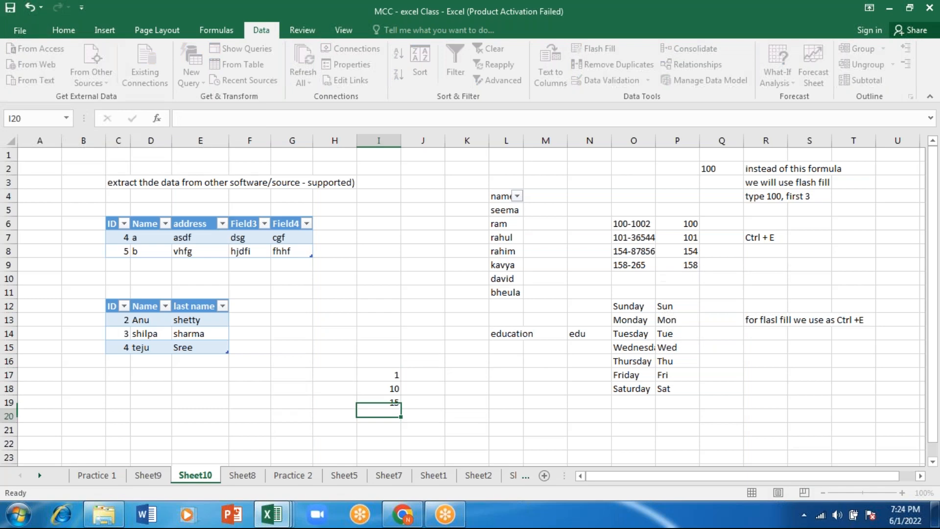
{"action": "type", "text": "7"}
{"action": "key", "text": "Return"}
{"action": "type", "text": "1"}
{"action": "key", "text": "Return"}
{"action": "type", "text": "5"}
{"action": "key", "text": "Return"}
{"action": "type", "text": "10"}
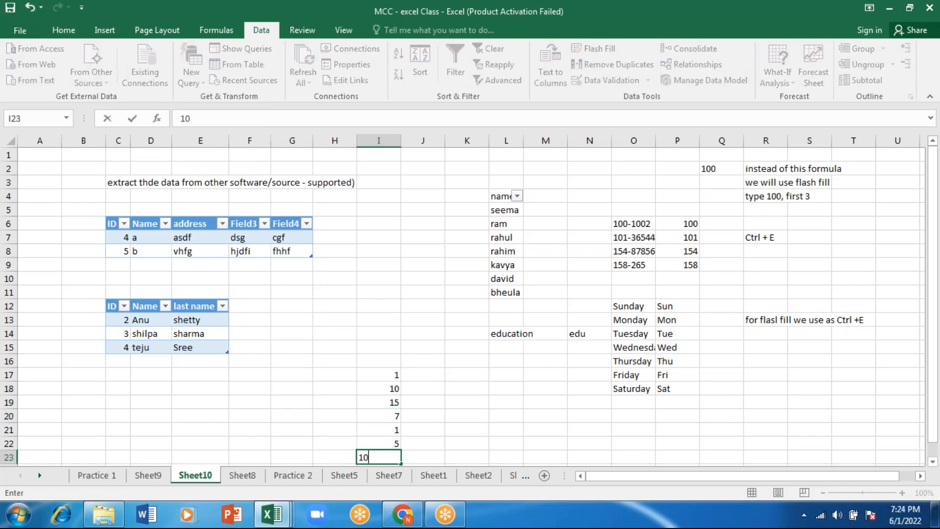
{"action": "key", "text": "Return"}
{"action": "type", "text": "25"}
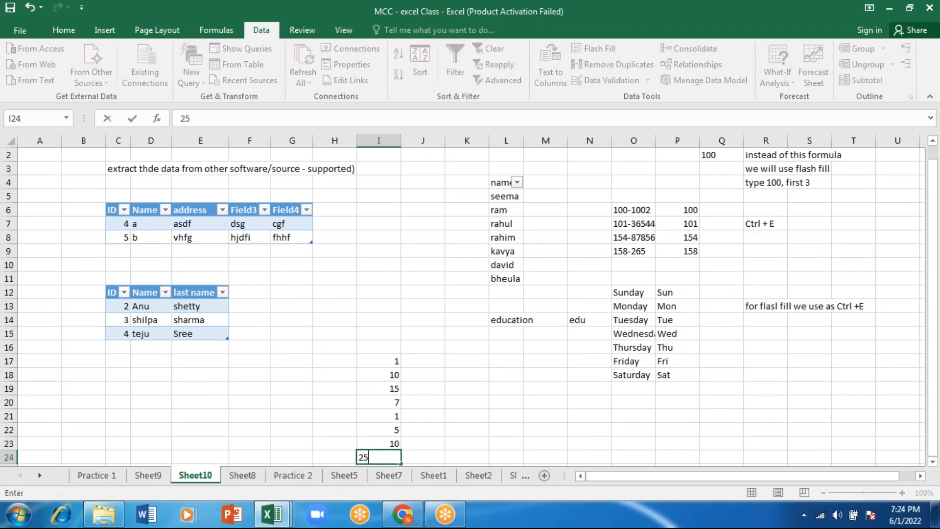
{"action": "key", "text": "Return"}
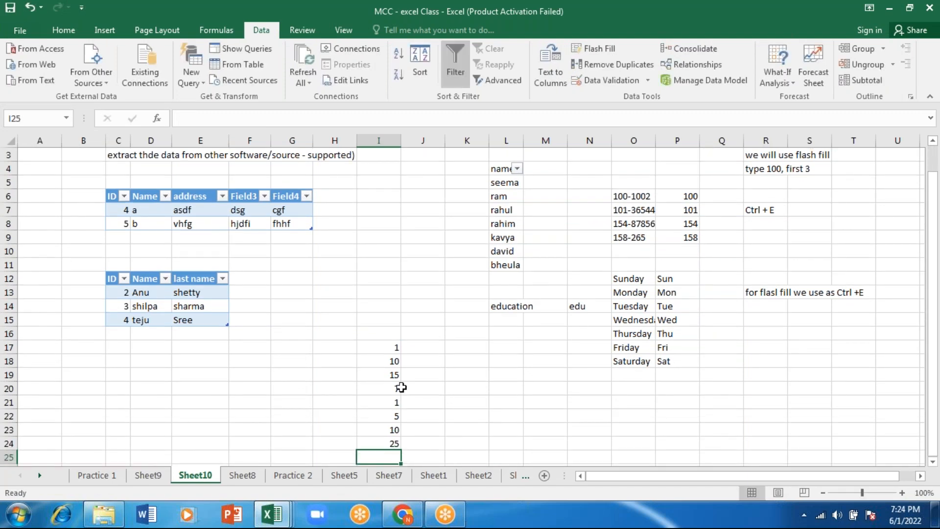
Remove the duplicate values from the numbers in I17:I24, treating column I as having no header
{"action": "left_click_drag", "start_coordinate": [387, 348], "coordinate": [388, 439]}
{"action": "left_click", "coordinate": [459, 442]}
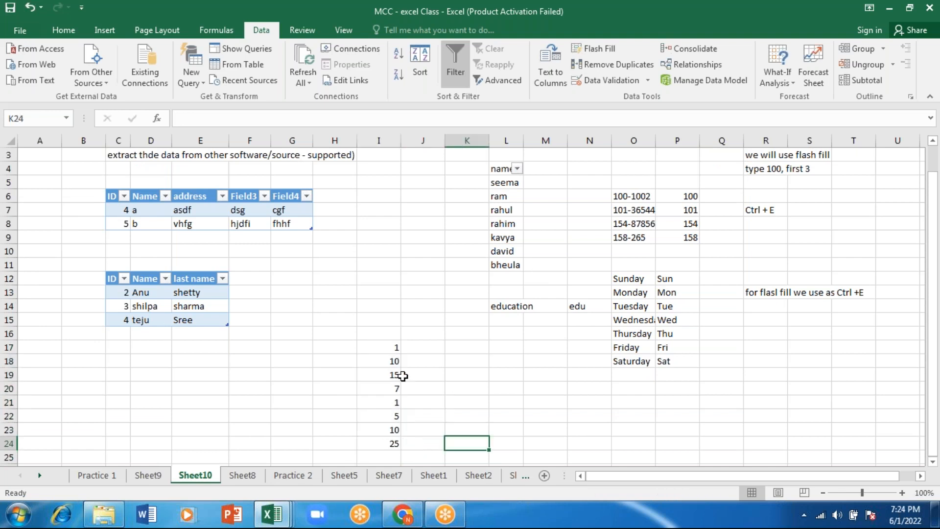
{"action": "left_click_drag", "start_coordinate": [390, 351], "coordinate": [390, 443]}
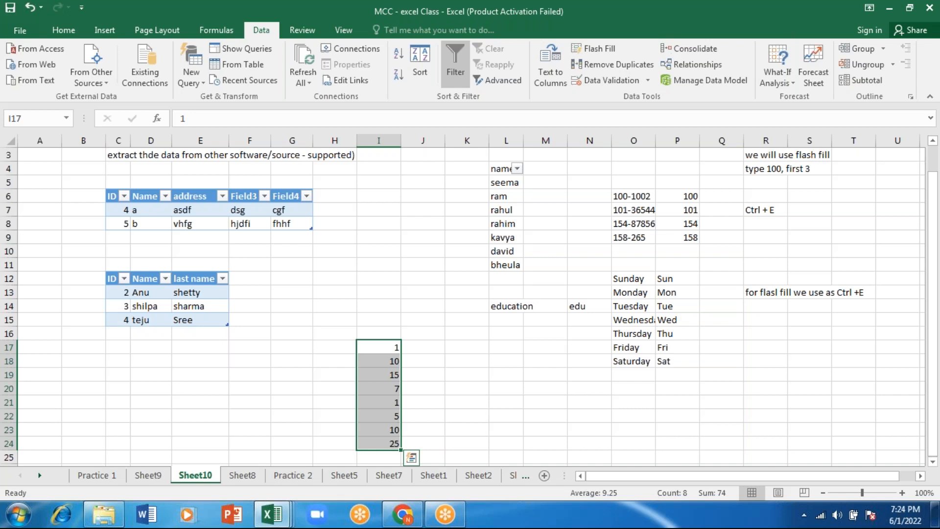
{"action": "left_click", "coordinate": [631, 66]}
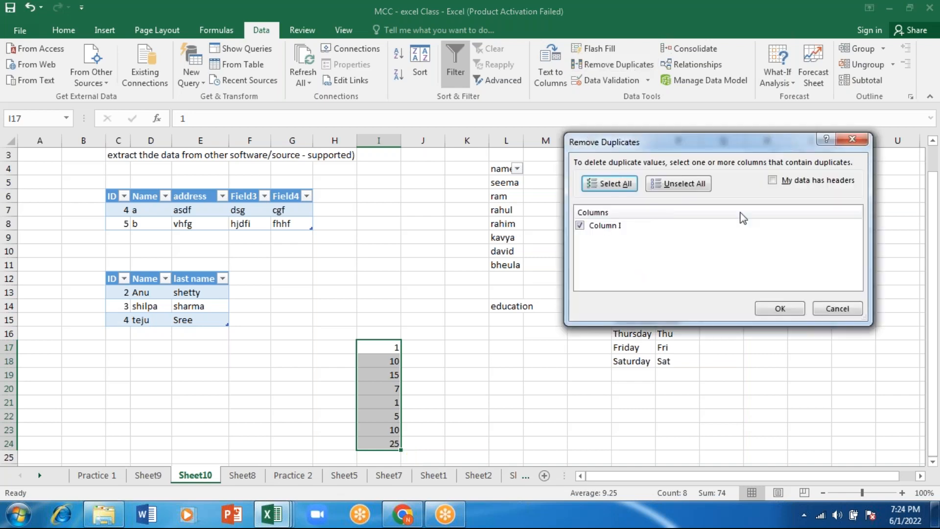
{"action": "left_click", "coordinate": [770, 310]}
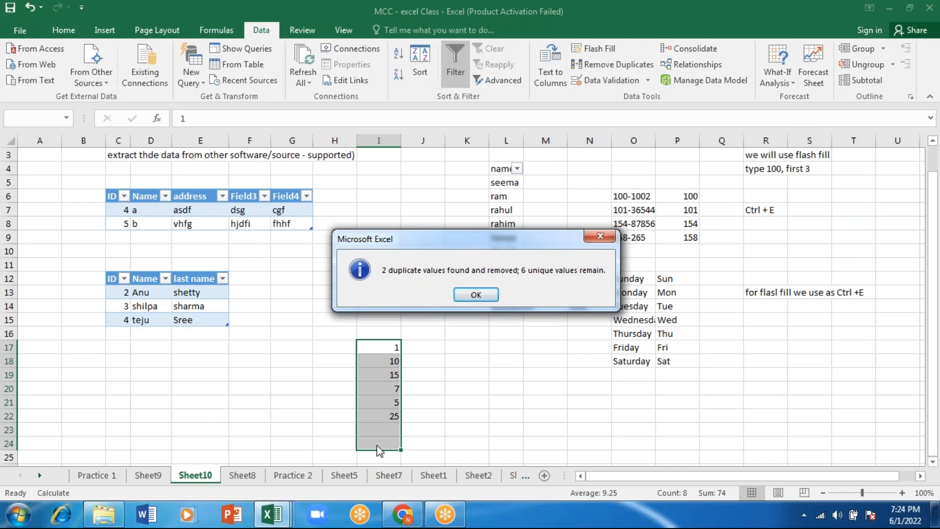
{"action": "left_click", "coordinate": [477, 295]}
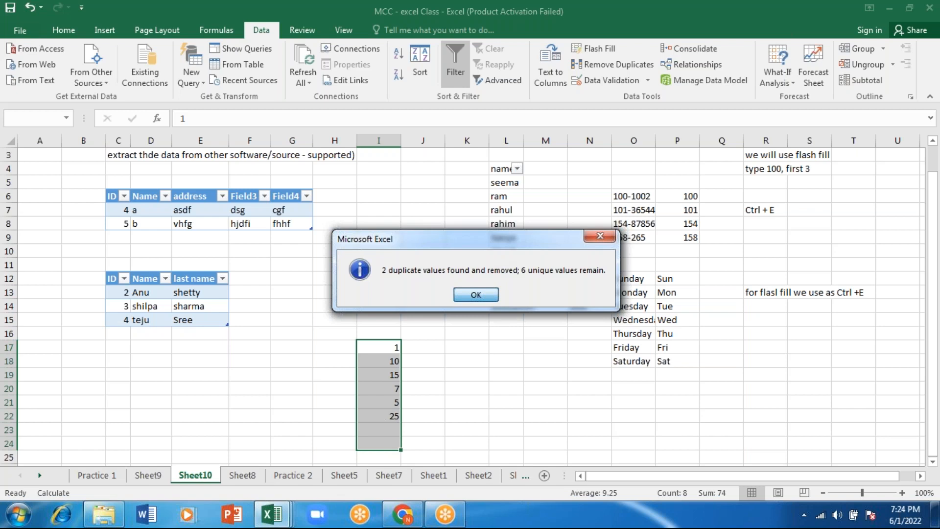
{"action": "left_click", "coordinate": [435, 420]}
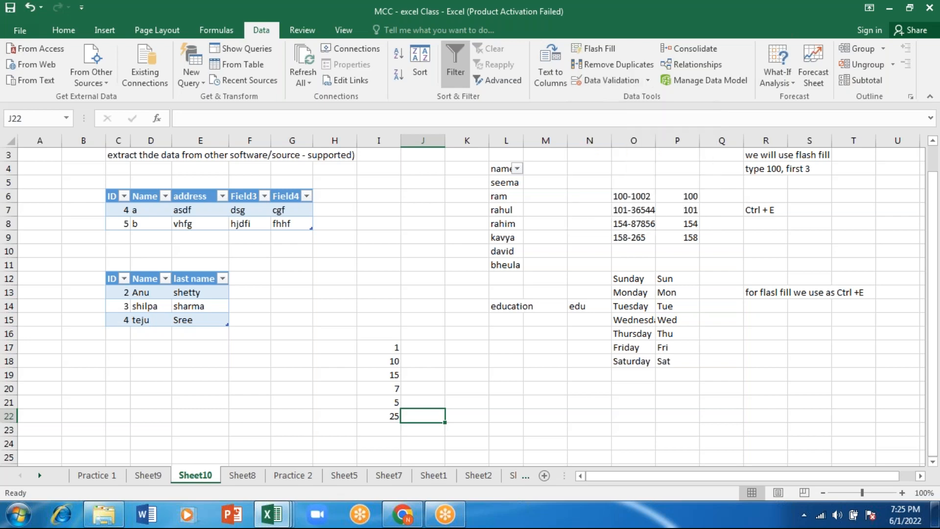
{"action": "left_click", "coordinate": [685, 49]}
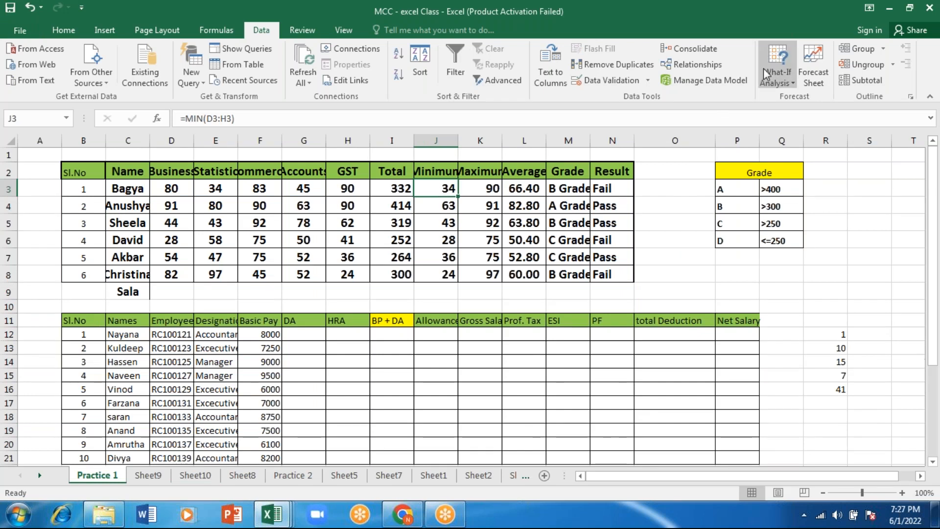
Goal Seek the minimum mark in J3 to 35 by changing the Statistic mark in E3, and check the result formula in N3
{"action": "left_click", "coordinate": [777, 78]}
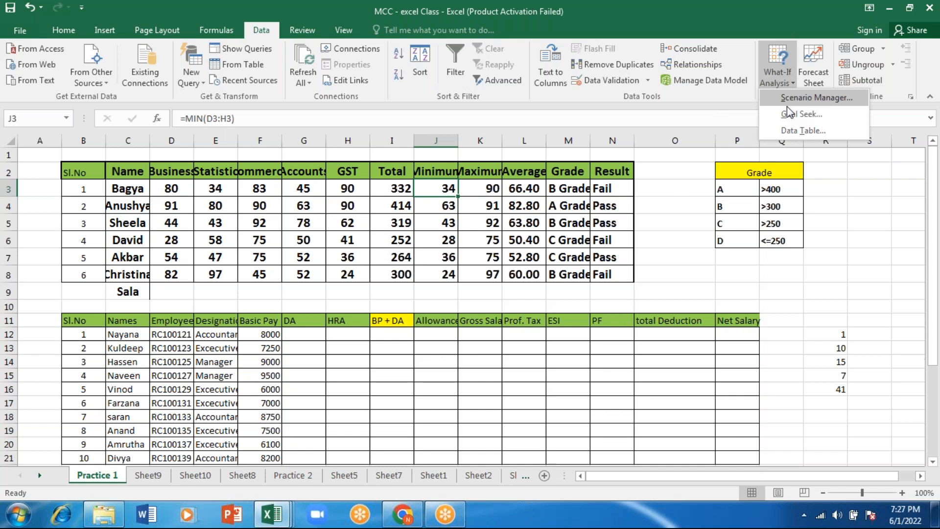
{"action": "left_click", "coordinate": [789, 112]}
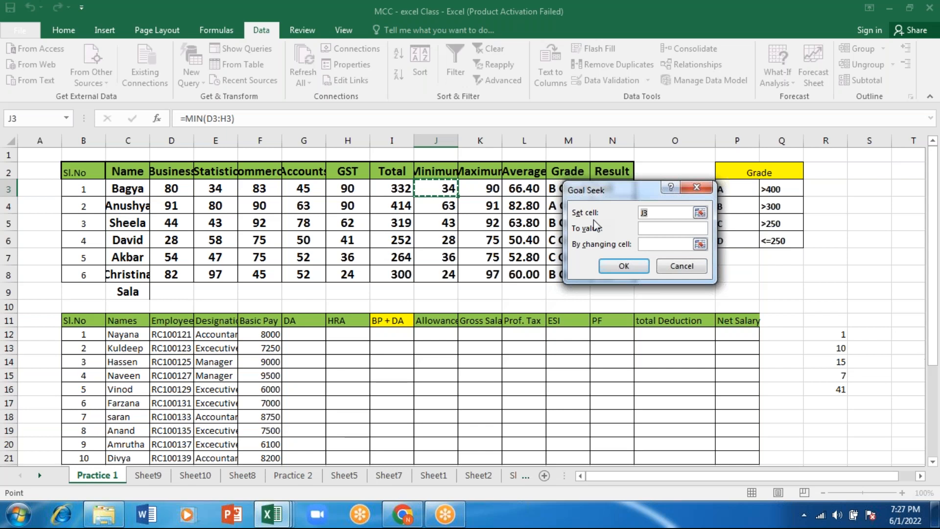
{"action": "left_click", "coordinate": [673, 228]}
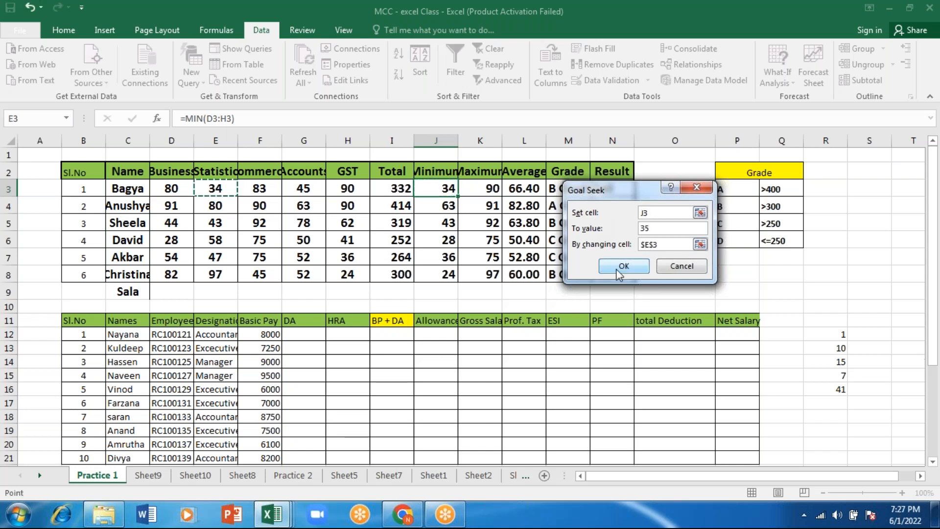
{"action": "left_click", "coordinate": [619, 267]}
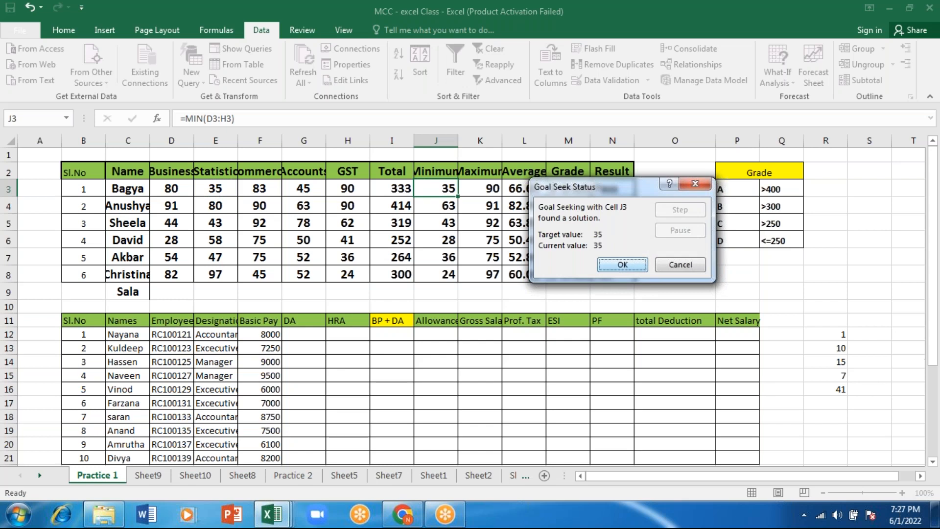
{"action": "left_click", "coordinate": [619, 267]}
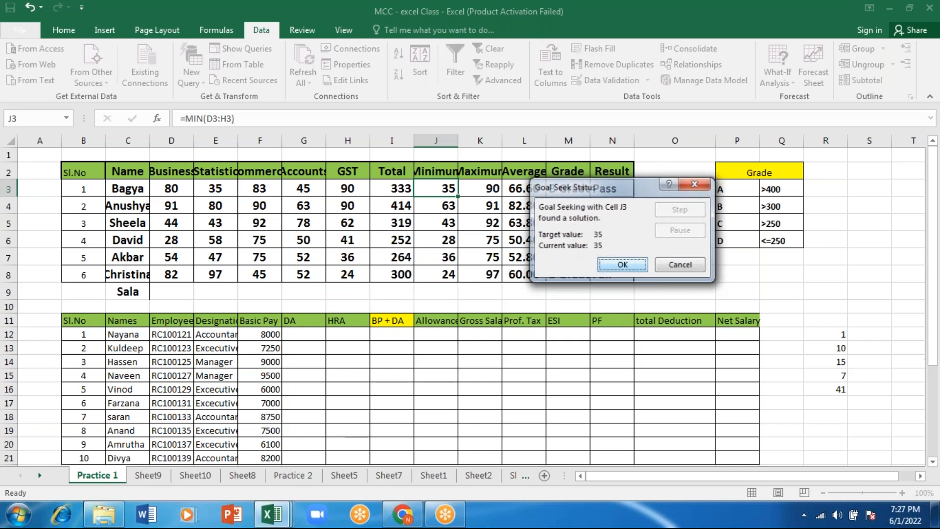
{"action": "key", "text": "Return"}
{"action": "left_click", "coordinate": [612, 189]}
Move the Practice 2 sheet so that it directly follows Practice 1
{"action": "left_click_drag", "start_coordinate": [293, 476], "coordinate": [131, 483]}
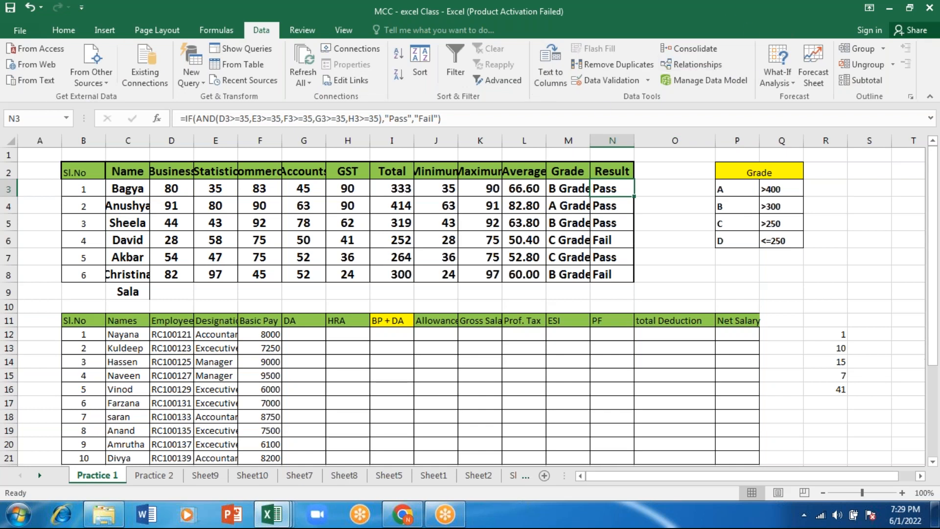
Try to Flash Fill the Gross Salary column from the empty cell K17
{"action": "left_click", "coordinate": [463, 405]}
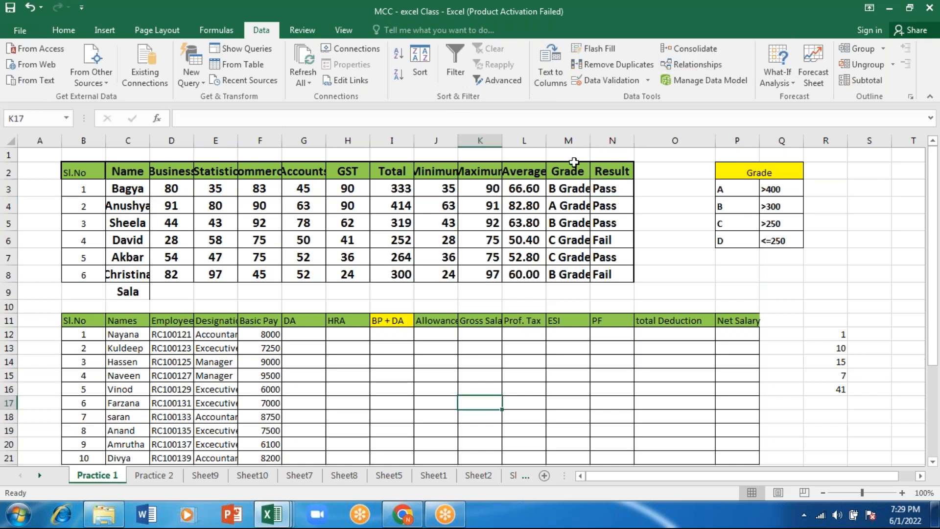
{"action": "left_click", "coordinate": [598, 47]}
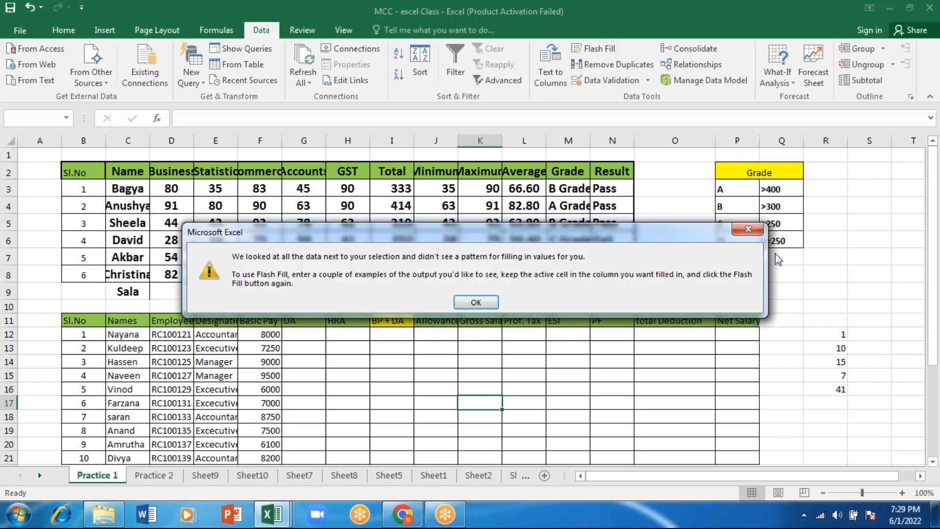
{"action": "left_click", "coordinate": [749, 228]}
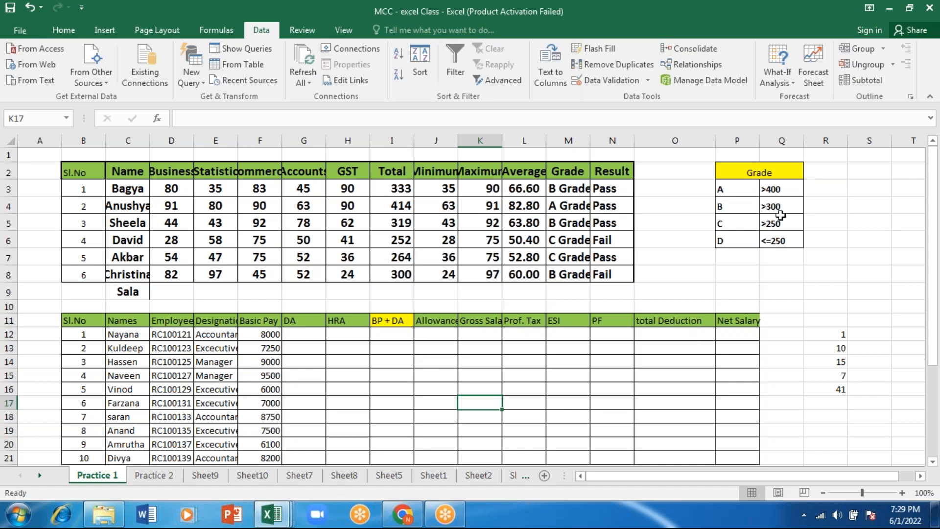
{"action": "left_click", "coordinate": [833, 310]}
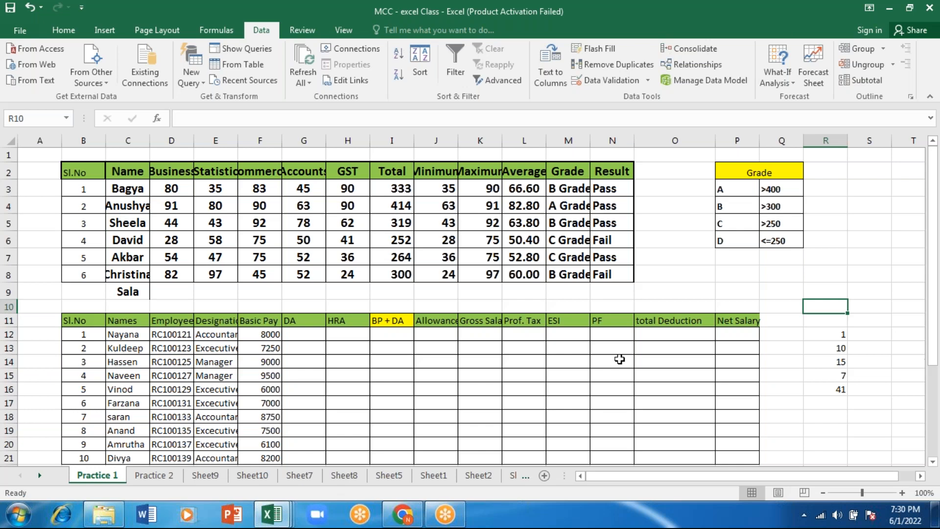
{"action": "left_click", "coordinate": [930, 8]}
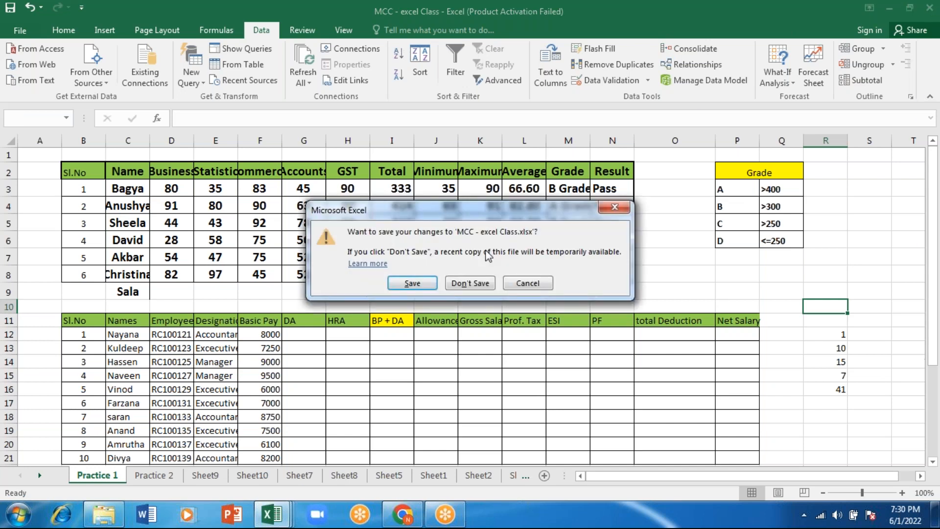
{"action": "left_click", "coordinate": [525, 283]}
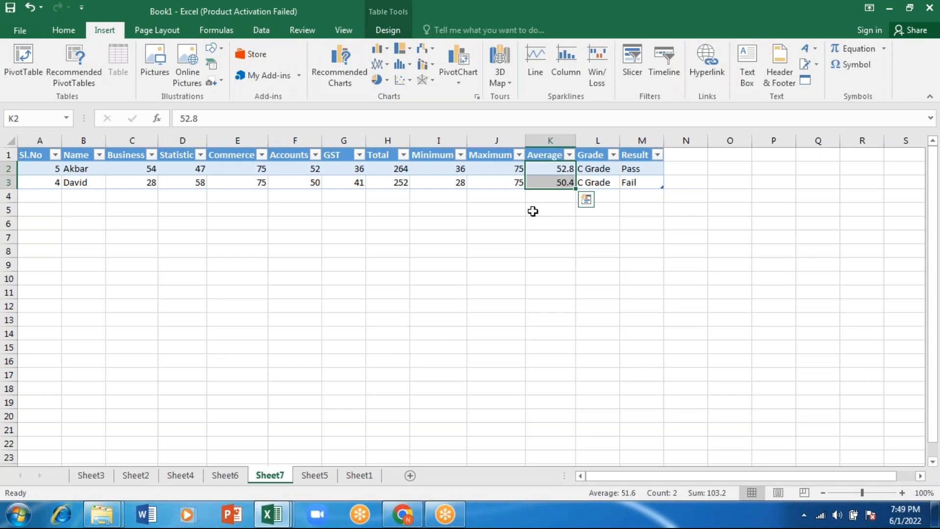
Start inserting a hyperlink in the empty cell K12 on Sheet7 of Book1
{"action": "left_click", "coordinate": [530, 303]}
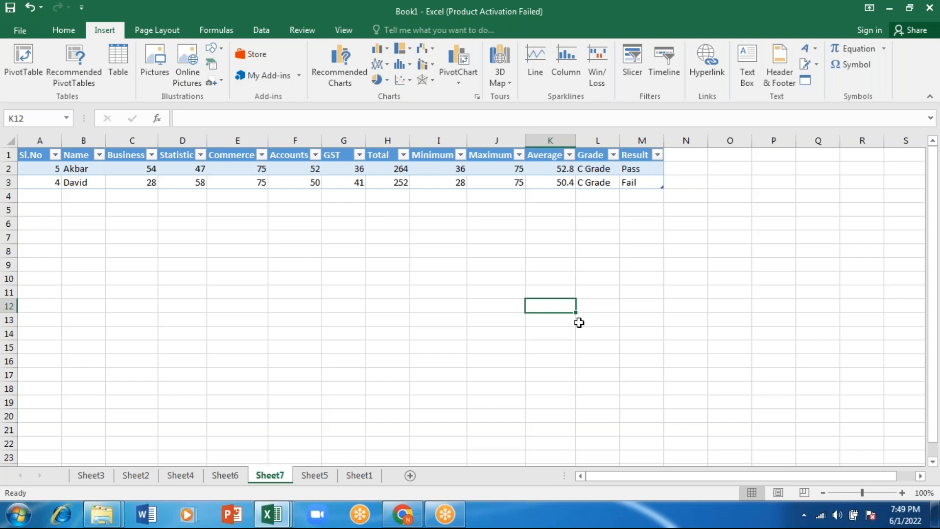
{"action": "left_click", "coordinate": [698, 60]}
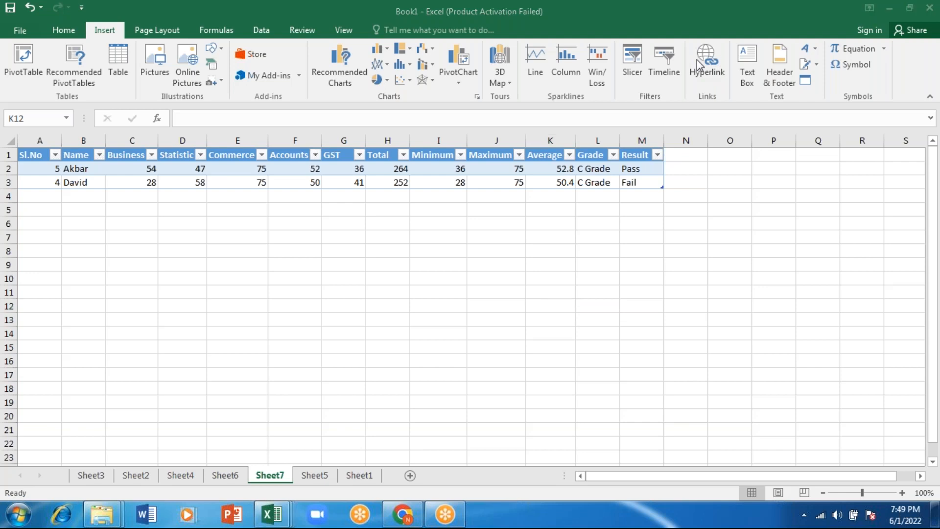